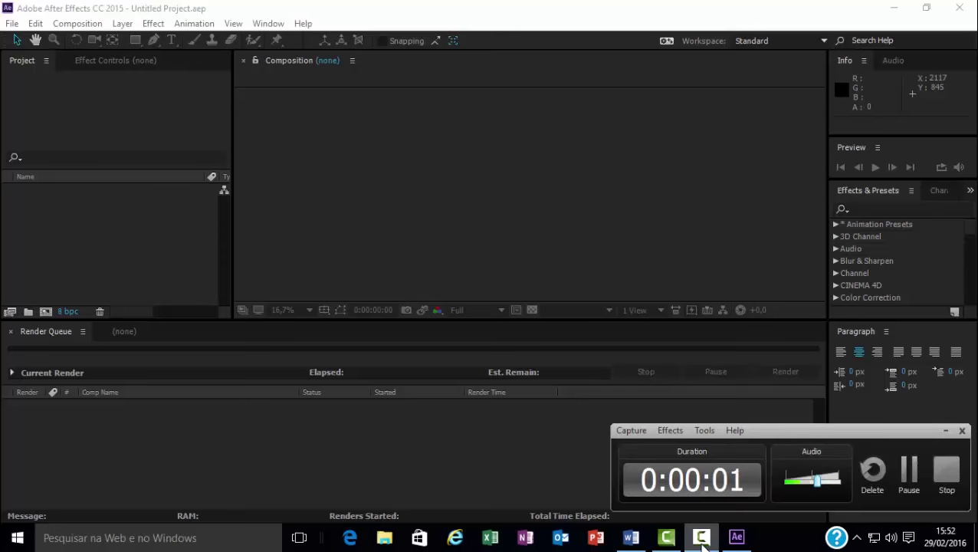
Open the Composition menu in the empty Untitled Project to reach New Composition
{"action": "left_click", "coordinate": [945, 433]}
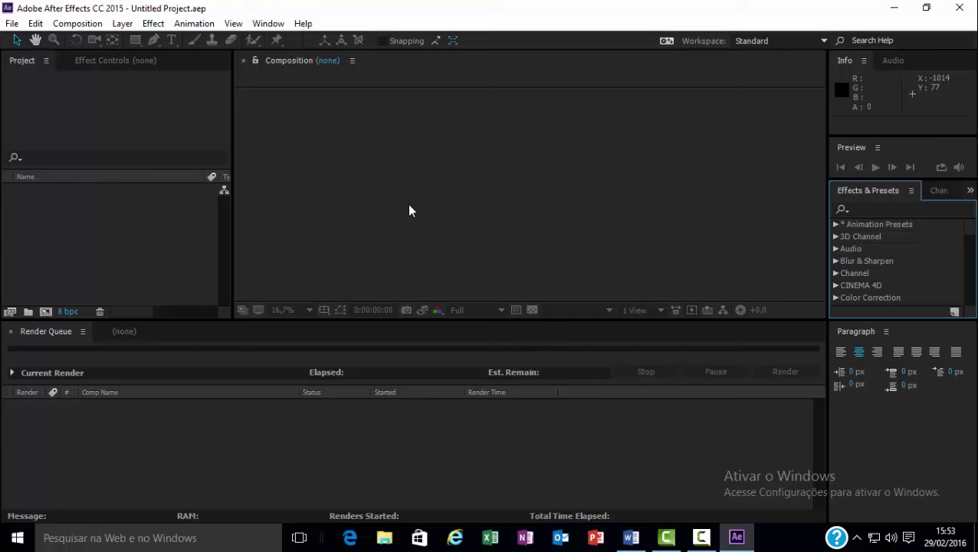
{"action": "left_click", "coordinate": [94, 26]}
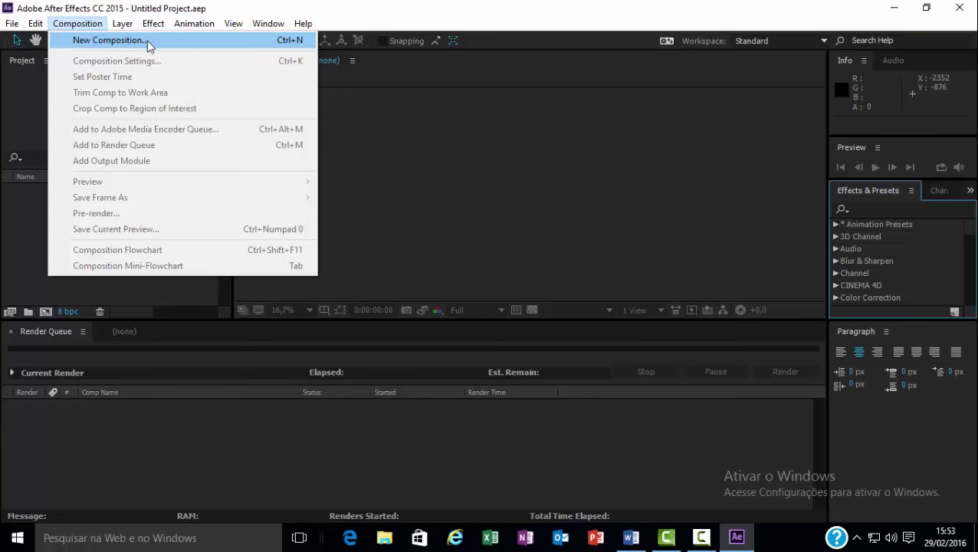
Create a new 1920×1080 composition named 'jato de tinta' with a 10-second duration
{"action": "left_click", "coordinate": [146, 41]}
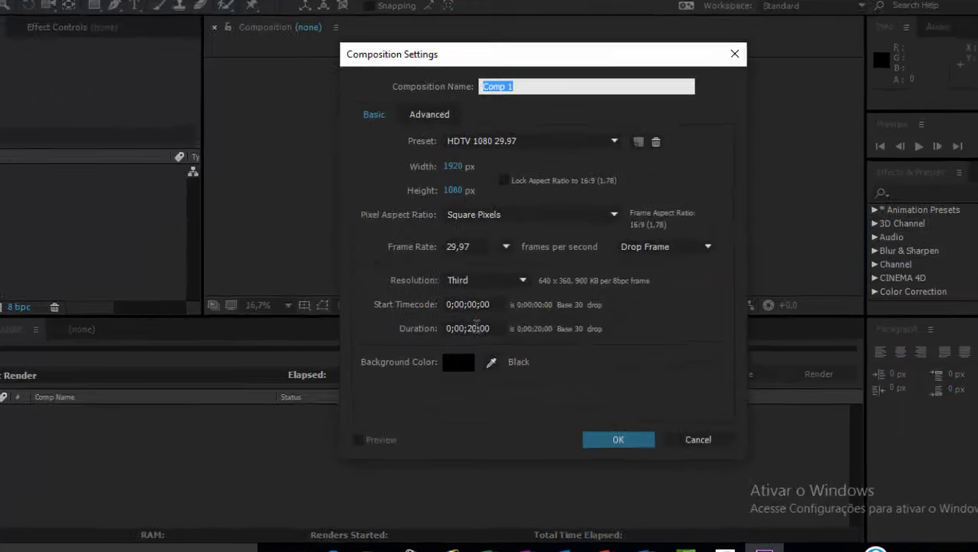
{"action": "double_click", "coordinate": [475, 331]}
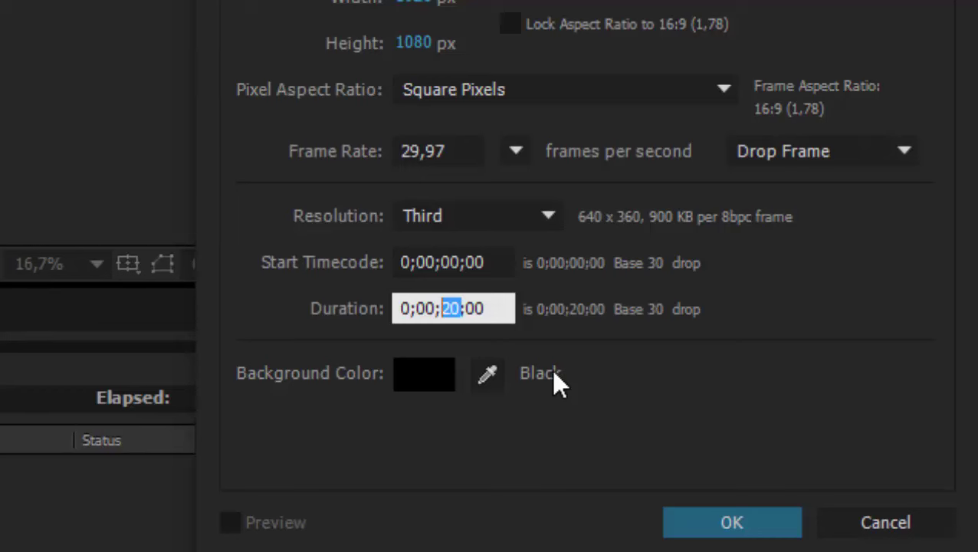
{"action": "type", "text": "10"}
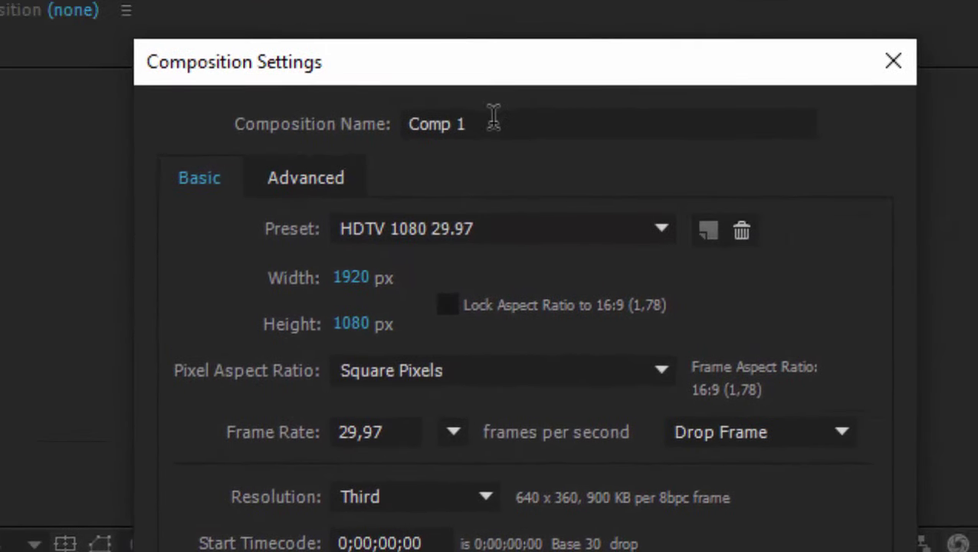
{"action": "left_click", "coordinate": [493, 118]}
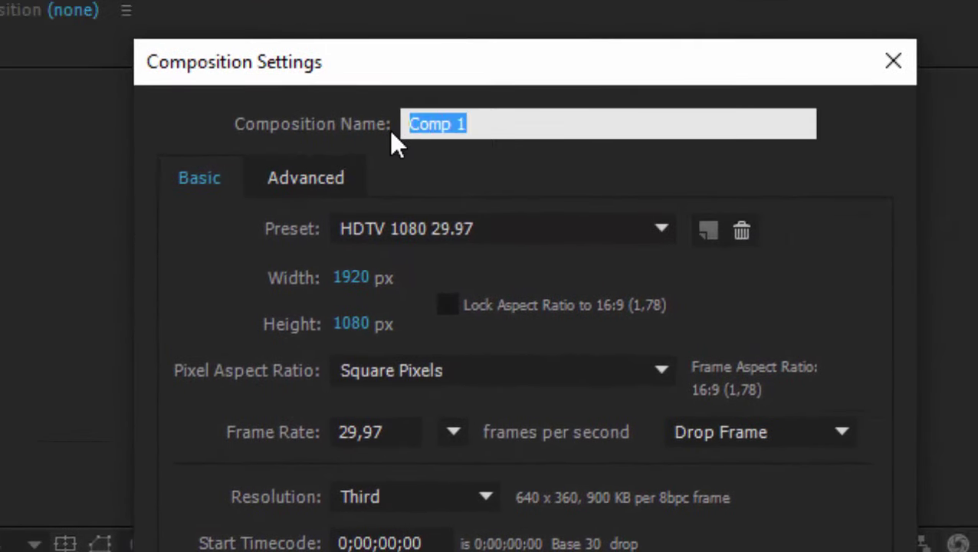
{"action": "type", "text": "prin"}
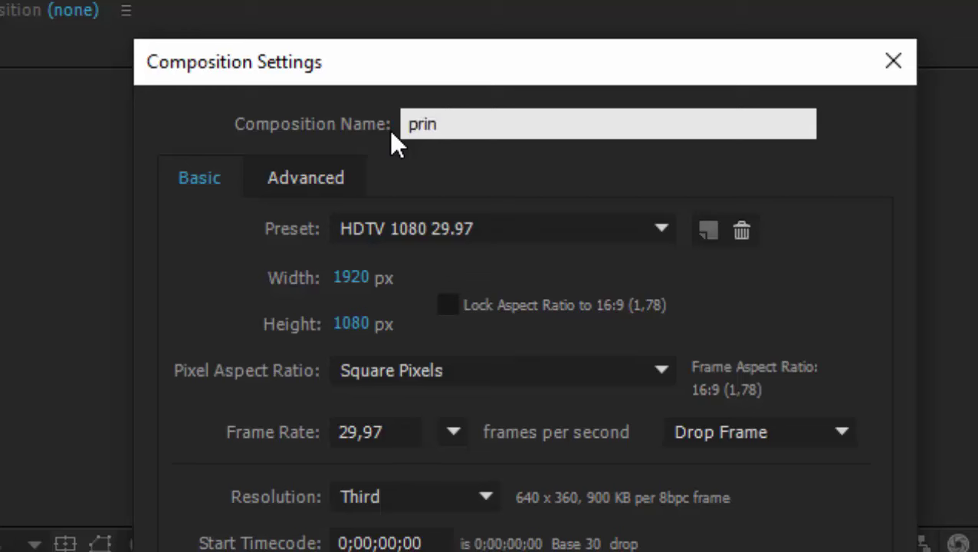
{"action": "key", "text": "BackSpace"}
{"action": "key", "text": "BackSpace"}
{"action": "key", "text": "BackSpace"}
{"action": "key", "text": "BackSpace"}
{"action": "type", "text": "jato de tint"}
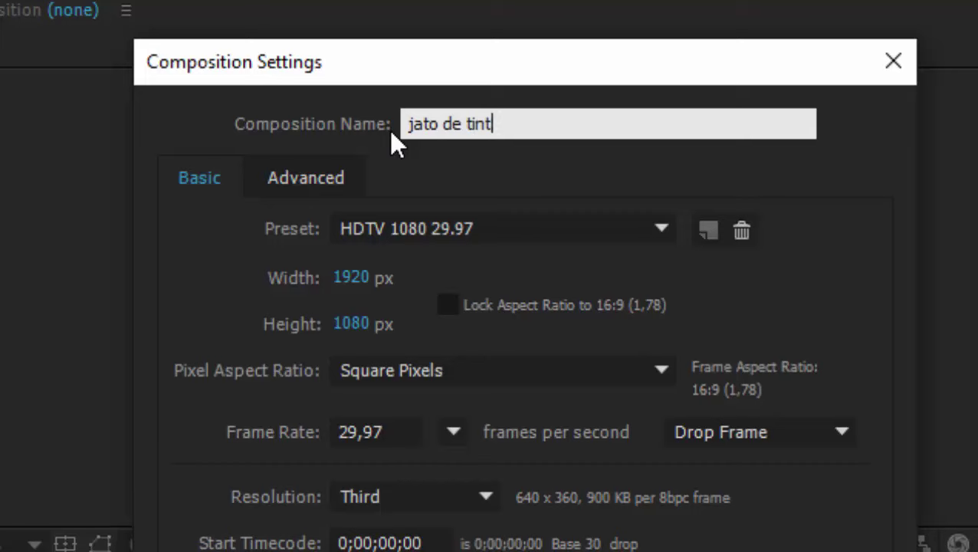
{"action": "type", "text": "a"}
{"action": "key", "text": "Return"}
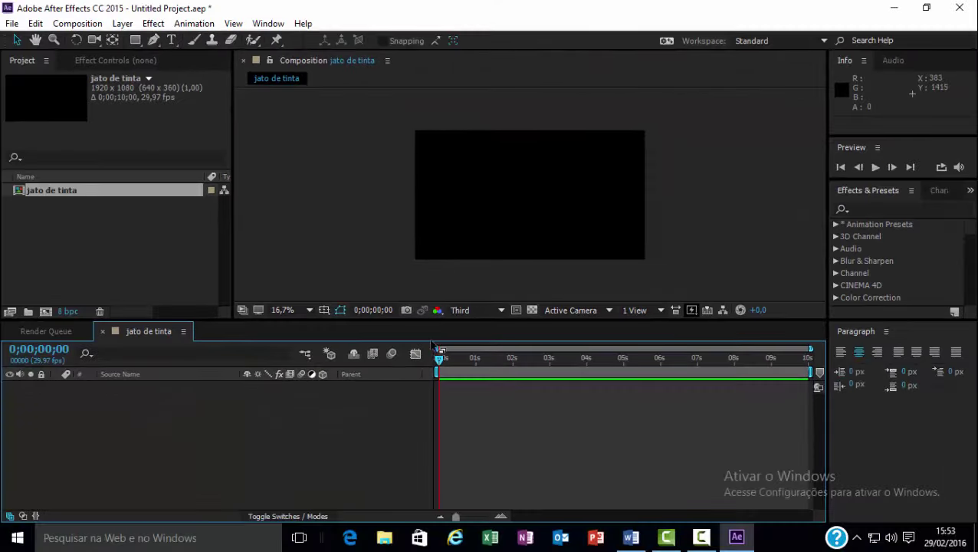
Scrub the empty jato de tinta timeline, then bring up File Explorer
{"action": "left_click", "coordinate": [439, 360]}
{"action": "mouse_move", "coordinate": [445, 360]}
{"action": "left_mouse_down"}
{"action": "mouse_move", "coordinate": [774, 355]}
{"action": "mouse_move", "coordinate": [420, 355]}
{"action": "mouse_move", "coordinate": [780, 393]}
{"action": "mouse_move", "coordinate": [426, 385]}
{"action": "left_mouse_up"}
{"action": "left_click", "coordinate": [384, 536]}
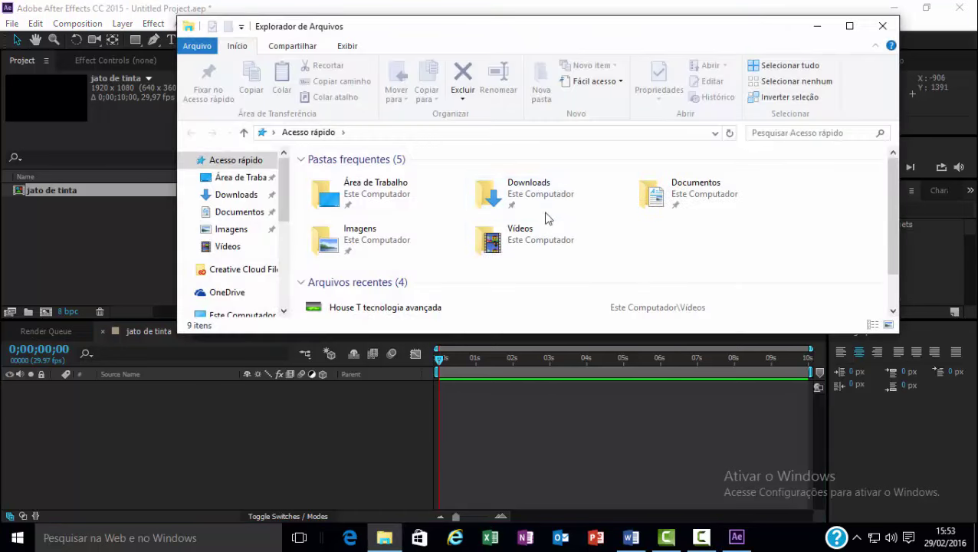
Import computer-159466_640.png from the Imagens folder and add it as a layer in jato de tinta
{"action": "double_click", "coordinate": [375, 237]}
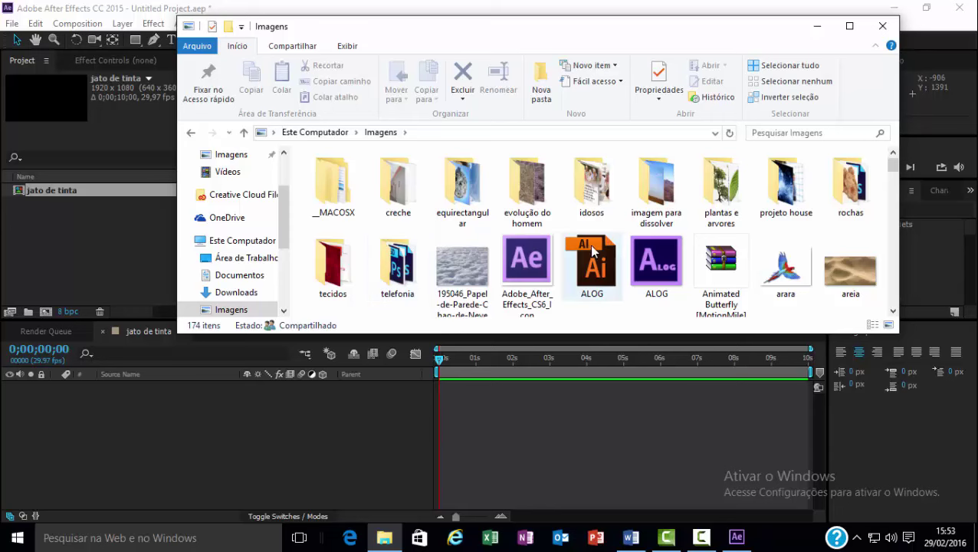
{"action": "scroll", "coordinate": [611, 246], "scroll_direction": "down", "scroll_amount": 5}
{"action": "scroll", "coordinate": [611, 247], "scroll_direction": "down", "scroll_amount": 1}
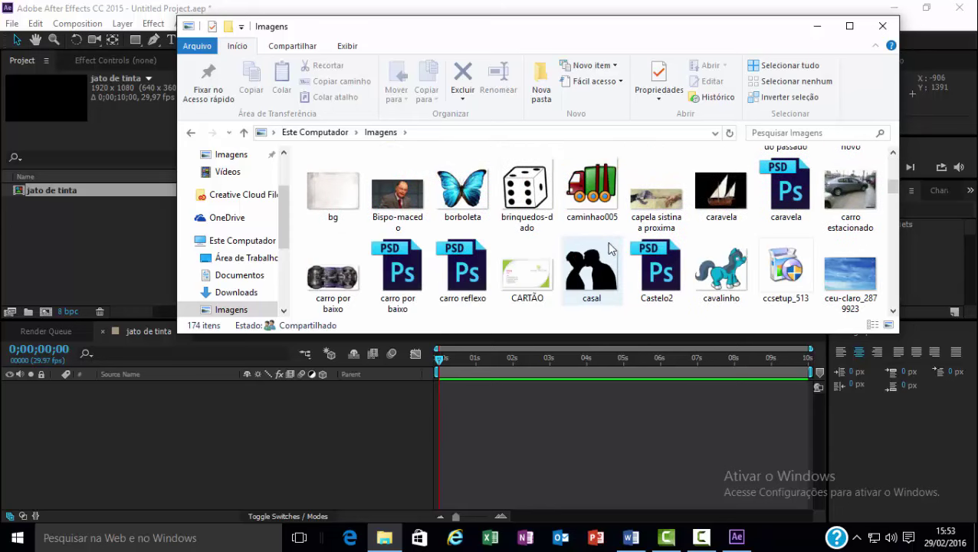
{"action": "scroll", "coordinate": [610, 246], "scroll_direction": "down", "scroll_amount": 1}
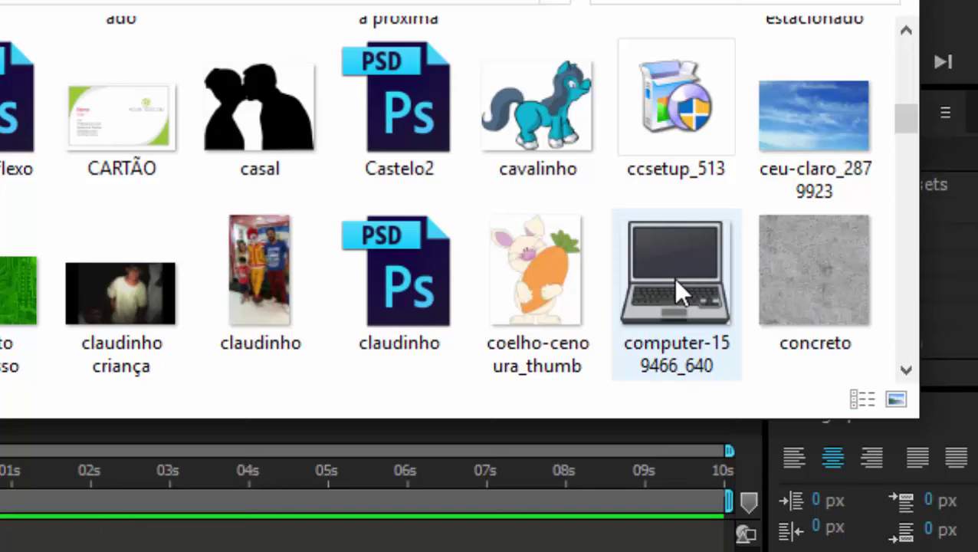
{"action": "left_click", "coordinate": [776, 269]}
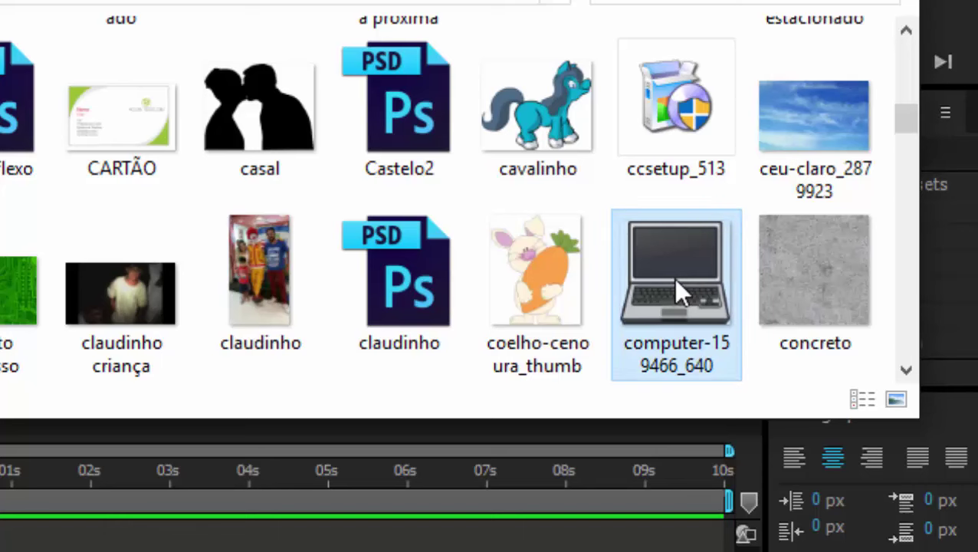
{"action": "mouse_move", "coordinate": [687, 264]}
{"action": "left_mouse_down"}
{"action": "mouse_move", "coordinate": [105, 286]}
{"action": "mouse_move", "coordinate": [85, 326]}
{"action": "left_mouse_up"}
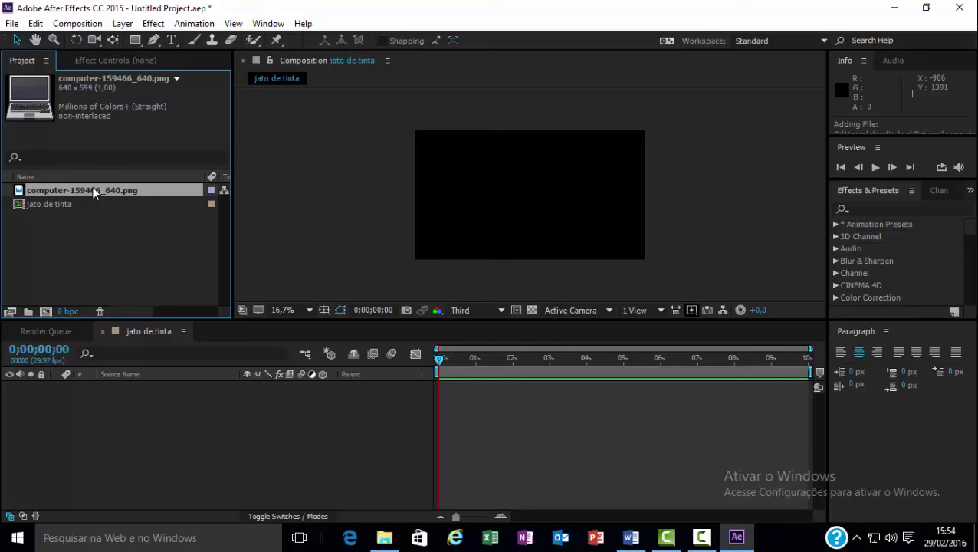
{"action": "left_click_drag", "start_coordinate": [92, 190], "coordinate": [104, 401]}
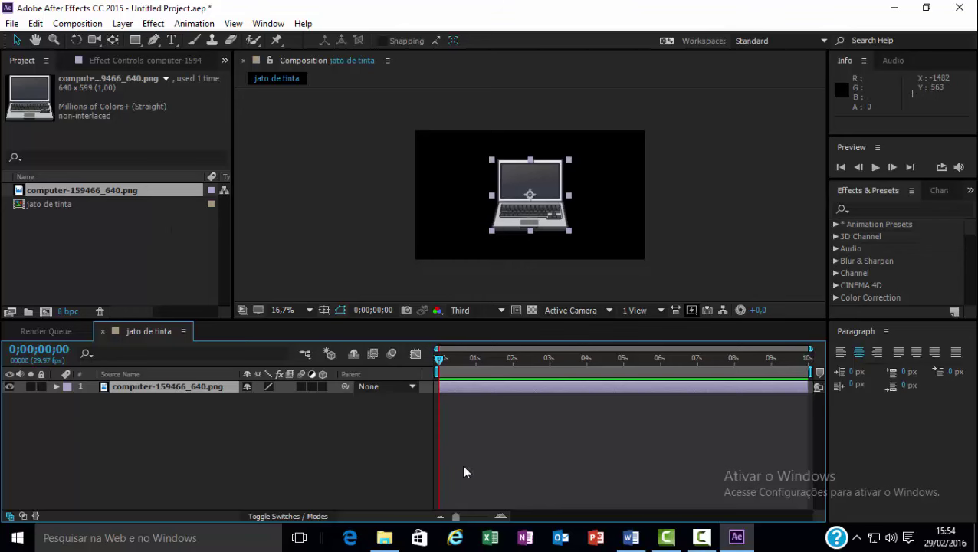
Import the foto um.jpg sunset photo from the Imagens folder into the project
{"action": "left_click", "coordinate": [384, 537]}
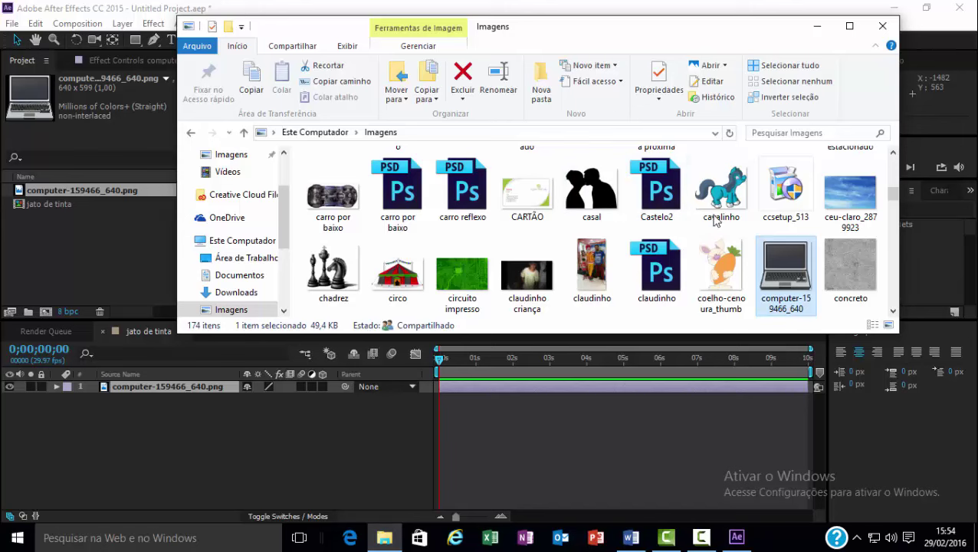
{"action": "scroll", "coordinate": [783, 242], "scroll_direction": "down", "scroll_amount": 1}
{"action": "scroll", "coordinate": [783, 242], "scroll_direction": "down", "scroll_amount": 1}
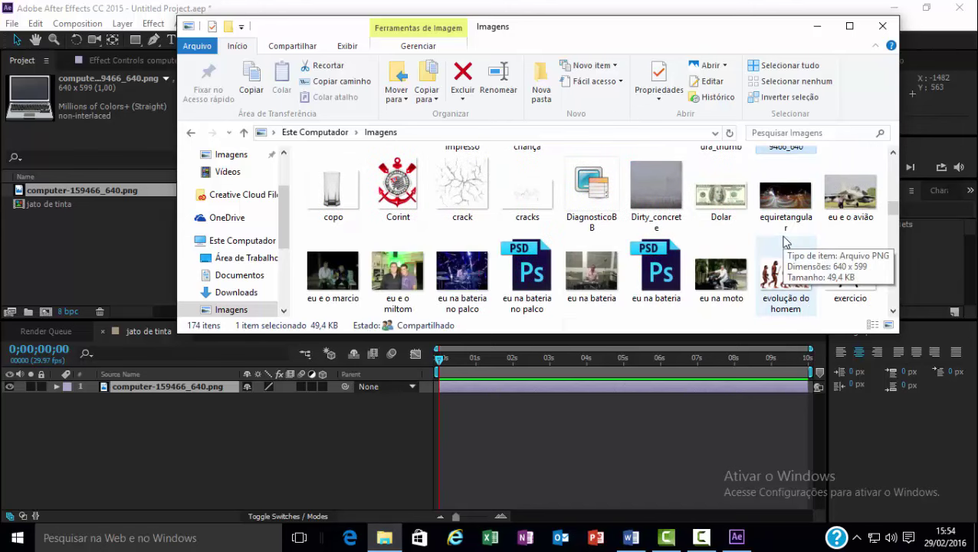
{"action": "scroll", "coordinate": [783, 242], "scroll_direction": "down", "scroll_amount": 1}
{"action": "scroll", "coordinate": [783, 242], "scroll_direction": "down", "scroll_amount": 1}
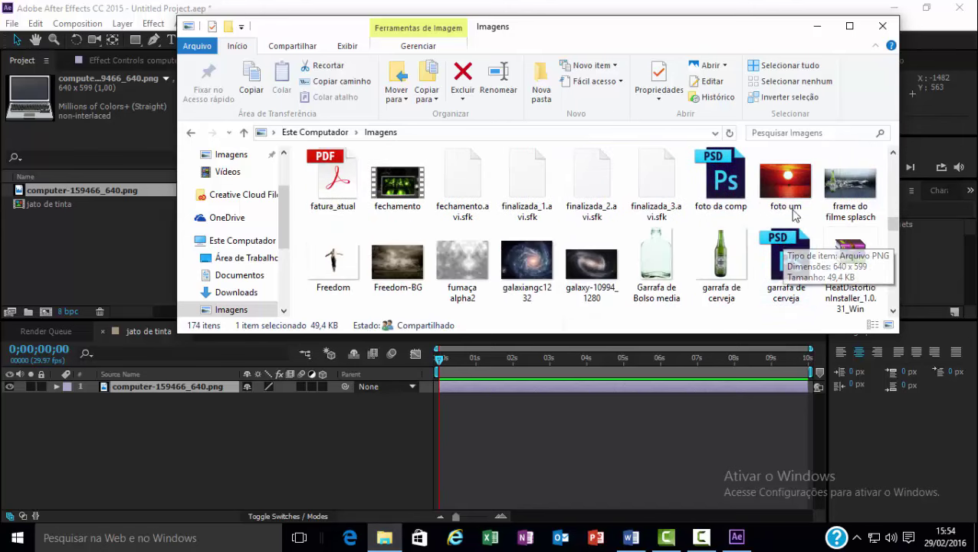
{"action": "left_click", "coordinate": [793, 190]}
{"action": "left_click_drag", "start_coordinate": [793, 190], "coordinate": [43, 255]}
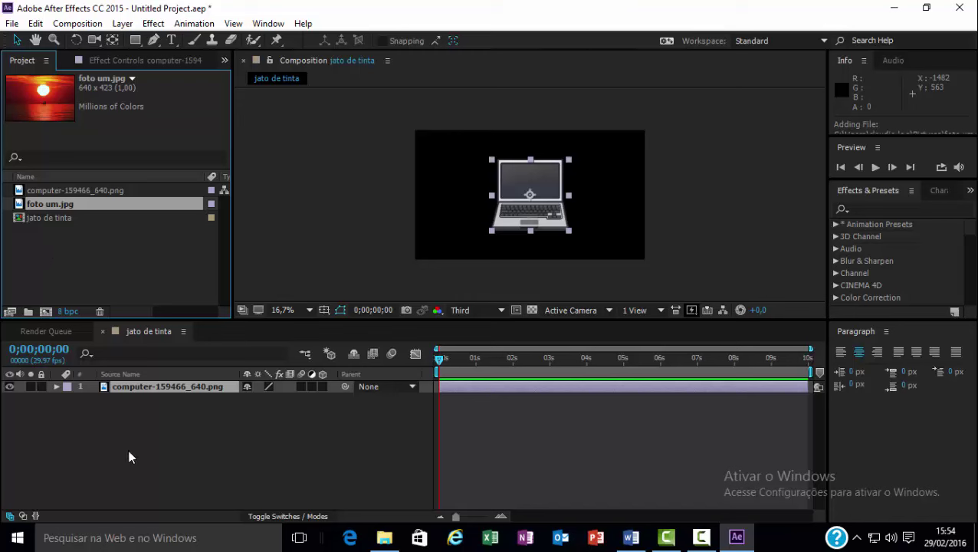
Add foto um.jpg to the timeline above the laptop layer and magnify the view
{"action": "left_click_drag", "start_coordinate": [89, 203], "coordinate": [140, 381]}
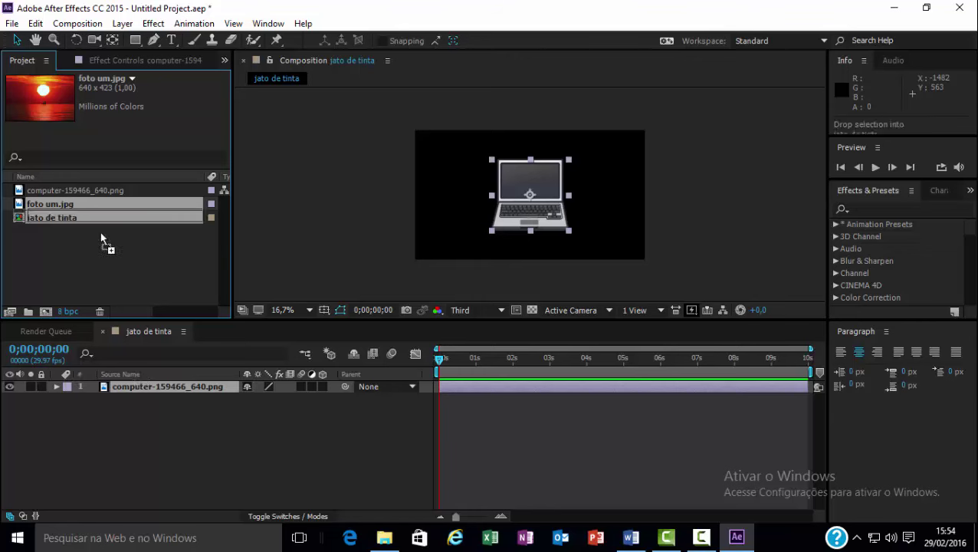
{"action": "mouse_move", "coordinate": [141, 381]}
{"action": "left_mouse_down"}
{"action": "mouse_move", "coordinate": [135, 394]}
{"action": "mouse_move", "coordinate": [137, 383]}
{"action": "left_mouse_up"}
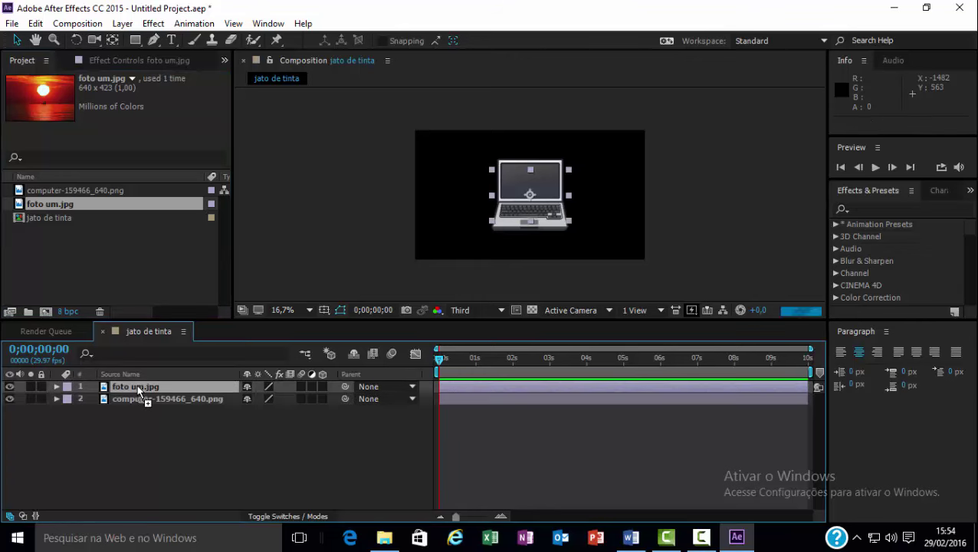
{"action": "key", "text": "period"}
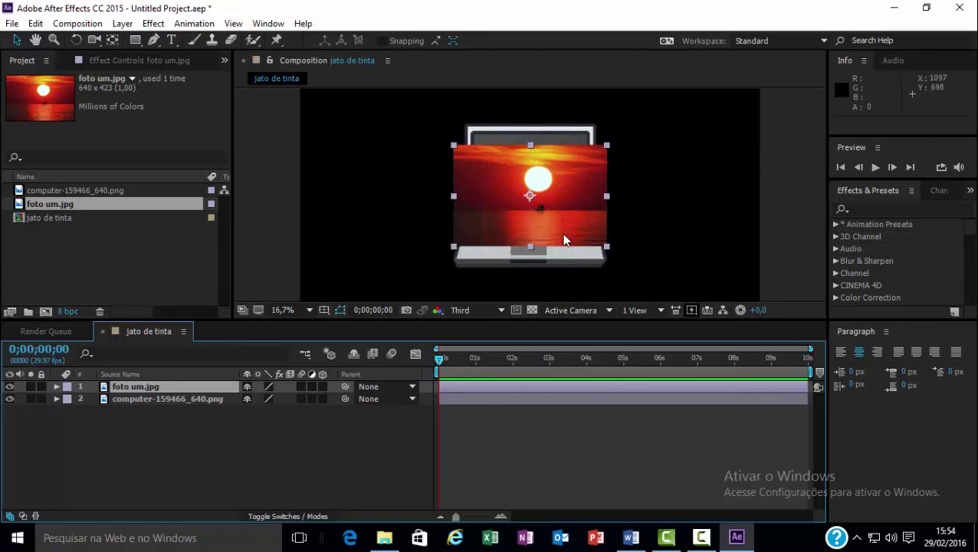
Scale the foto um.jpg layer to 70% so it fits the laptop screen
{"action": "left_click", "coordinate": [152, 388]}
{"action": "key", "text": "s"}
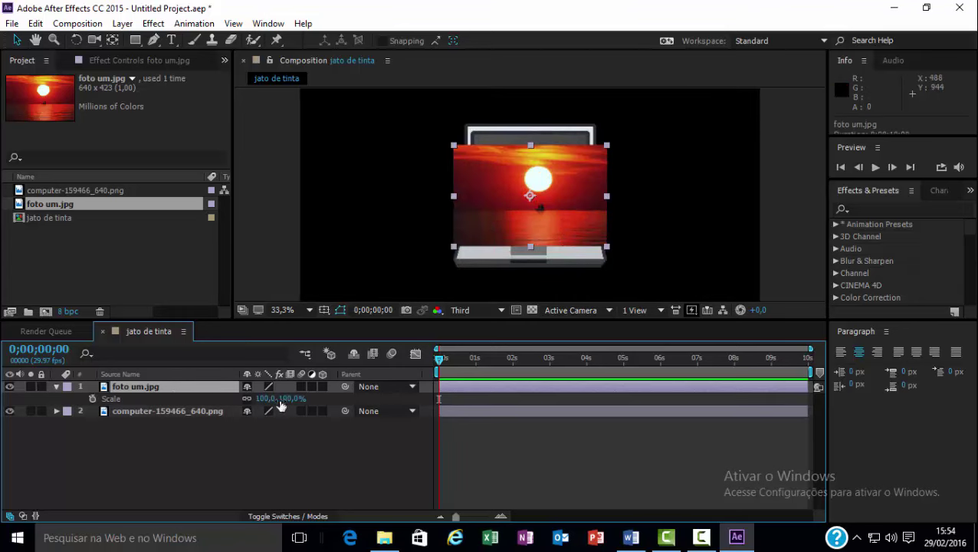
{"action": "mouse_move", "coordinate": [280, 400]}
{"action": "left_mouse_down"}
{"action": "mouse_move", "coordinate": [256, 399]}
{"action": "mouse_move", "coordinate": [555, 180]}
{"action": "left_mouse_up"}
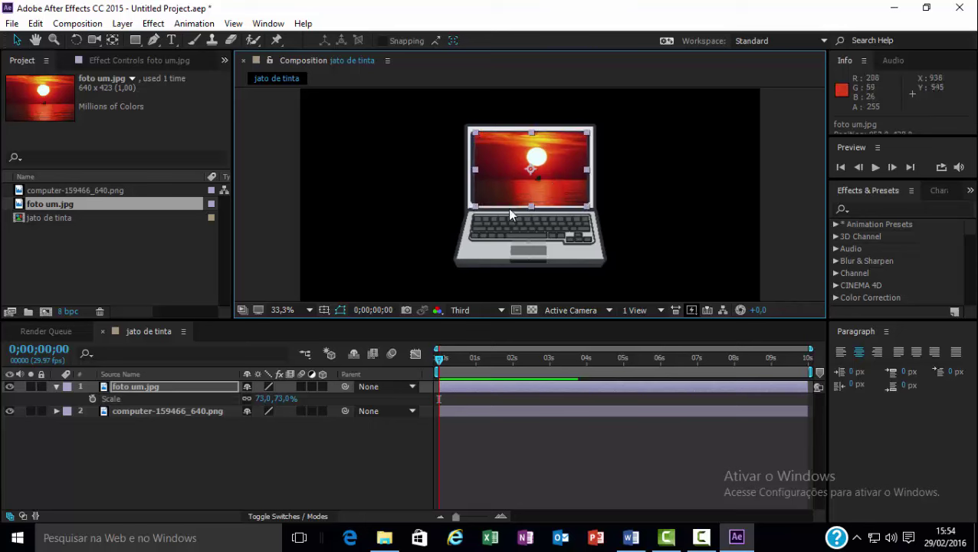
{"action": "left_click_drag", "start_coordinate": [264, 398], "coordinate": [253, 398]}
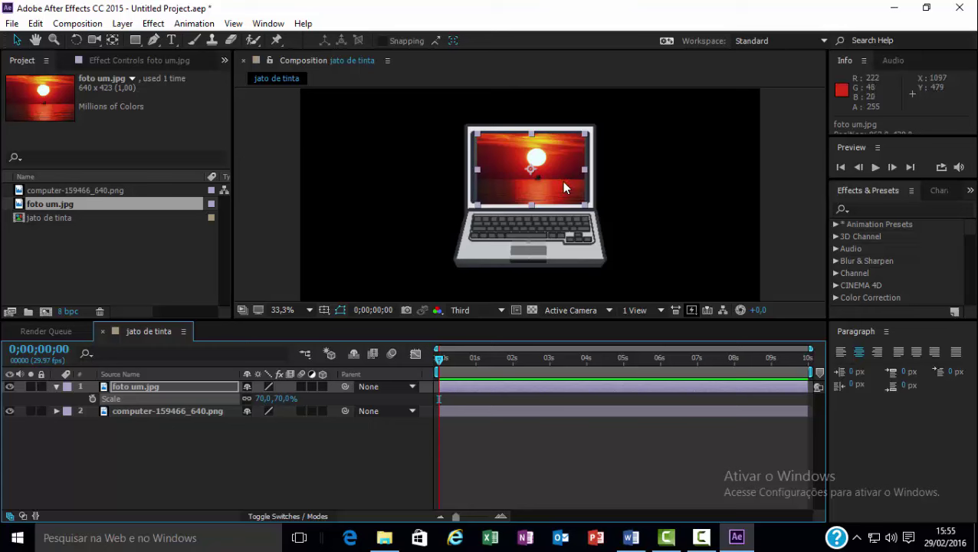
{"action": "key", "text": "Return"}
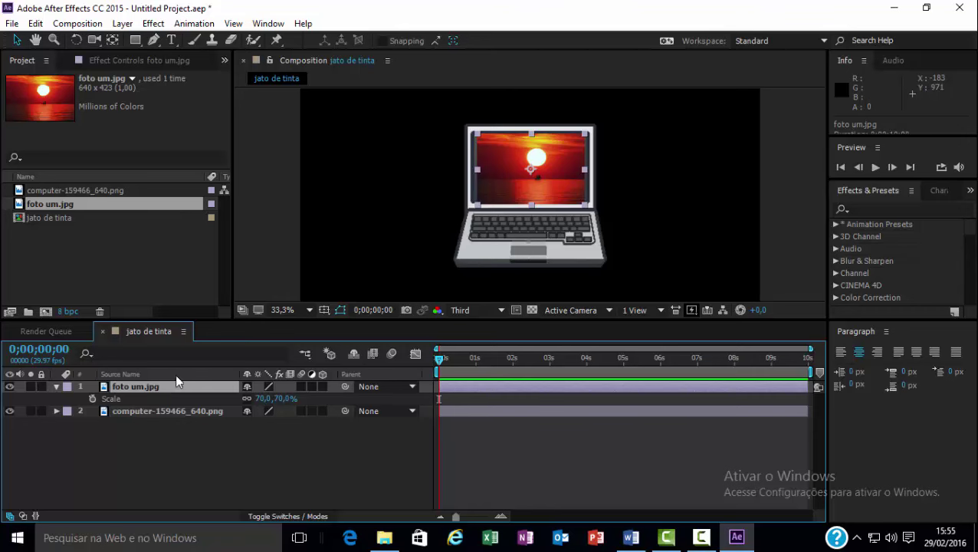
Search Effects & Presets for 'corner' and apply Corner Pin to the foto um.jpg layer
{"action": "left_click", "coordinate": [861, 208]}
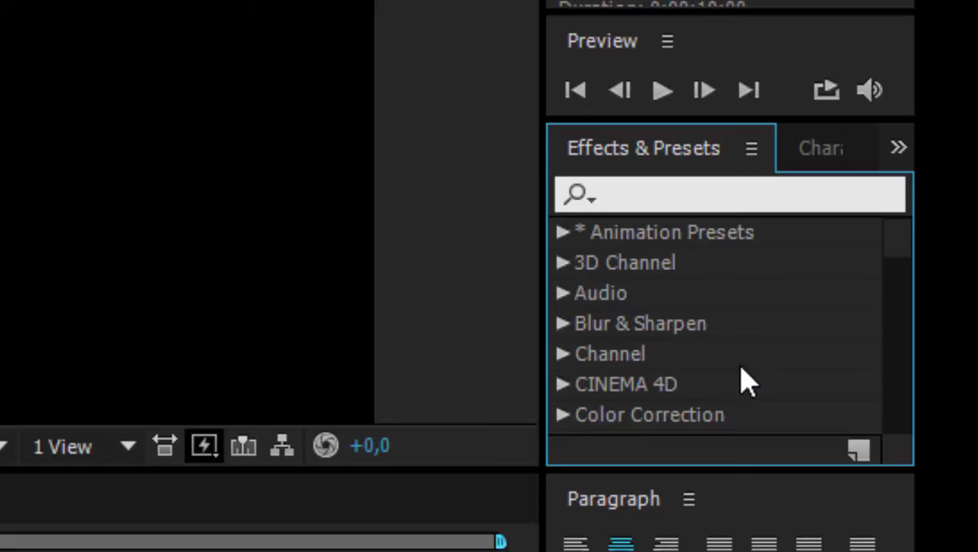
{"action": "type", "text": "co"}
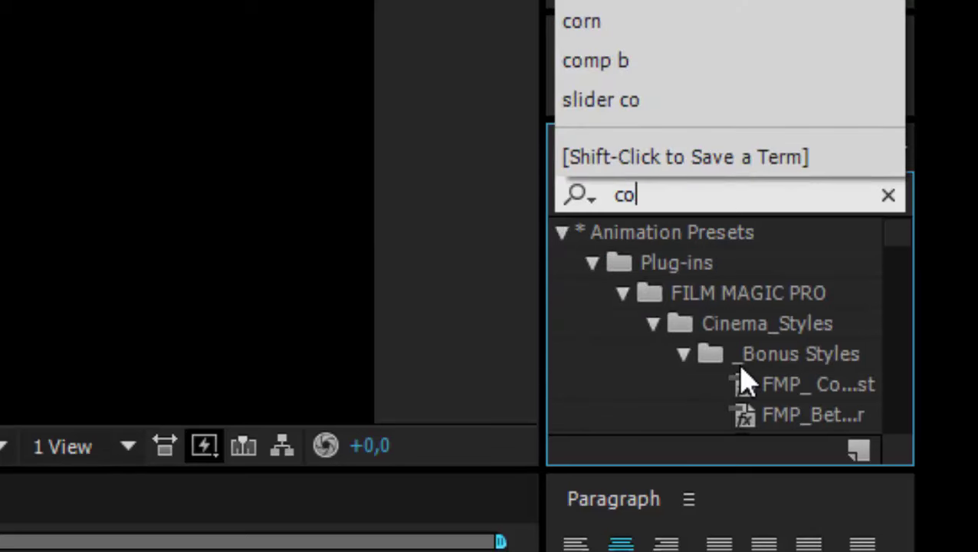
{"action": "type", "text": "r"}
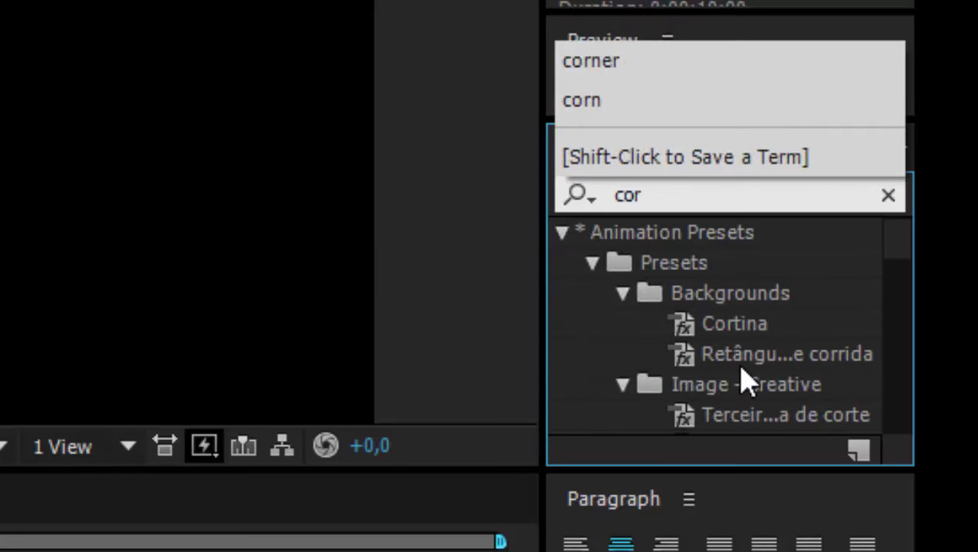
{"action": "type", "text": "ner"}
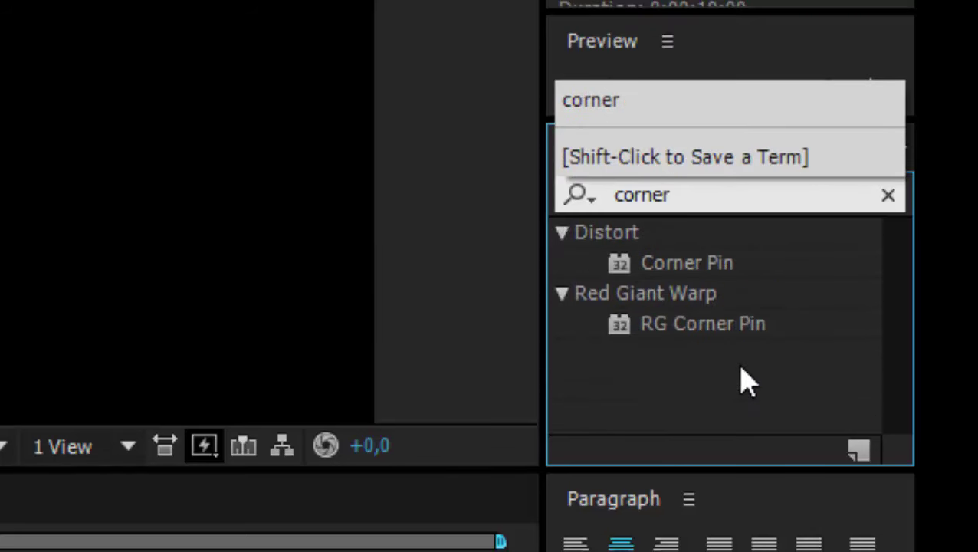
{"action": "key", "text": "Return"}
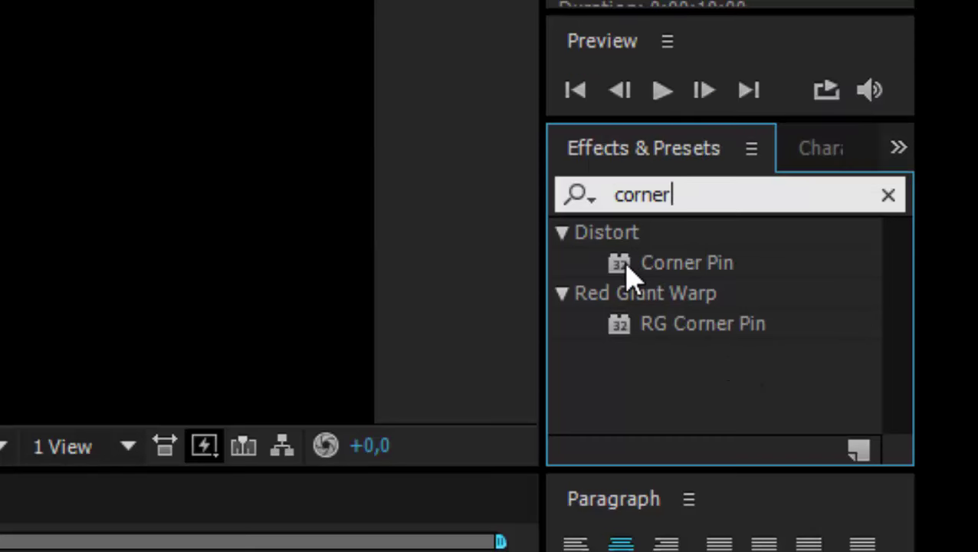
{"action": "mouse_move", "coordinate": [627, 274]}
{"action": "left_mouse_down"}
{"action": "mouse_move", "coordinate": [793, 259]}
{"action": "mouse_move", "coordinate": [285, 366]}
{"action": "left_mouse_up"}
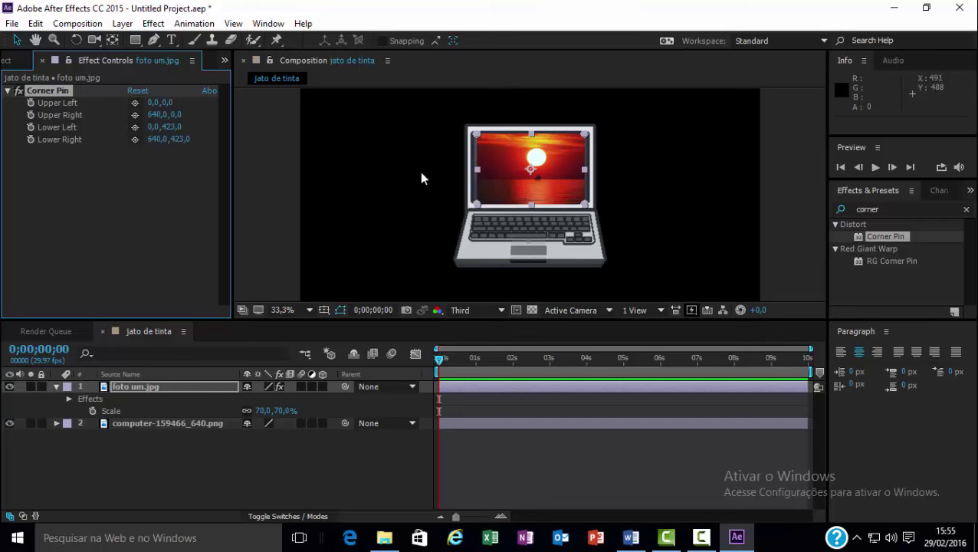
At 100% zoom, drag the upper Corner Pin handles to the laptop screen's top corners
{"action": "mouse_move", "coordinate": [476, 134]}
{"action": "left_mouse_down"}
{"action": "mouse_move", "coordinate": [419, 155]}
{"action": "mouse_move", "coordinate": [428, 139]}
{"action": "mouse_move", "coordinate": [472, 134]}
{"action": "left_mouse_up"}
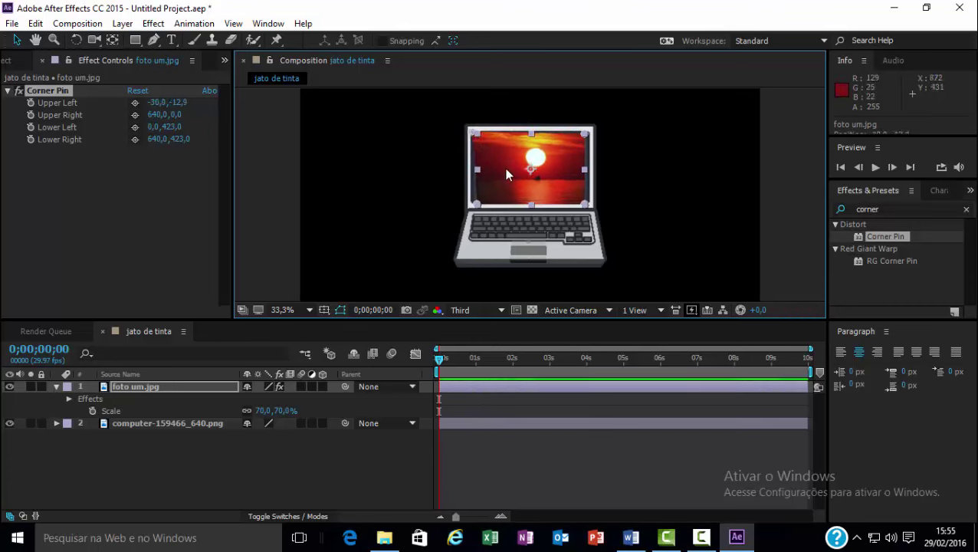
{"action": "key", "text": "slash"}
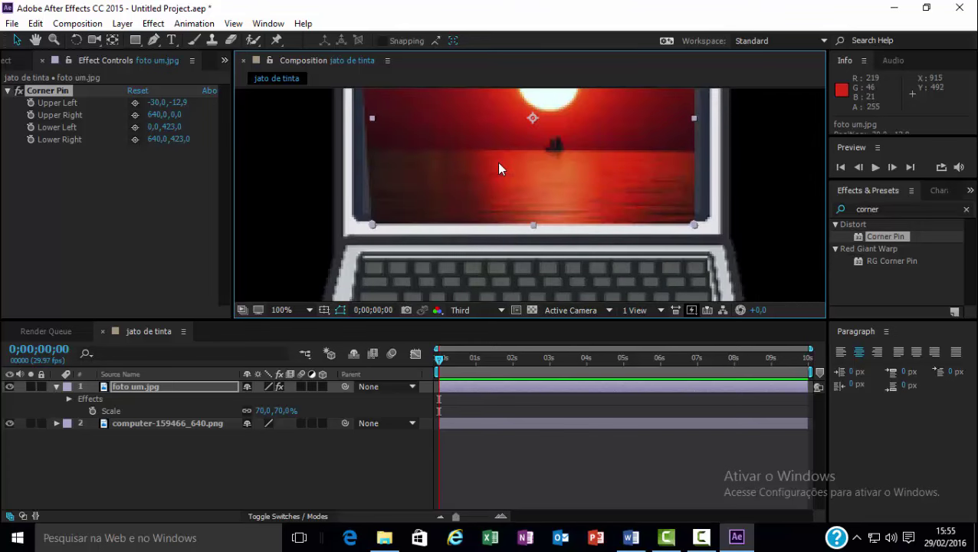
{"action": "key", "text": "h"}
{"action": "mouse_move", "coordinate": [498, 165]}
{"action": "left_mouse_down"}
{"action": "mouse_move", "coordinate": [542, 231]}
{"action": "mouse_move", "coordinate": [541, 269]}
{"action": "left_mouse_up"}
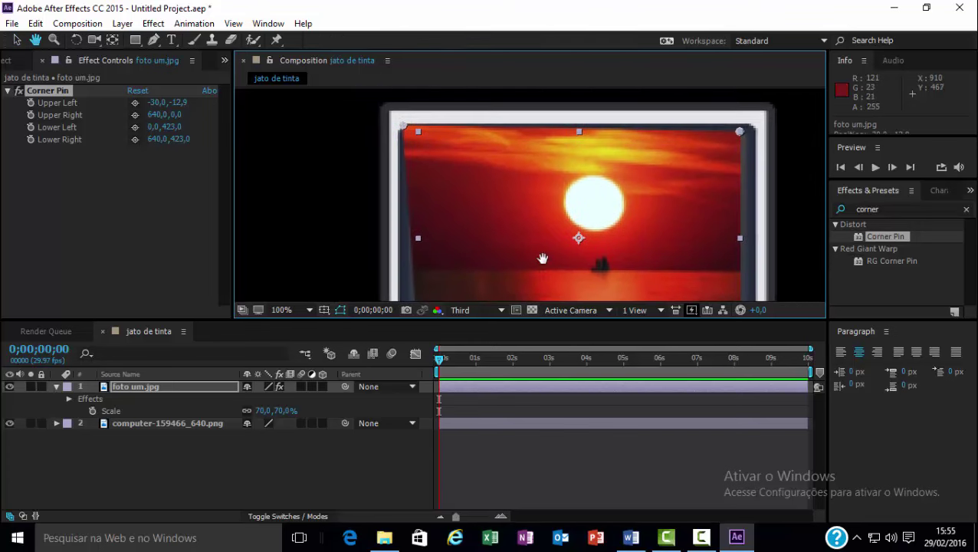
{"action": "key", "text": "v"}
{"action": "mouse_move", "coordinate": [403, 126]}
{"action": "left_mouse_down"}
{"action": "mouse_move", "coordinate": [405, 144]}
{"action": "mouse_move", "coordinate": [398, 123]}
{"action": "left_mouse_up"}
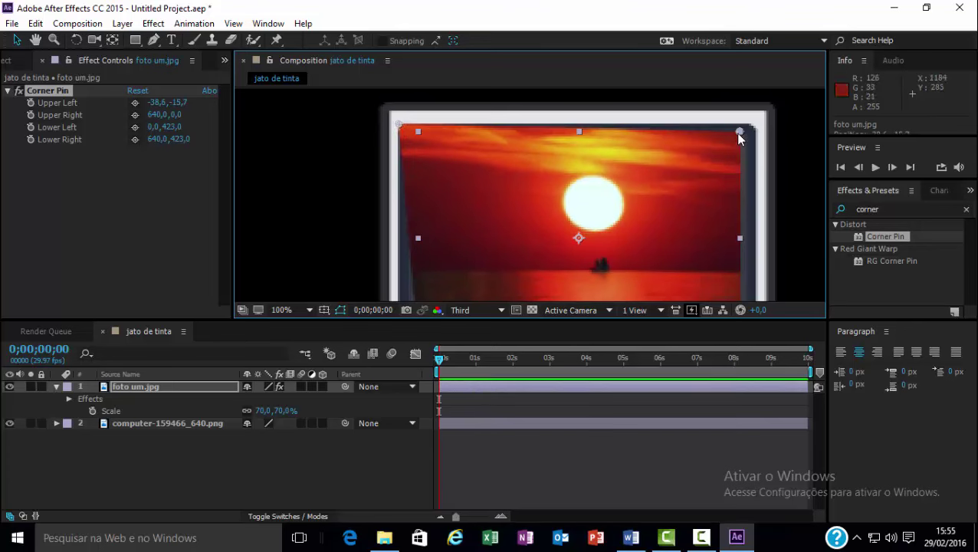
{"action": "left_click_drag", "start_coordinate": [740, 132], "coordinate": [755, 132]}
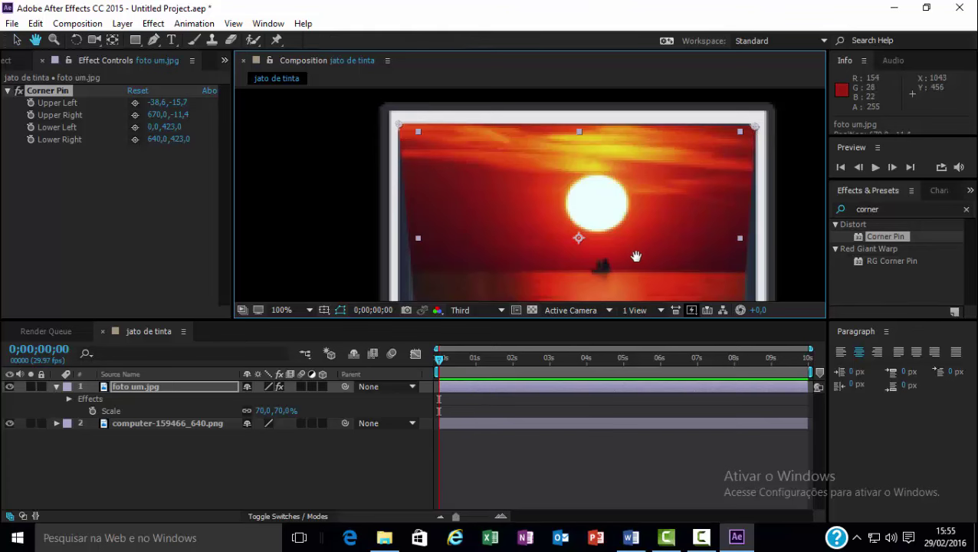
Drag the lower Corner Pin handles to the screen's bottom corners and check the fit
{"action": "left_click_drag", "start_coordinate": [633, 260], "coordinate": [633, 133]}
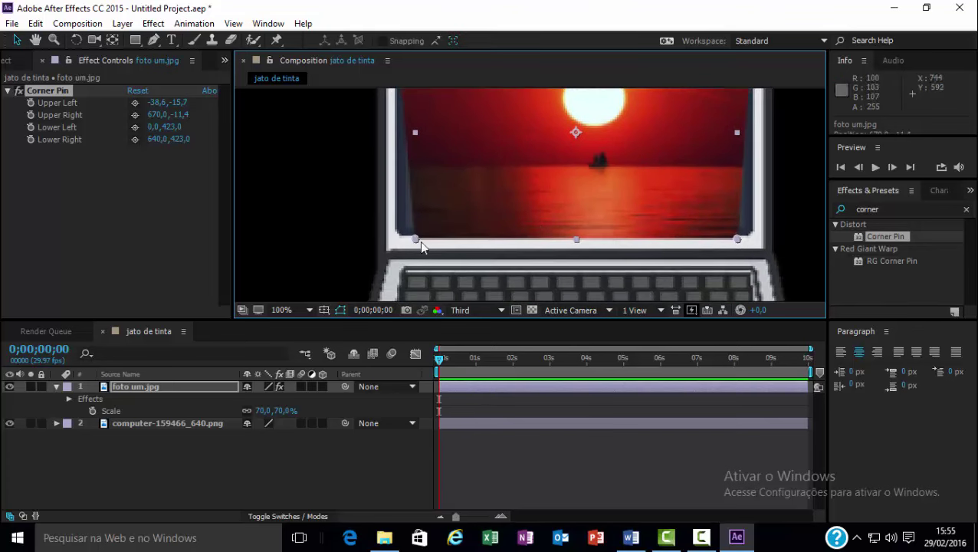
{"action": "left_click_drag", "start_coordinate": [414, 240], "coordinate": [403, 232]}
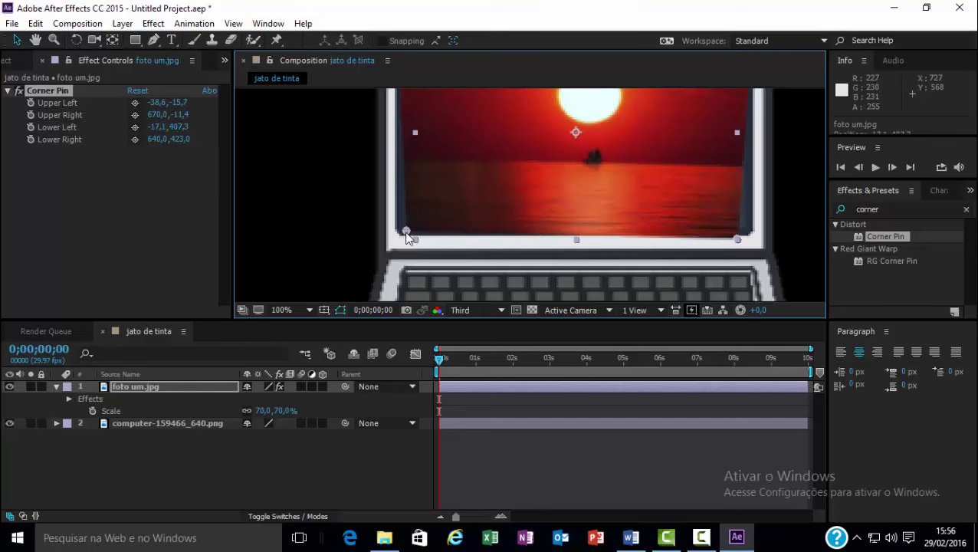
{"action": "left_click_drag", "start_coordinate": [403, 231], "coordinate": [399, 237]}
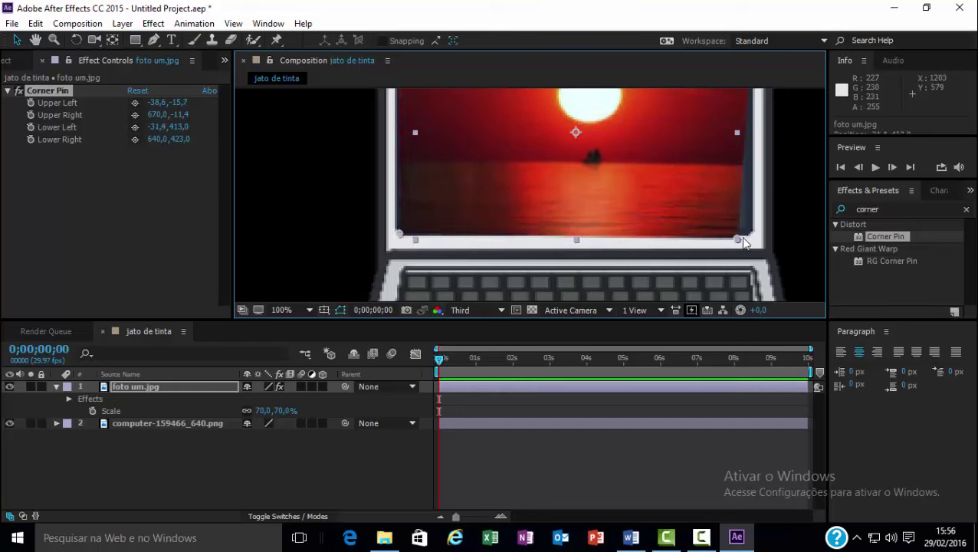
{"action": "left_click_drag", "start_coordinate": [737, 239], "coordinate": [752, 239]}
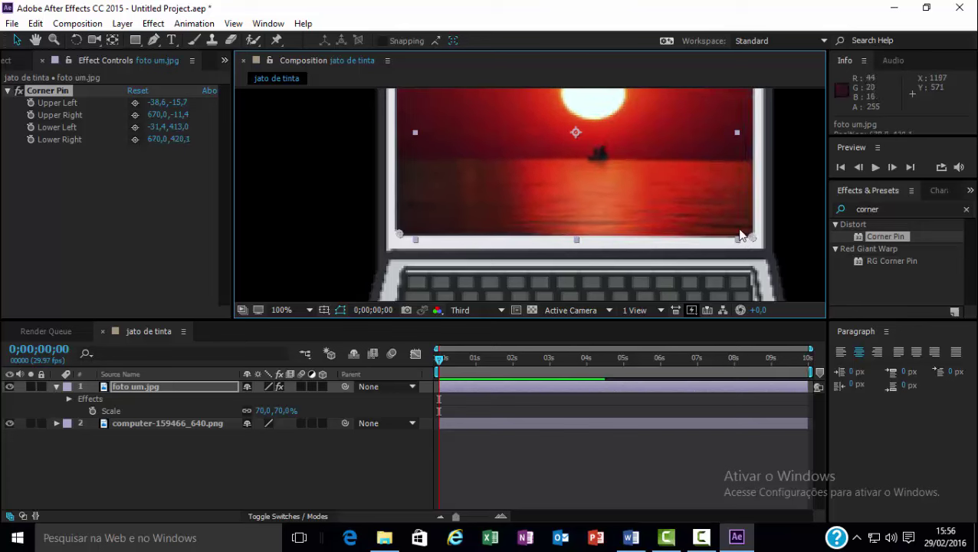
{"action": "scroll", "coordinate": [662, 182], "scroll_direction": "down", "scroll_amount": 4}
{"action": "left_click", "coordinate": [660, 194]}
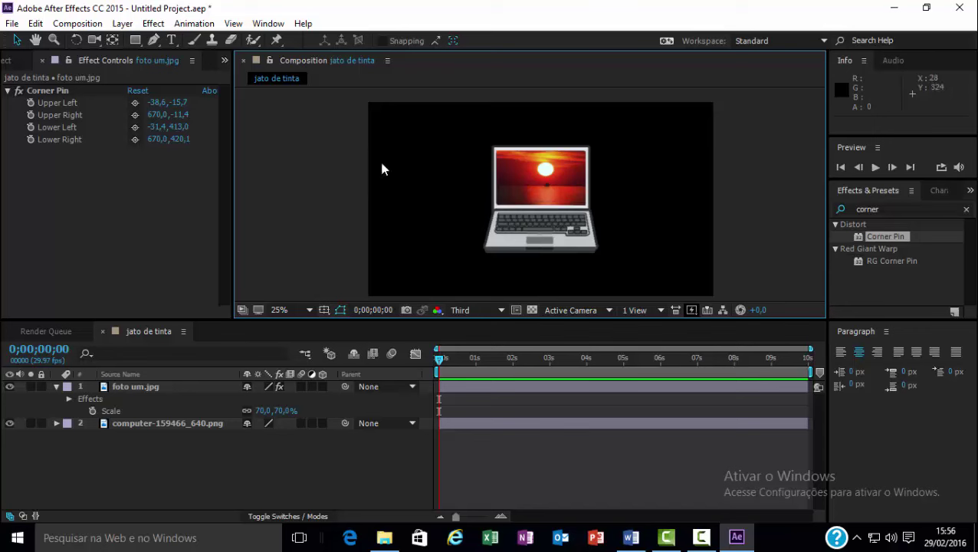
Collapse the photo layer, select both photo and laptop layers, and open their context menu
{"action": "left_click", "coordinate": [542, 179]}
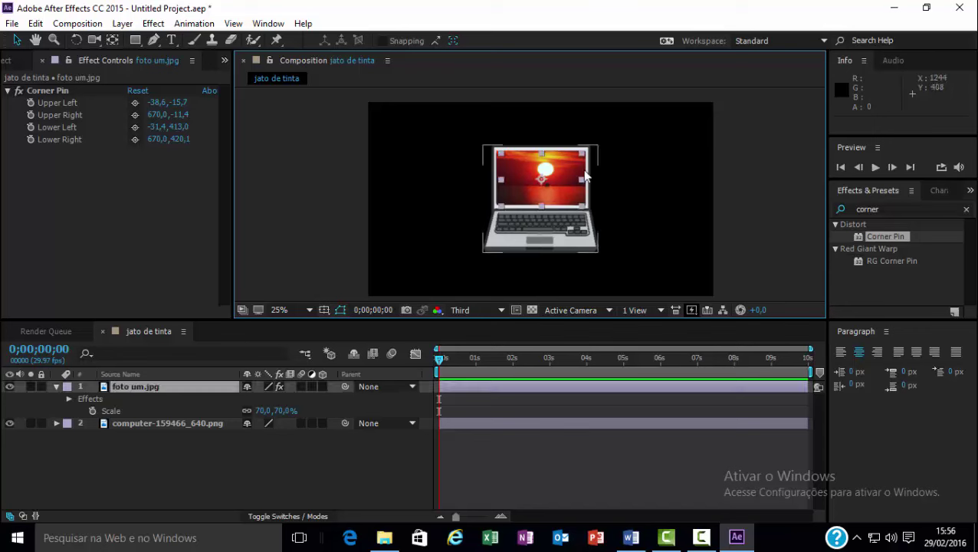
{"action": "left_click", "coordinate": [57, 386]}
{"action": "left_click_drag", "start_coordinate": [135, 420], "coordinate": [151, 391]}
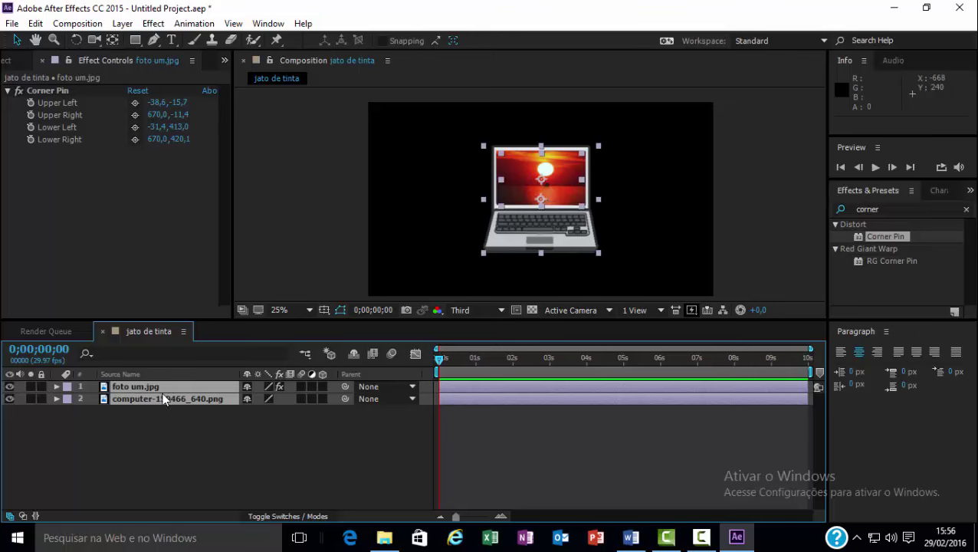
{"action": "right_click", "coordinate": [159, 399]}
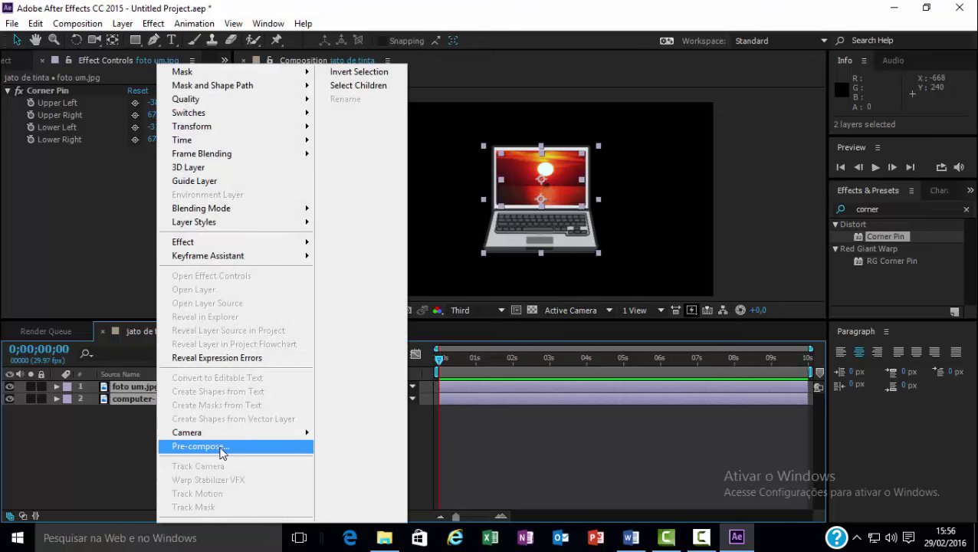
Pre-compose the photo and laptop layers as 'computador', undoing an accidental layer move
{"action": "left_click", "coordinate": [219, 447]}
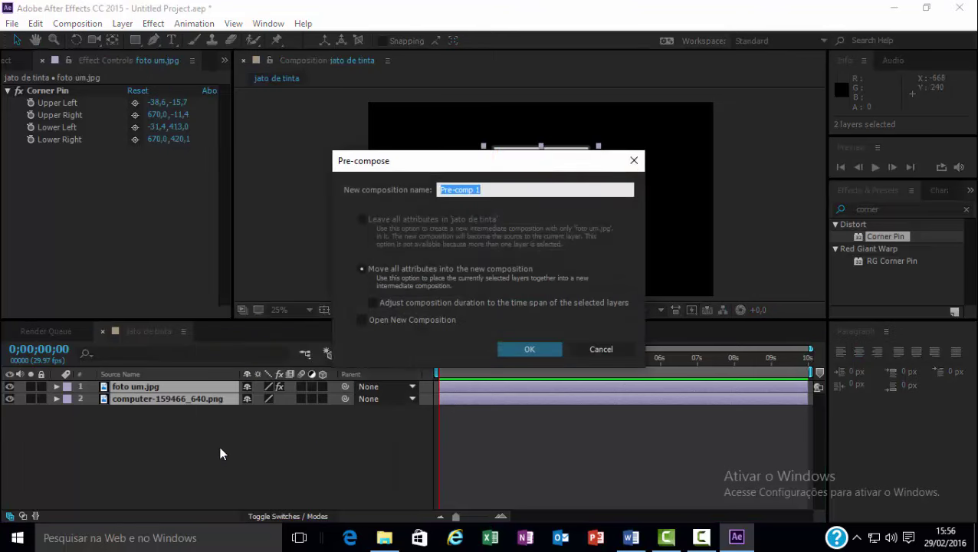
{"action": "type", "text": "computador"}
{"action": "key", "text": "Return"}
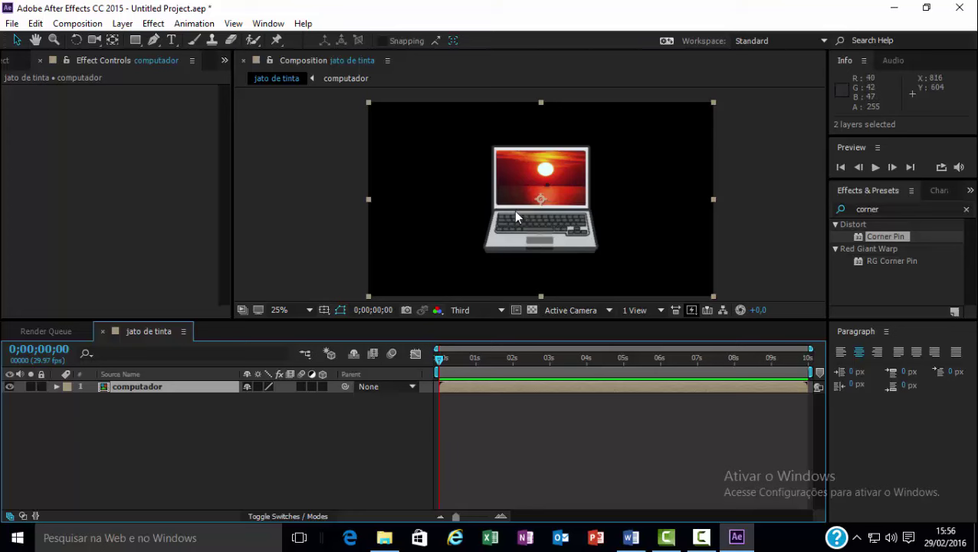
{"action": "mouse_move", "coordinate": [513, 210]}
{"action": "left_mouse_down"}
{"action": "mouse_move", "coordinate": [519, 200]}
{"action": "mouse_move", "coordinate": [508, 215]}
{"action": "left_mouse_up"}
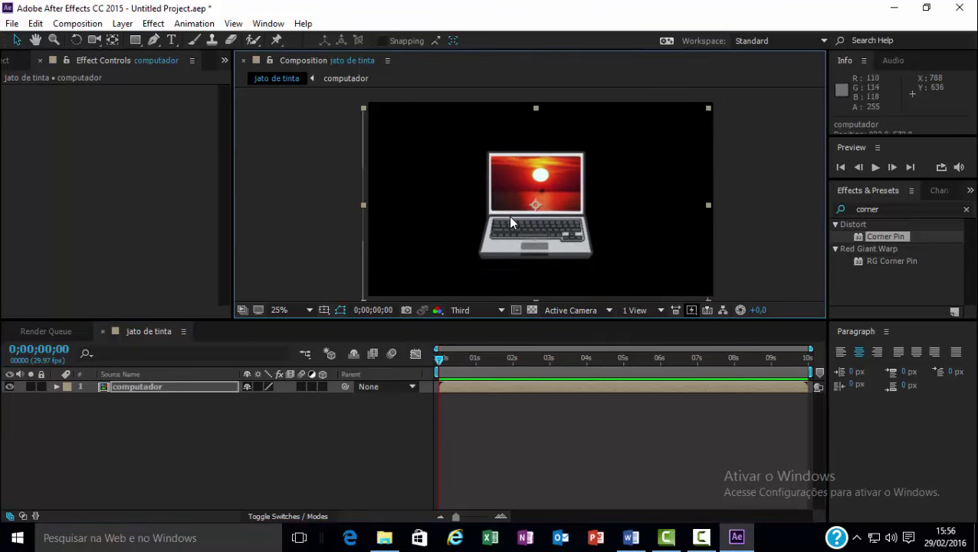
{"action": "key", "text": "ctrl+z"}
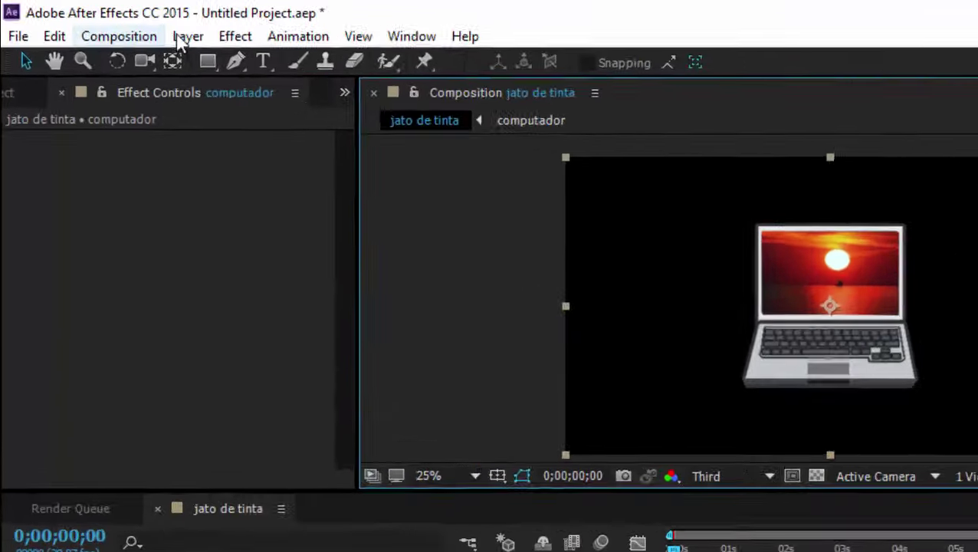
Create a new solid layer with its colour set to black
{"action": "left_click", "coordinate": [121, 23]}
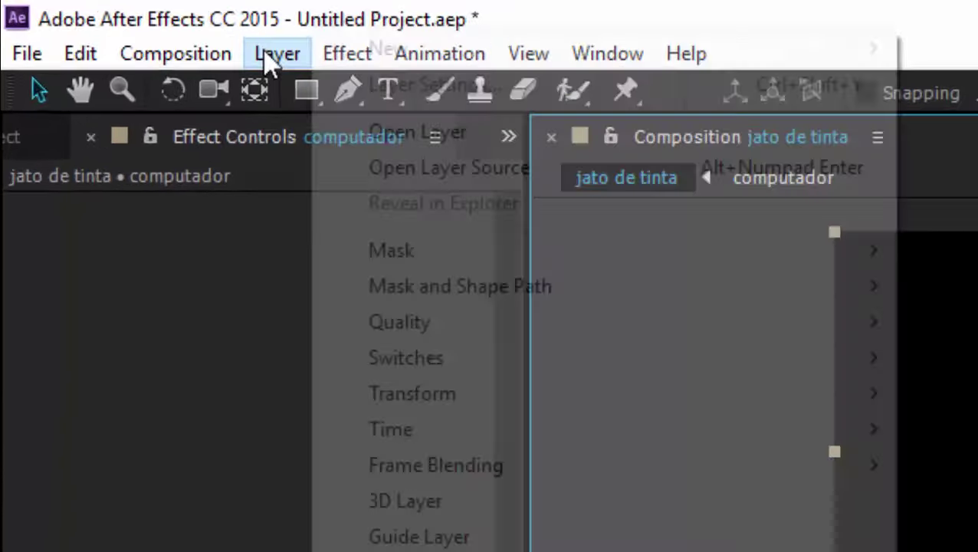
{"action": "mouse_move", "coordinate": [173, 38]}
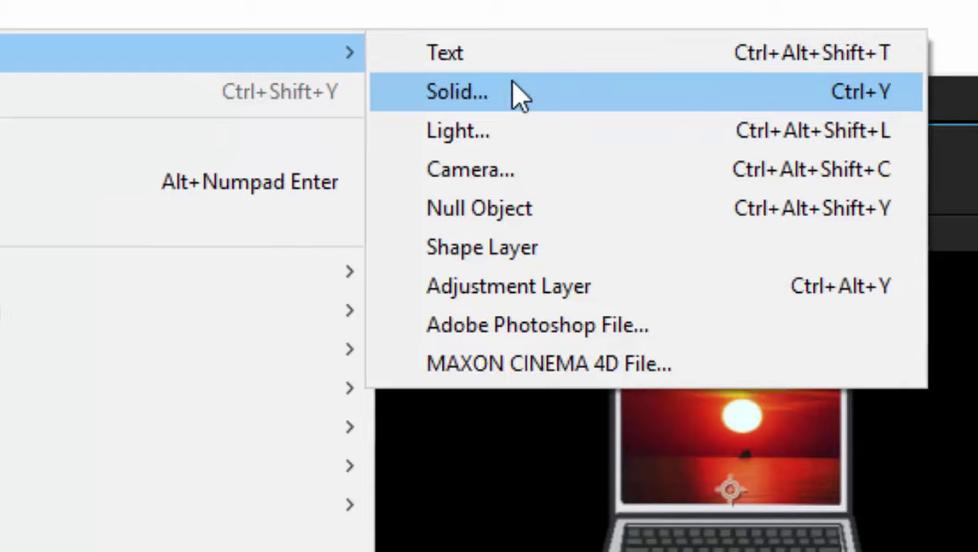
{"action": "left_click", "coordinate": [666, 92]}
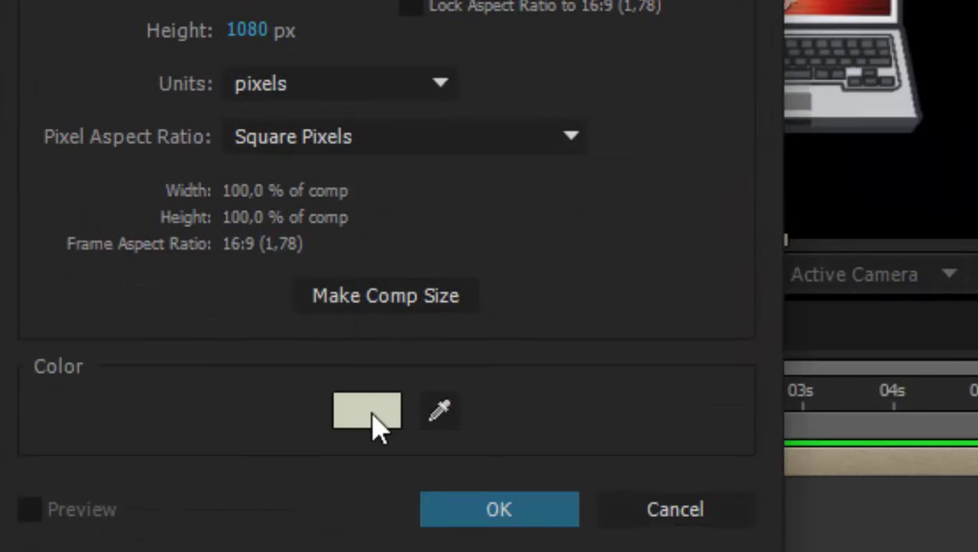
{"action": "left_click", "coordinate": [384, 475]}
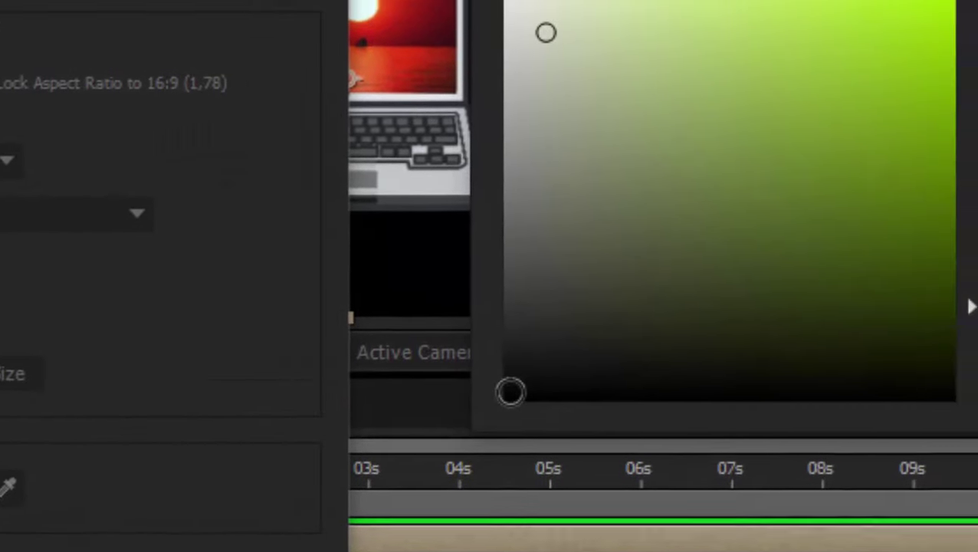
{"action": "left_click", "coordinate": [478, 396]}
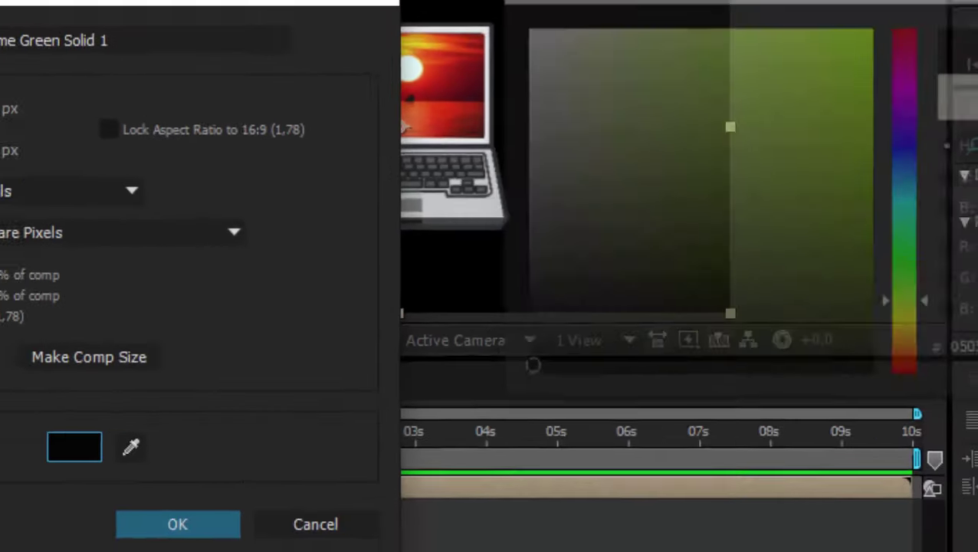
{"action": "key", "text": "Return"}
{"action": "left_click", "coordinate": [419, 408]}
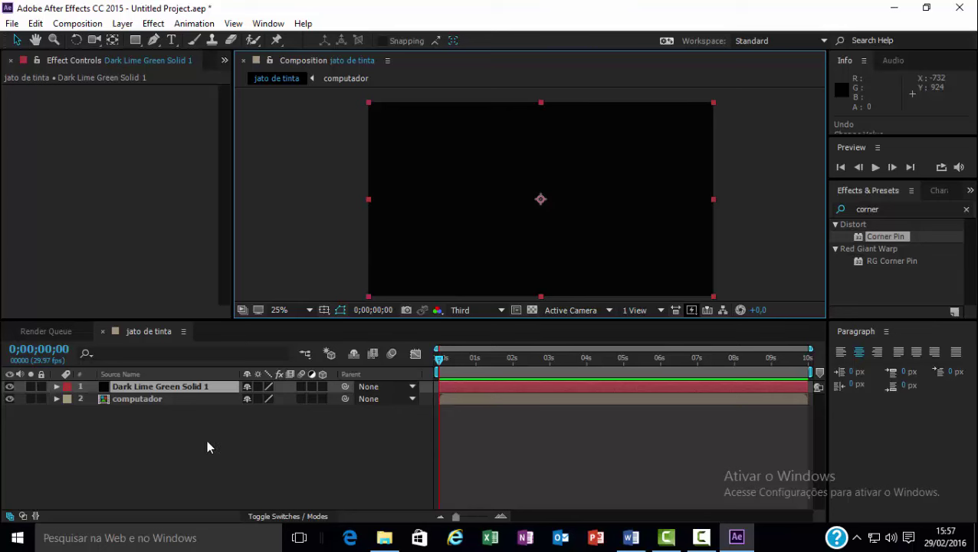
Zoom the view out to 12.5% and select the Pen tool
{"action": "key", "text": "comma"}
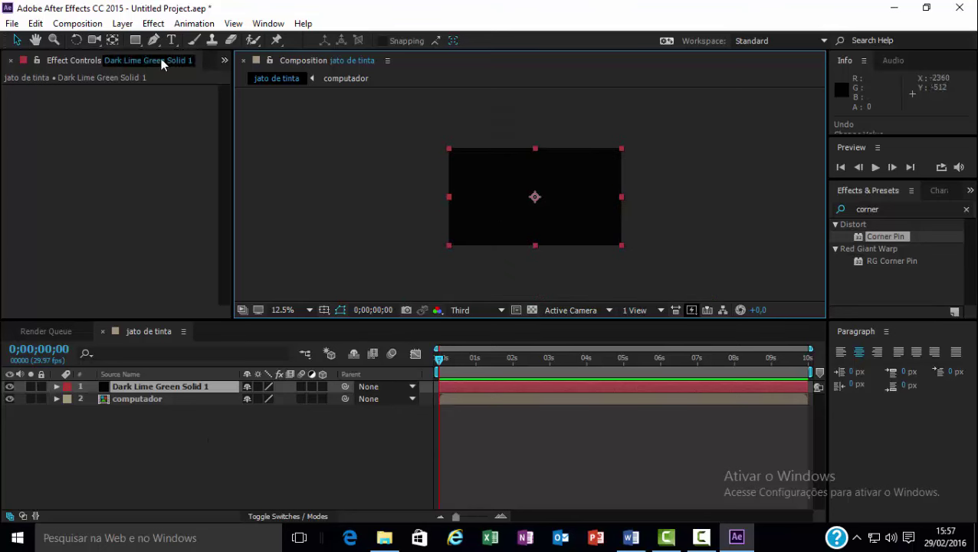
{"action": "left_click", "coordinate": [186, 385]}
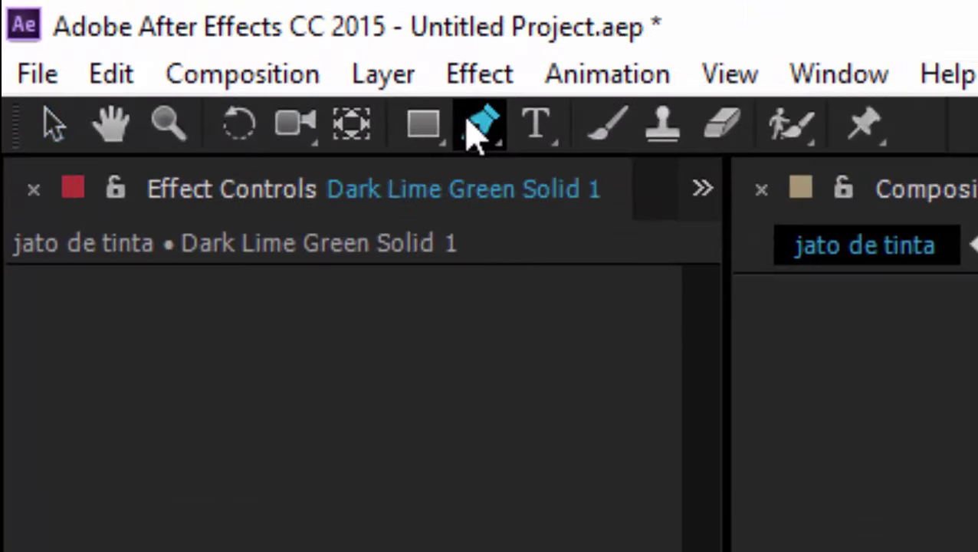
{"action": "left_click", "coordinate": [392, 103]}
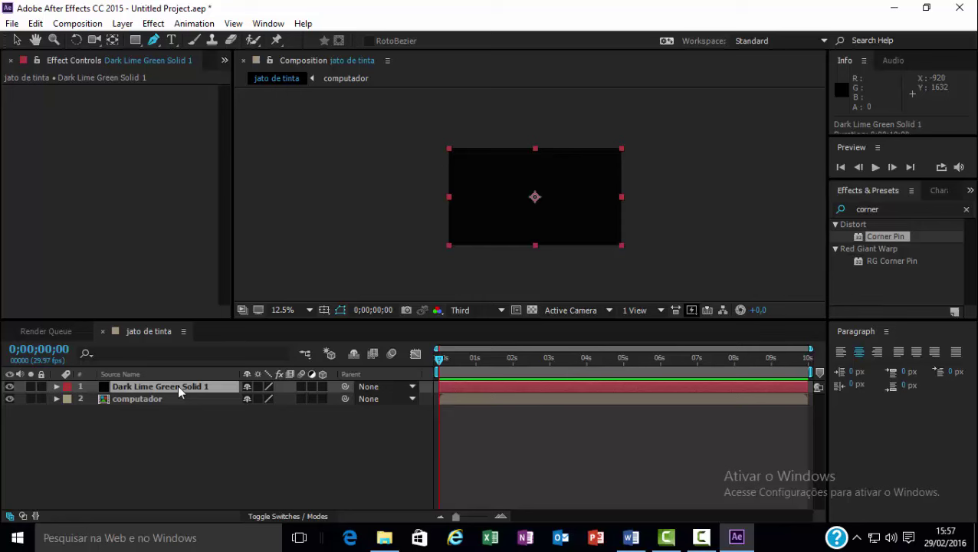
Drop the black solid's Opacity to 78% and place the first Pen-tool mask point
{"action": "key", "text": "t"}
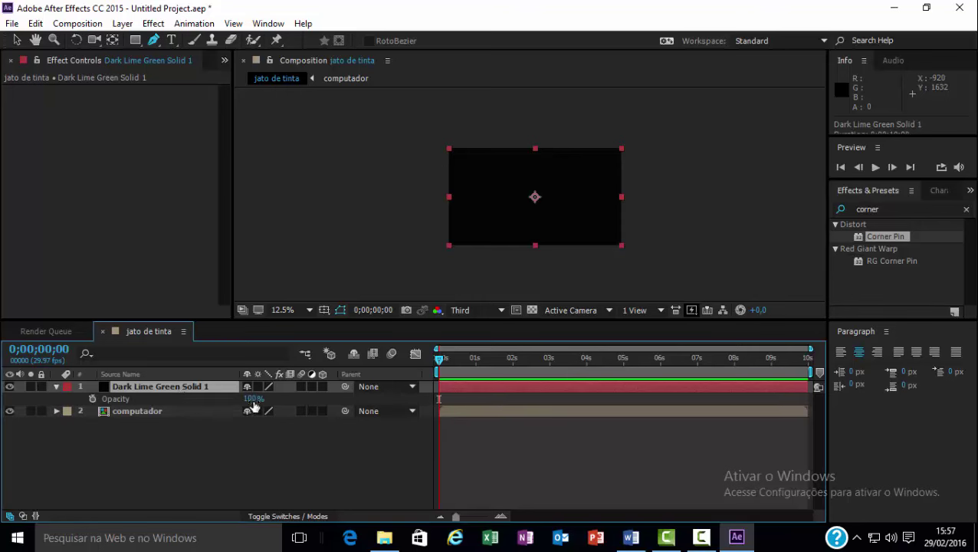
{"action": "left_click_drag", "start_coordinate": [253, 398], "coordinate": [232, 395]}
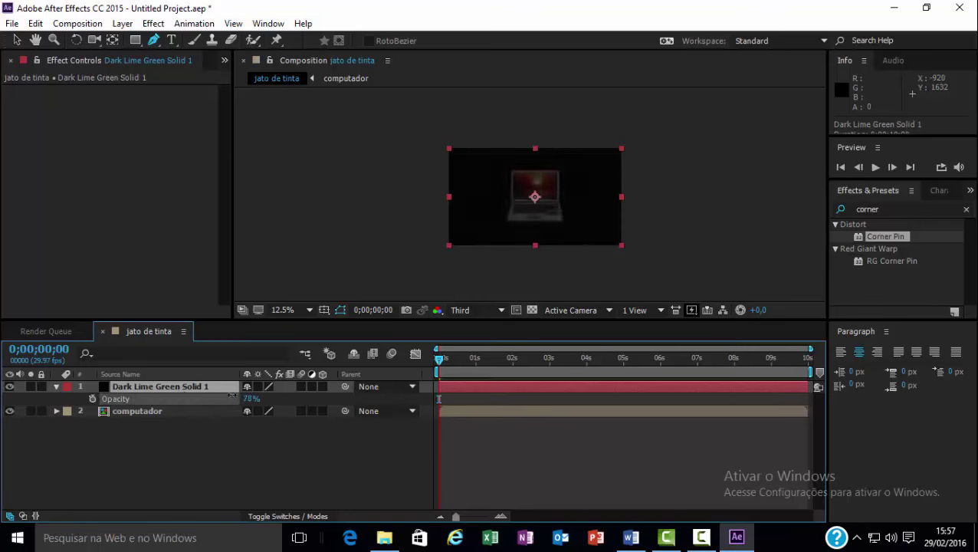
{"action": "key", "text": "period"}
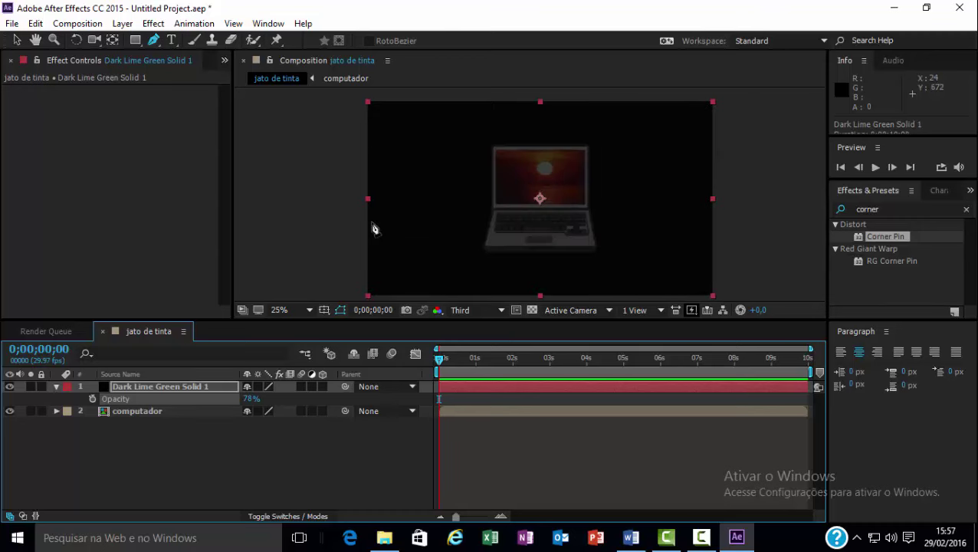
{"action": "key", "text": "comma"}
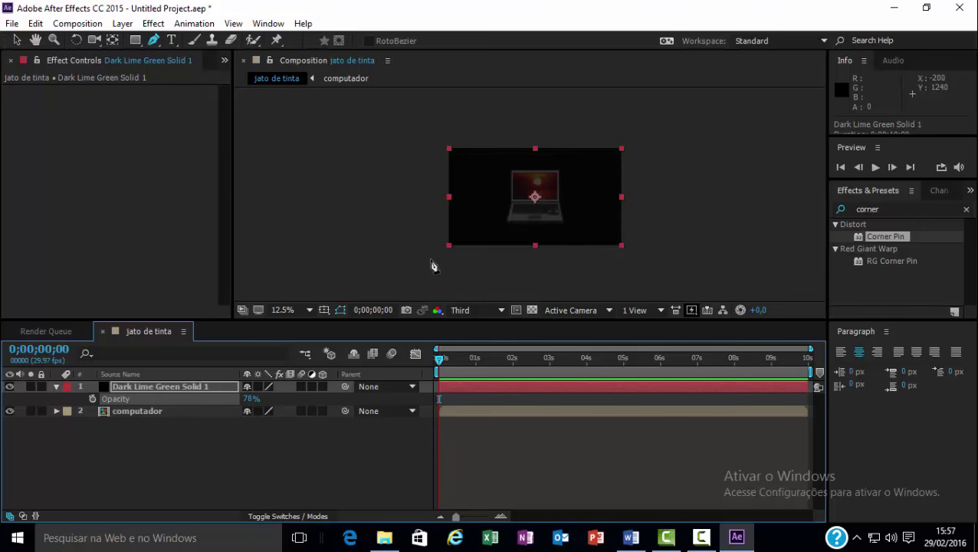
{"action": "left_click", "coordinate": [430, 259]}
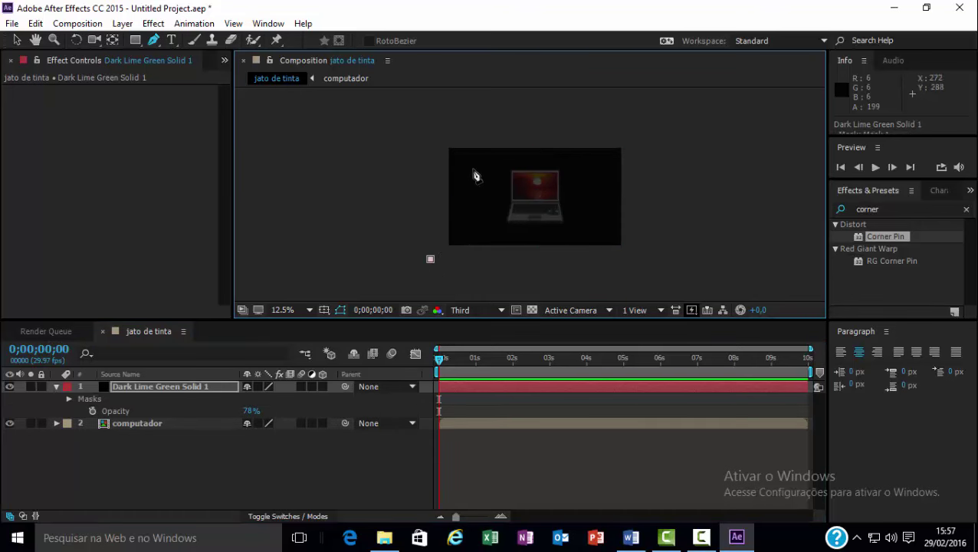
Add curved vertices extending the open mask path toward the laptop screen
{"action": "left_click_drag", "start_coordinate": [476, 159], "coordinate": [489, 157]}
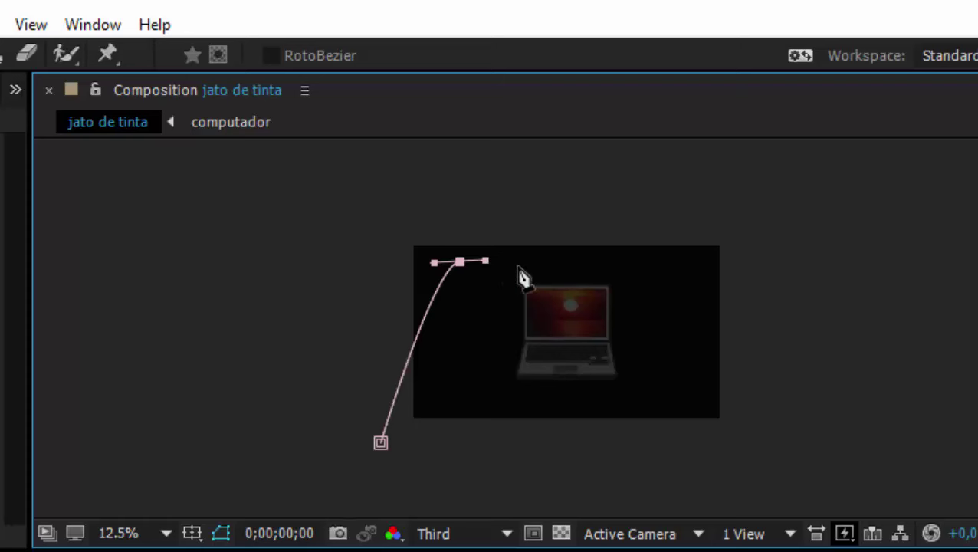
{"action": "key", "text": "period"}
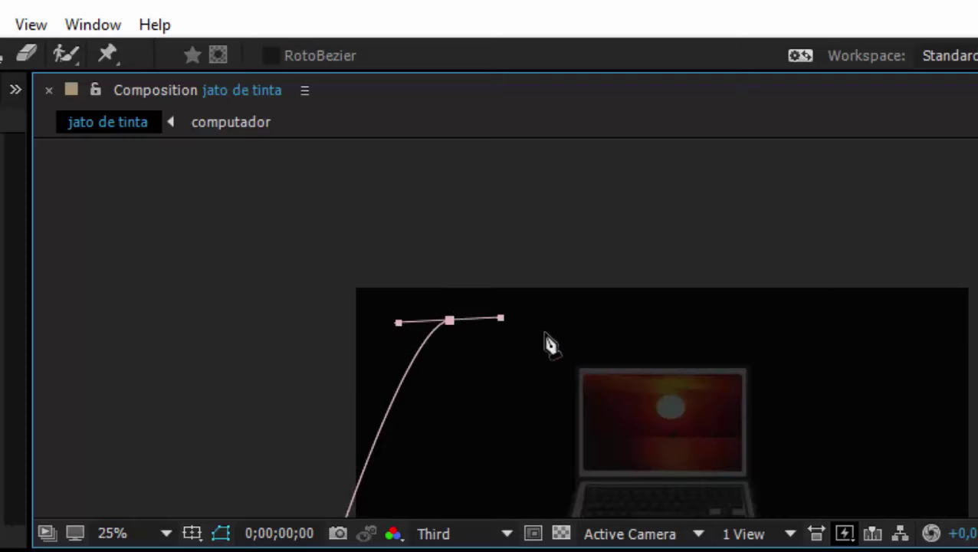
{"action": "left_click", "coordinate": [546, 331]}
{"action": "left_click_drag", "start_coordinate": [545, 331], "coordinate": [560, 344]}
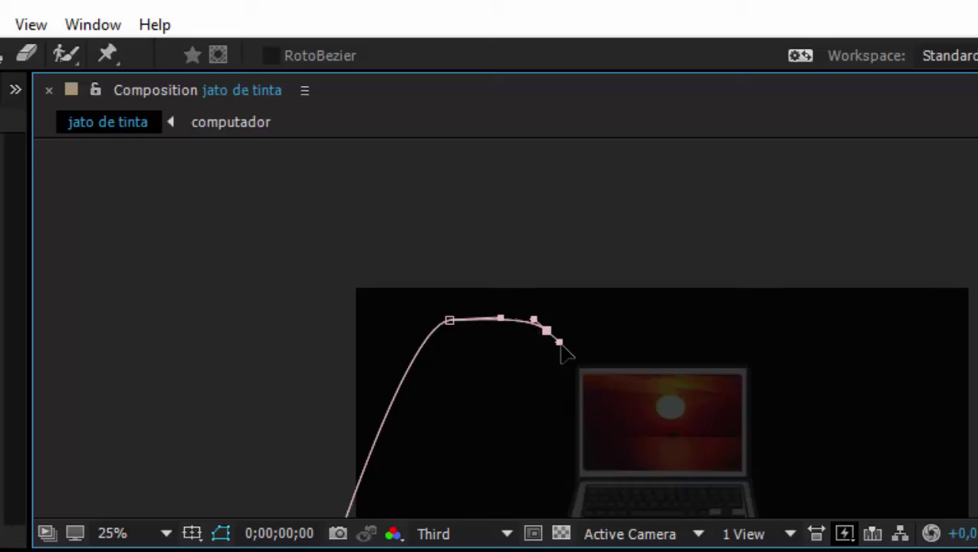
{"action": "left_click", "coordinate": [592, 370]}
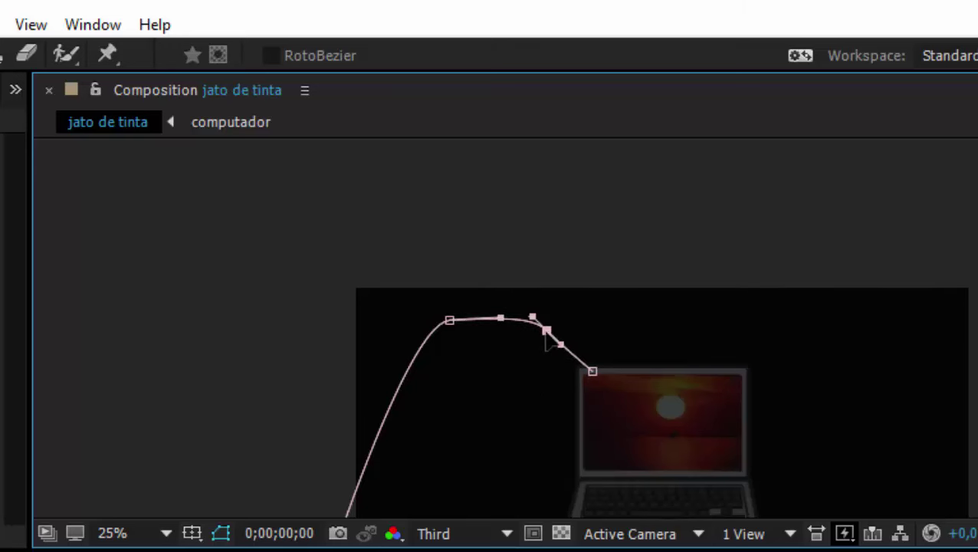
Reshape the arc's Bezier handles around its top point and near the laptop end
{"action": "left_click", "coordinate": [449, 320]}
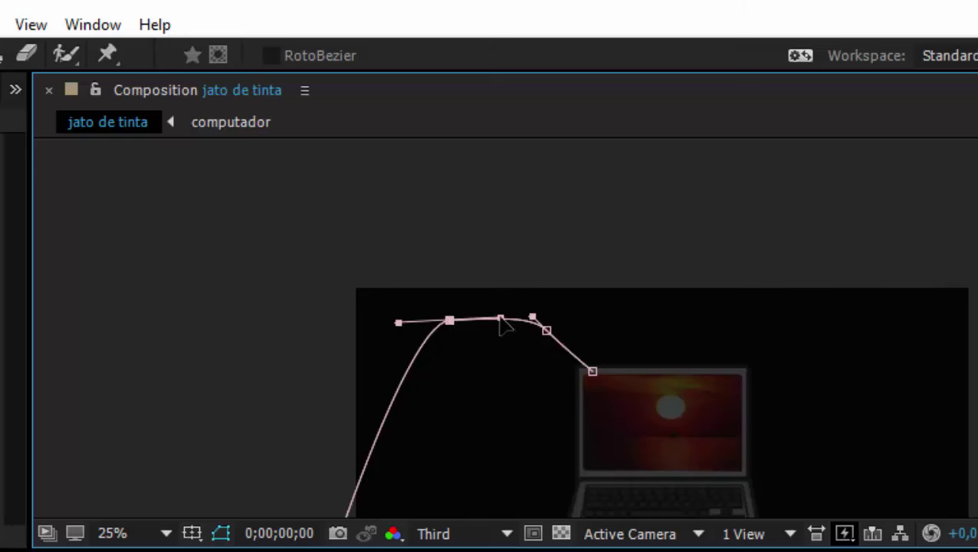
{"action": "left_click_drag", "start_coordinate": [500, 320], "coordinate": [506, 285]}
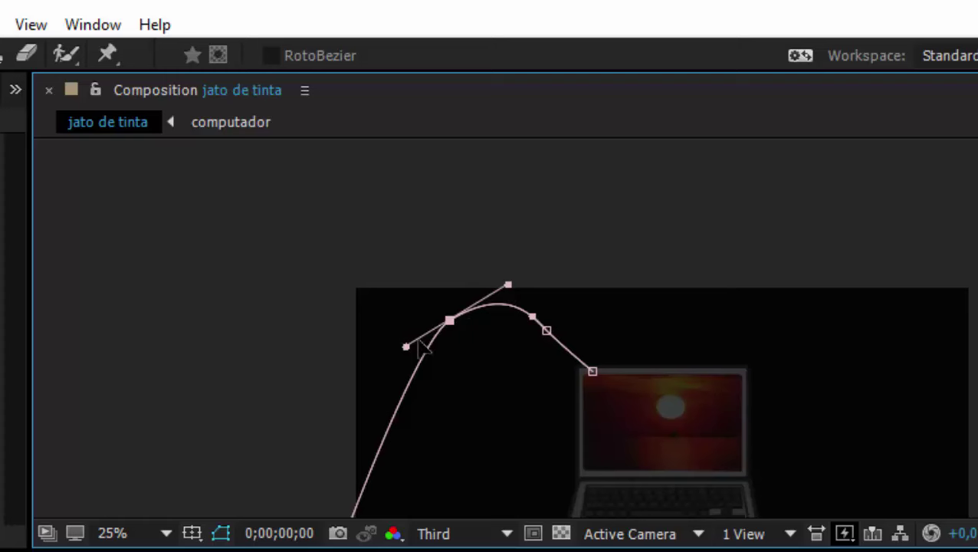
{"action": "left_click_drag", "start_coordinate": [401, 347], "coordinate": [357, 366]}
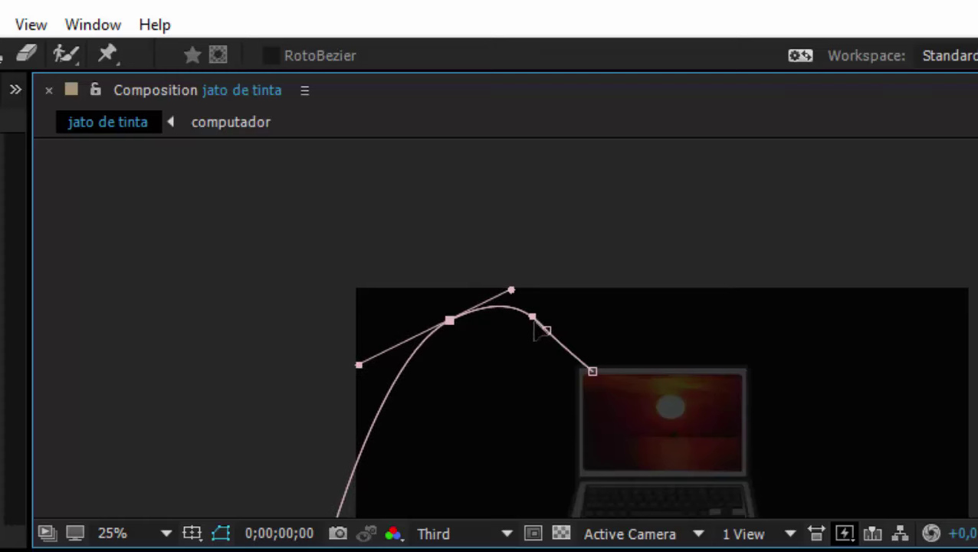
{"action": "left_click_drag", "start_coordinate": [532, 319], "coordinate": [520, 308]}
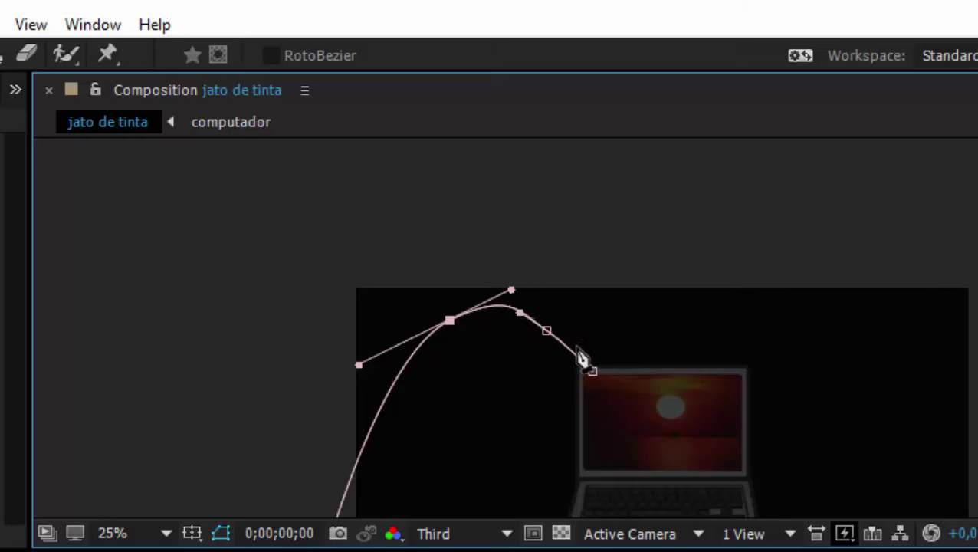
{"action": "left_click", "coordinate": [546, 331]}
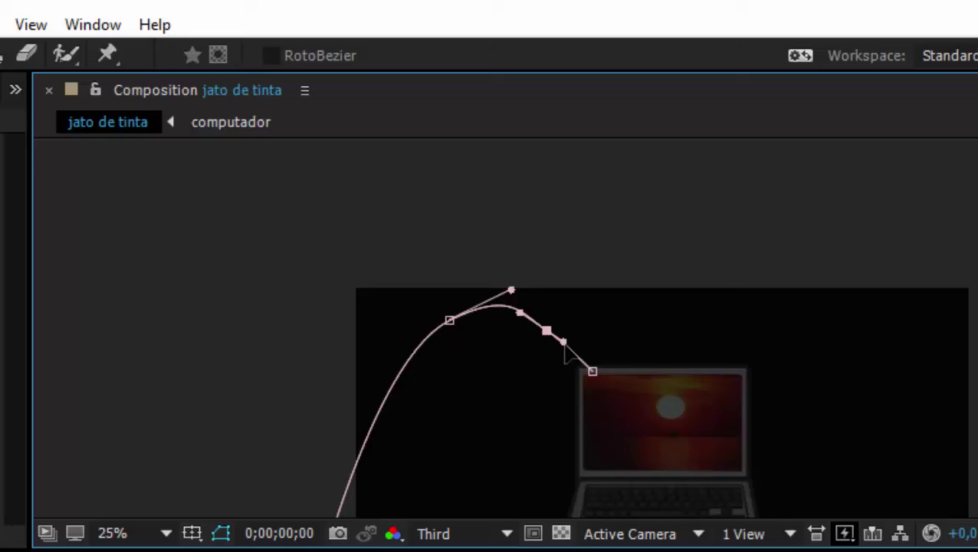
{"action": "mouse_move", "coordinate": [564, 342]}
{"action": "left_mouse_down"}
{"action": "mouse_move", "coordinate": [572, 353]}
{"action": "mouse_move", "coordinate": [554, 325]}
{"action": "left_mouse_up"}
Undo a stray mask point, switch to the Selection tool, and restore the solid to 100% opacity
{"action": "left_click", "coordinate": [633, 252]}
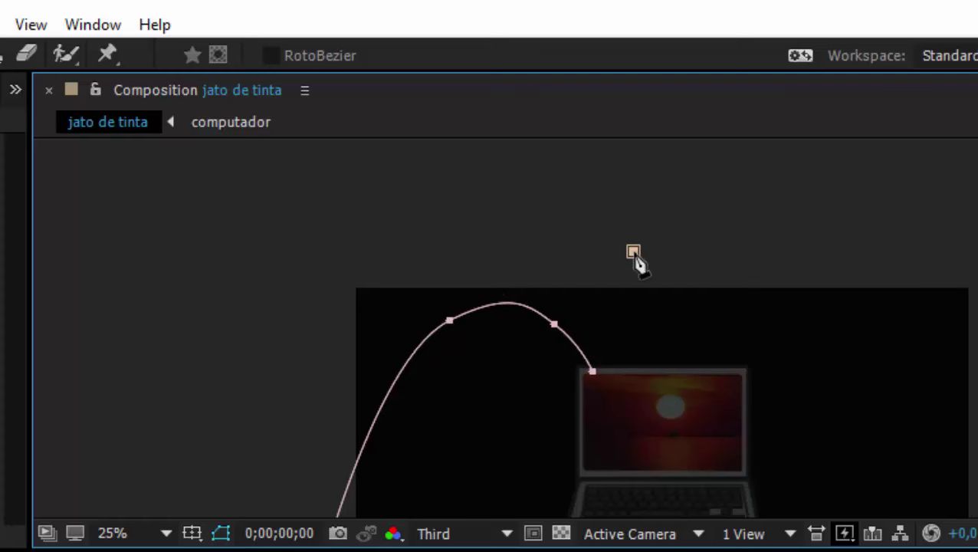
{"action": "key", "text": "ctrl+z"}
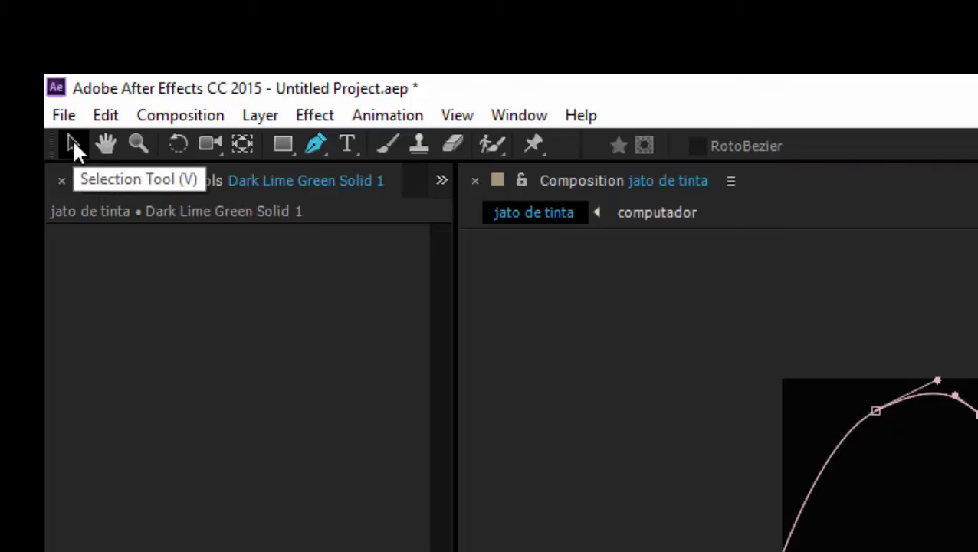
{"action": "left_click", "coordinate": [75, 148]}
{"action": "key", "text": "comma"}
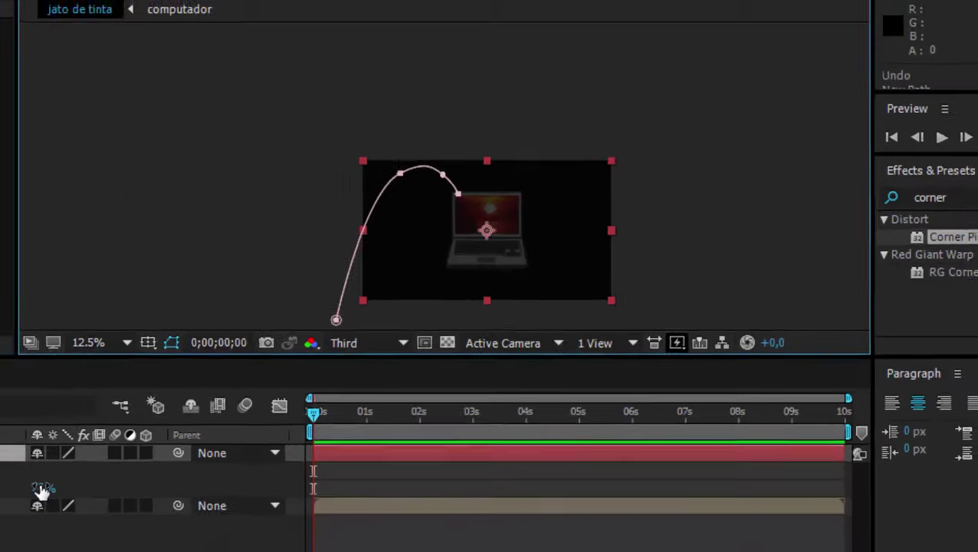
{"action": "key", "text": "shift+t"}
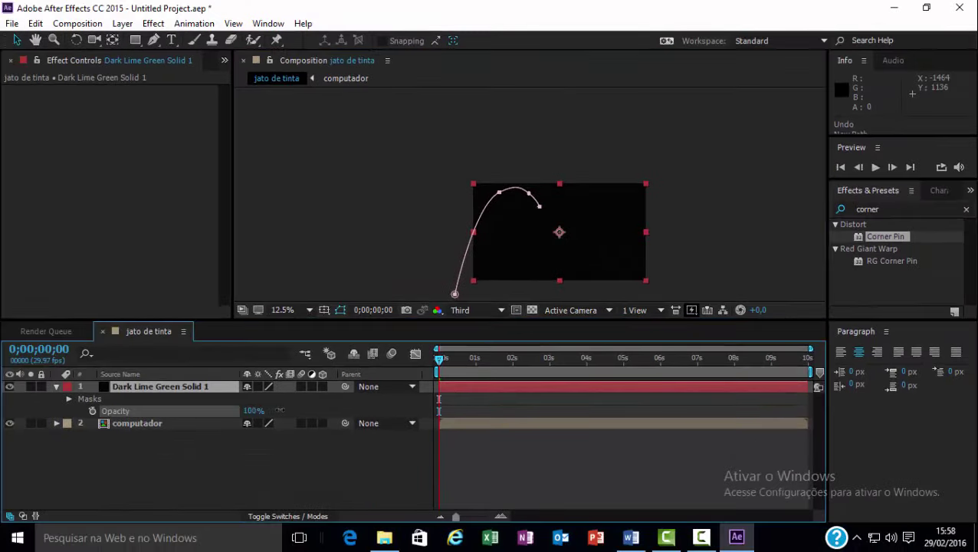
Drag the mask's bottom end point up and right, then reselect the solid layer
{"action": "left_click", "coordinate": [353, 240]}
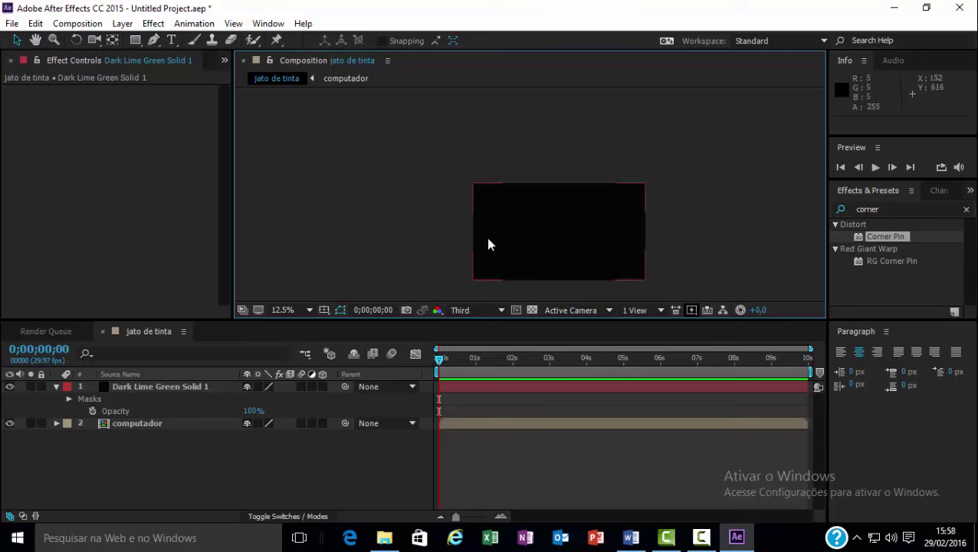
{"action": "left_click", "coordinate": [197, 386]}
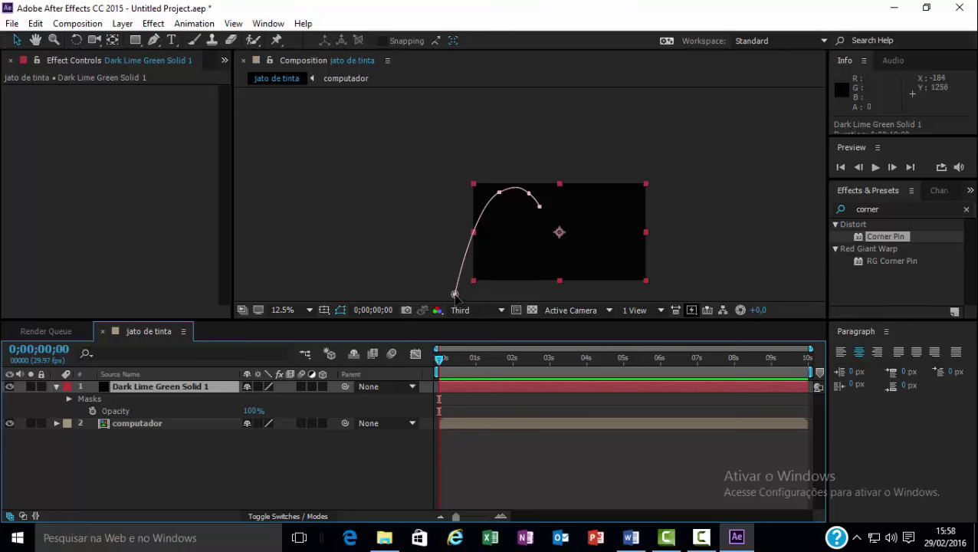
{"action": "left_click", "coordinate": [454, 294]}
{"action": "left_click_drag", "start_coordinate": [454, 294], "coordinate": [464, 280]}
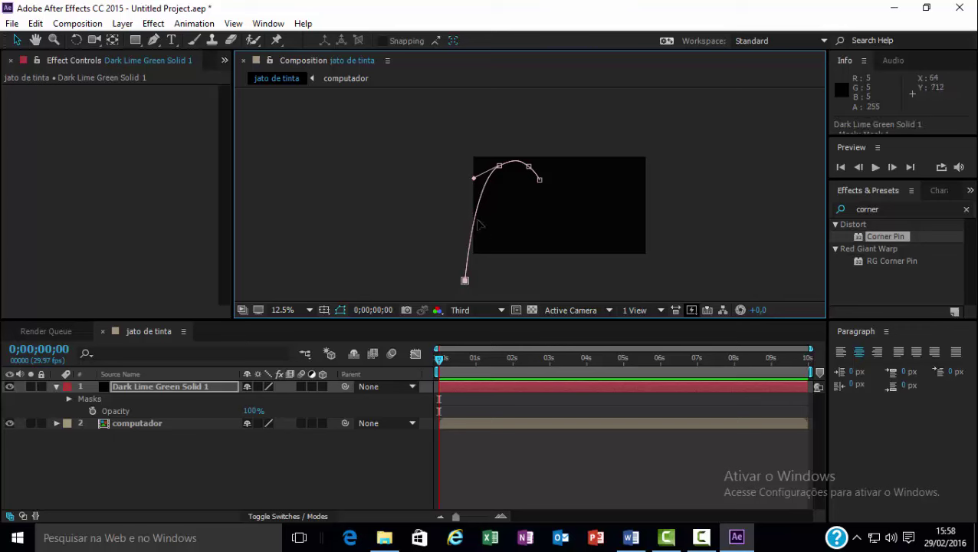
{"action": "key", "text": "period"}
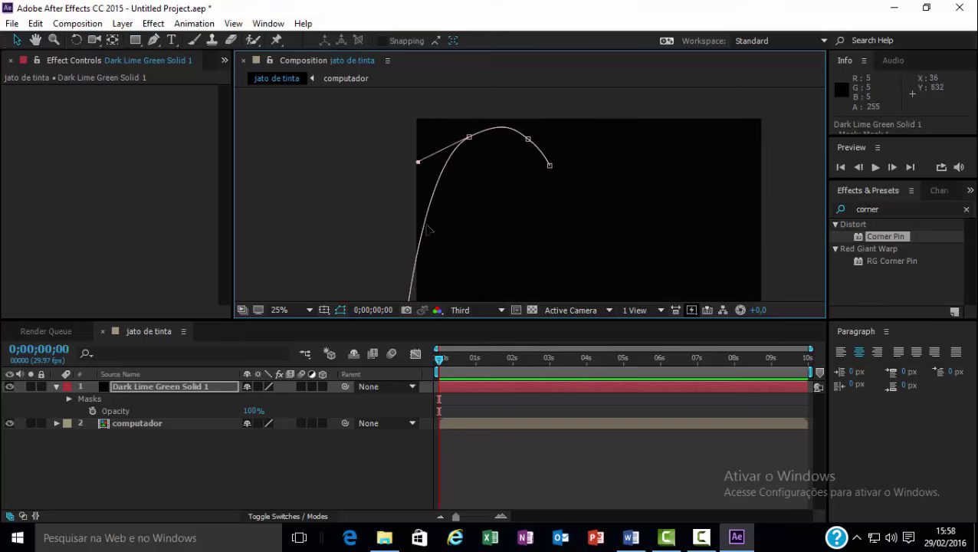
{"action": "key", "text": "comma"}
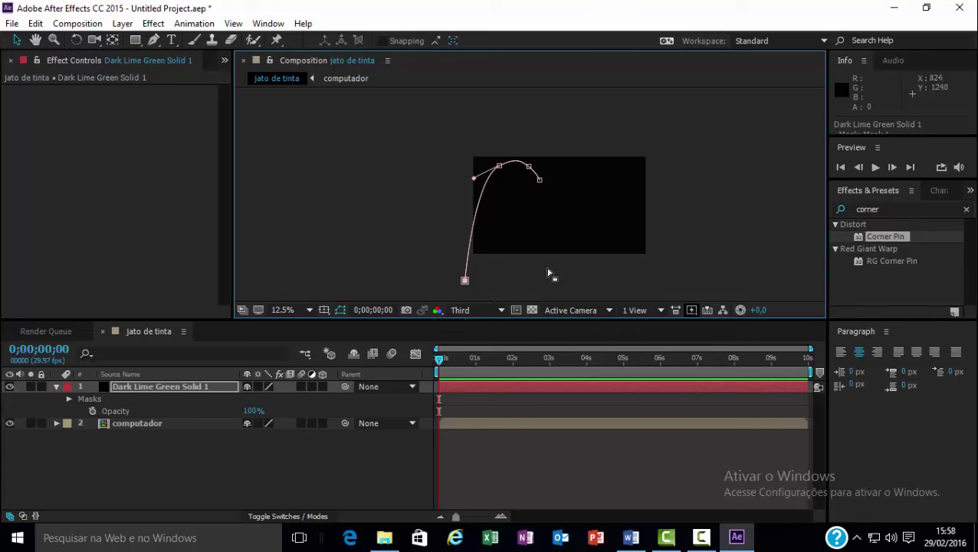
{"action": "left_click", "coordinate": [182, 385]}
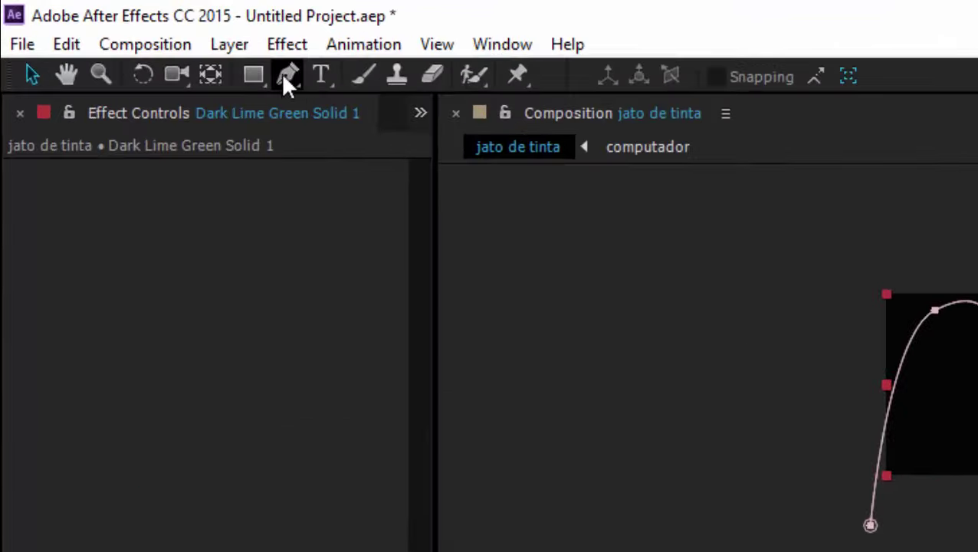
Apply a Stroke effect to trace the solid's mask and widen its brush
{"action": "left_click", "coordinate": [403, 64]}
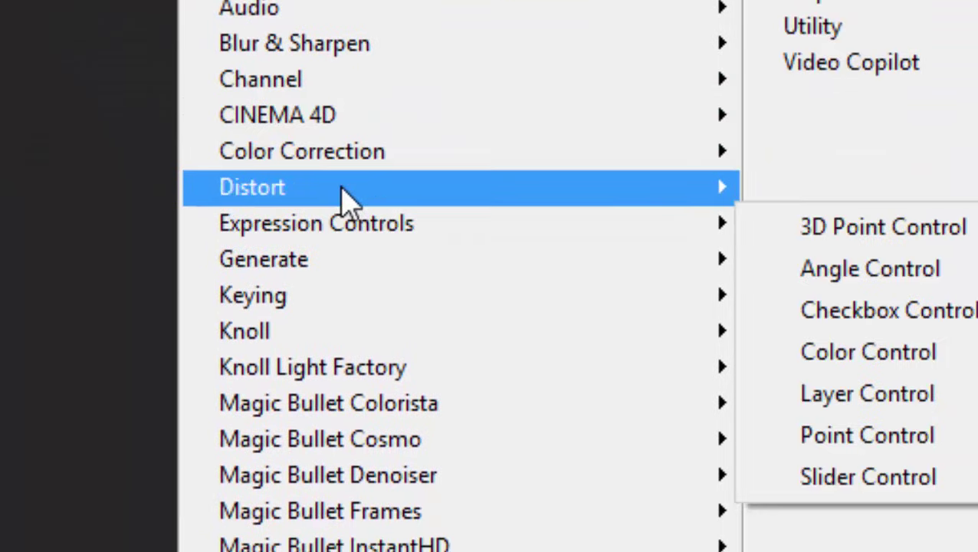
{"action": "mouse_move", "coordinate": [312, 261]}
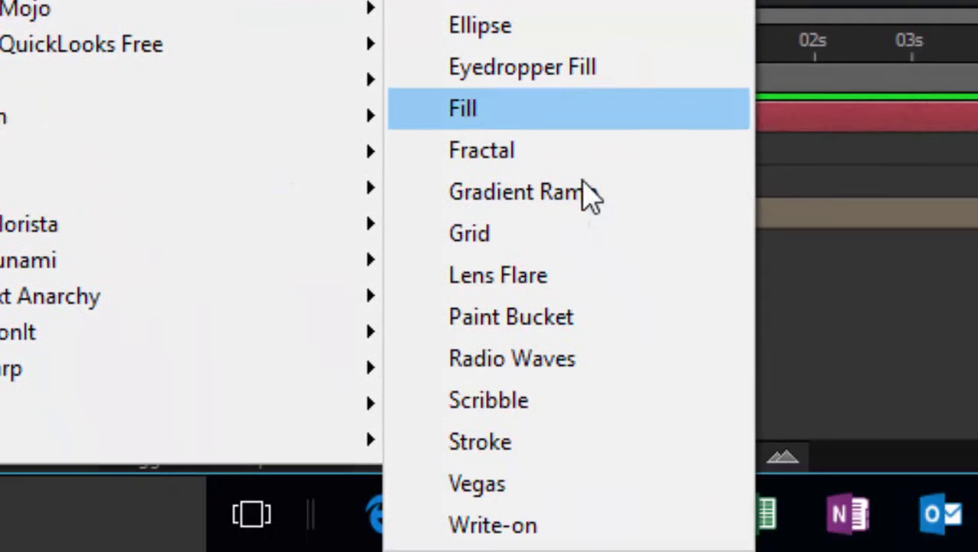
{"action": "left_click", "coordinate": [556, 444]}
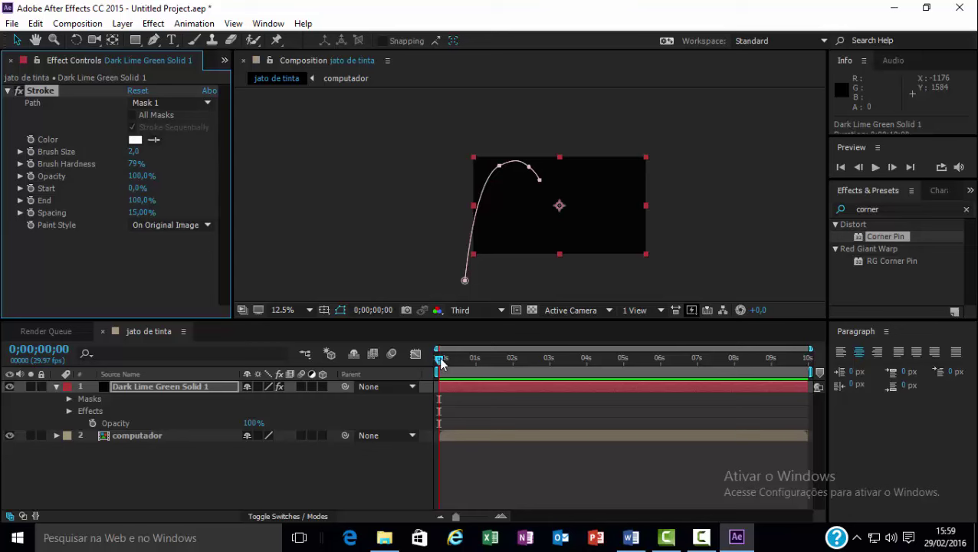
{"action": "left_click_drag", "start_coordinate": [441, 363], "coordinate": [466, 373]}
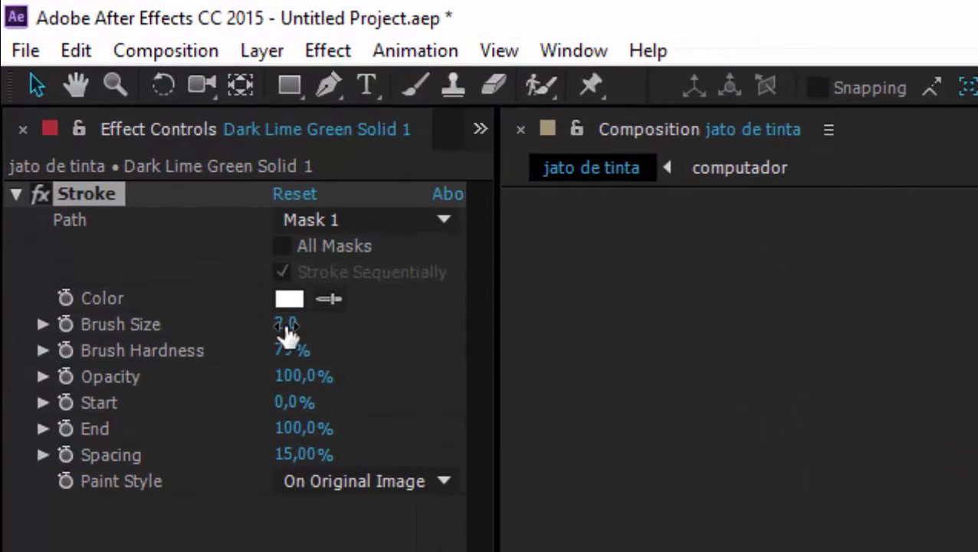
{"action": "left_click_drag", "start_coordinate": [287, 328], "coordinate": [390, 327]}
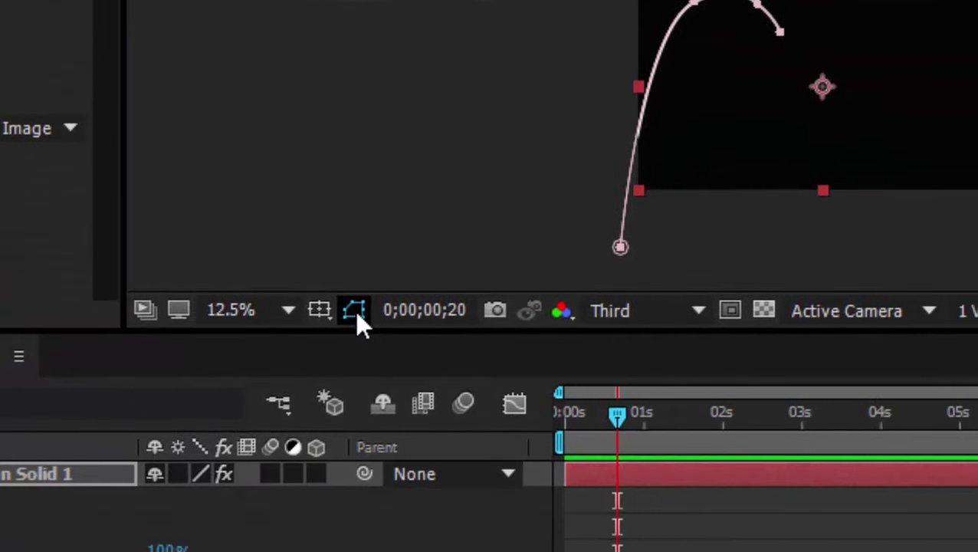
Hide the mask outline and set the Stroke brush size to 14
{"action": "left_click", "coordinate": [357, 316]}
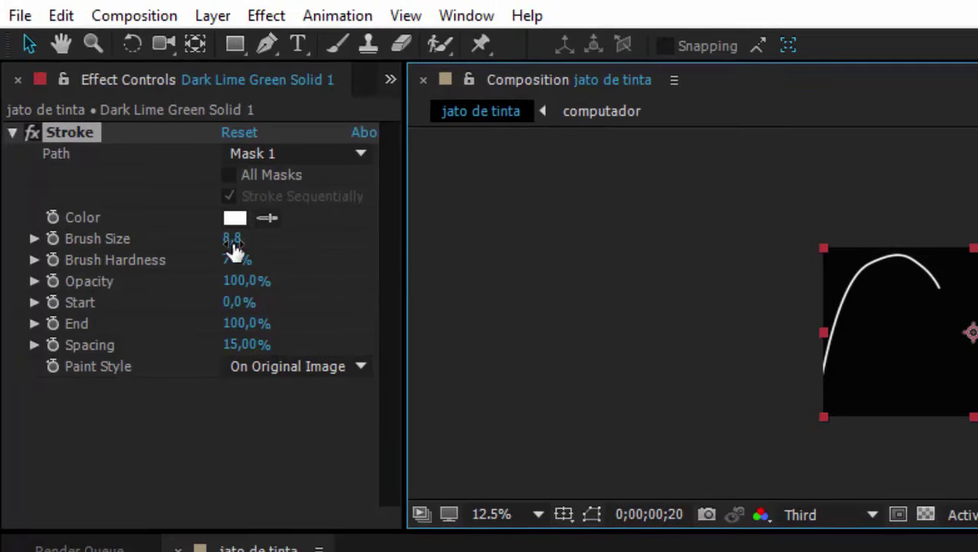
{"action": "left_click", "coordinate": [234, 240]}
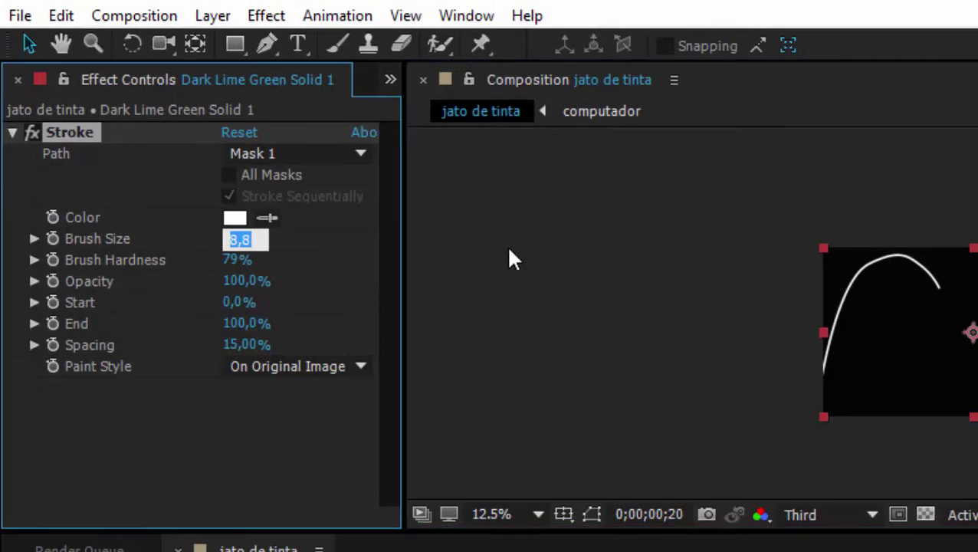
{"action": "type", "text": "14"}
{"action": "key", "text": "Return"}
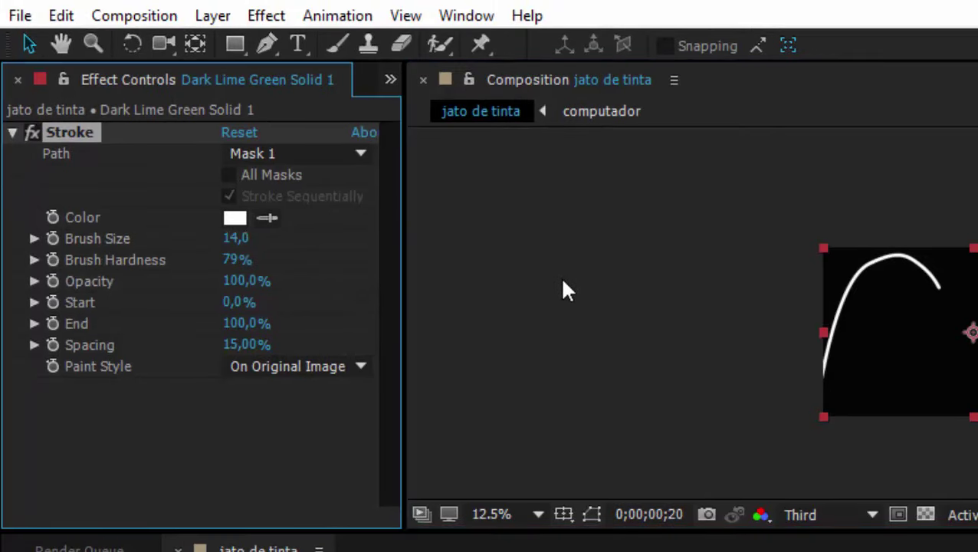
Change the Stroke Paint Style to On Transparent
{"action": "left_click", "coordinate": [695, 353]}
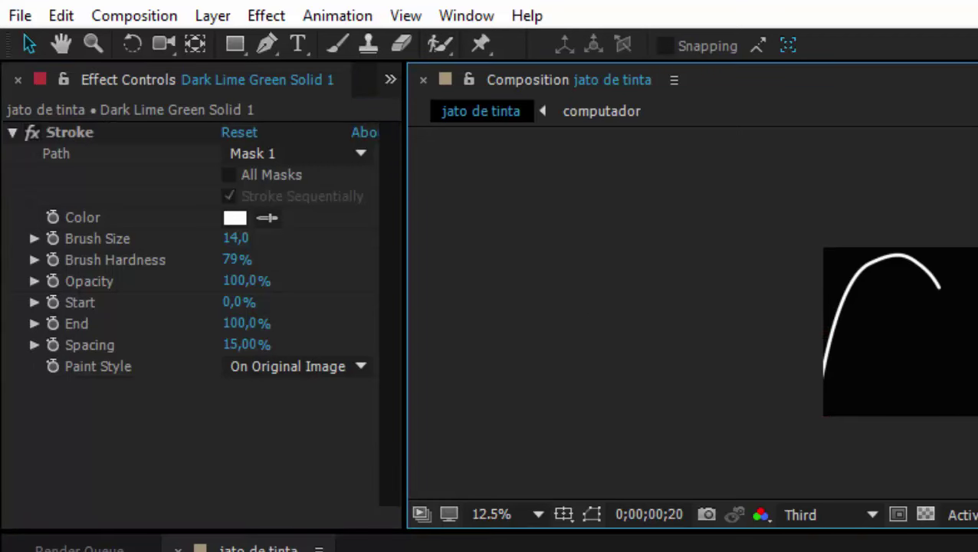
{"action": "left_click", "coordinate": [459, 550]}
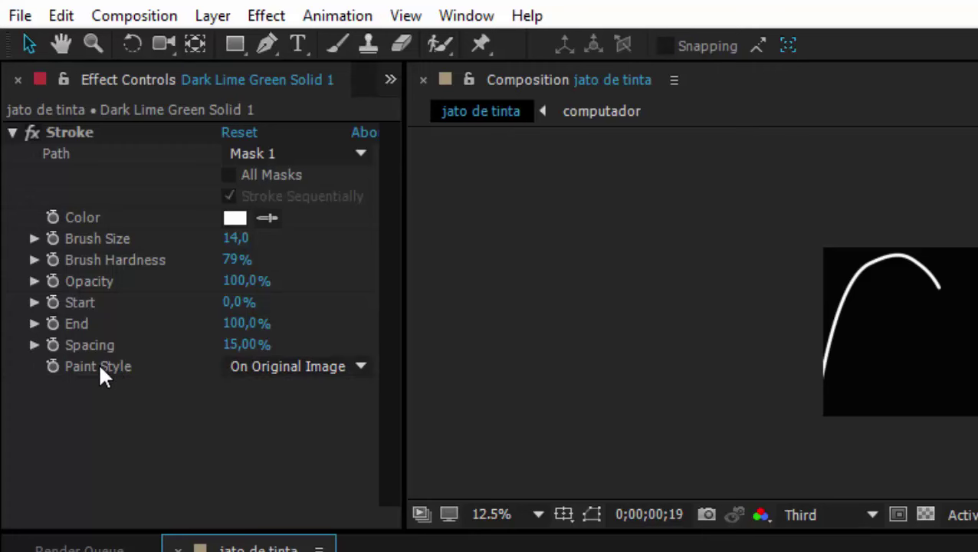
{"action": "left_click", "coordinate": [359, 366]}
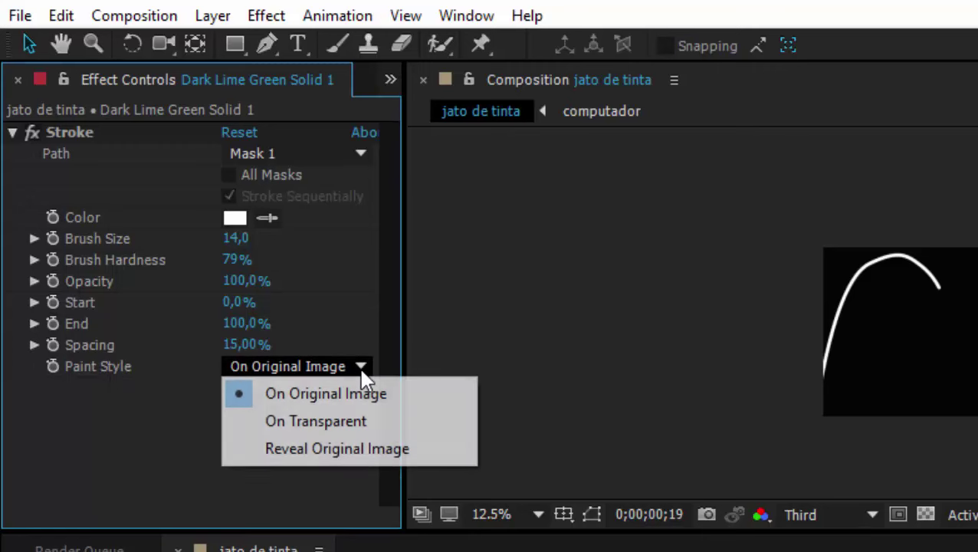
{"action": "left_click", "coordinate": [362, 421]}
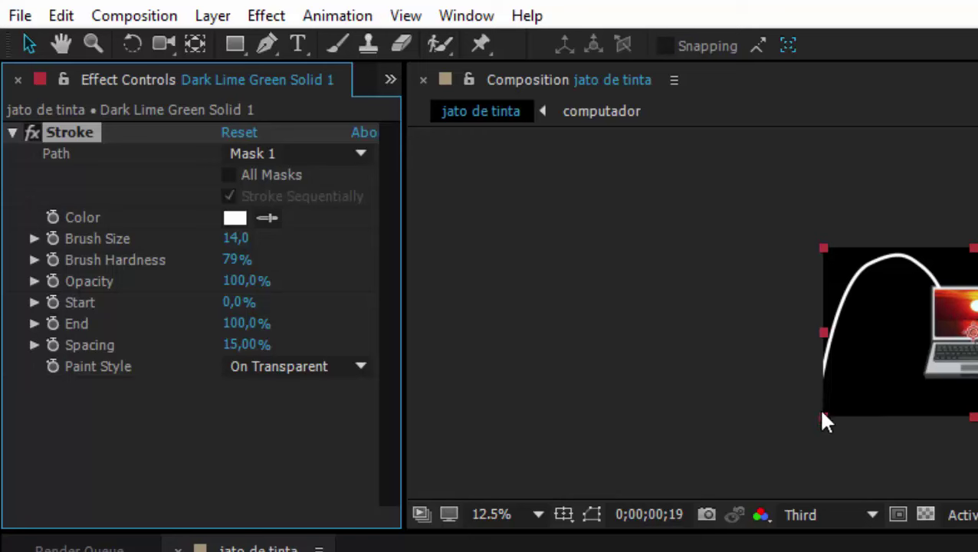
{"action": "left_click", "coordinate": [258, 548]}
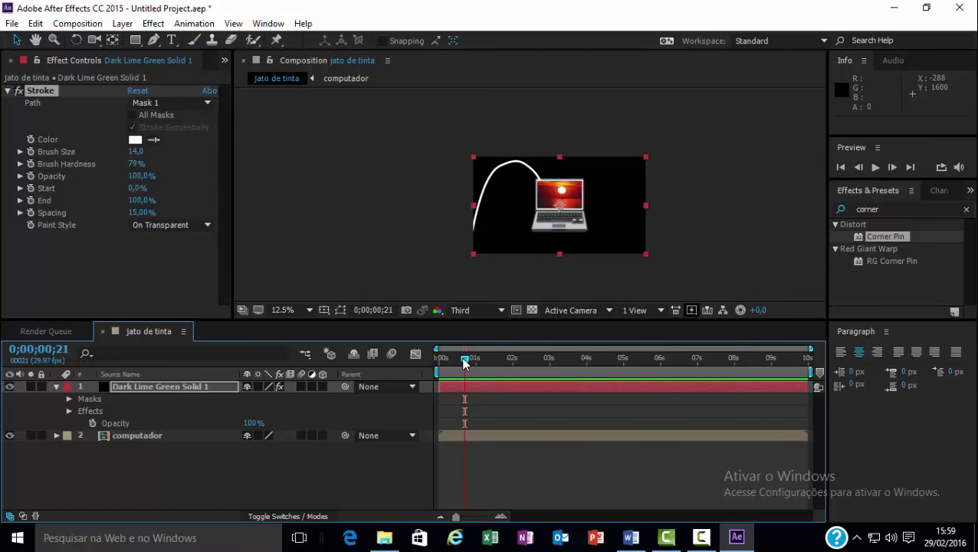
At 0 s, keyframe the Stroke End at 0%
{"action": "left_click_drag", "start_coordinate": [464, 363], "coordinate": [438, 358]}
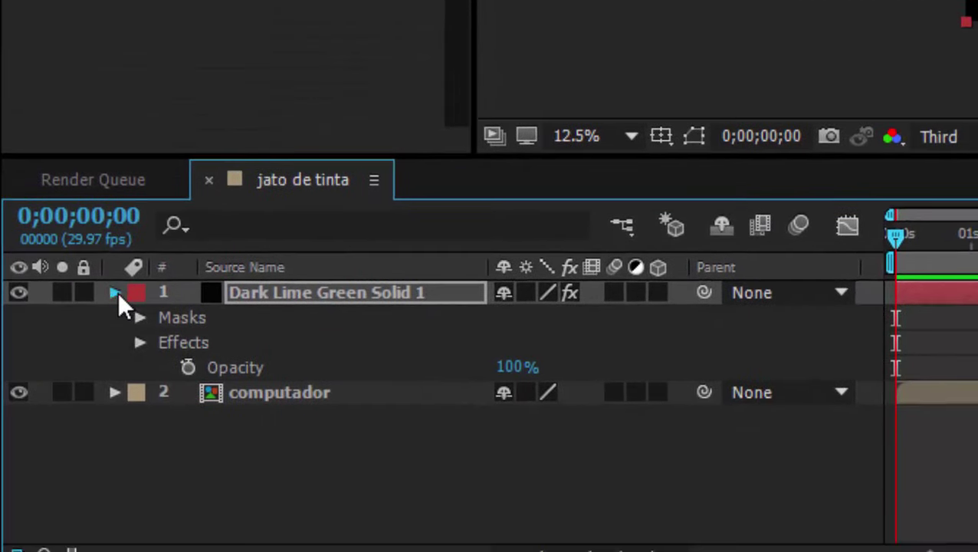
{"action": "left_click", "coordinate": [115, 292]}
{"action": "left_click", "coordinate": [301, 292]}
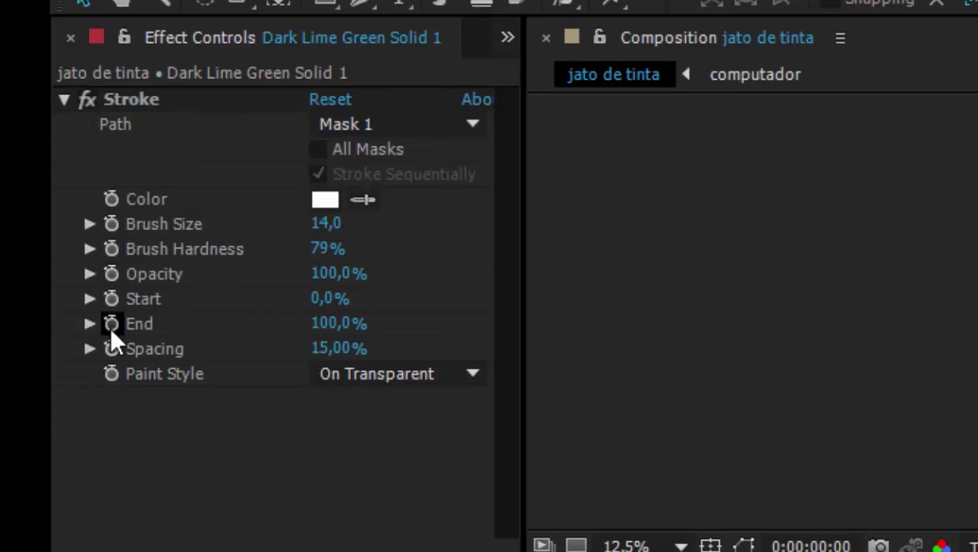
{"action": "left_click", "coordinate": [112, 322]}
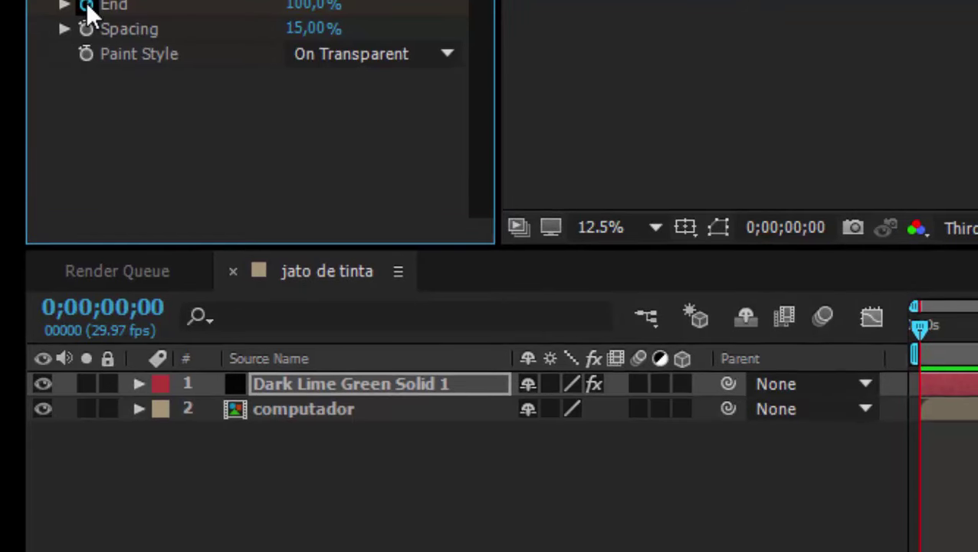
{"action": "key", "text": "u"}
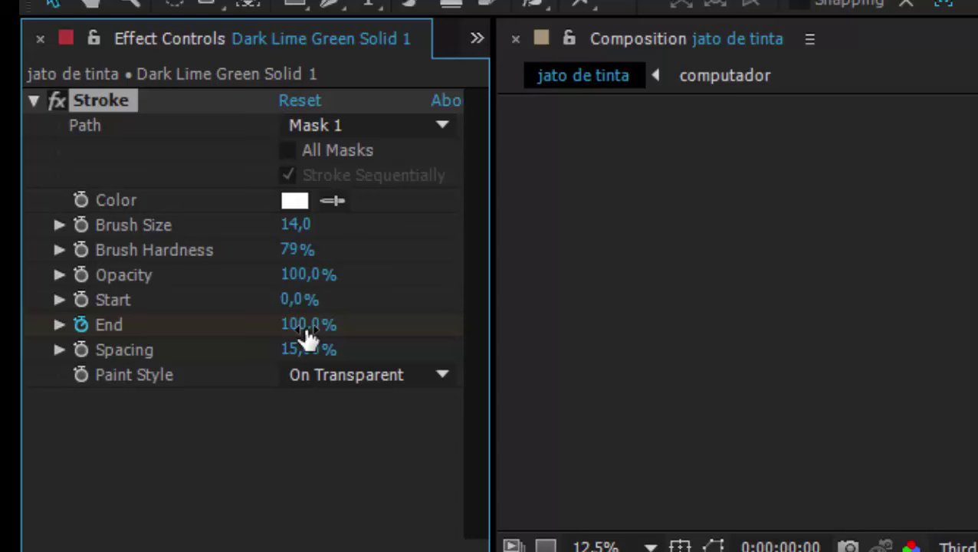
{"action": "left_click_drag", "start_coordinate": [306, 329], "coordinate": [117, 325]}
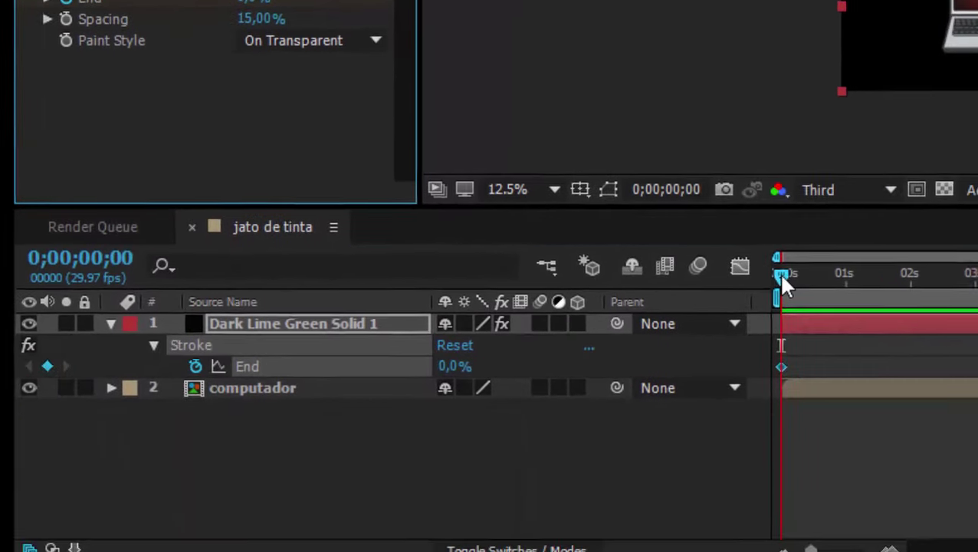
At 1 second, set Stroke End to 100% and scrub back to check the draw-on
{"action": "left_click_drag", "start_coordinate": [779, 272], "coordinate": [832, 253]}
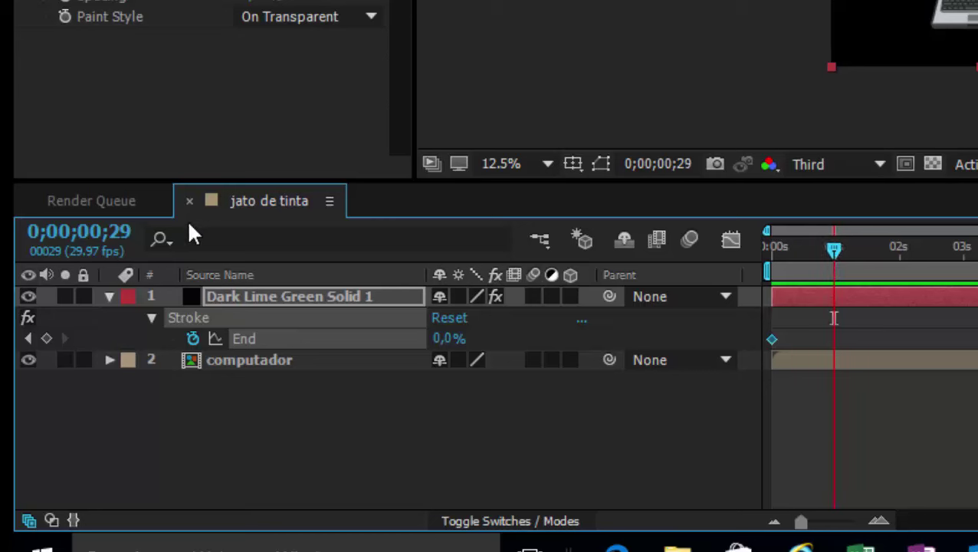
{"action": "key", "text": "Page_Down"}
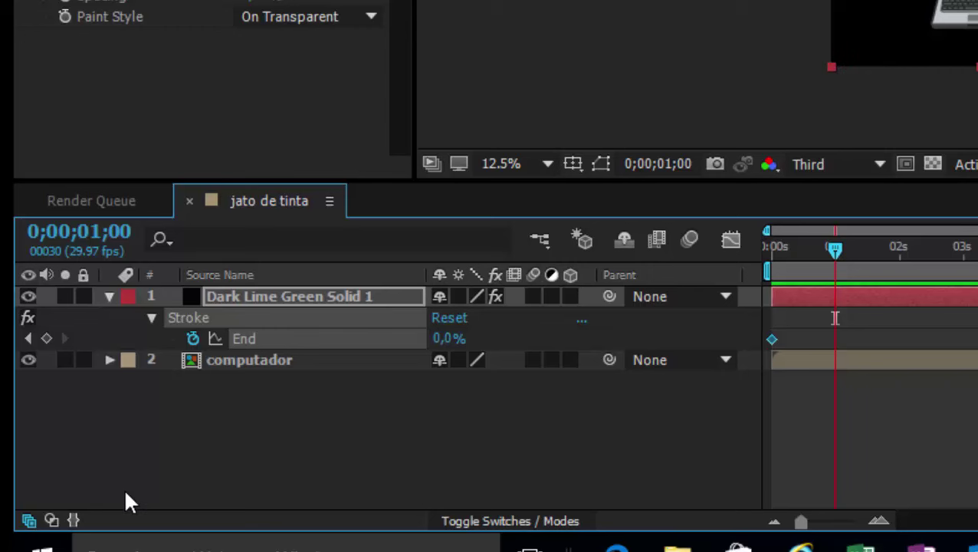
{"action": "key", "text": "Page_Up"}
{"action": "key", "text": "Page_Down"}
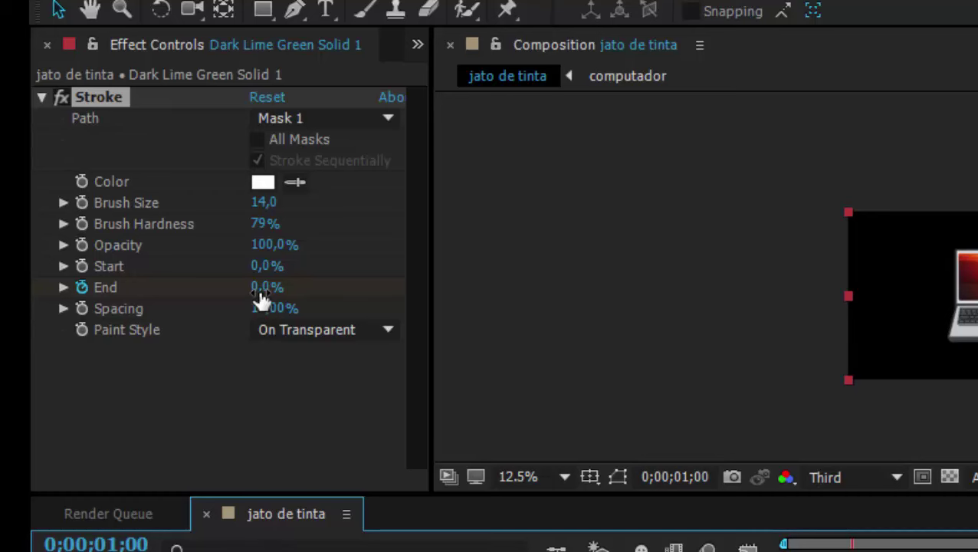
{"action": "left_click_drag", "start_coordinate": [260, 299], "coordinate": [415, 289]}
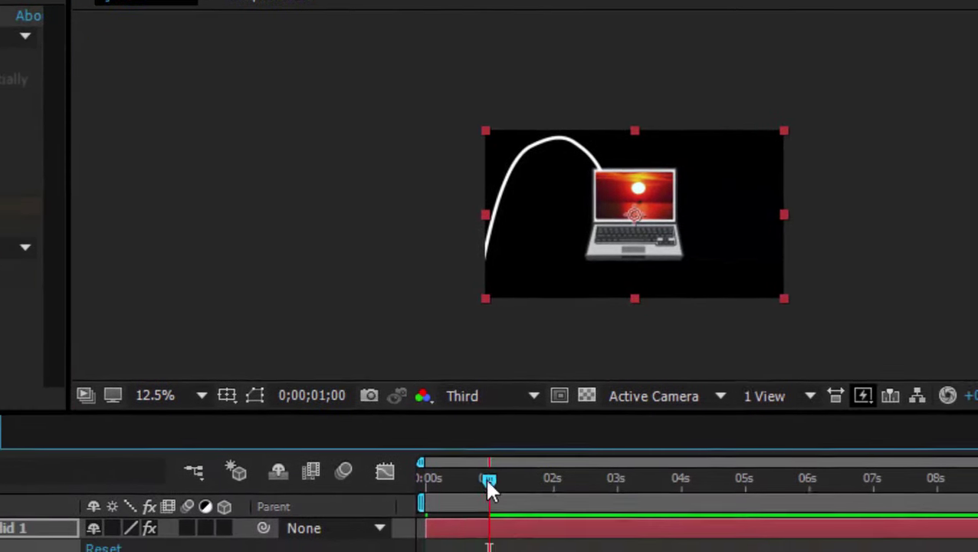
{"action": "mouse_move", "coordinate": [431, 467]}
{"action": "left_mouse_down"}
{"action": "mouse_move", "coordinate": [336, 475]}
{"action": "mouse_move", "coordinate": [448, 467]}
{"action": "mouse_move", "coordinate": [346, 459]}
{"action": "left_mouse_up"}
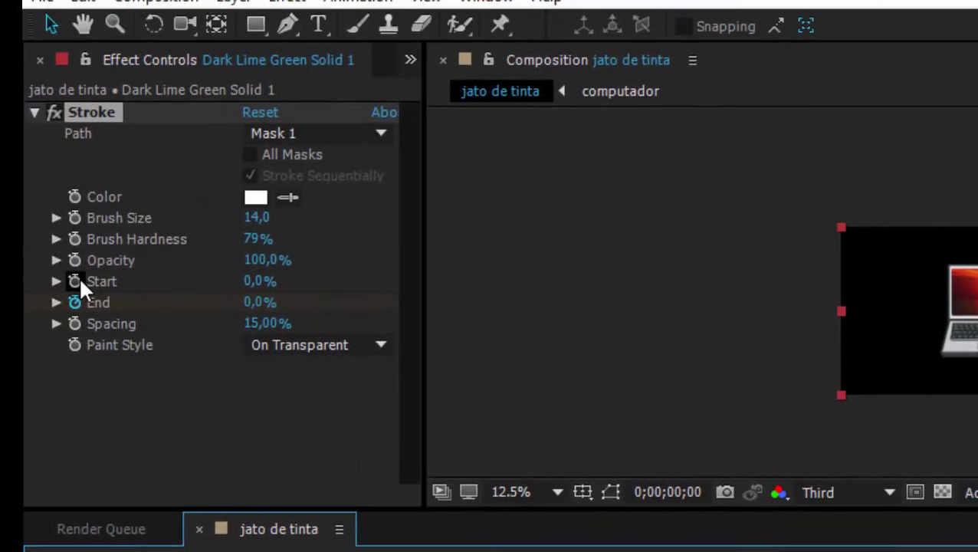
Keyframe Stroke Start from 0% at 0 s to 100% at 1 second
{"action": "left_click", "coordinate": [80, 278]}
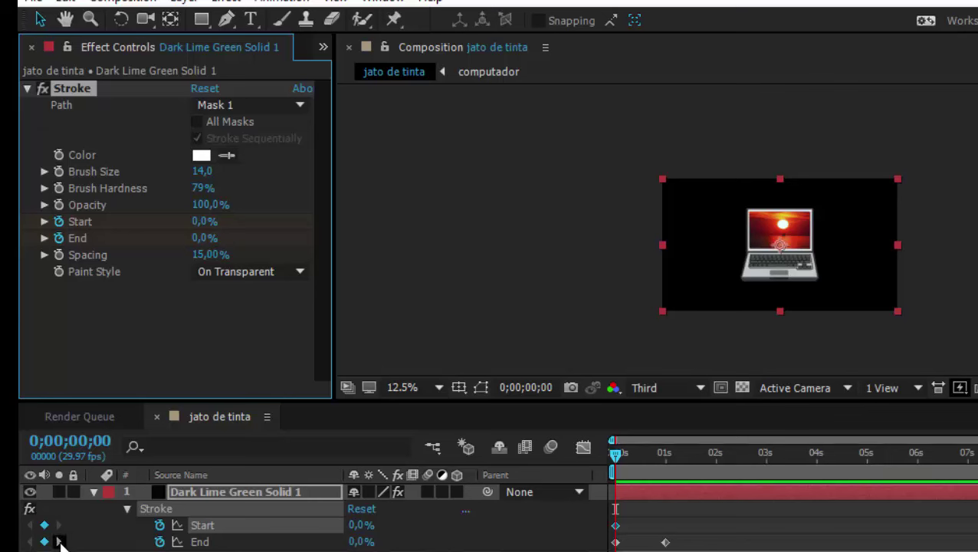
{"action": "left_click", "coordinate": [59, 542]}
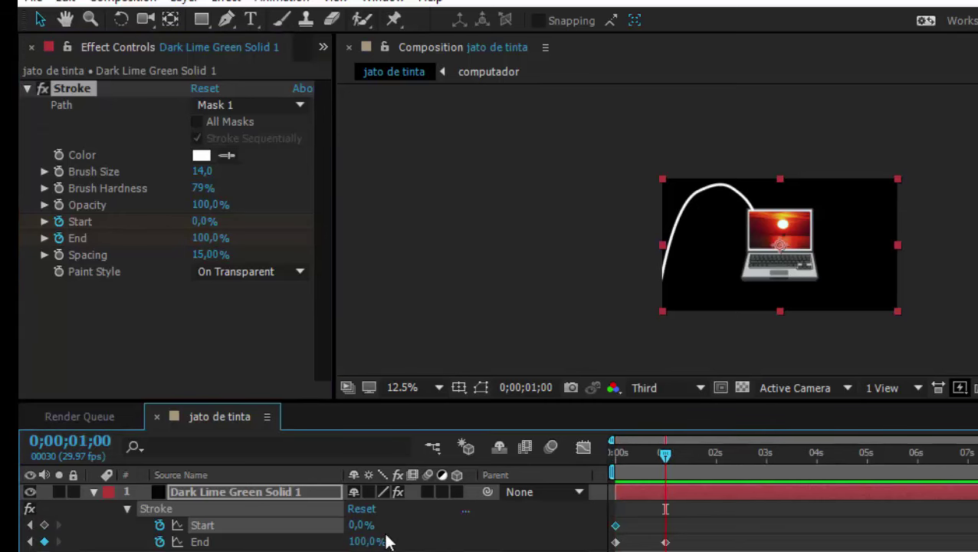
{"action": "left_click_drag", "start_coordinate": [352, 527], "coordinate": [455, 525]}
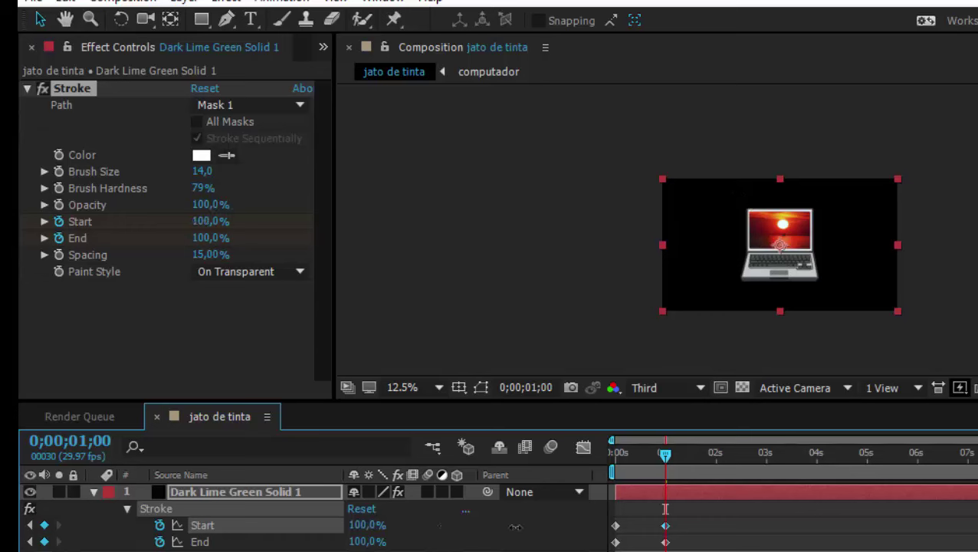
{"action": "mouse_move", "coordinate": [664, 455]}
{"action": "left_mouse_down"}
{"action": "mouse_move", "coordinate": [615, 471]}
{"action": "mouse_move", "coordinate": [665, 471]}
{"action": "mouse_move", "coordinate": [611, 470]}
{"action": "left_mouse_up"}
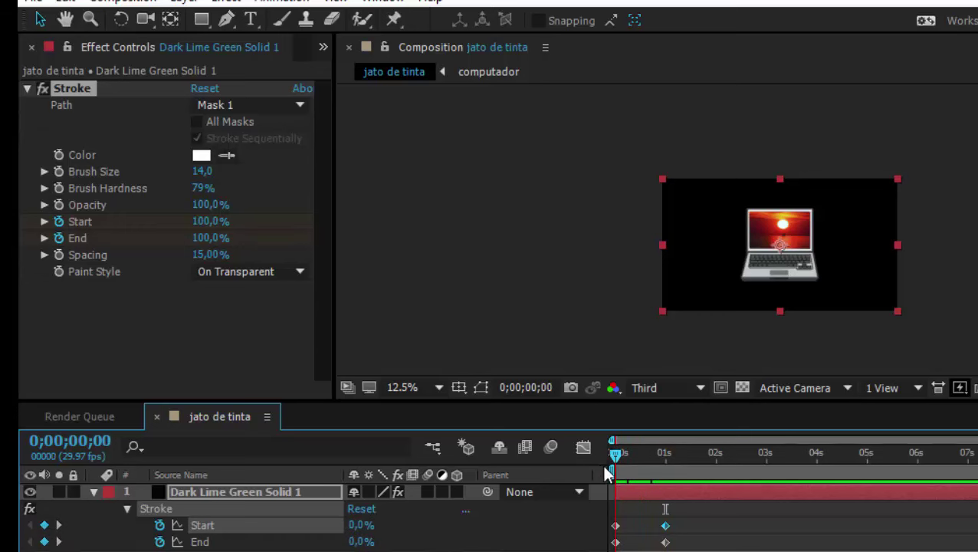
Shift both End keyframes a few frames later and scrub to check the trail length
{"action": "left_click", "coordinate": [684, 546]}
{"action": "mouse_move", "coordinate": [685, 545]}
{"action": "left_mouse_down"}
{"action": "mouse_move", "coordinate": [600, 546]}
{"action": "mouse_move", "coordinate": [628, 542]}
{"action": "left_mouse_up"}
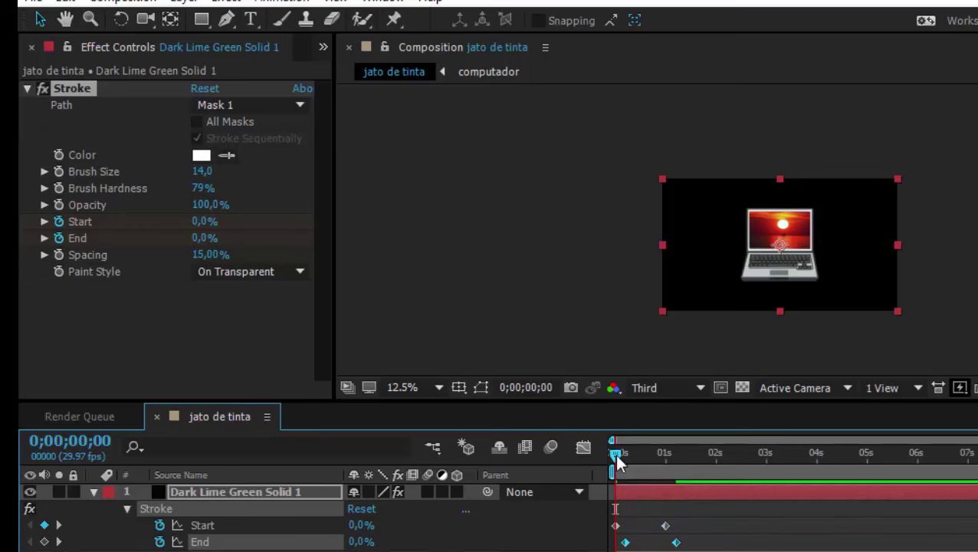
{"action": "left_click_drag", "start_coordinate": [618, 460], "coordinate": [652, 459]}
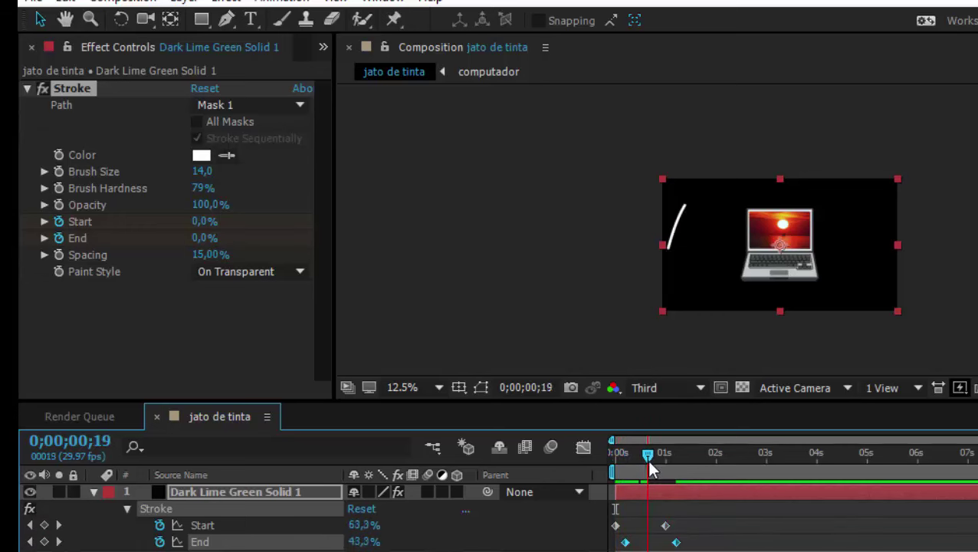
{"action": "left_click", "coordinate": [624, 543]}
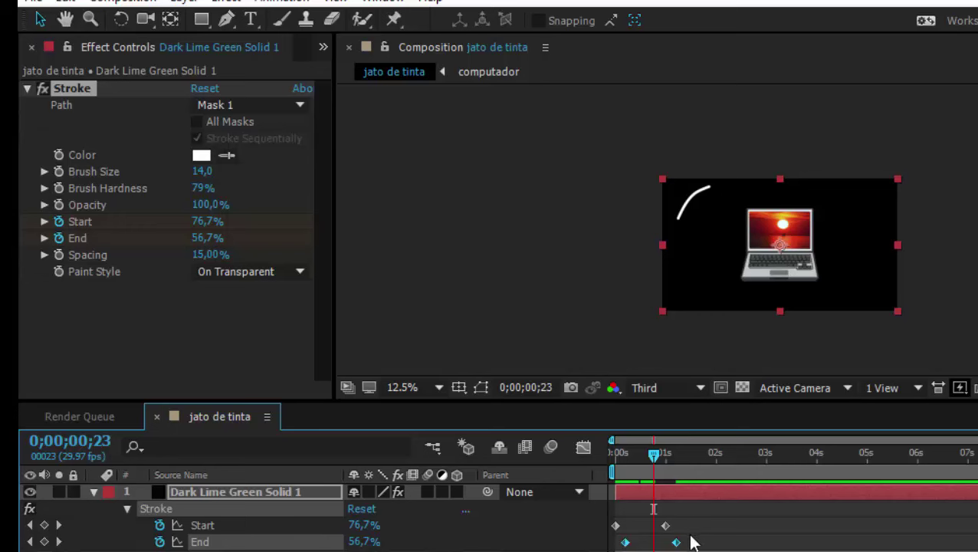
{"action": "left_click_drag", "start_coordinate": [688, 534], "coordinate": [618, 542]}
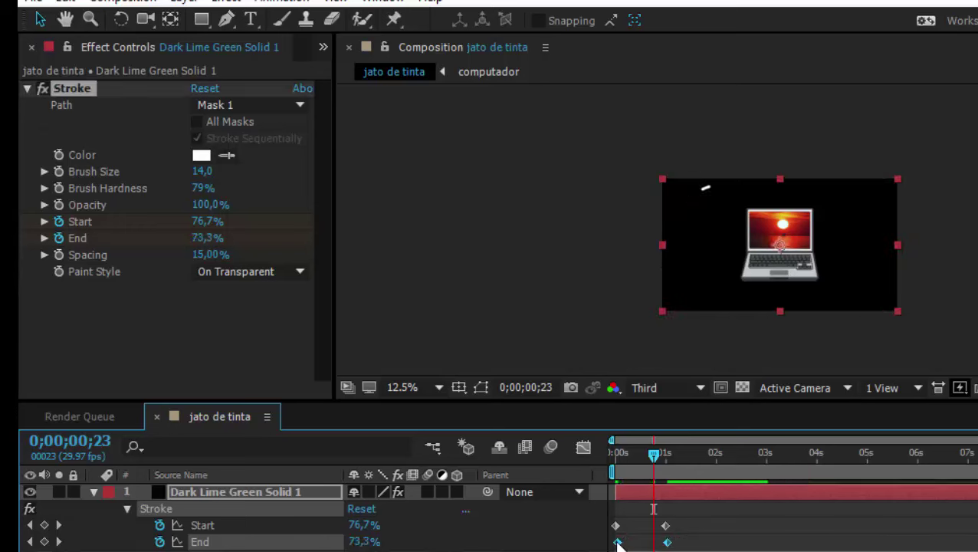
{"action": "left_click_drag", "start_coordinate": [617, 543], "coordinate": [623, 543]}
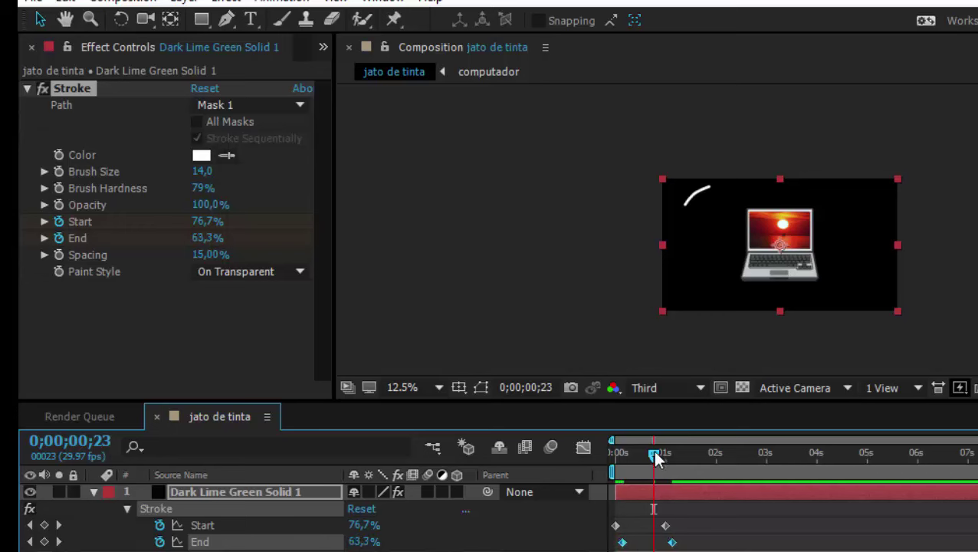
{"action": "left_click_drag", "start_coordinate": [654, 454], "coordinate": [616, 462]}
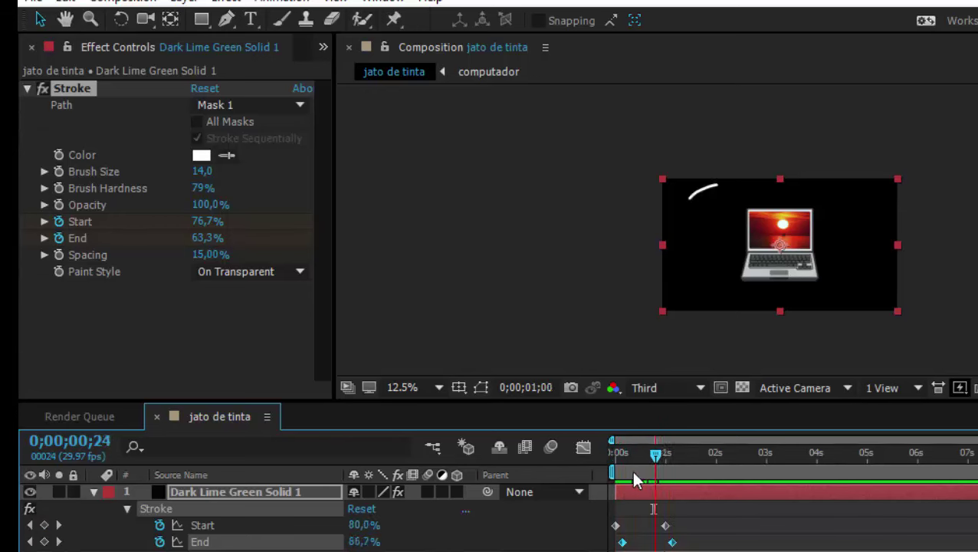
{"action": "left_click", "coordinate": [438, 386]}
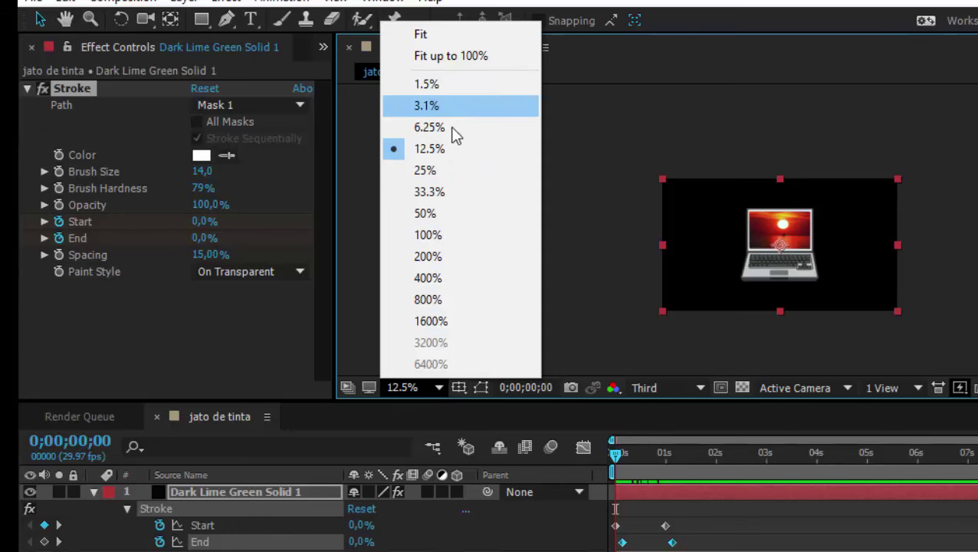
Fit the viewer, trim the work area to about 1.8 seconds, preview the trail, and collapse the stroke layer
{"action": "left_click", "coordinate": [473, 36]}
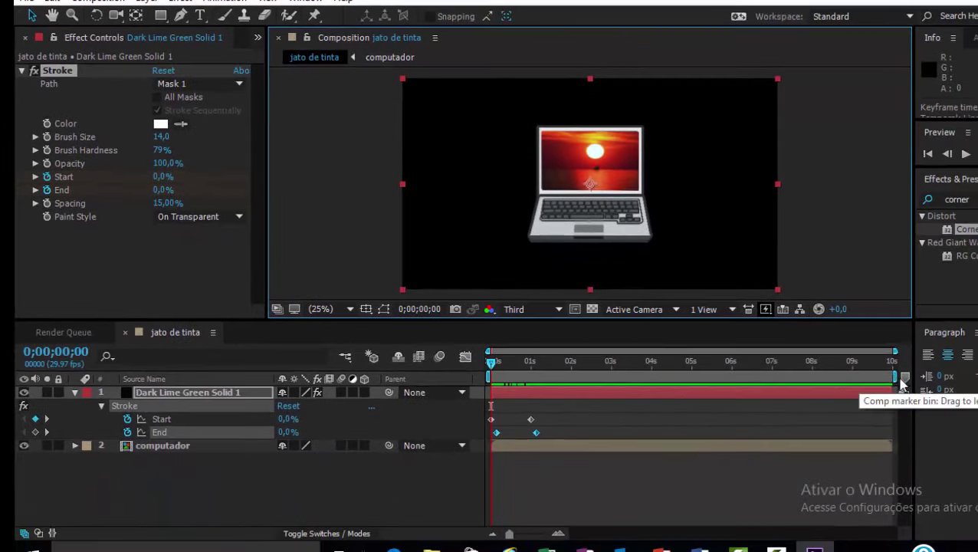
{"action": "left_click_drag", "start_coordinate": [891, 376], "coordinate": [557, 391]}
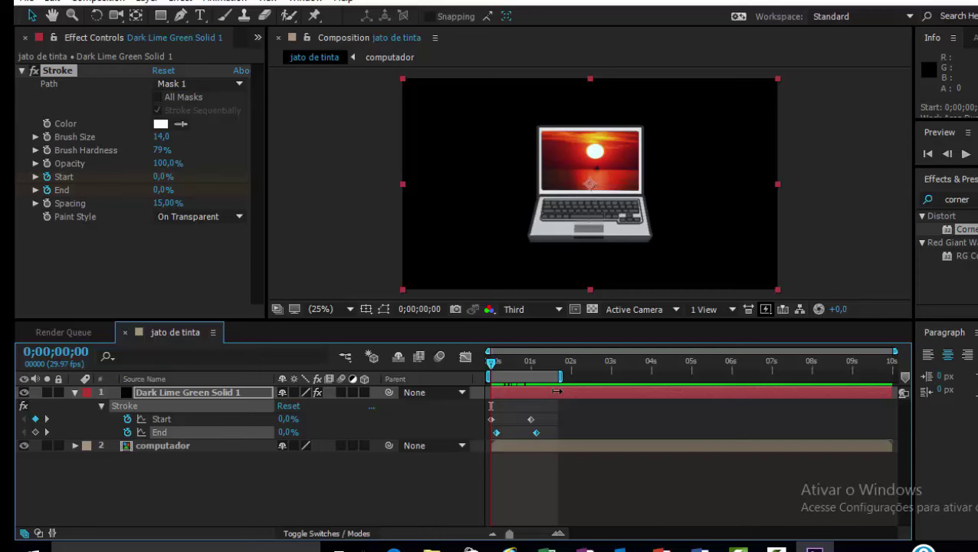
{"action": "left_click", "coordinate": [965, 154]}
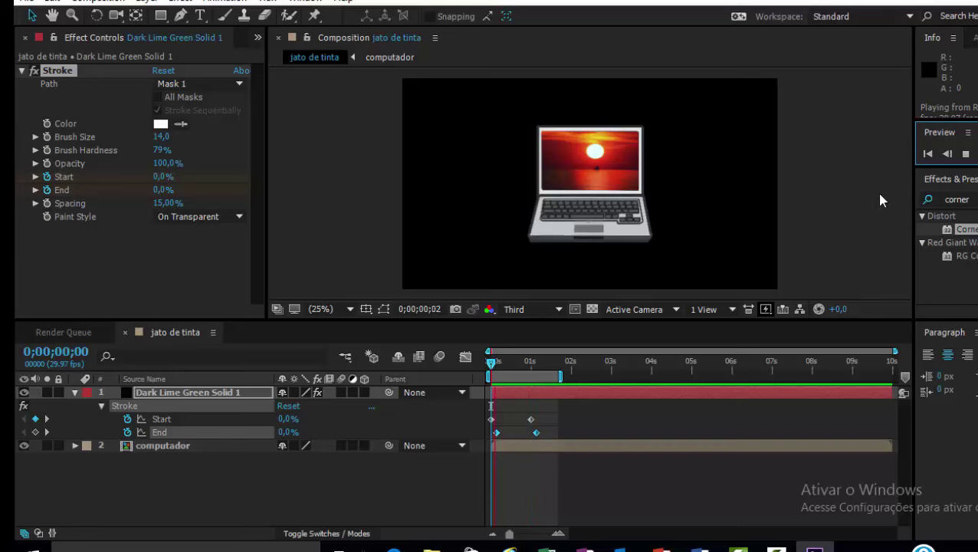
{"action": "key", "text": "space"}
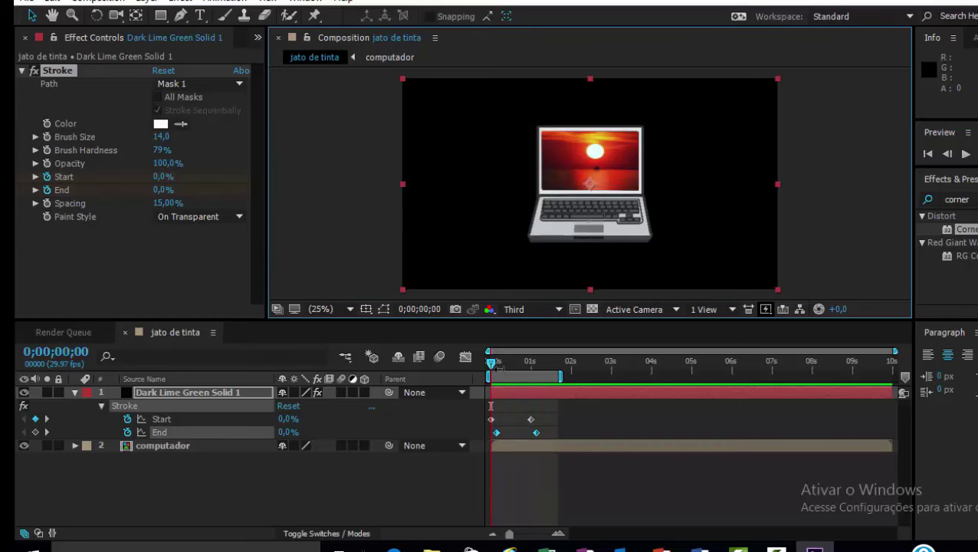
{"action": "mouse_move", "coordinate": [492, 366]}
{"action": "left_mouse_down"}
{"action": "mouse_move", "coordinate": [532, 374]}
{"action": "mouse_move", "coordinate": [500, 383]}
{"action": "mouse_move", "coordinate": [552, 381]}
{"action": "mouse_move", "coordinate": [480, 386]}
{"action": "left_mouse_up"}
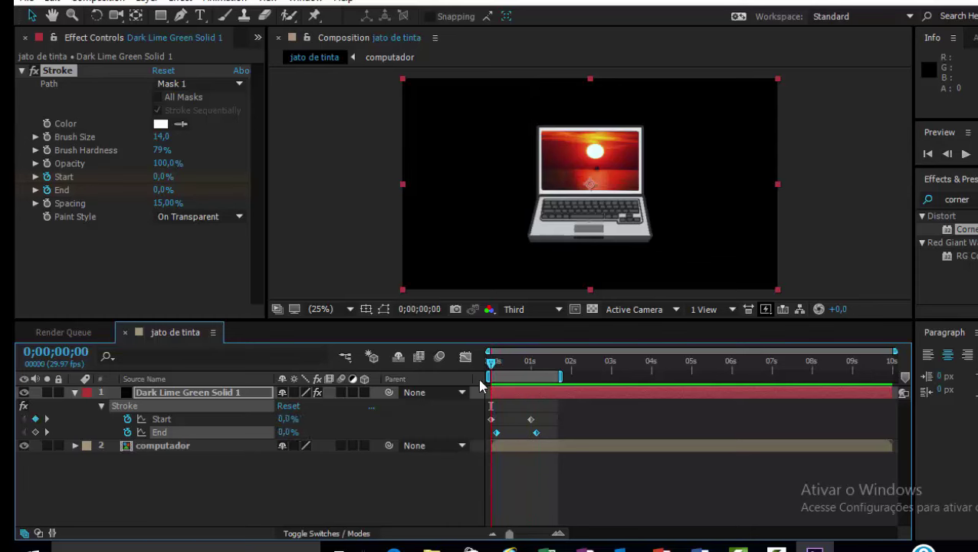
{"action": "left_click", "coordinate": [75, 392]}
{"action": "left_click", "coordinate": [142, 461]}
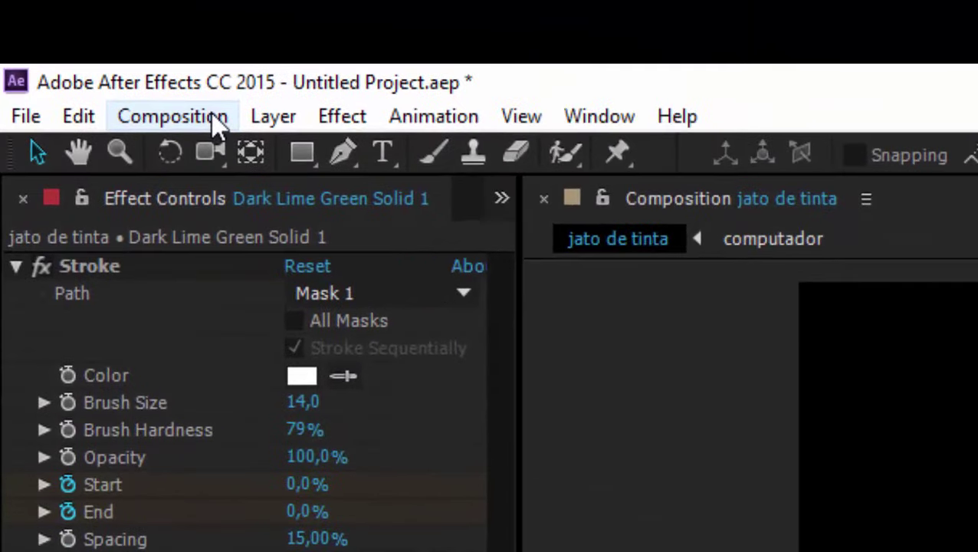
Create a new full-frame solid and move it to the bottom of the layer stack
{"action": "left_click", "coordinate": [278, 111]}
{"action": "mouse_move", "coordinate": [303, 100]}
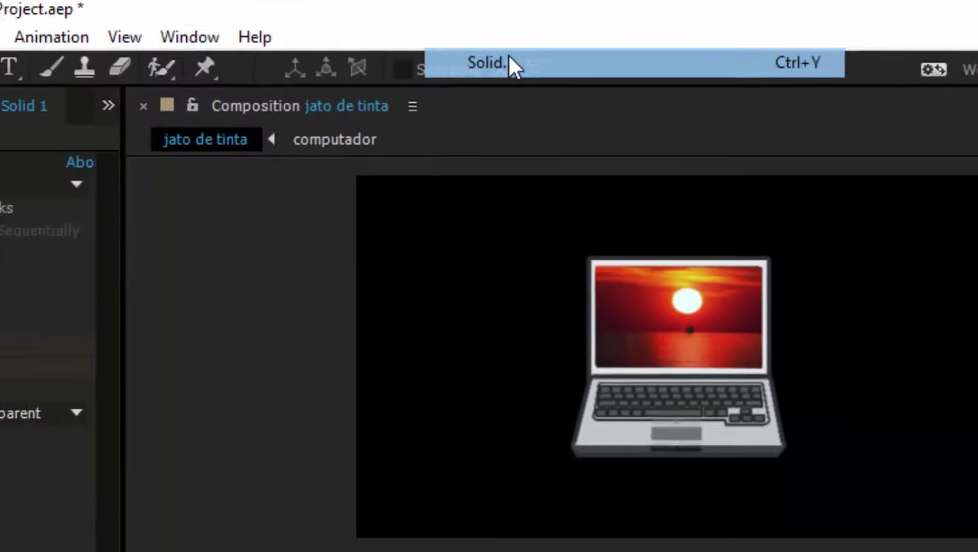
{"action": "left_click", "coordinate": [434, 117]}
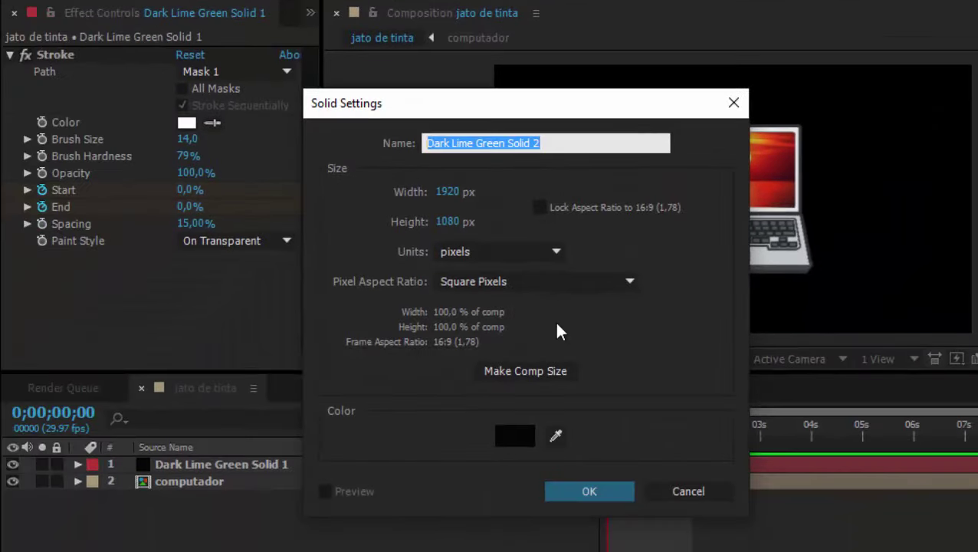
{"action": "left_click", "coordinate": [581, 491]}
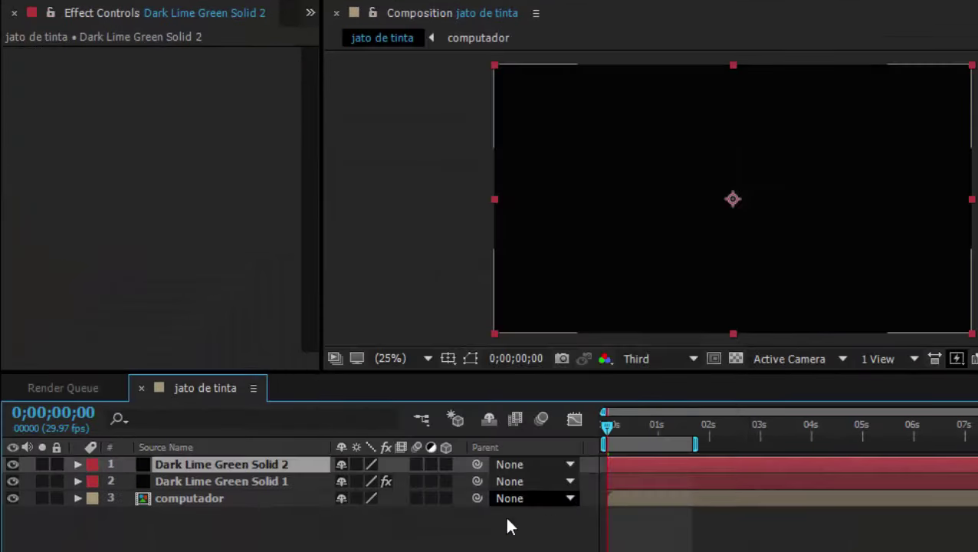
{"action": "left_click_drag", "start_coordinate": [228, 461], "coordinate": [220, 527]}
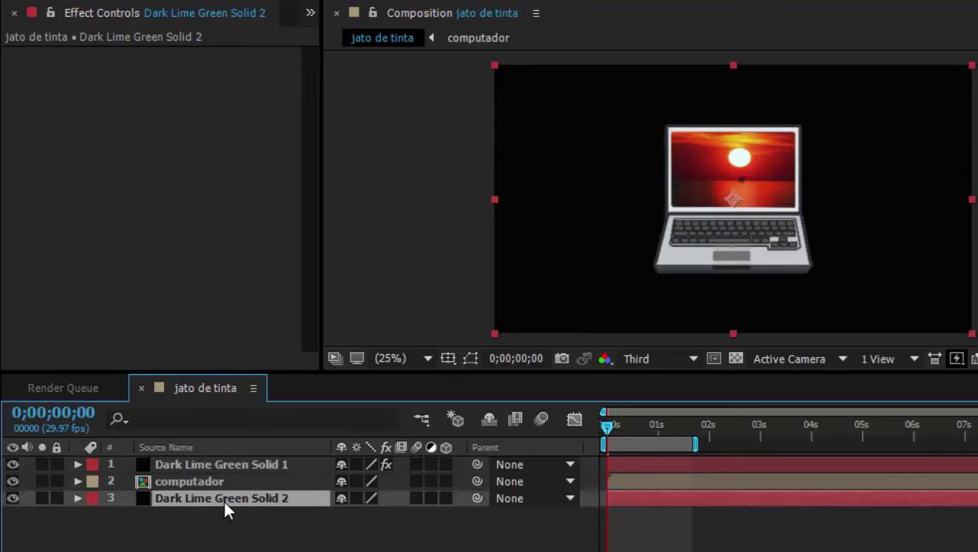
Hide the computador and stroke layers and rename the new solid 'matt fractal'
{"action": "left_click", "coordinate": [12, 481]}
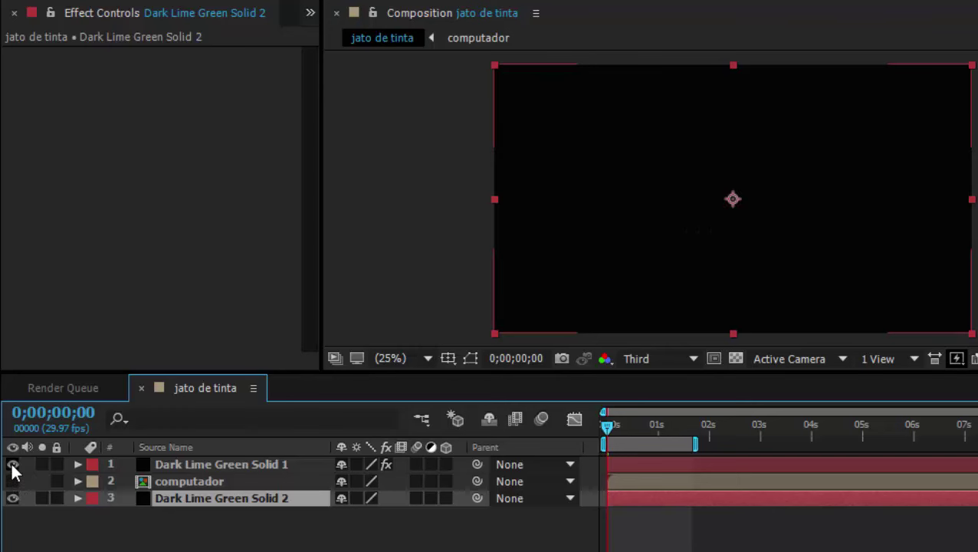
{"action": "left_click", "coordinate": [12, 465]}
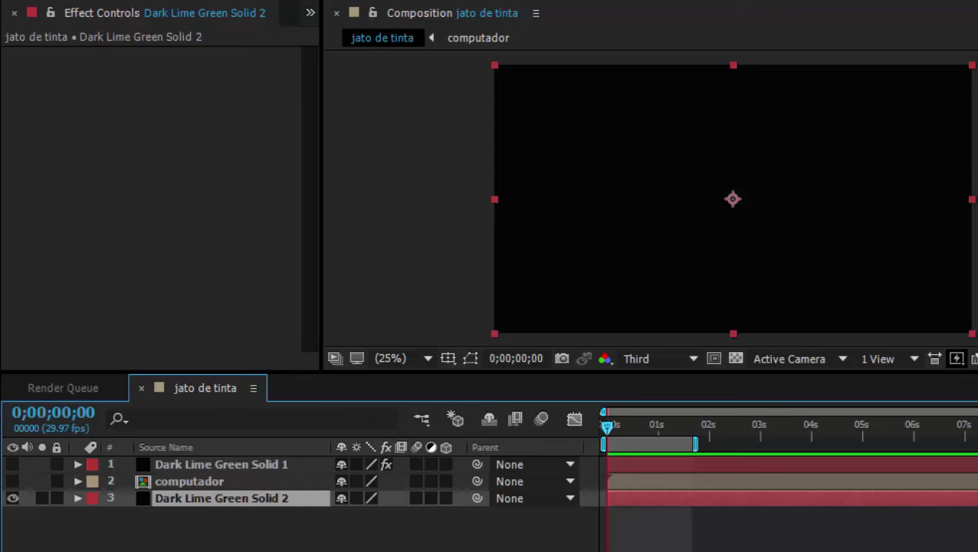
{"action": "key", "text": "Return"}
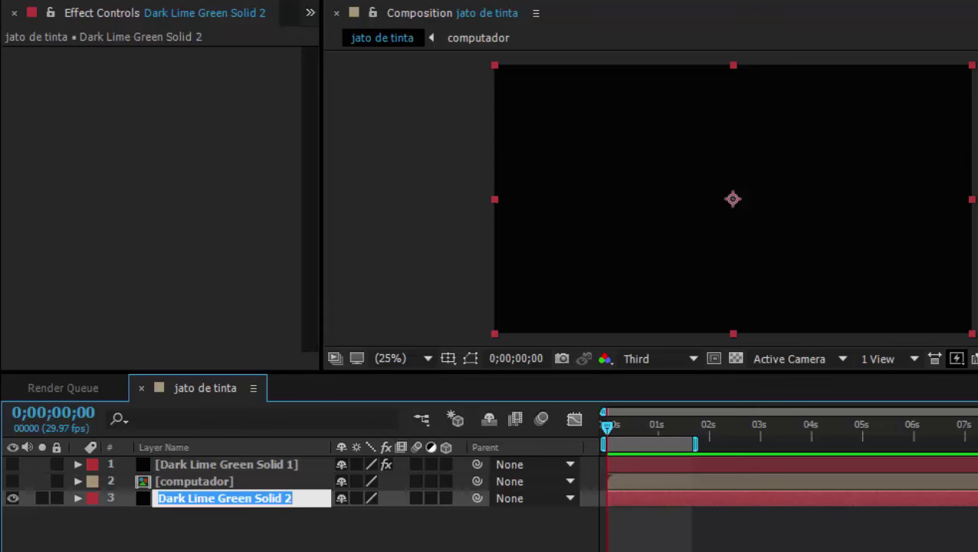
{"action": "type", "text": "matt fractal"}
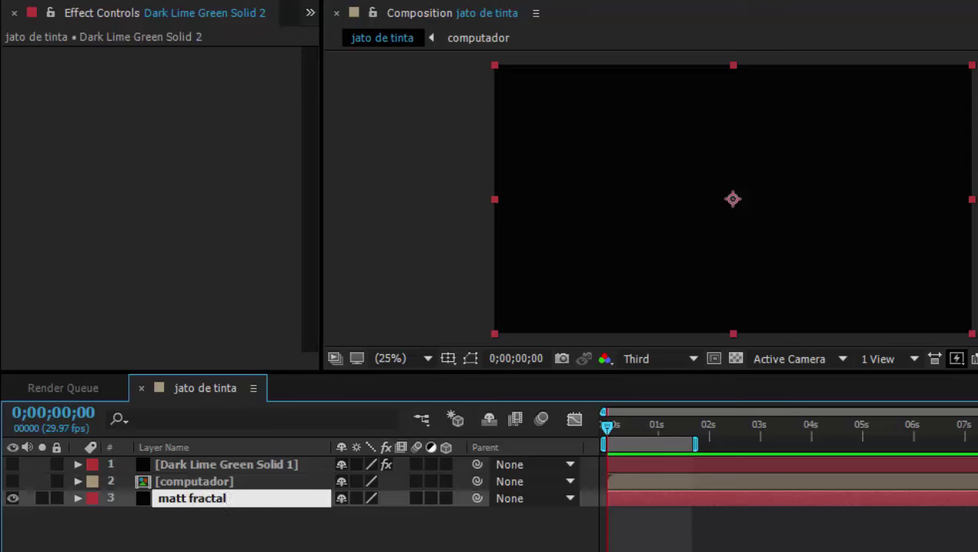
{"action": "key", "text": "Return"}
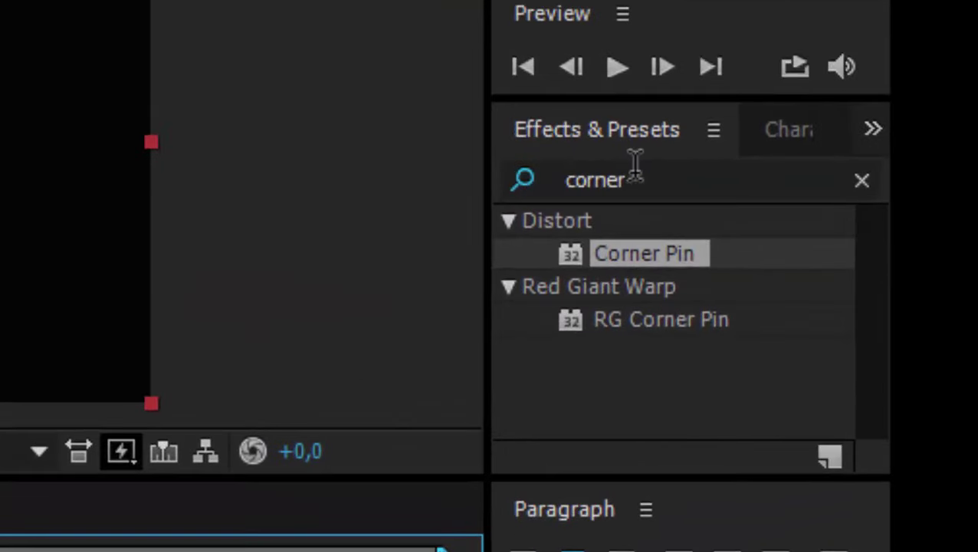
Search for Fractal Noise and apply it to the matt fractal layer
{"action": "left_click", "coordinate": [642, 178]}
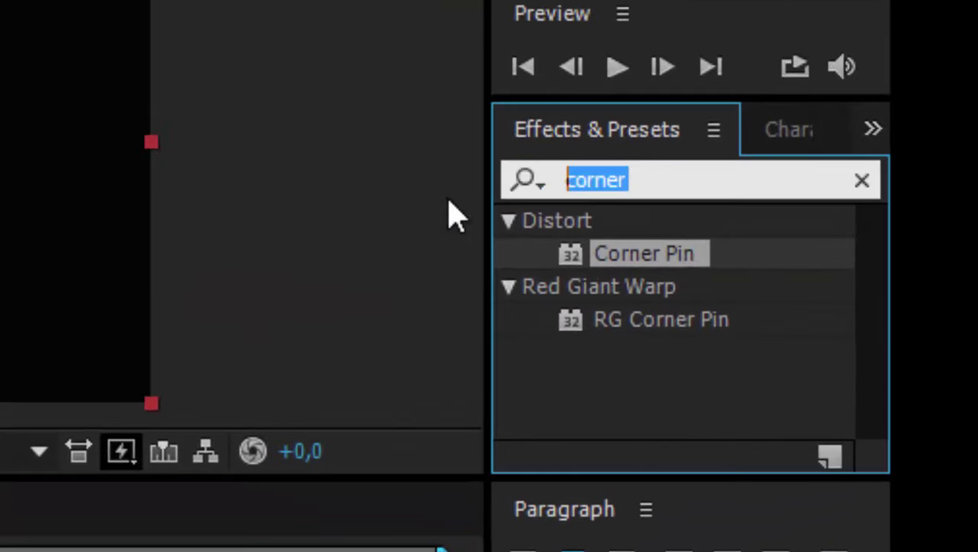
{"action": "type", "text": "f"}
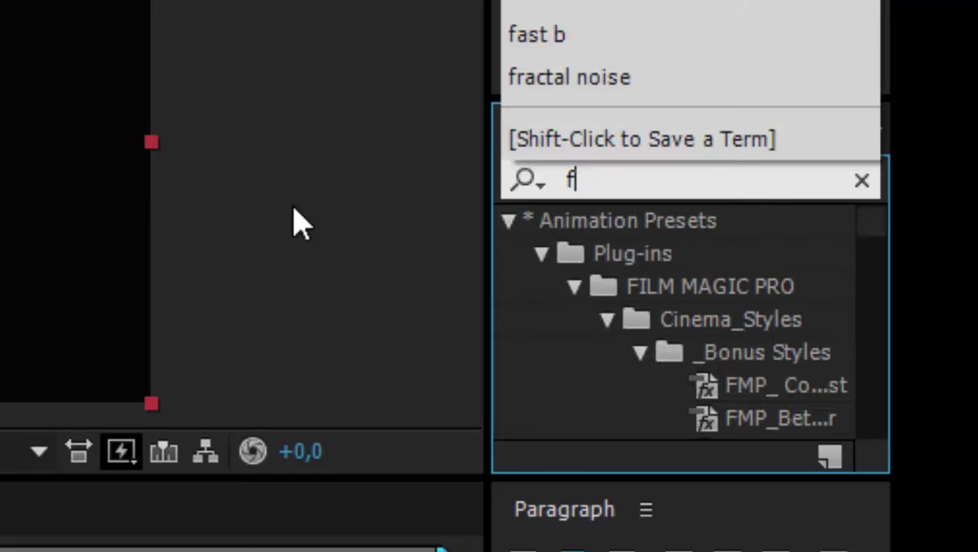
{"action": "type", "text": "ractal"}
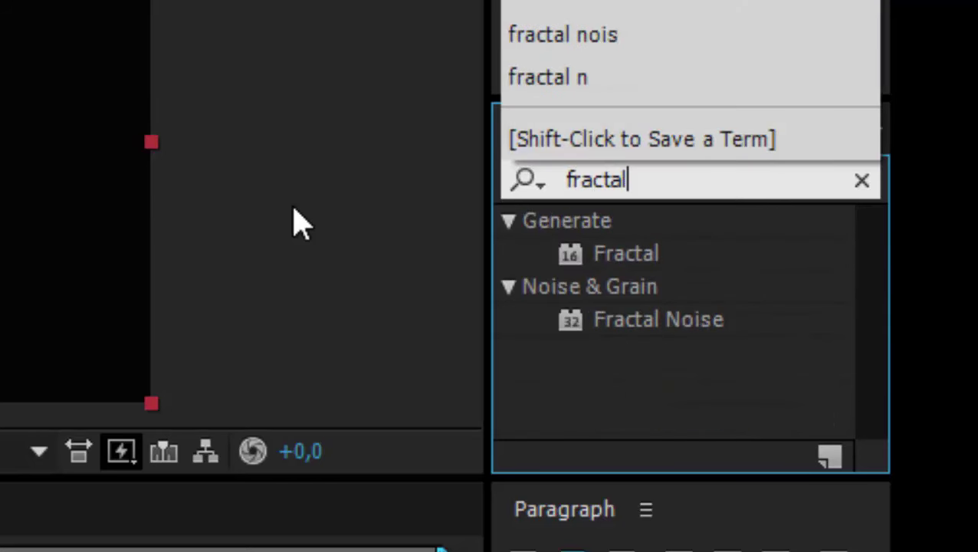
{"action": "type", "text": " n"}
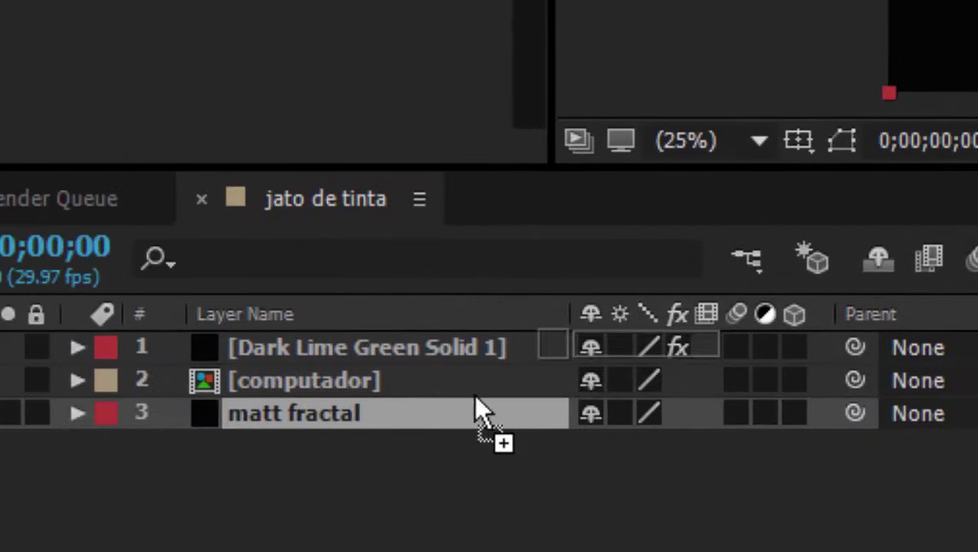
{"action": "left_click_drag", "start_coordinate": [476, 409], "coordinate": [309, 412]}
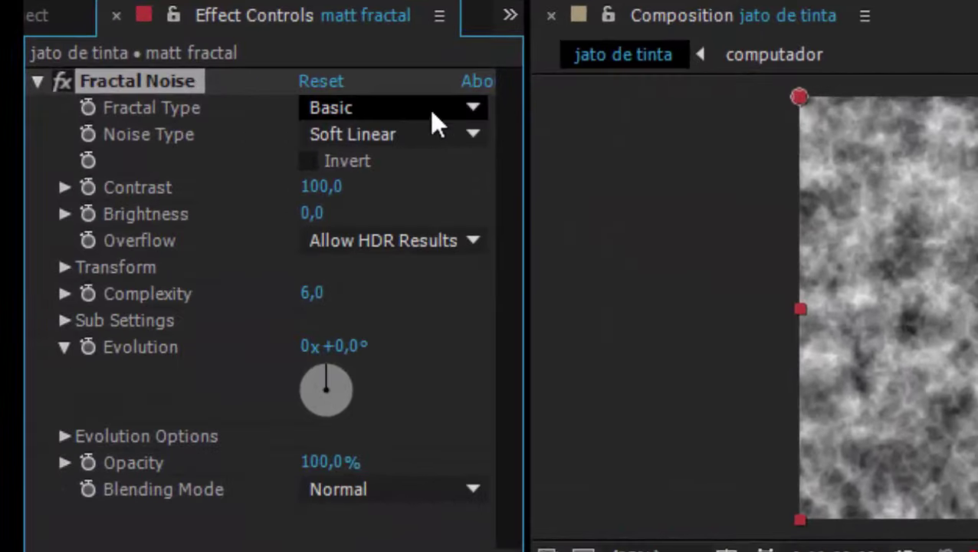
Set Fractal Type to Dynamic, Contrast 600 and Brightness -50
{"action": "left_click", "coordinate": [474, 106]}
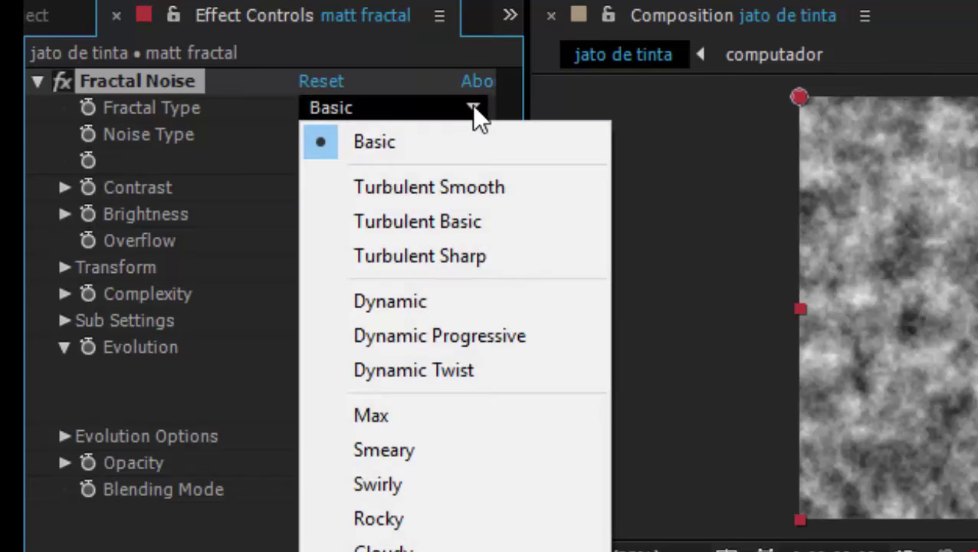
{"action": "left_click", "coordinate": [441, 305]}
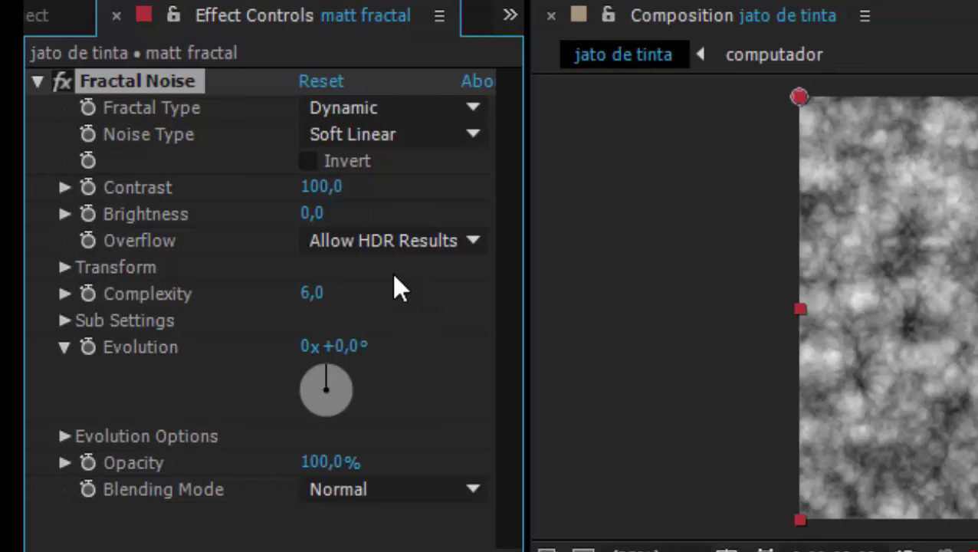
{"action": "left_click", "coordinate": [322, 195]}
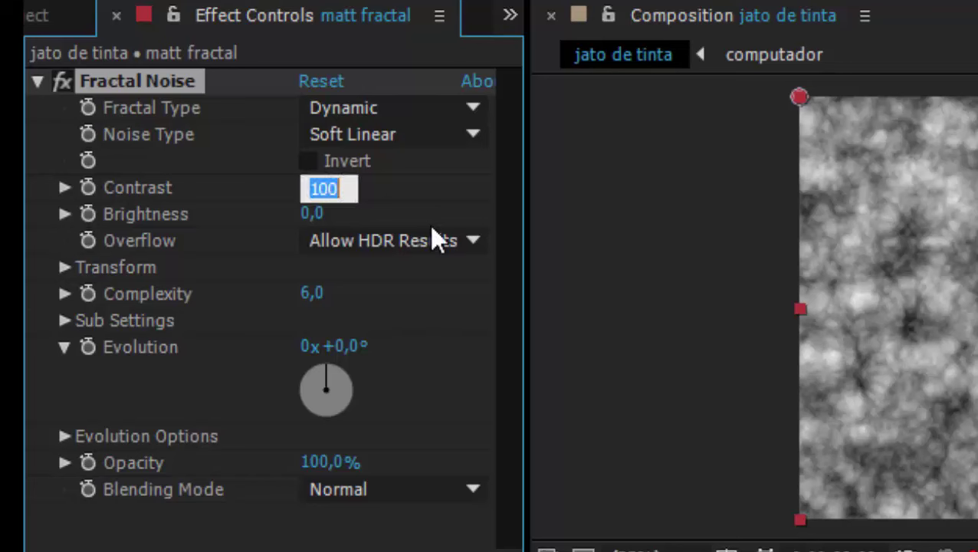
{"action": "type", "text": "600"}
{"action": "key", "text": "Return"}
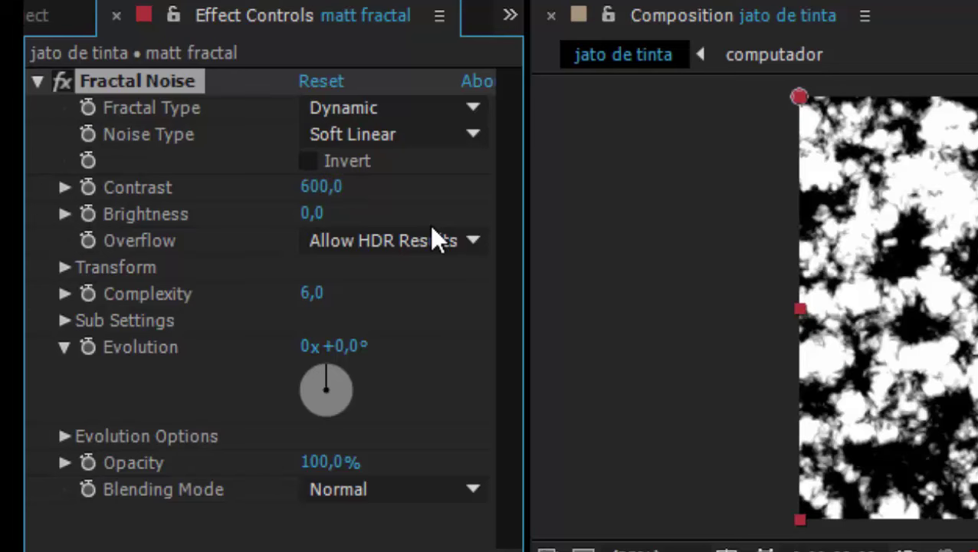
{"action": "left_click", "coordinate": [312, 215]}
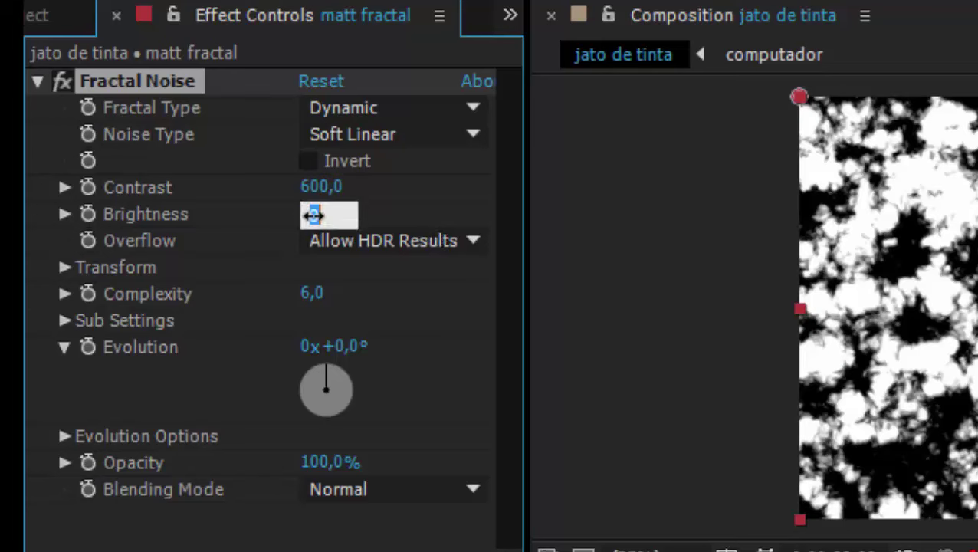
{"action": "type", "text": "-50"}
{"action": "key", "text": "Return"}
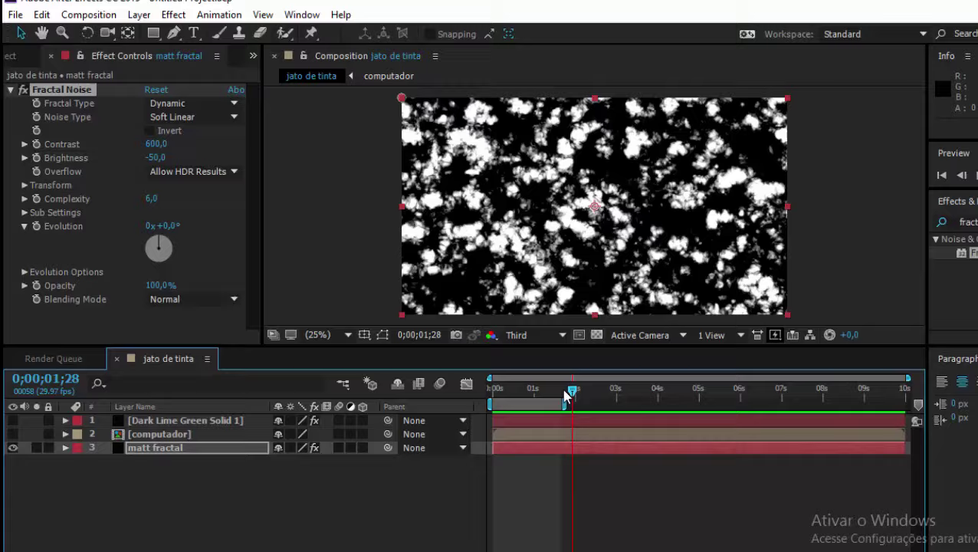
{"action": "left_click_drag", "start_coordinate": [498, 358], "coordinate": [436, 360]}
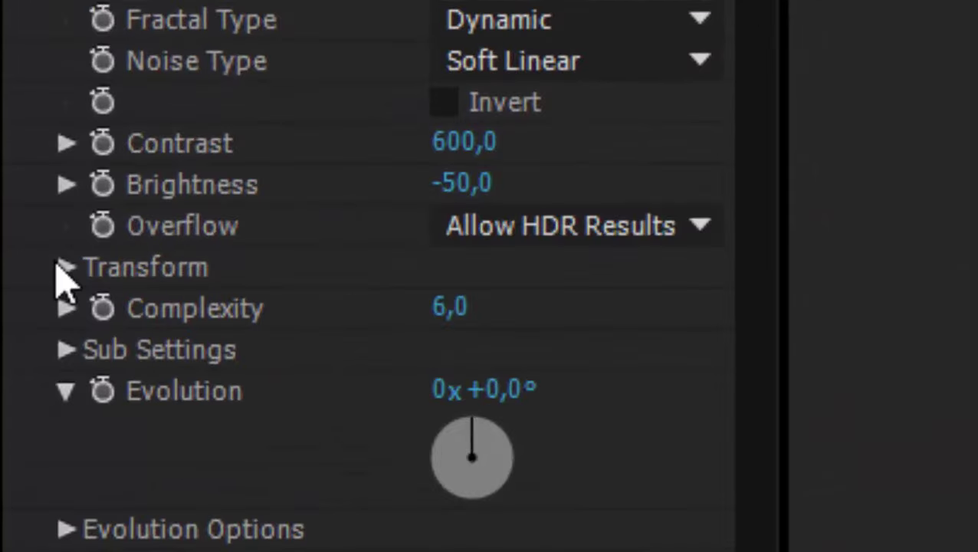
Keyframe Offset Turbulence, setting its vertical value to 3000 at the comp's last frame
{"action": "left_click", "coordinate": [39, 212]}
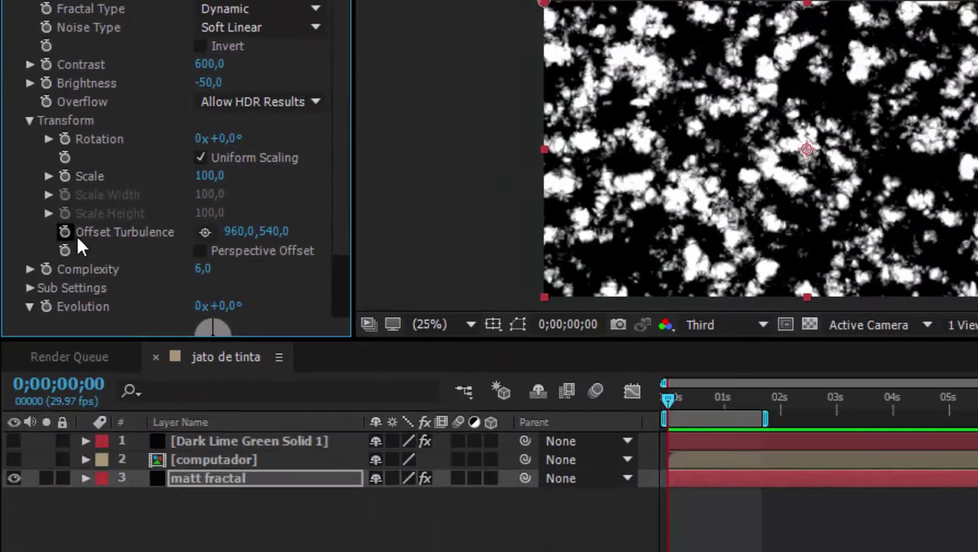
{"action": "left_click", "coordinate": [64, 232]}
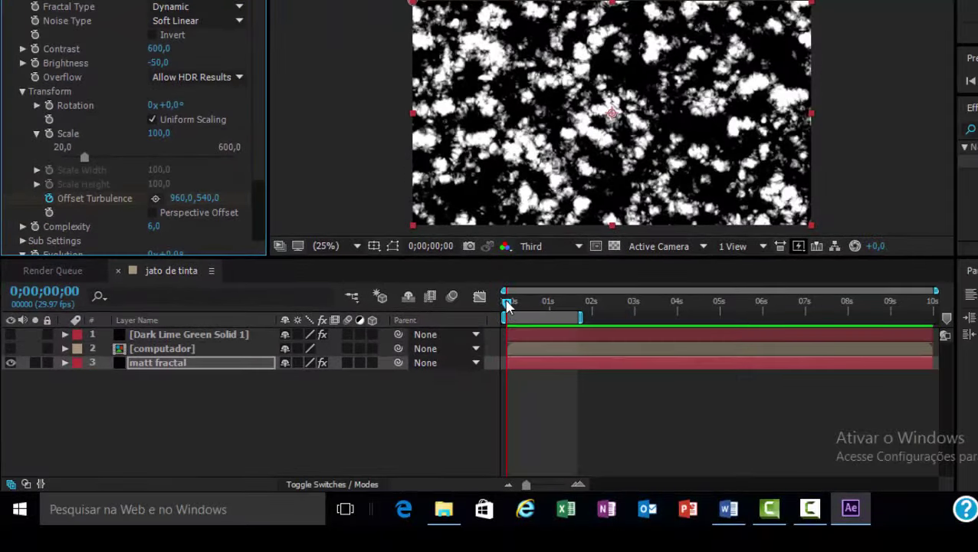
{"action": "left_click_drag", "start_coordinate": [507, 305], "coordinate": [931, 303]}
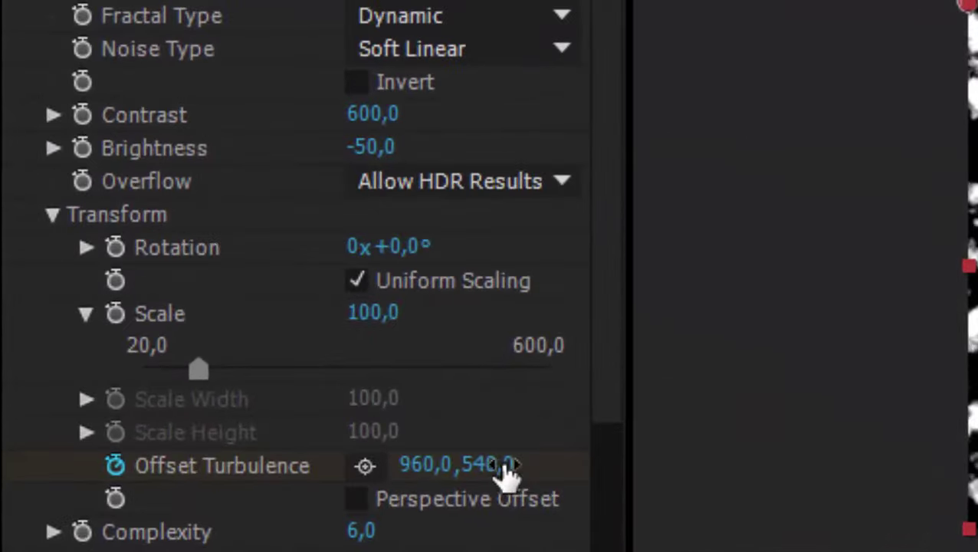
{"action": "left_click", "coordinate": [247, 234]}
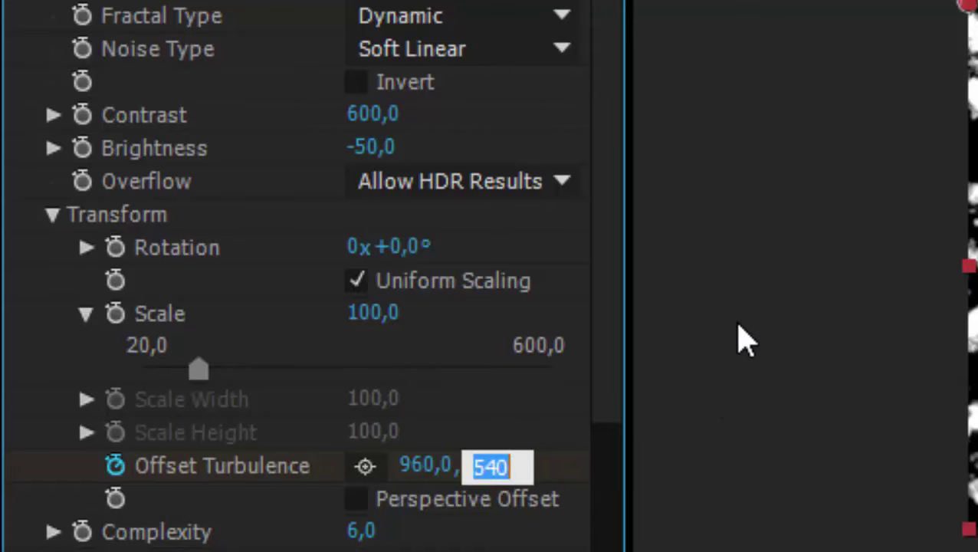
{"action": "type", "text": "3000"}
{"action": "key", "text": "Return"}
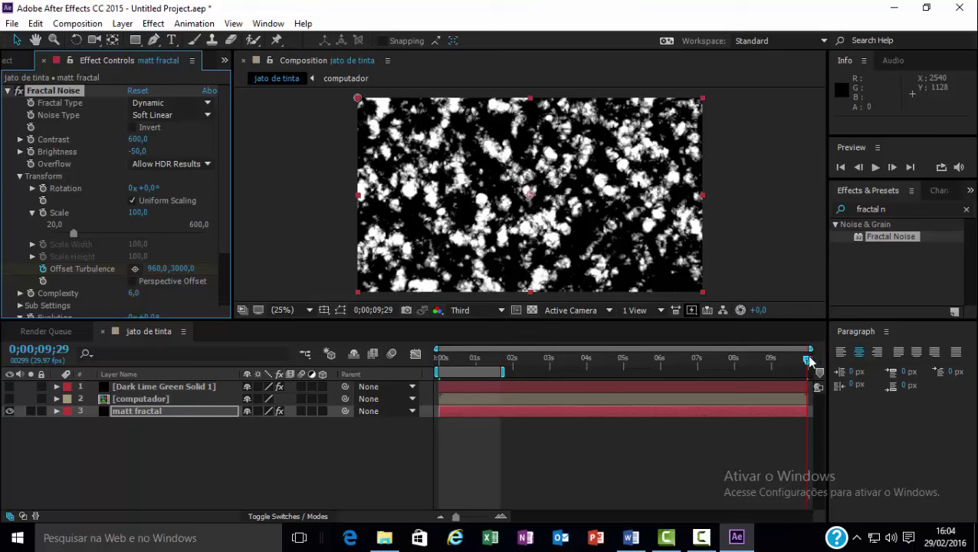
Preview the animating noise from the first frame and stop back at the start
{"action": "left_click_drag", "start_coordinate": [810, 358], "coordinate": [441, 394]}
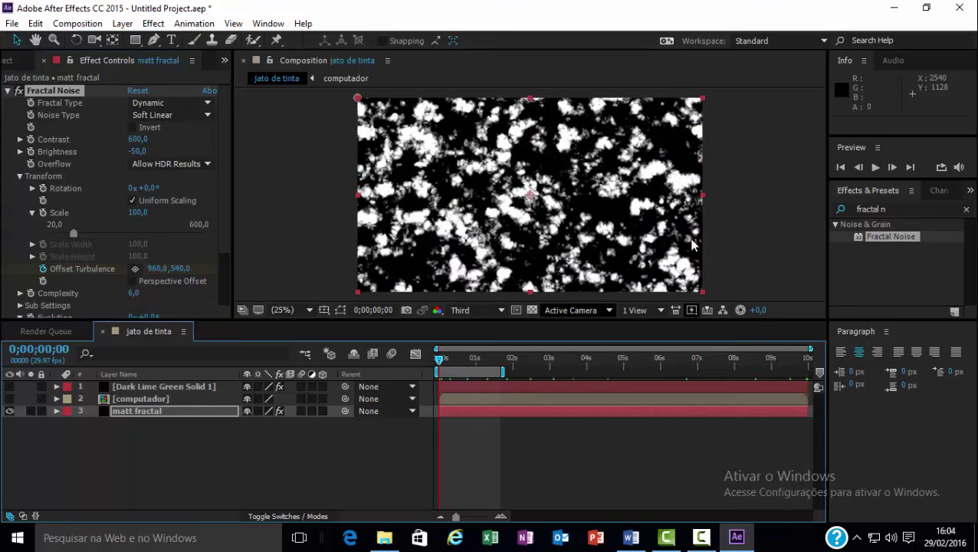
{"action": "left_click", "coordinate": [874, 167]}
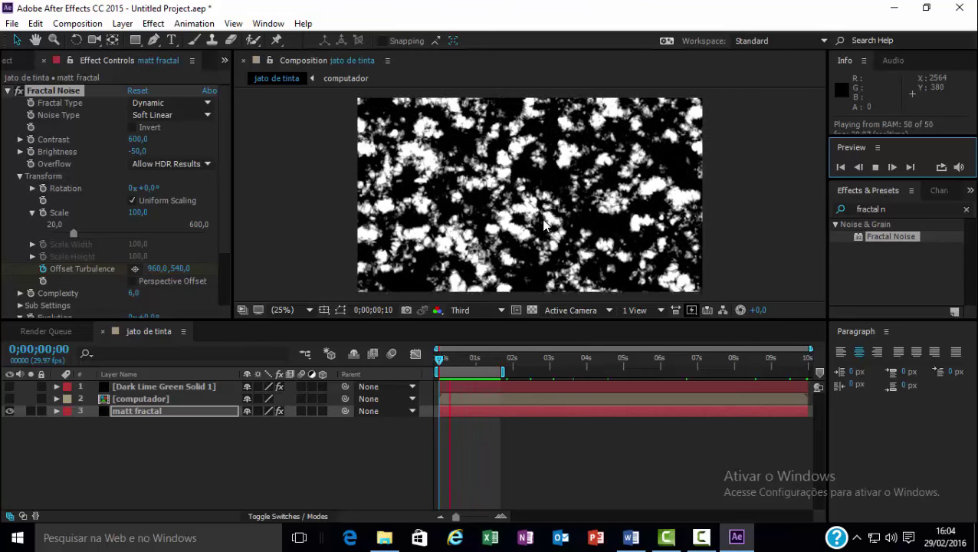
{"action": "left_click", "coordinate": [301, 203]}
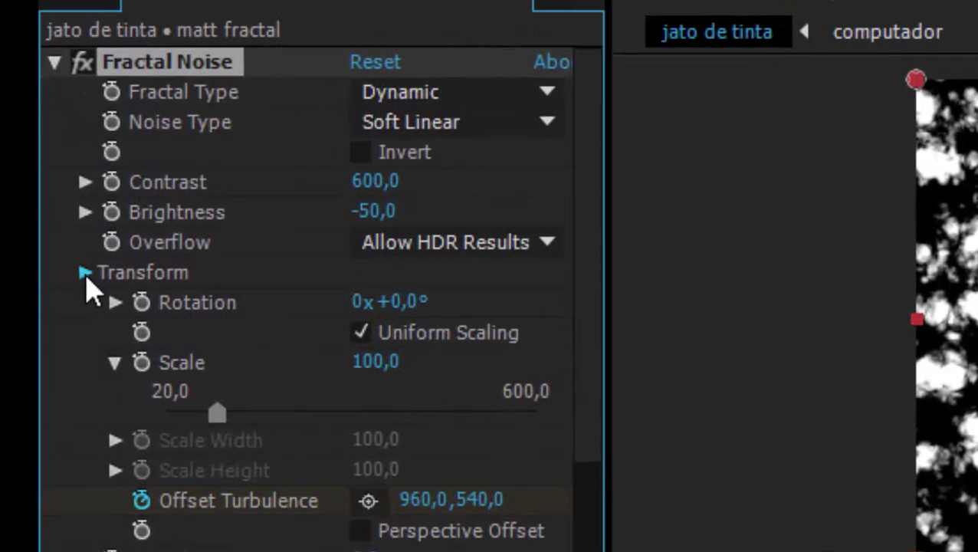
Drive the Fractal Noise Evolution on matt fractal with the expression time*120
{"action": "left_click", "coordinate": [85, 274]}
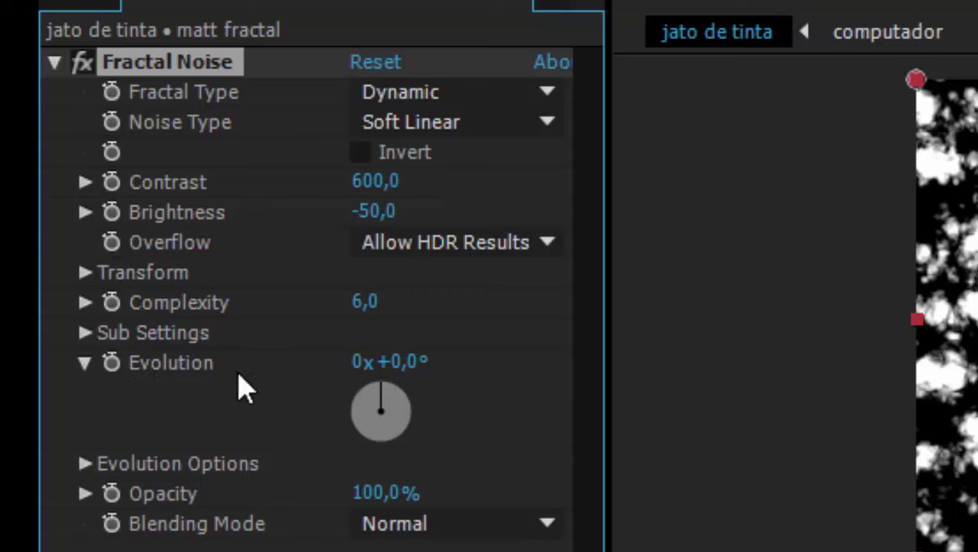
{"action": "mouse_move", "coordinate": [413, 362]}
{"action": "left_mouse_down"}
{"action": "mouse_move", "coordinate": [590, 371]}
{"action": "mouse_move", "coordinate": [735, 355]}
{"action": "mouse_move", "coordinate": [973, 359]}
{"action": "mouse_move", "coordinate": [524, 395]}
{"action": "mouse_move", "coordinate": [412, 375]}
{"action": "left_mouse_up"}
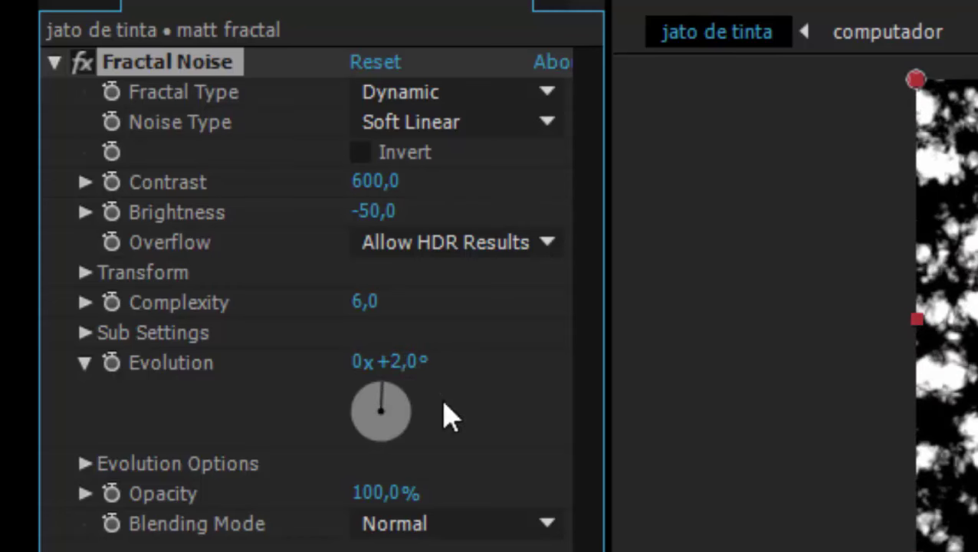
{"action": "key", "text": "ctrl+z"}
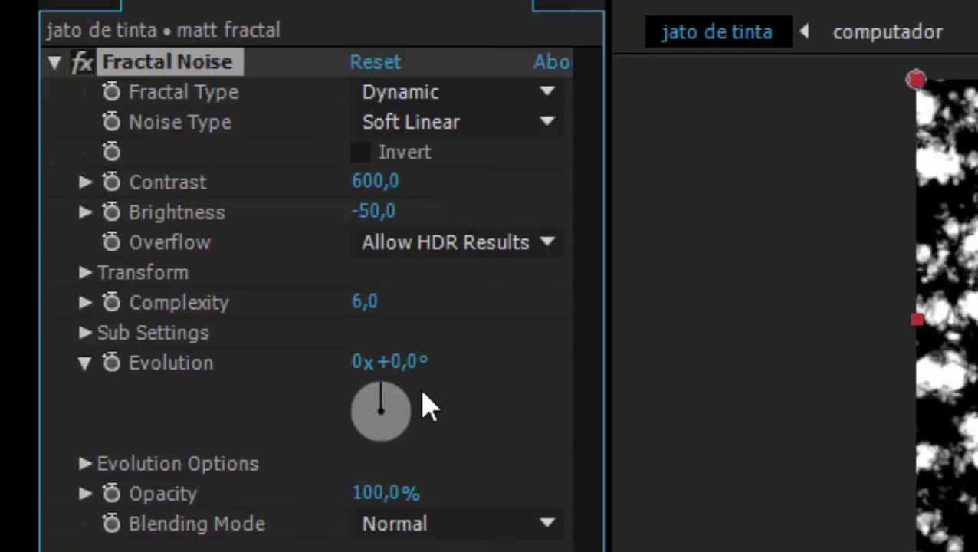
{"action": "left_click", "coordinate": [118, 369]}
{"action": "left_click", "coordinate": [113, 364], "text": "alt"}
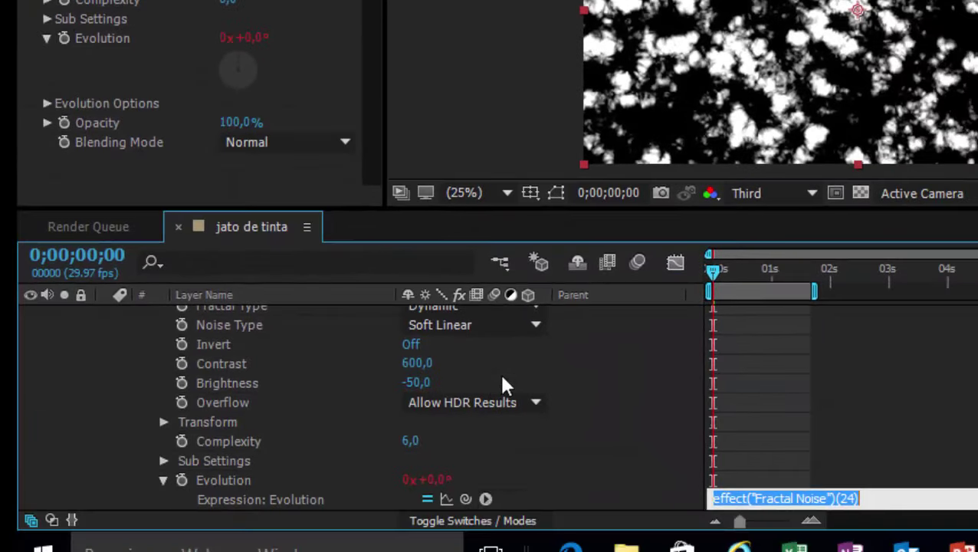
{"action": "type", "text": "t"}
{"action": "type", "text": "ime"}
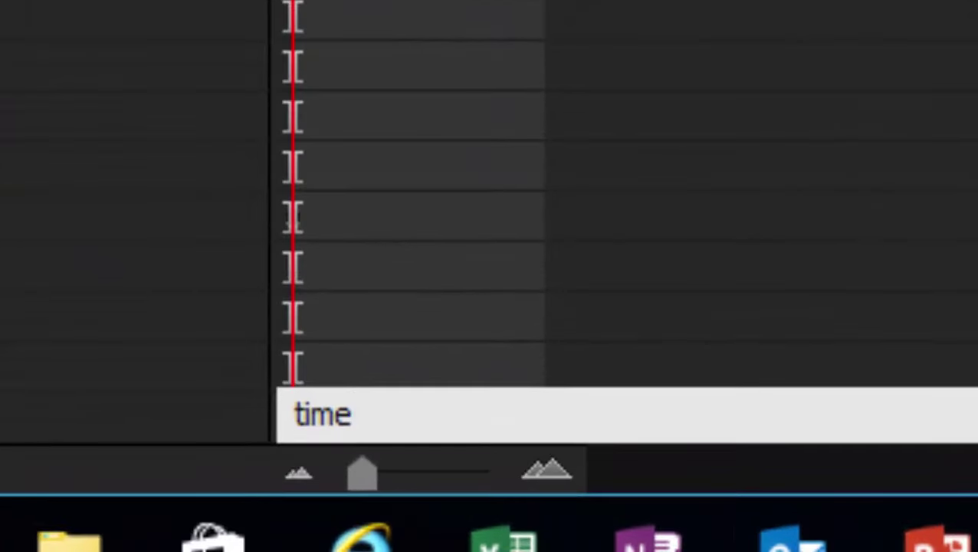
{"action": "type", "text": "*120"}
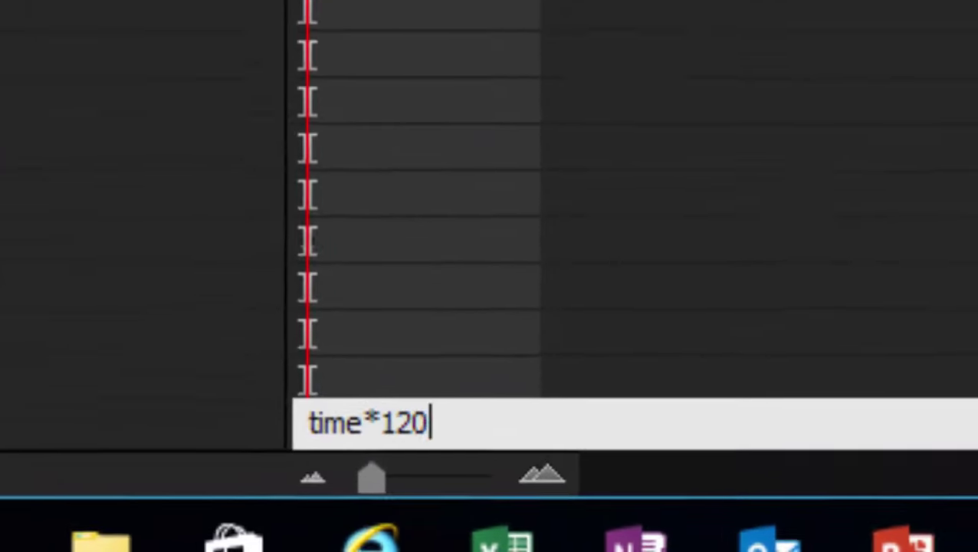
{"action": "left_click", "coordinate": [89, 255]}
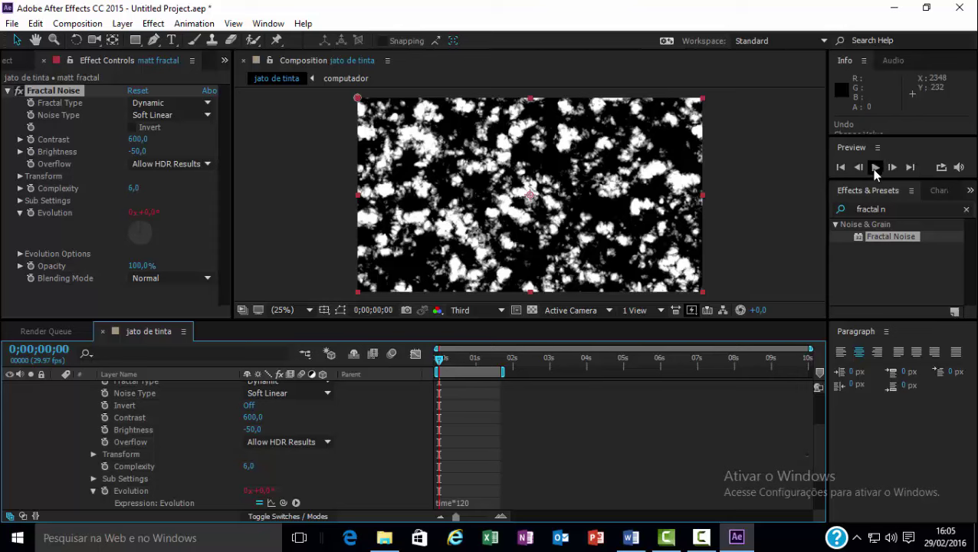
Preview the churning noise animation, then stop playback
{"action": "left_click", "coordinate": [875, 167]}
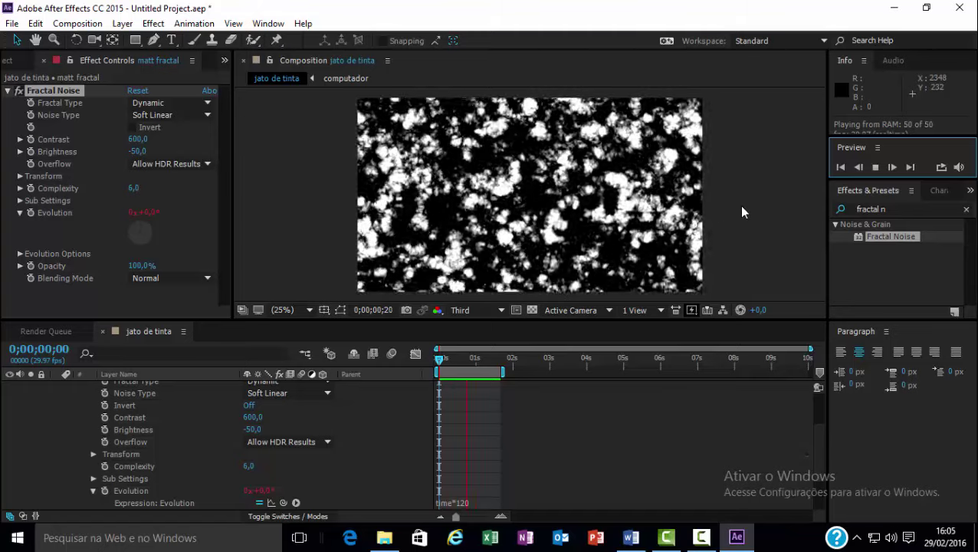
{"action": "left_click", "coordinate": [740, 203]}
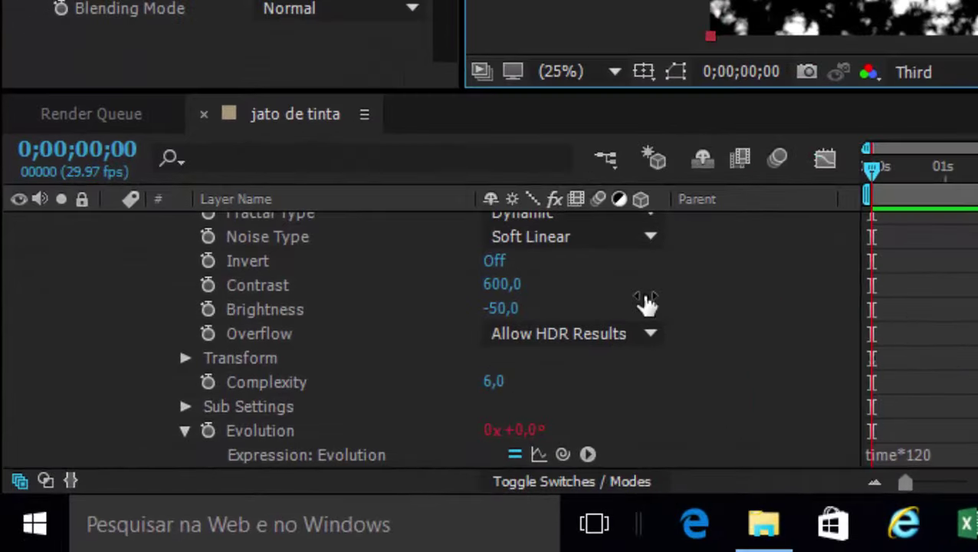
{"action": "scroll", "coordinate": [405, 303], "scroll_direction": "up", "scroll_amount": 3}
Show the computador and solid layers and hide the matt fractal layer
{"action": "left_click", "coordinate": [111, 273]}
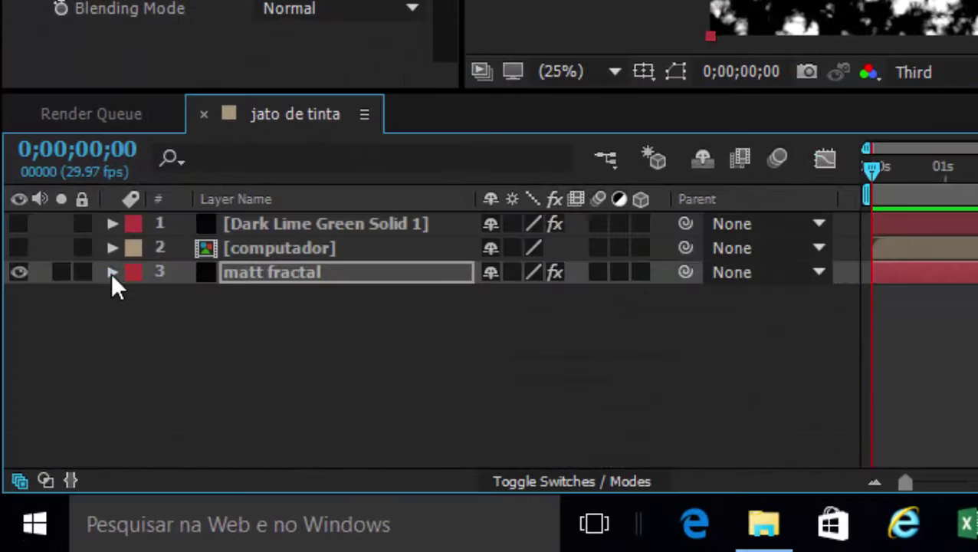
{"action": "left_click", "coordinate": [19, 246]}
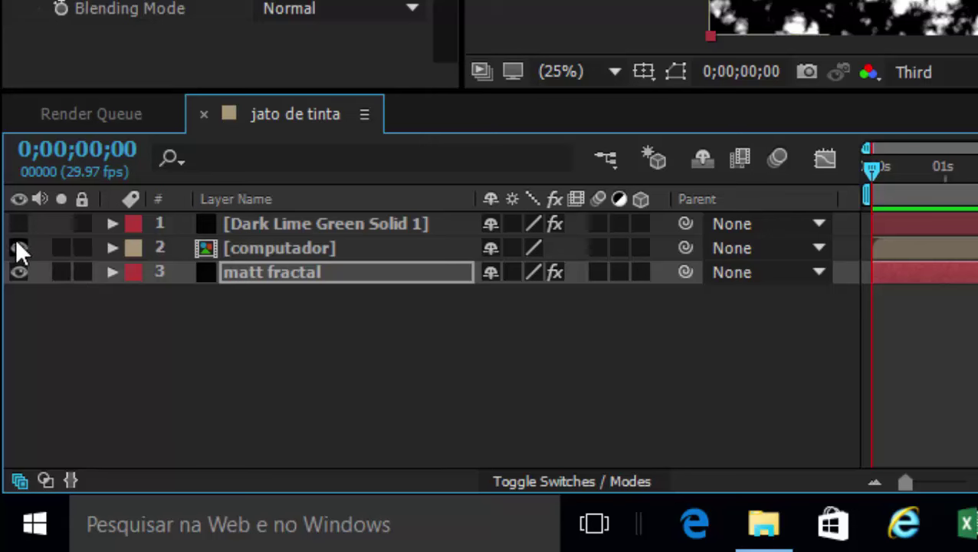
{"action": "left_click", "coordinate": [16, 223]}
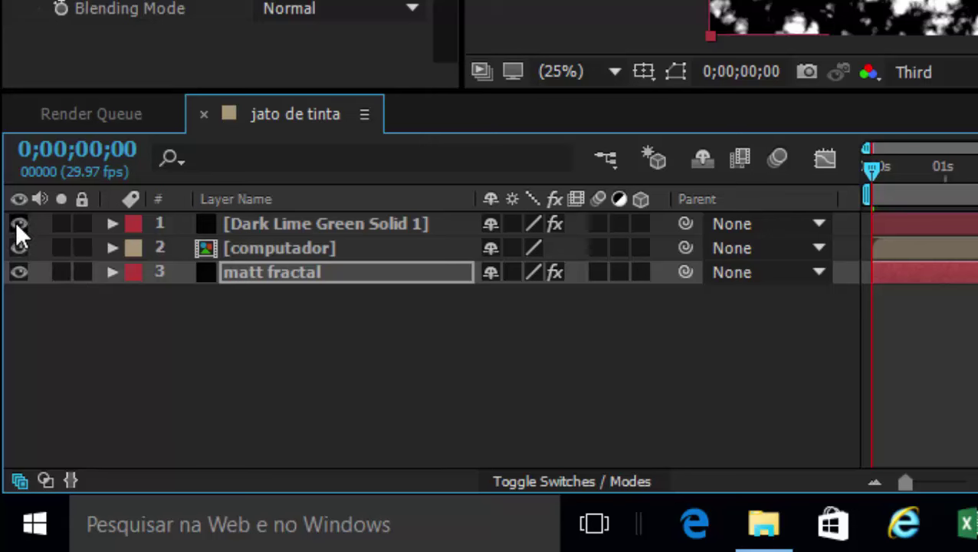
{"action": "left_click", "coordinate": [16, 273]}
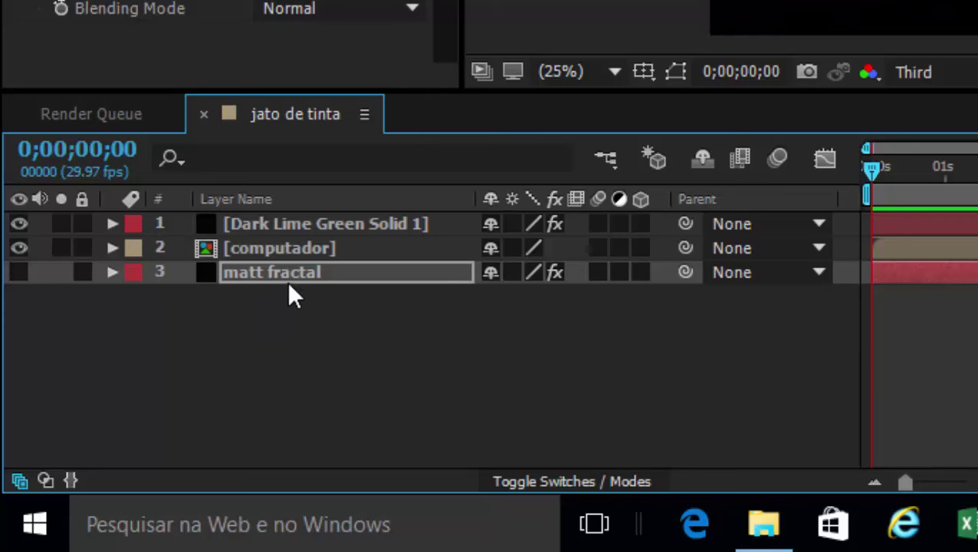
{"action": "key", "text": "Return"}
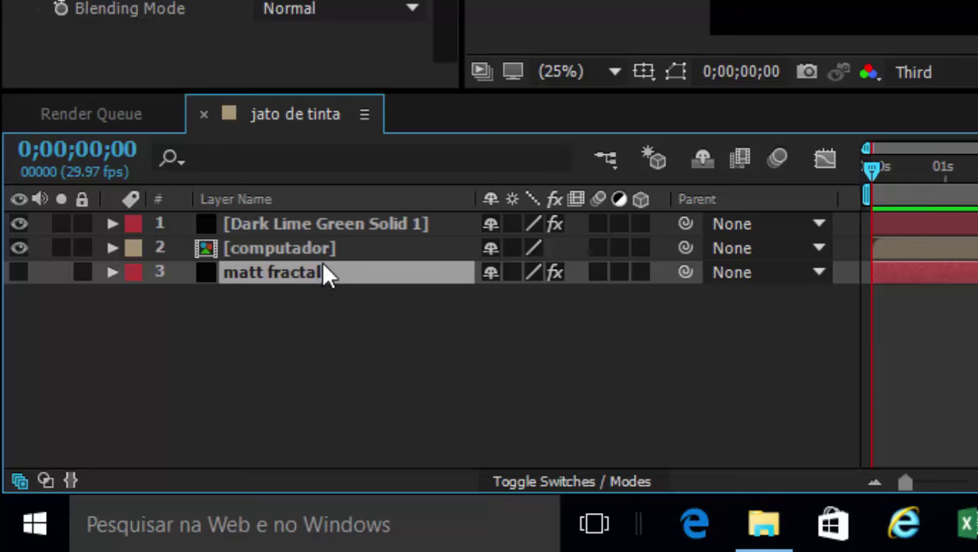
Rename the Dark Lime Green Solid 1 layer to rastro
{"action": "left_click", "coordinate": [327, 223]}
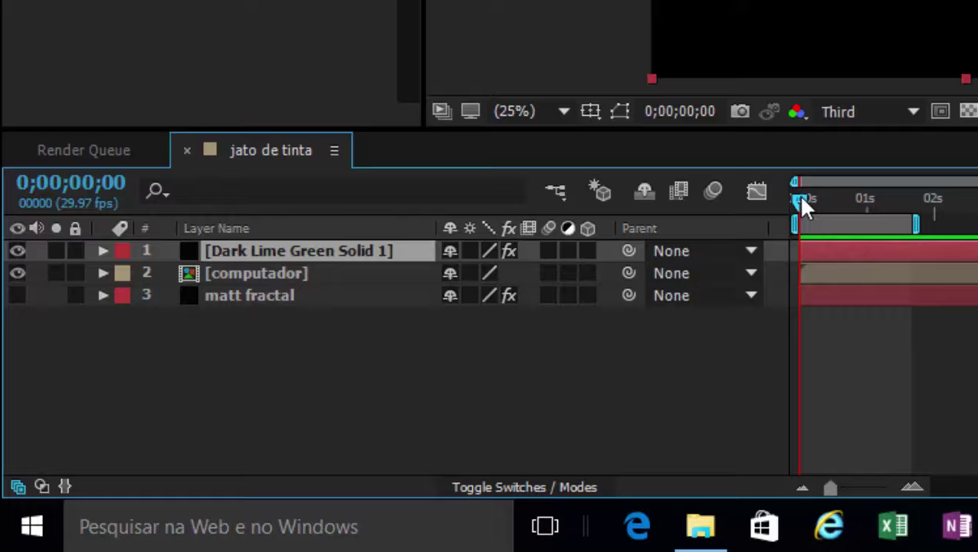
{"action": "mouse_move", "coordinate": [871, 169]}
{"action": "left_mouse_down"}
{"action": "mouse_move", "coordinate": [454, 363]}
{"action": "mouse_move", "coordinate": [464, 363]}
{"action": "left_mouse_up"}
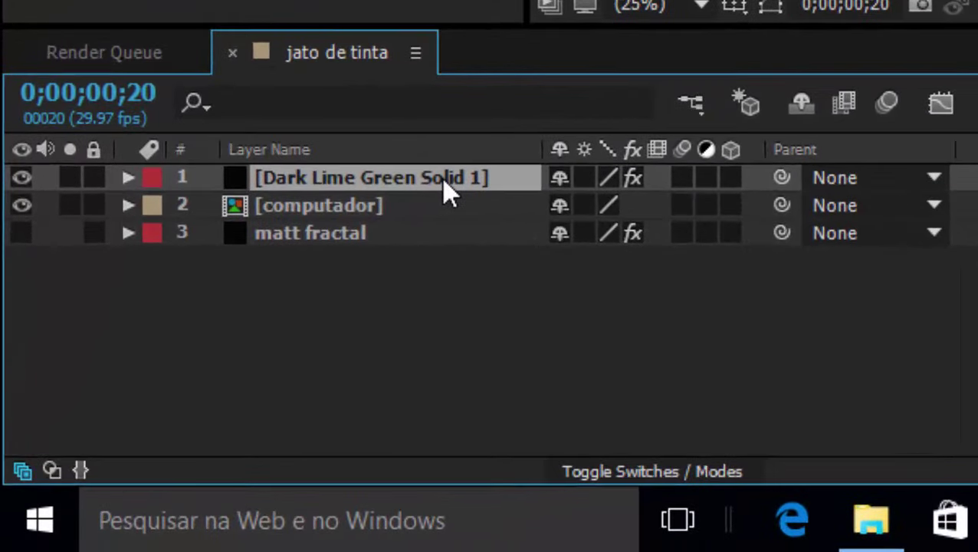
{"action": "key", "text": "Return"}
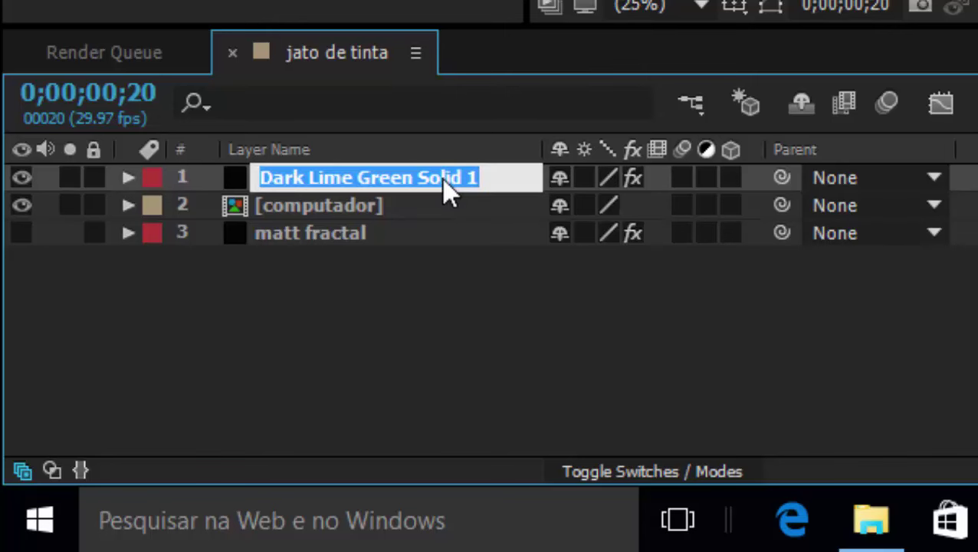
{"action": "type", "text": "rastro"}
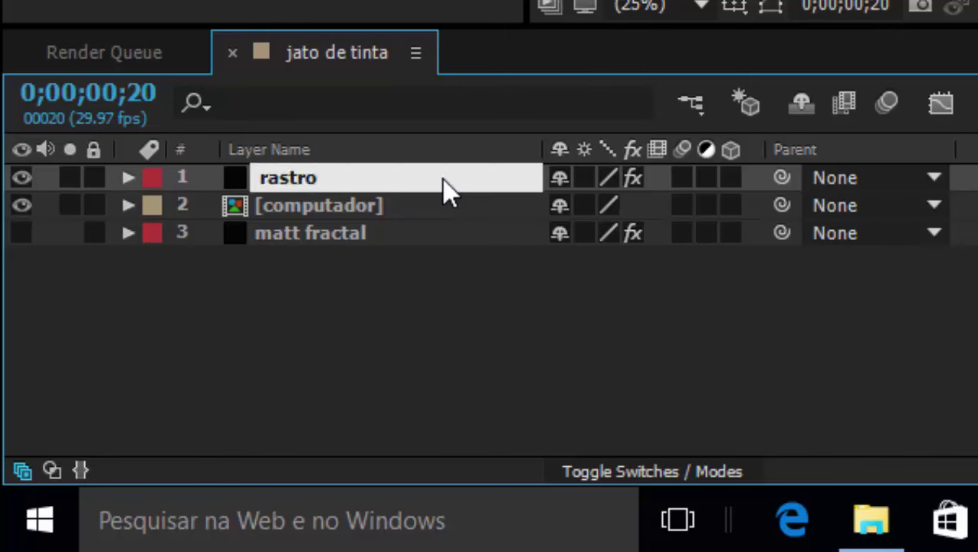
{"action": "key", "text": "Return"}
{"action": "type", "text": "fractal n"}
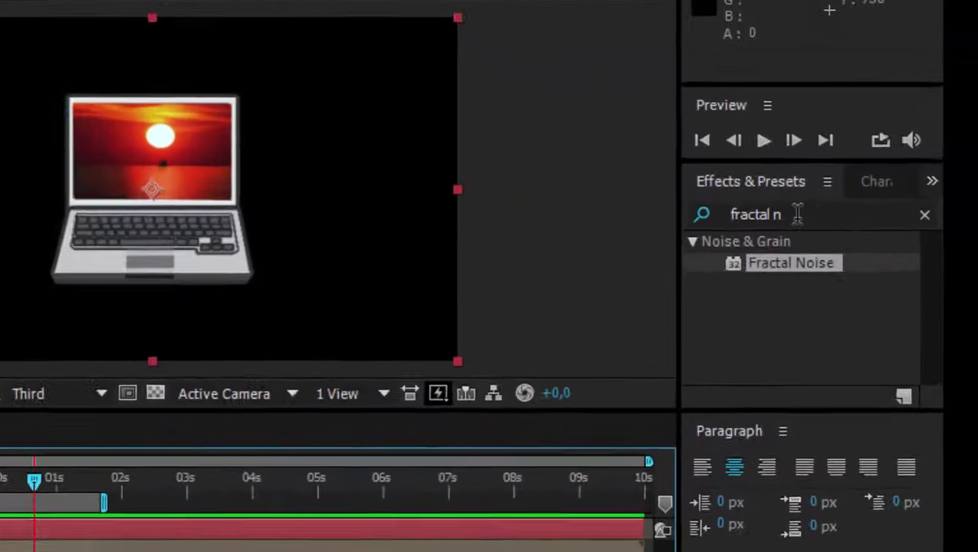
Apply Displacement Map, found by searching 'displacem', to rastro and collapse its Stroke effect
{"action": "left_click_drag", "start_coordinate": [886, 209], "coordinate": [849, 211]}
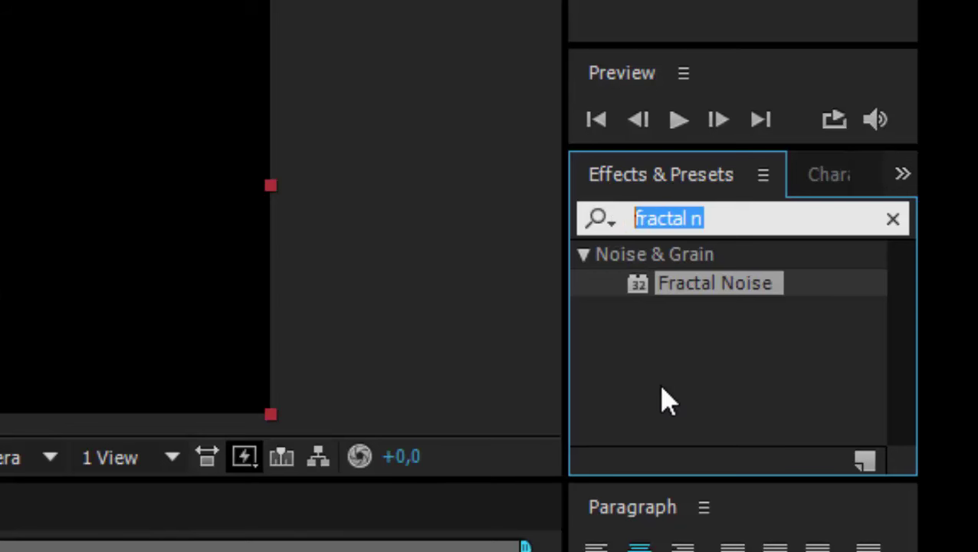
{"action": "type", "text": "displ"}
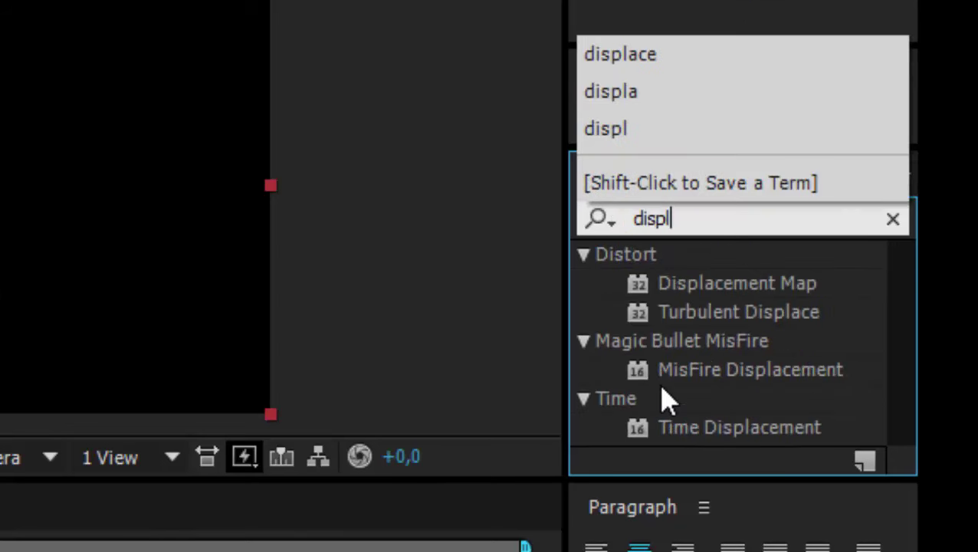
{"action": "type", "text": "ace"}
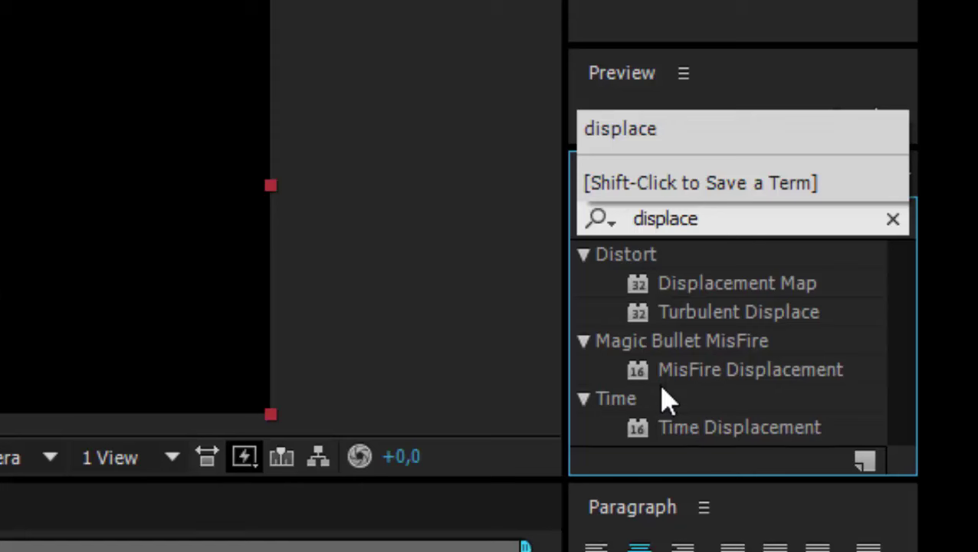
{"action": "type", "text": "m"}
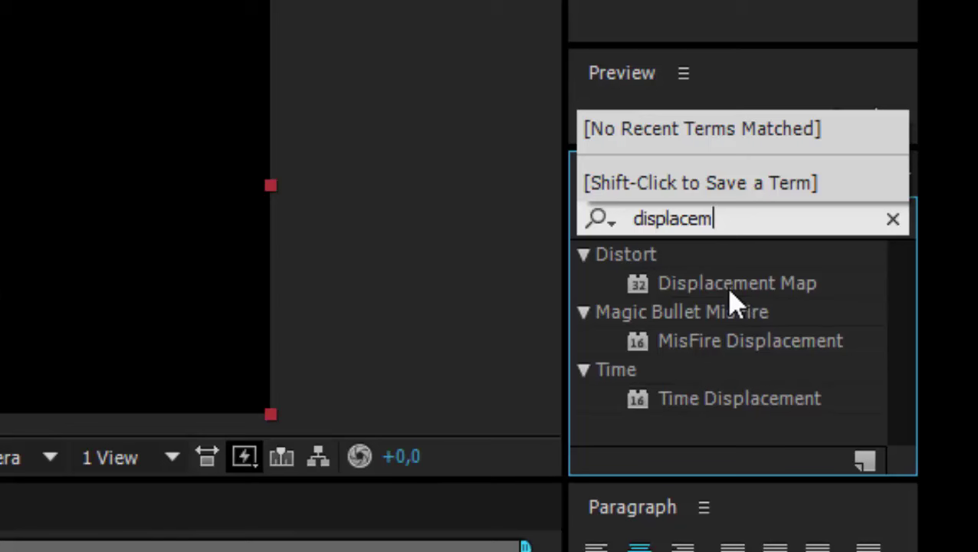
{"action": "left_click", "coordinate": [663, 288]}
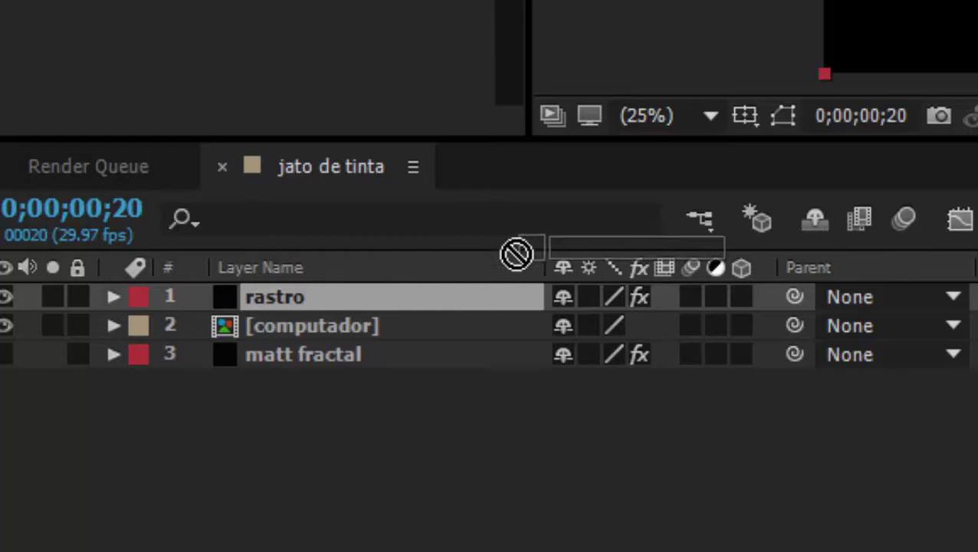
{"action": "mouse_move", "coordinate": [515, 255]}
{"action": "left_mouse_down"}
{"action": "mouse_move", "coordinate": [360, 311]}
{"action": "mouse_move", "coordinate": [349, 290]}
{"action": "left_mouse_up"}
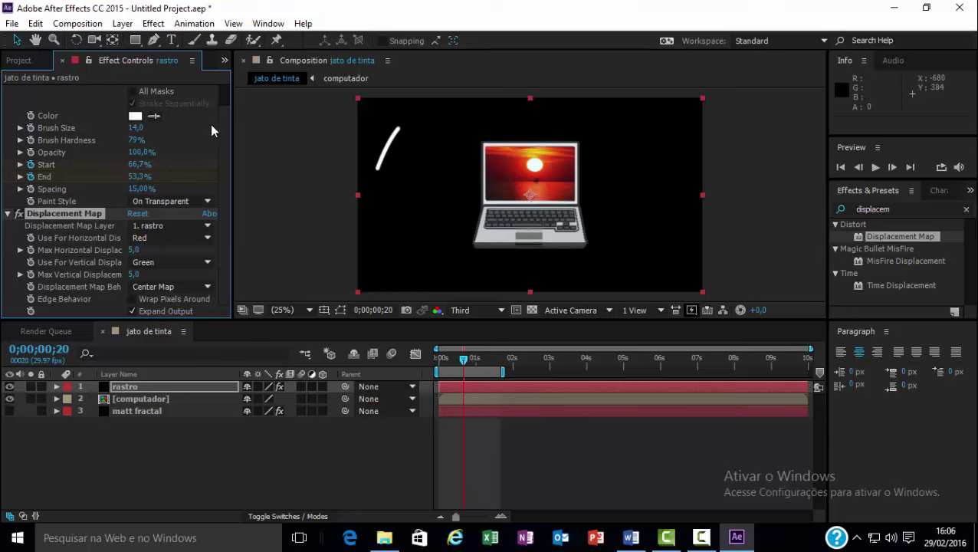
{"action": "scroll", "coordinate": [219, 138], "scroll_direction": "up", "scroll_amount": 2}
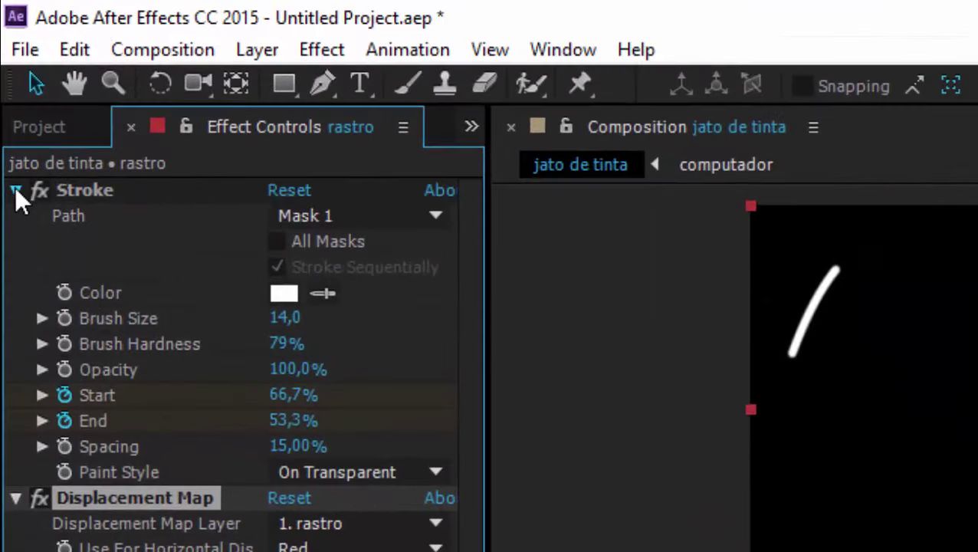
{"action": "left_click", "coordinate": [14, 189]}
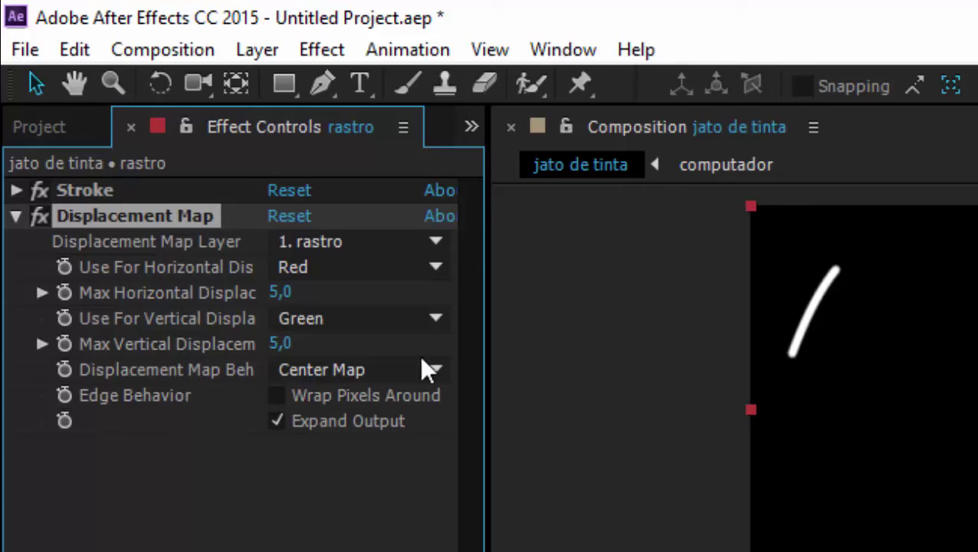
Set Displacement Map's source layer to matt fractal and show that layer's Fractal Noise settings
{"action": "left_click", "coordinate": [436, 240]}
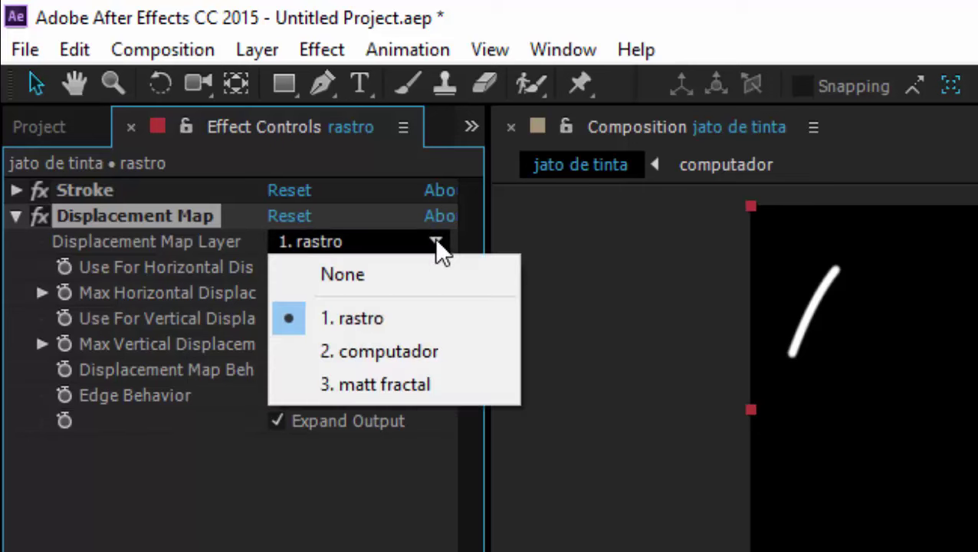
{"action": "left_click", "coordinate": [408, 389]}
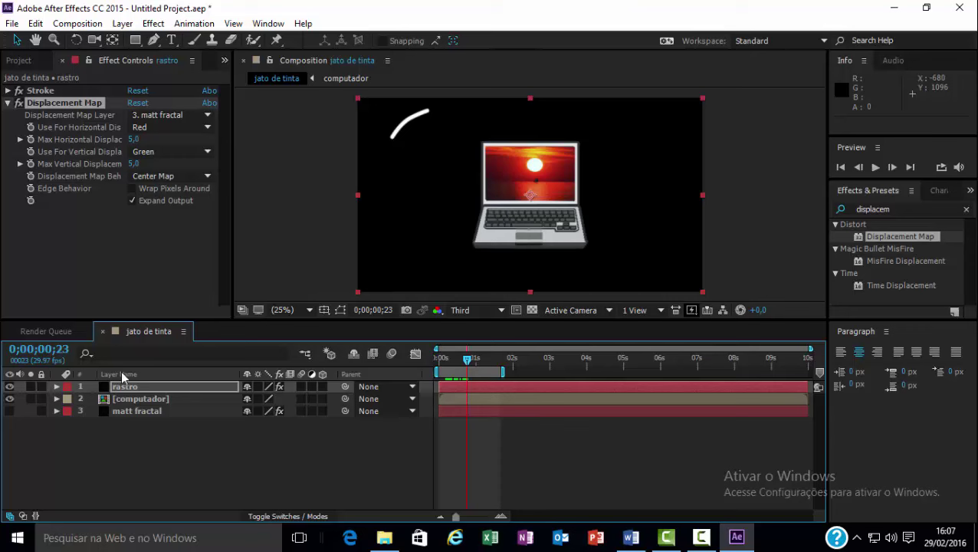
{"action": "left_click", "coordinate": [128, 413]}
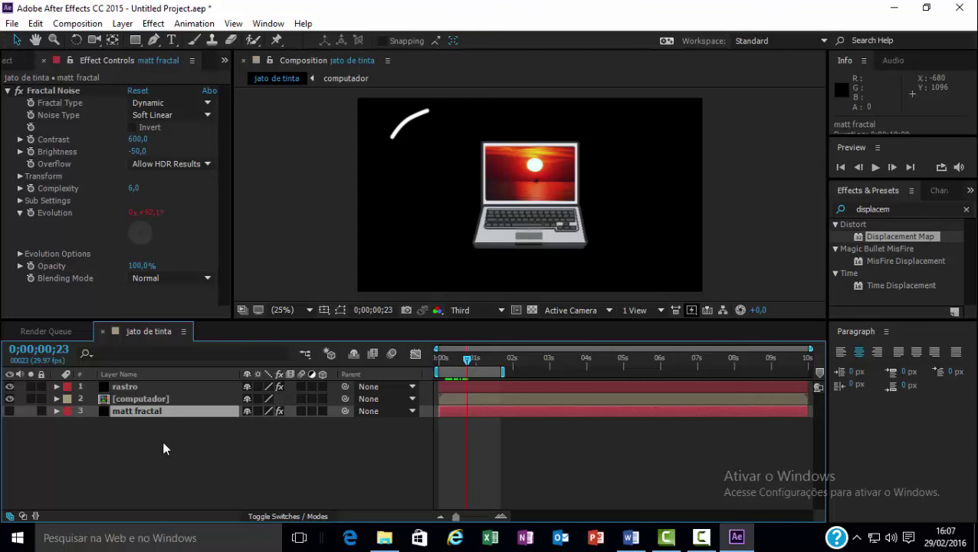
Make a first pre-compose attempt on matt fractal named 'map fractal', then dismiss it
{"action": "right_click", "coordinate": [140, 410]}
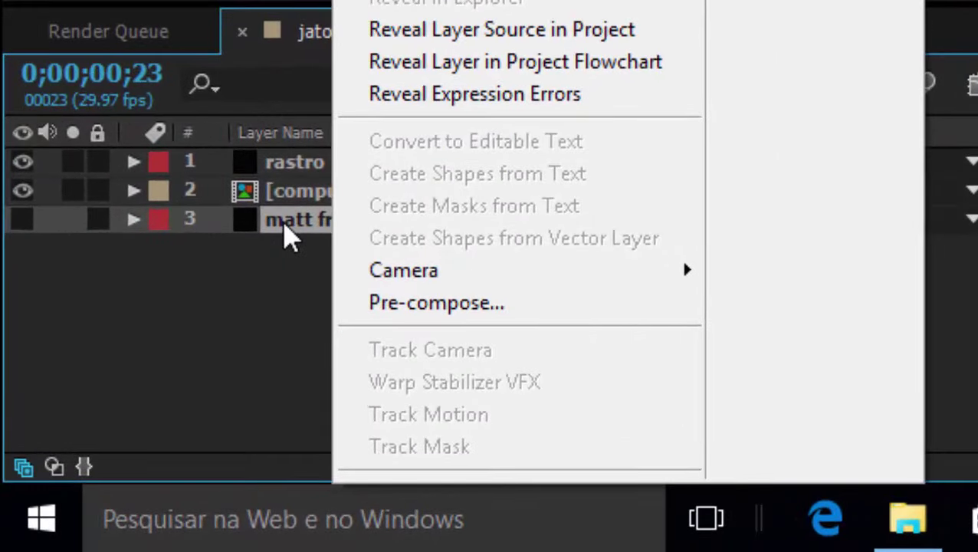
{"action": "left_click", "coordinate": [410, 302]}
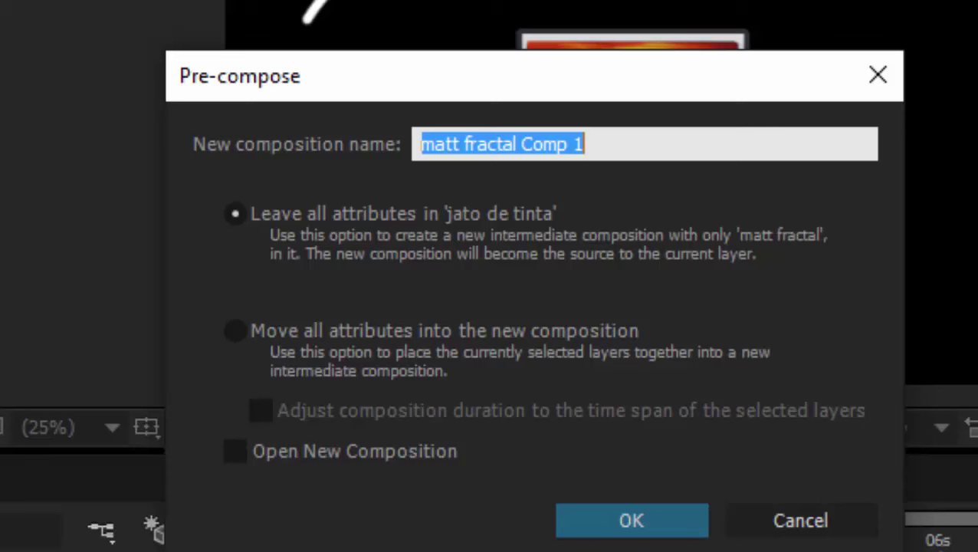
{"action": "type", "text": "map"}
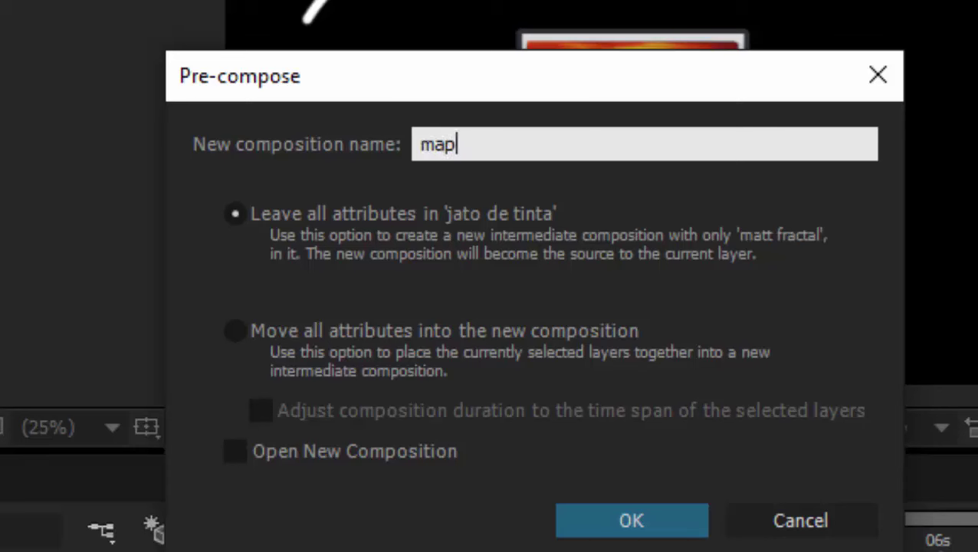
{"action": "type", "text": " fractr"}
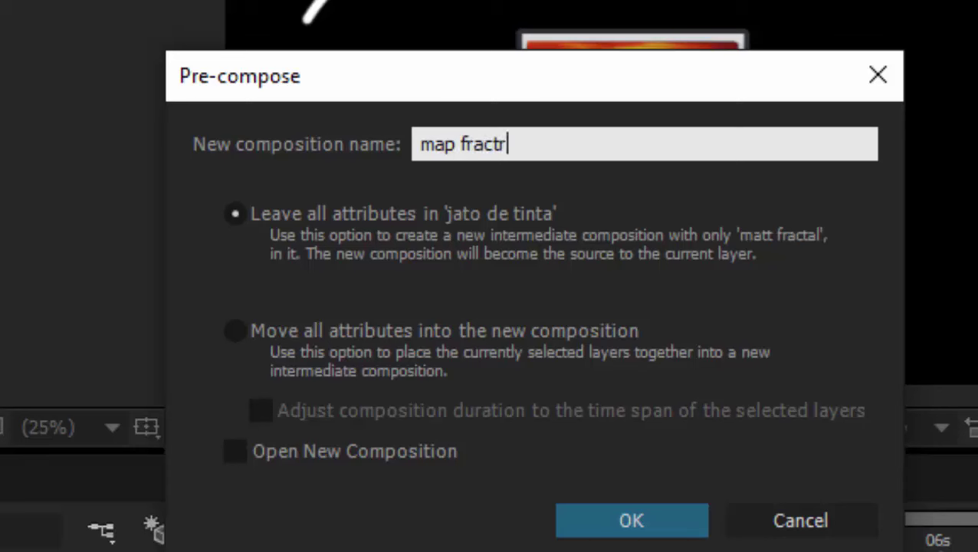
{"action": "type", "text": "al"}
{"action": "key", "text": "BackSpace"}
{"action": "type", "text": "l"}
{"action": "key", "text": "Return"}
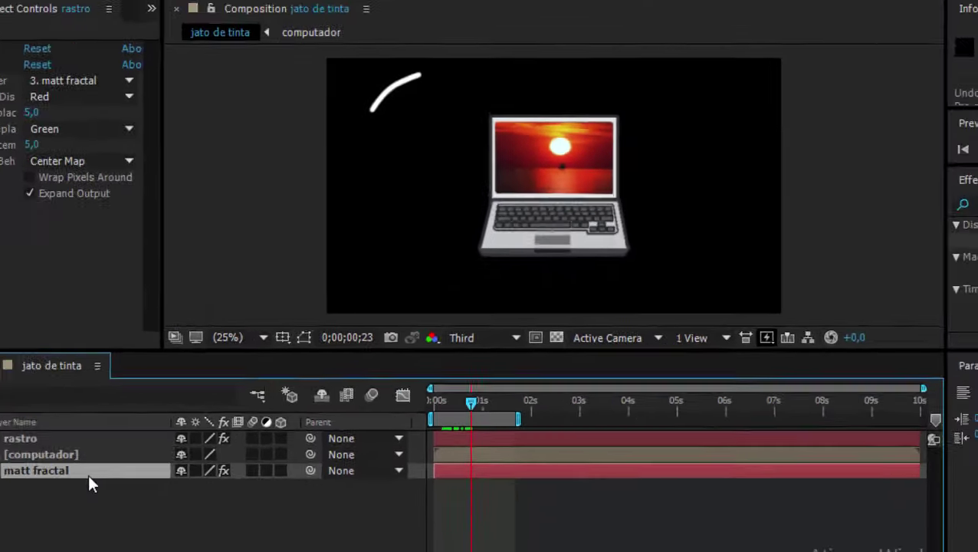
Pre-compose matt fractal as 'map fractal' with all attributes moved into the new composition
{"action": "right_click", "coordinate": [175, 412]}
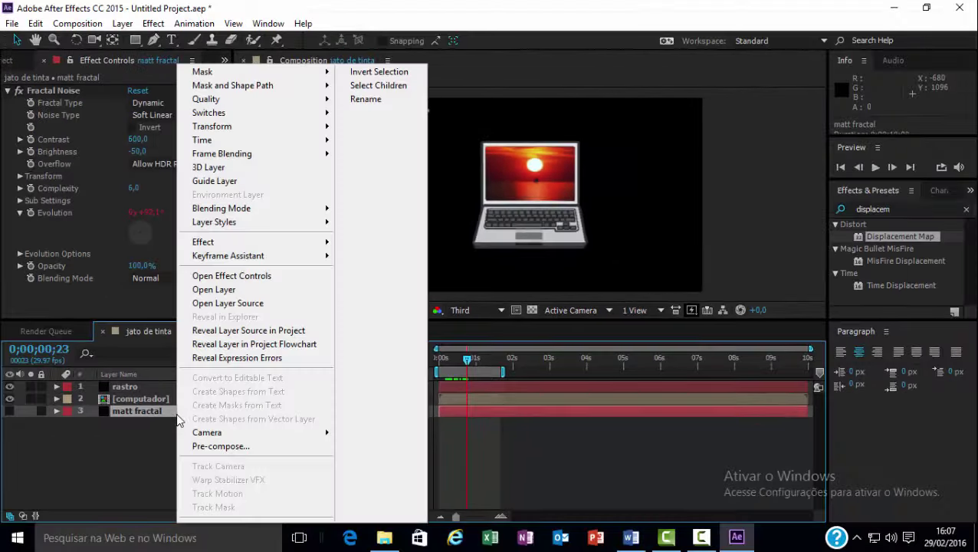
{"action": "left_click", "coordinate": [252, 446]}
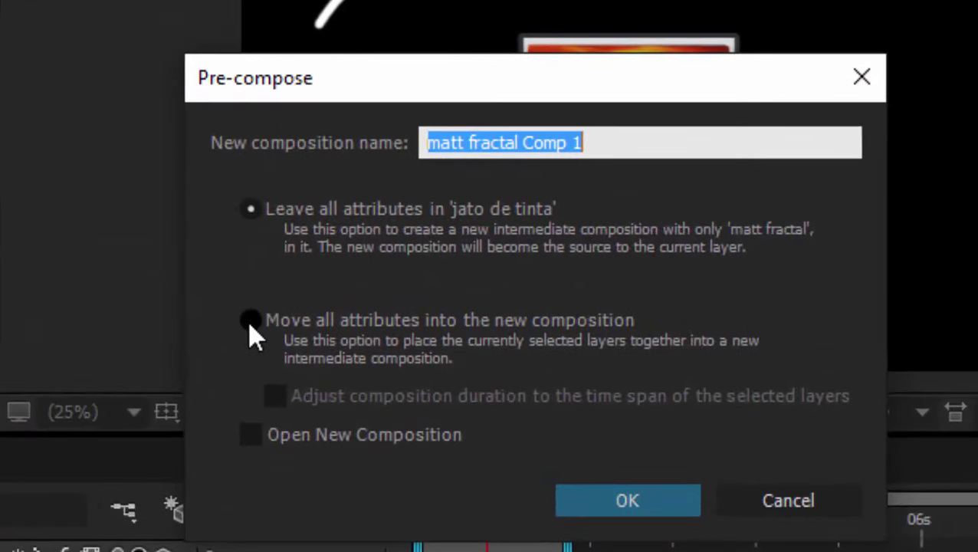
{"action": "left_click", "coordinate": [250, 319]}
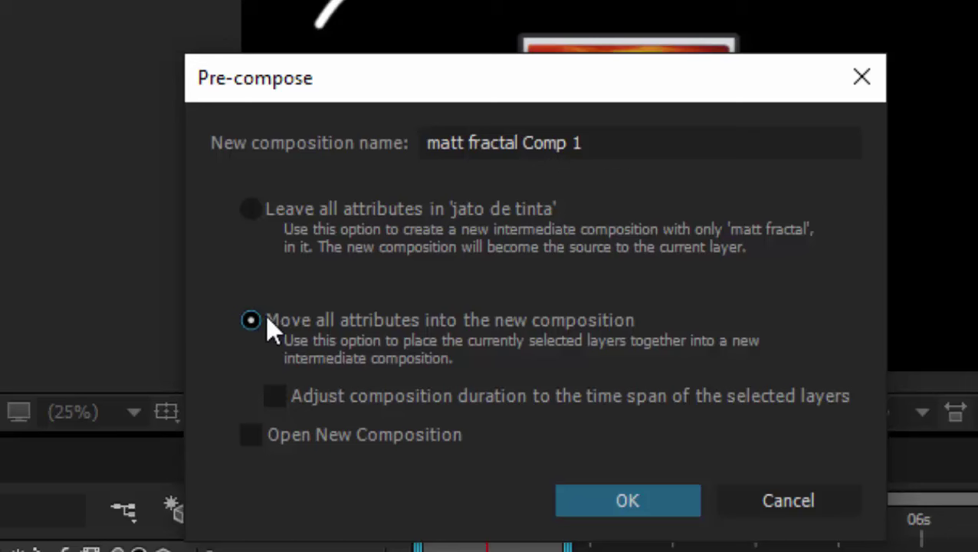
{"action": "left_click_drag", "start_coordinate": [618, 142], "coordinate": [394, 142]}
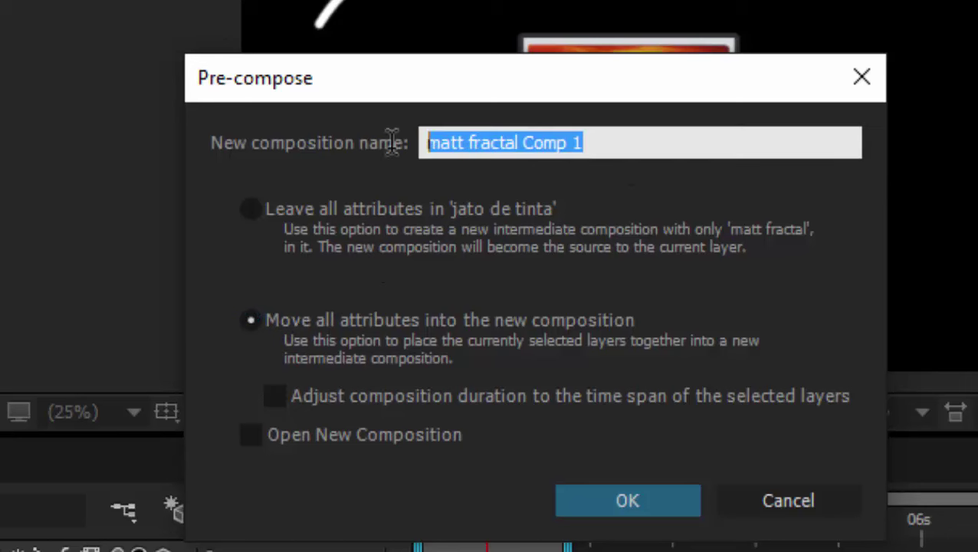
{"action": "type", "text": "map "}
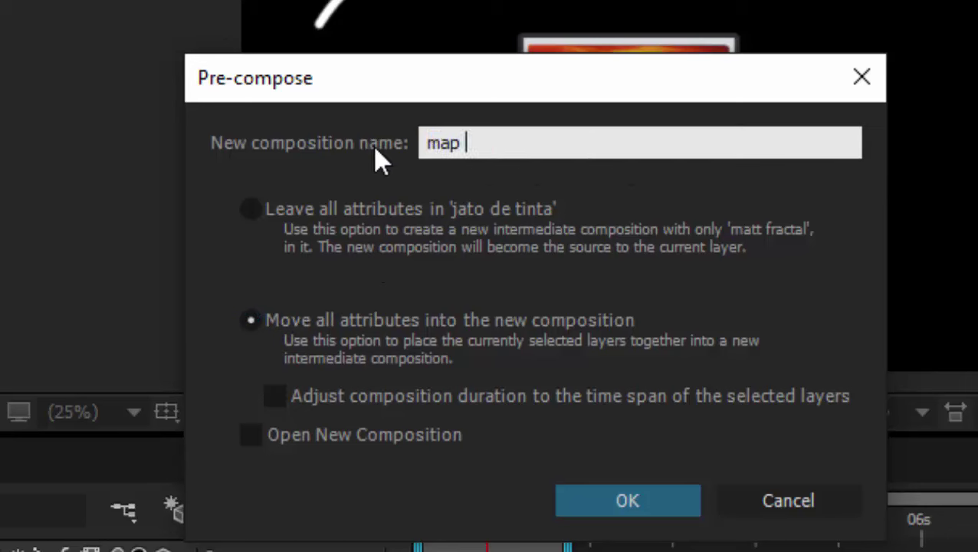
{"action": "type", "text": "fractal"}
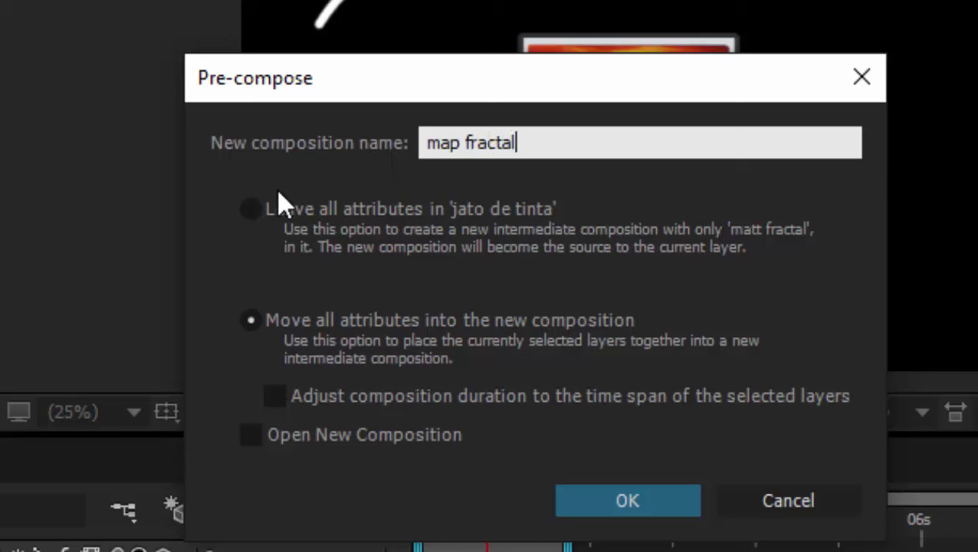
{"action": "left_click", "coordinate": [630, 507]}
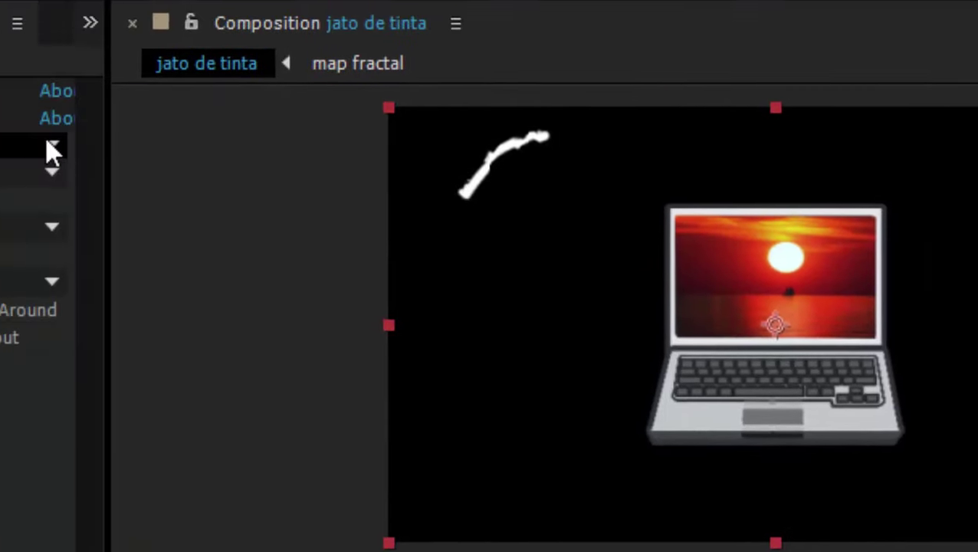
Set Displacement Map Layer to 3. map fractal and preview the distorted stroke from frame 0
{"action": "left_click", "coordinate": [519, 203]}
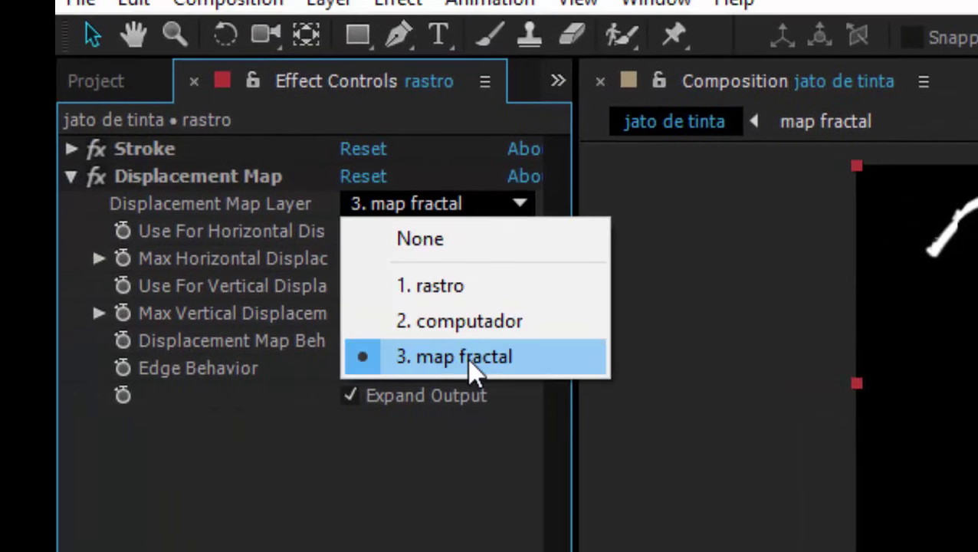
{"action": "left_click", "coordinate": [469, 363]}
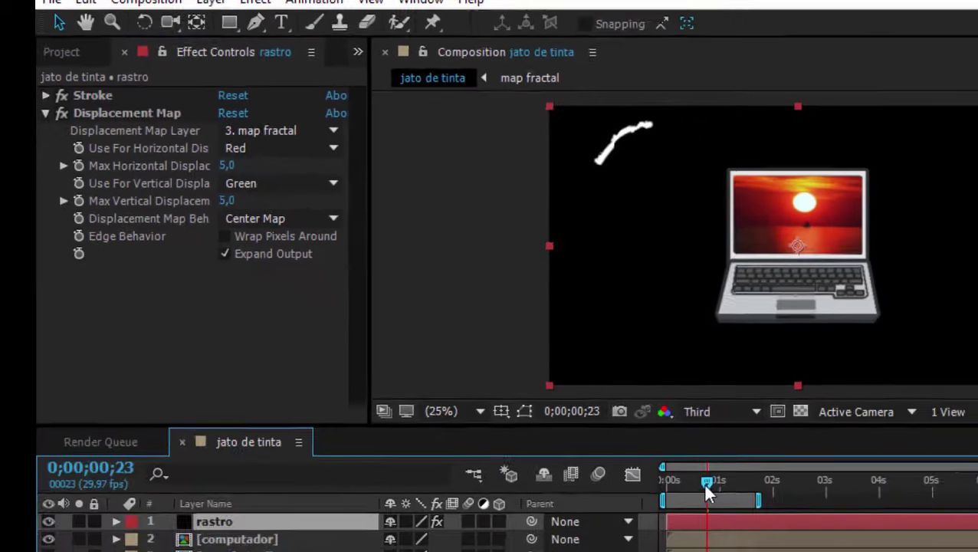
{"action": "left_click", "coordinate": [650, 452]}
{"action": "left_click_drag", "start_coordinate": [649, 454], "coordinate": [618, 454]}
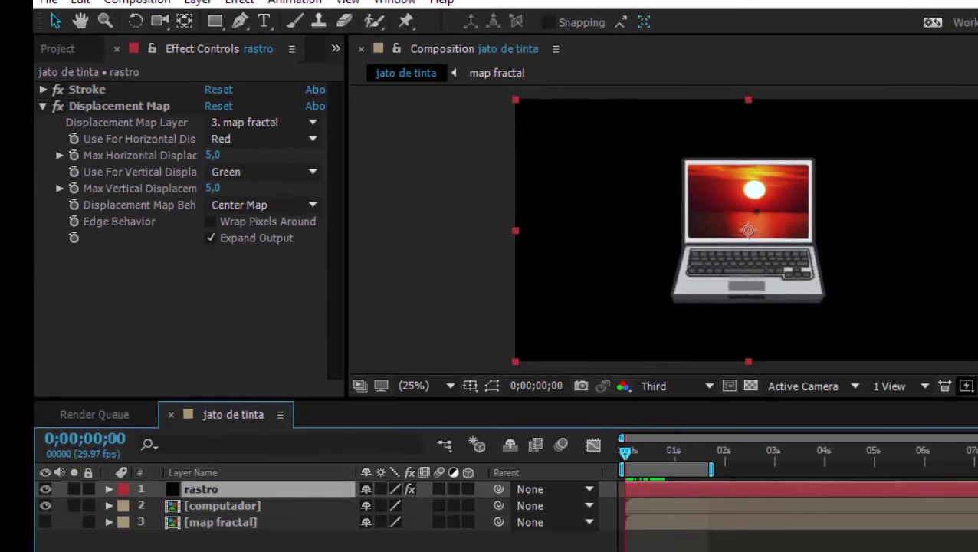
{"action": "key", "text": "space"}
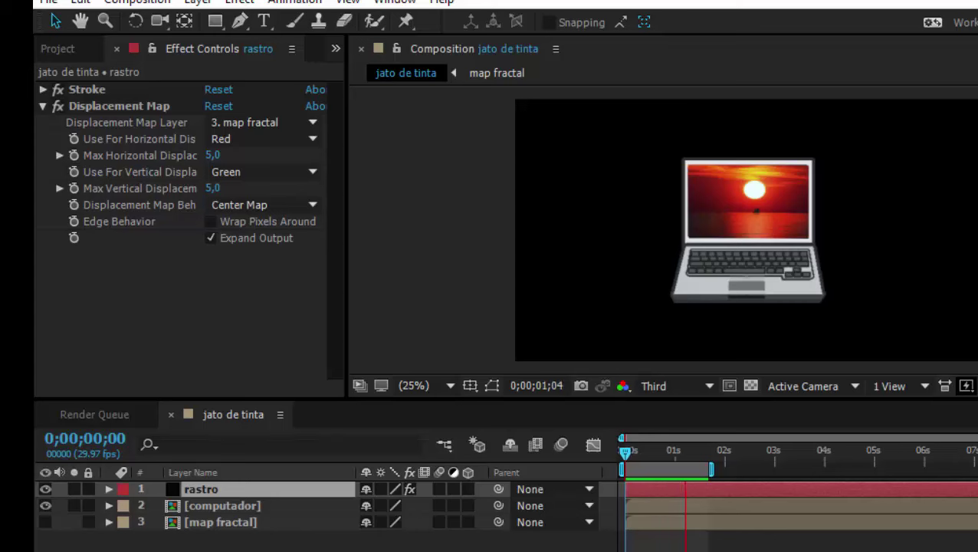
{"action": "key", "text": "space"}
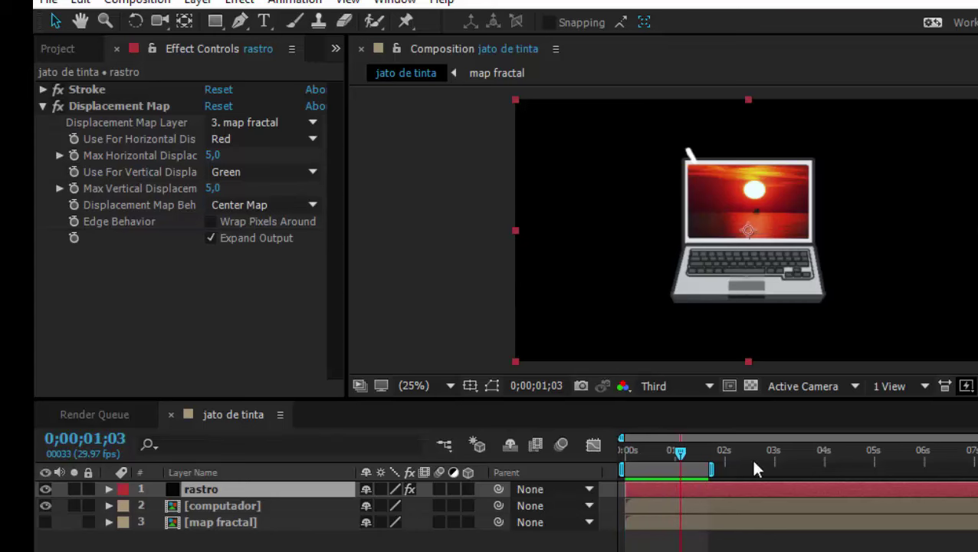
{"action": "left_click", "coordinate": [669, 456]}
{"action": "mouse_move", "coordinate": [666, 454]}
{"action": "left_mouse_down"}
{"action": "mouse_move", "coordinate": [655, 469]}
{"action": "mouse_move", "coordinate": [669, 470]}
{"action": "mouse_move", "coordinate": [623, 464]}
{"action": "left_mouse_up"}
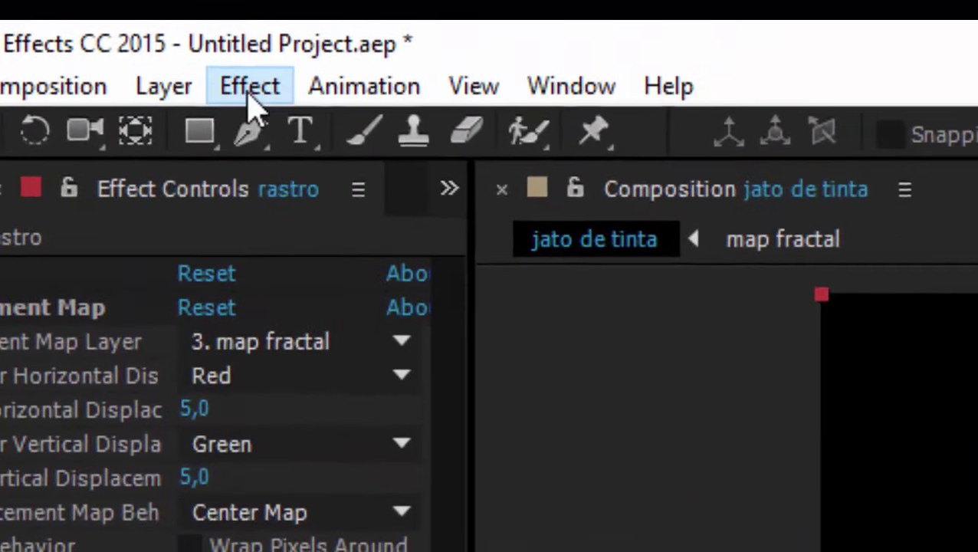
Add Distort > Turbulent Displace to rastro and preview the result
{"action": "left_click", "coordinate": [250, 88]}
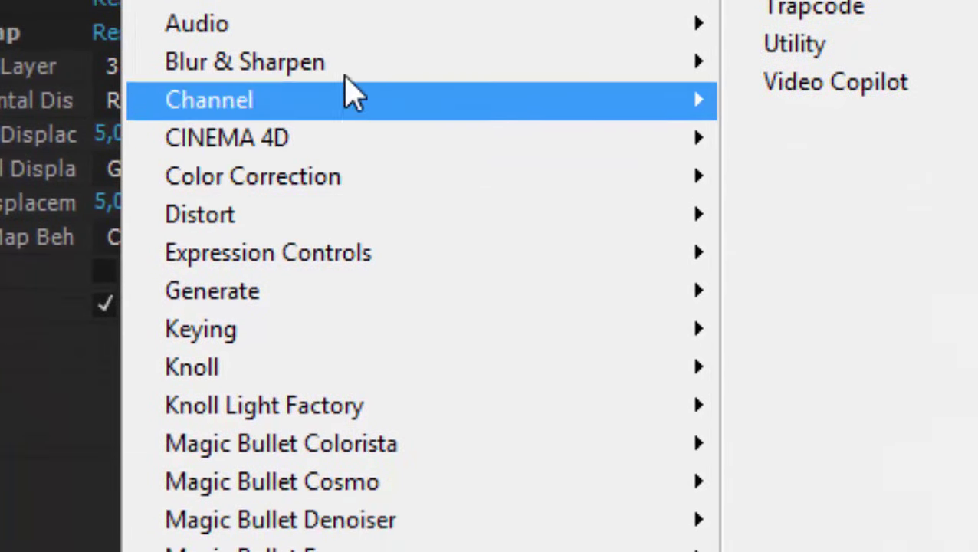
{"action": "mouse_move", "coordinate": [314, 214]}
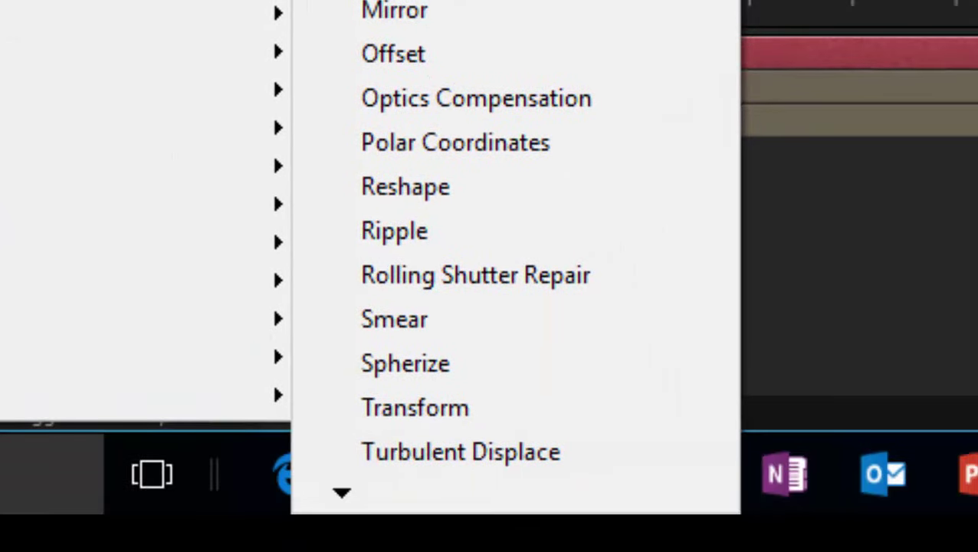
{"action": "left_click", "coordinate": [553, 470]}
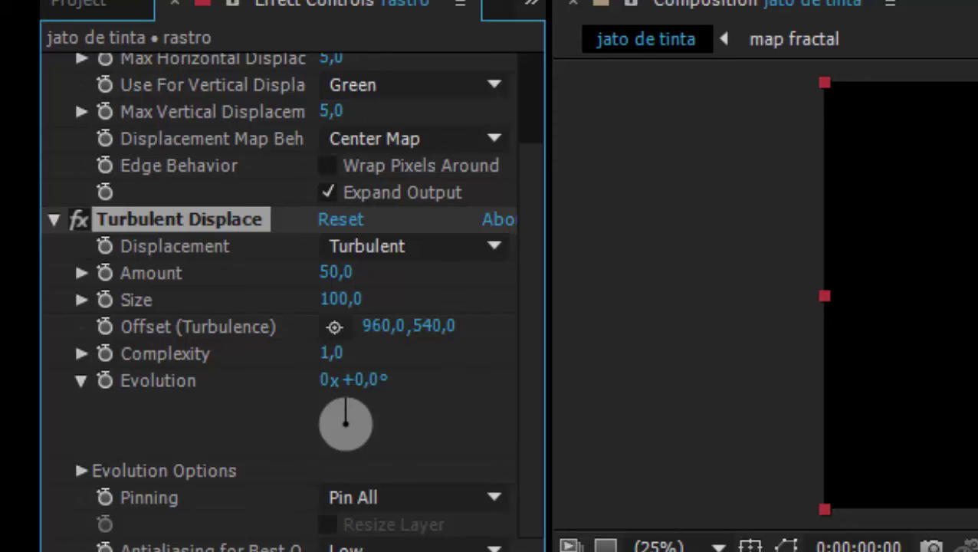
{"action": "key", "text": "space"}
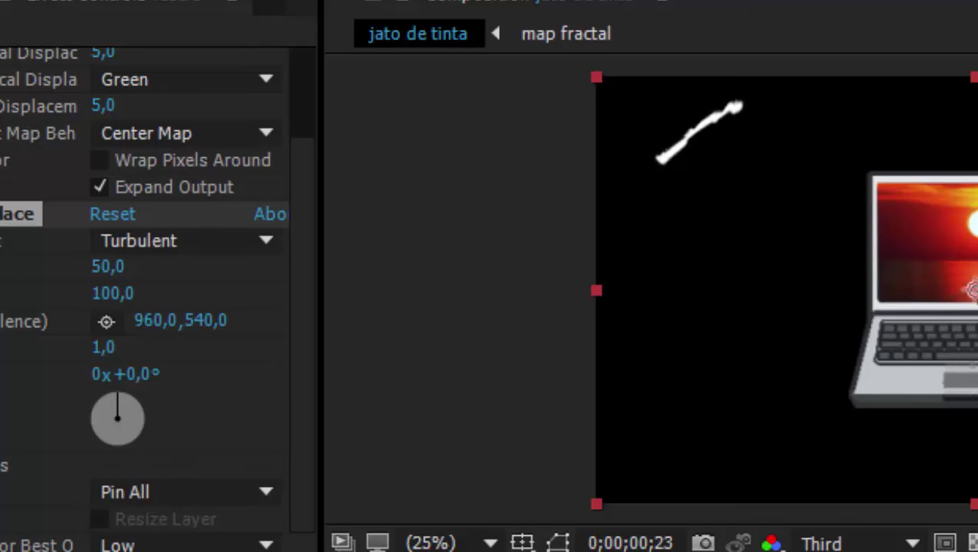
{"action": "key", "text": "space"}
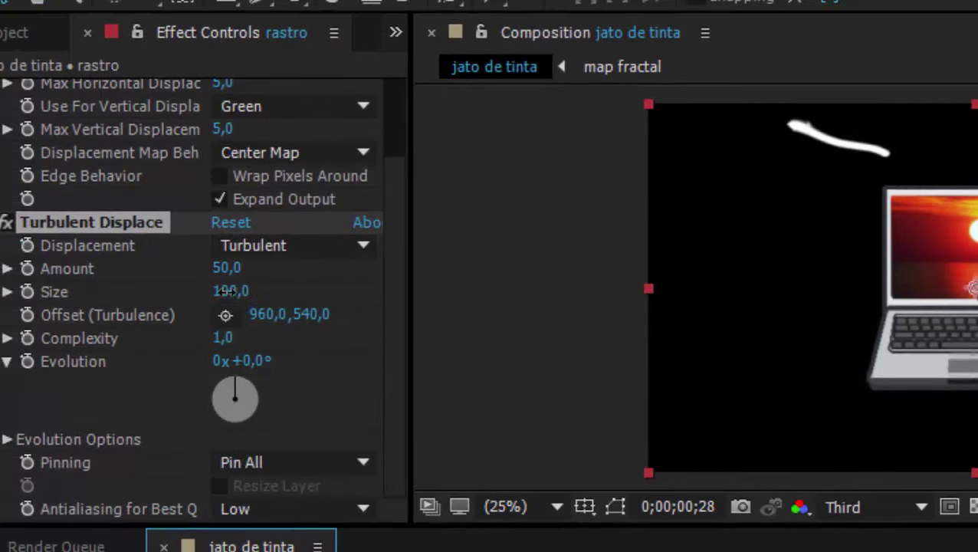
Set Turbulent Displace Size to 20 and preview the finer, wavier trail
{"action": "left_click_drag", "start_coordinate": [226, 291], "coordinate": [124, 293]}
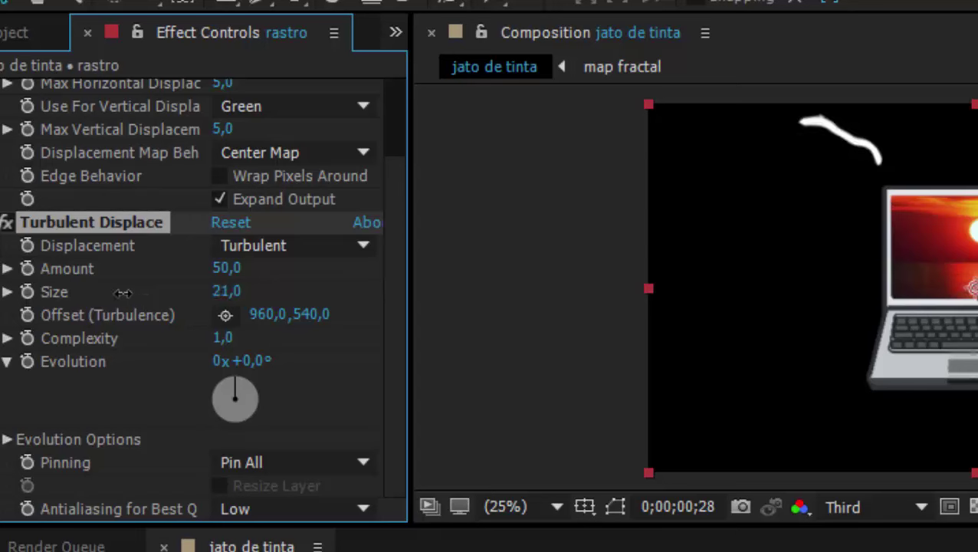
{"action": "left_click", "coordinate": [213, 293]}
{"action": "type", "text": "20"}
{"action": "key", "text": "Return"}
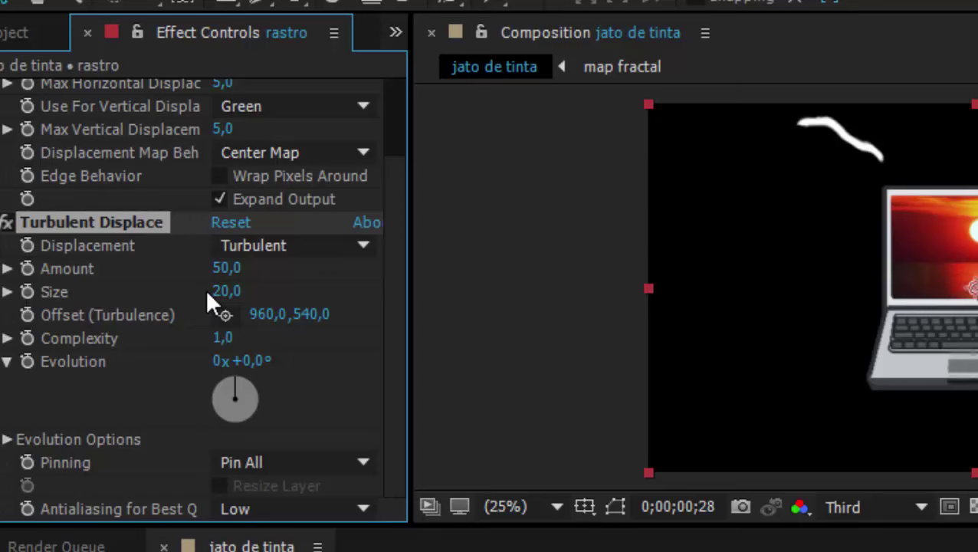
{"action": "key", "text": "space"}
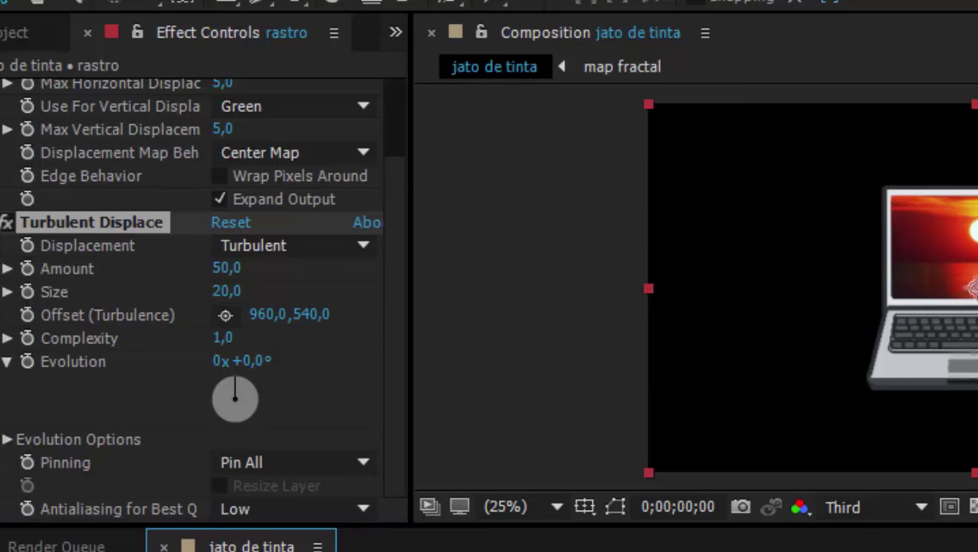
{"action": "key", "text": "space"}
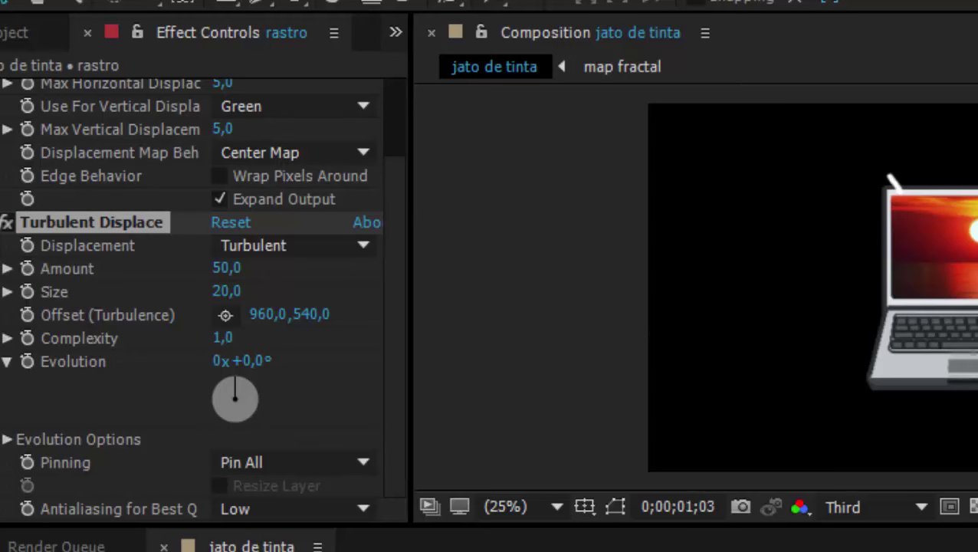
{"action": "left_click", "coordinate": [420, 264]}
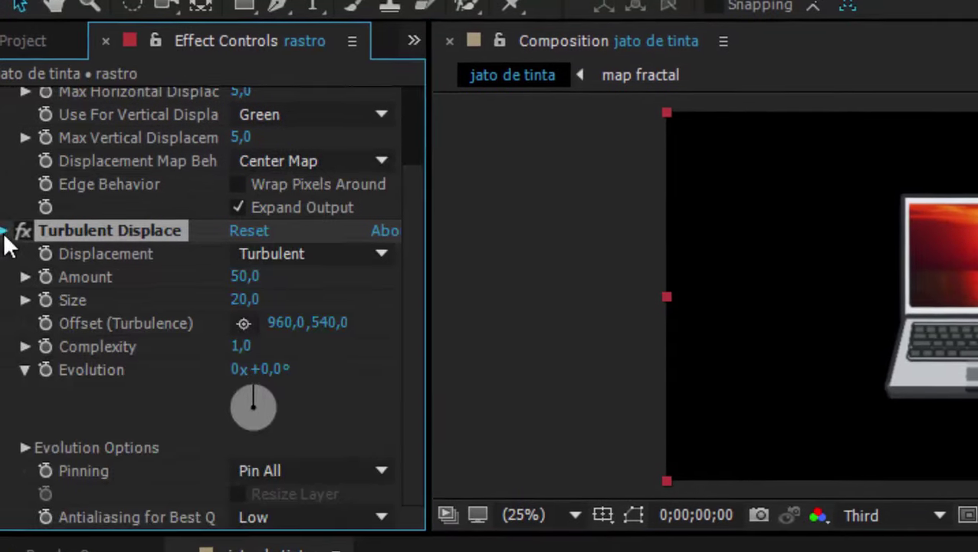
Set the Stroke colour to the laptop's light grey using the eyedropper
{"action": "left_click", "coordinate": [4, 223]}
{"action": "left_click", "coordinate": [13, 127]}
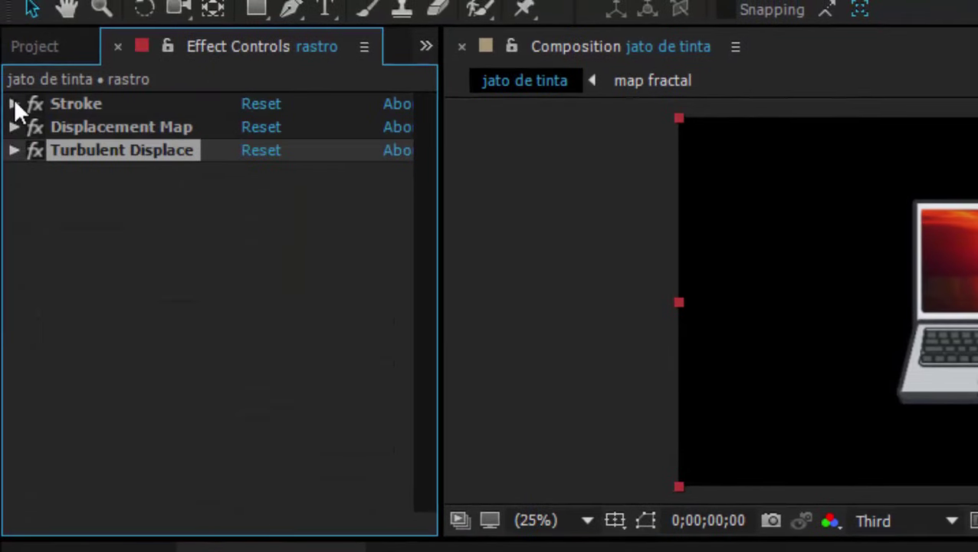
{"action": "left_click", "coordinate": [13, 104]}
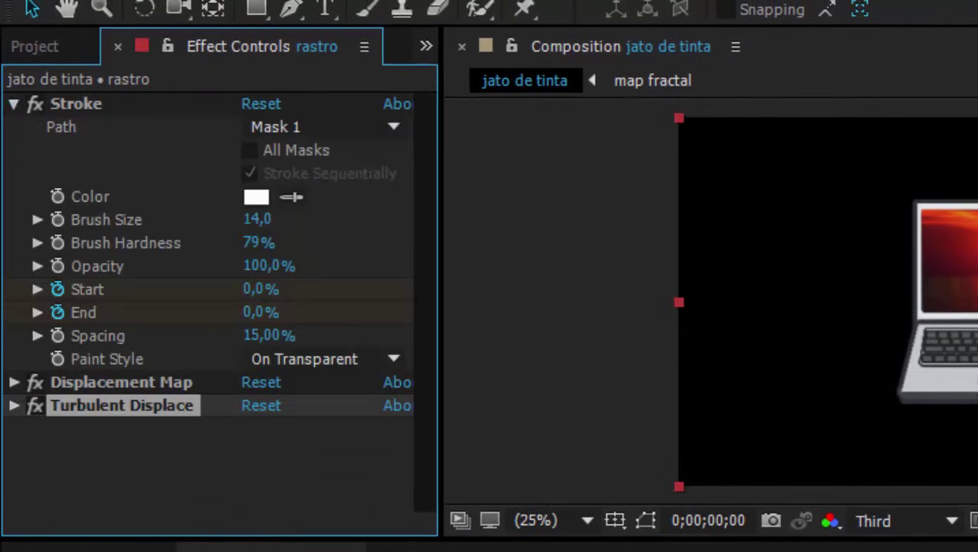
{"action": "left_click", "coordinate": [270, 544]}
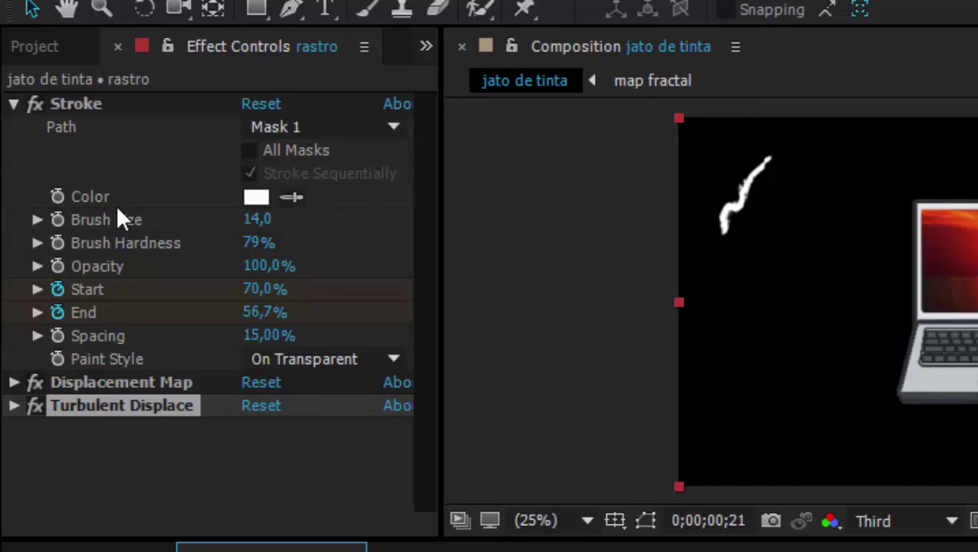
{"action": "left_click", "coordinate": [298, 199]}
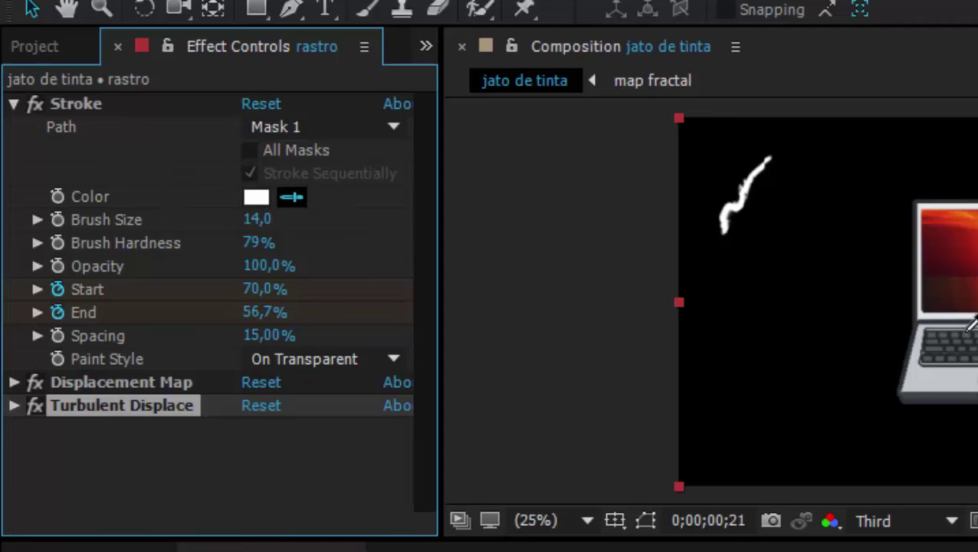
{"action": "left_click", "coordinate": [947, 380]}
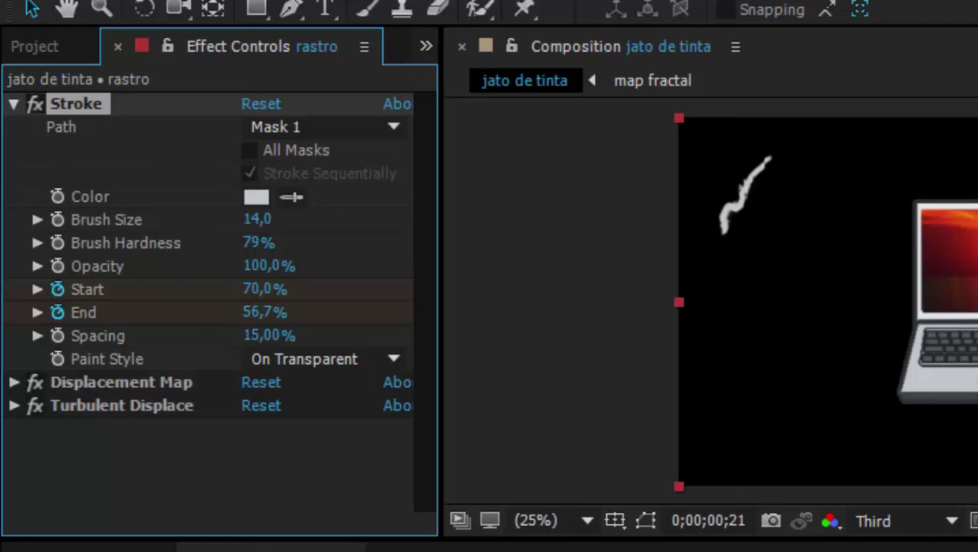
Preview and scrub the timeline to watch the grey trail draw in
{"action": "left_click", "coordinate": [271, 545]}
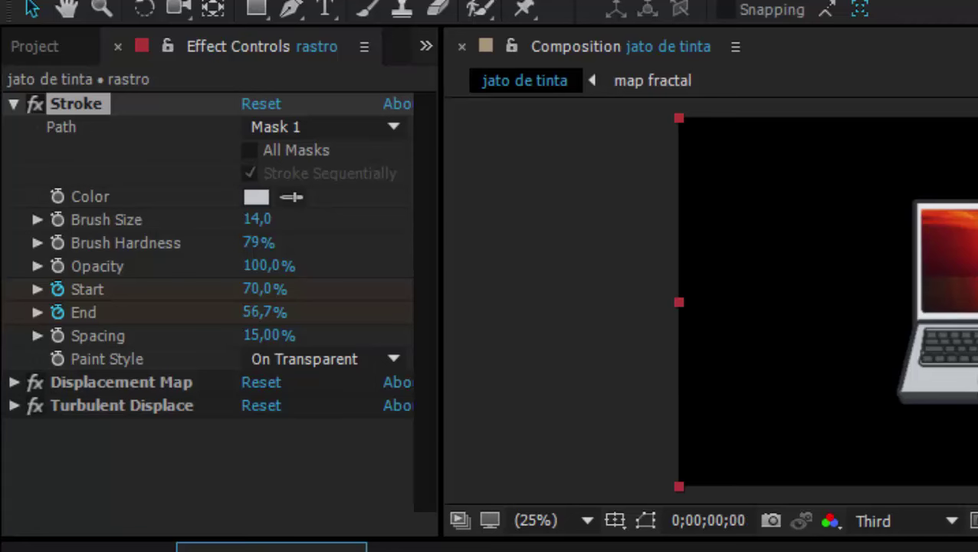
{"action": "key", "text": "space"}
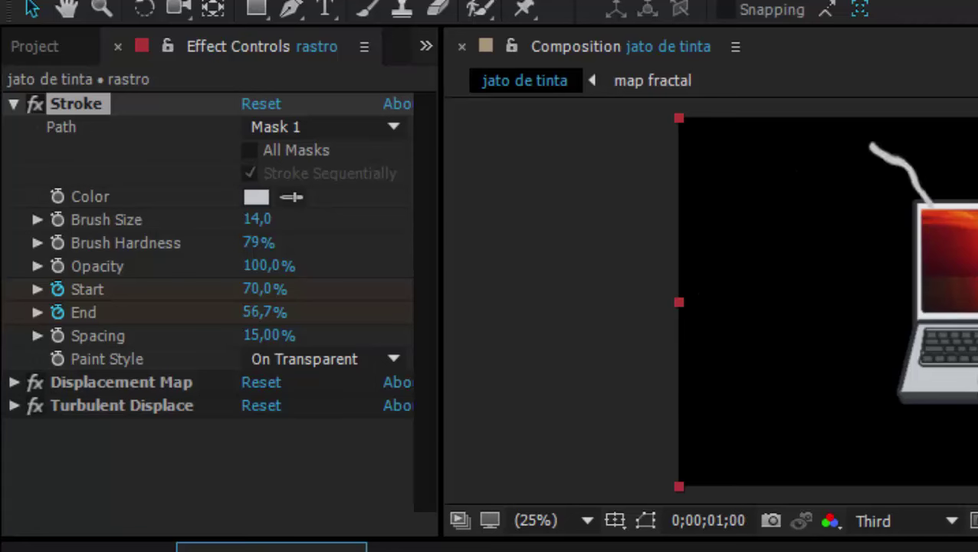
{"action": "key", "text": "space"}
{"action": "key", "text": "space"}
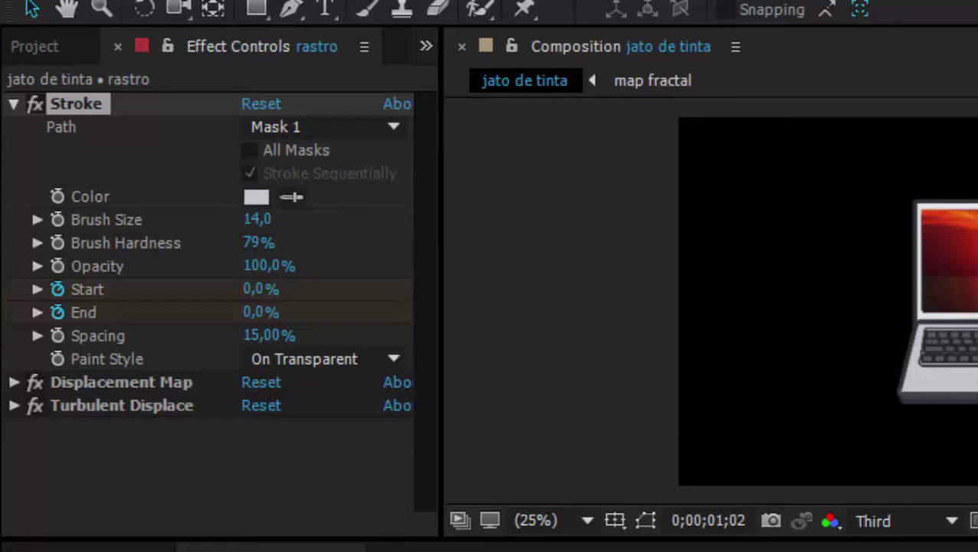
{"action": "key", "text": "space"}
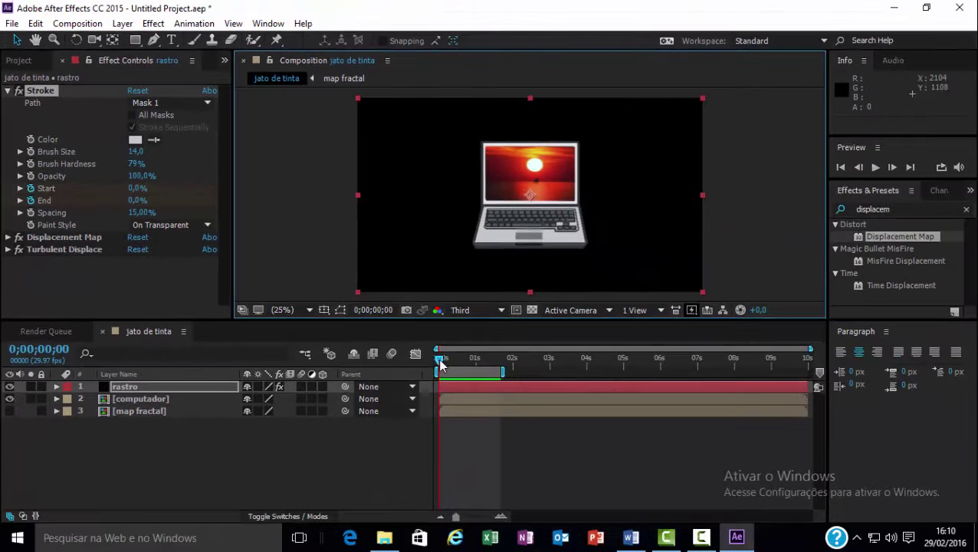
{"action": "mouse_move", "coordinate": [449, 371]}
{"action": "left_mouse_down"}
{"action": "mouse_move", "coordinate": [487, 380]}
{"action": "mouse_move", "coordinate": [474, 371]}
{"action": "left_mouse_up"}
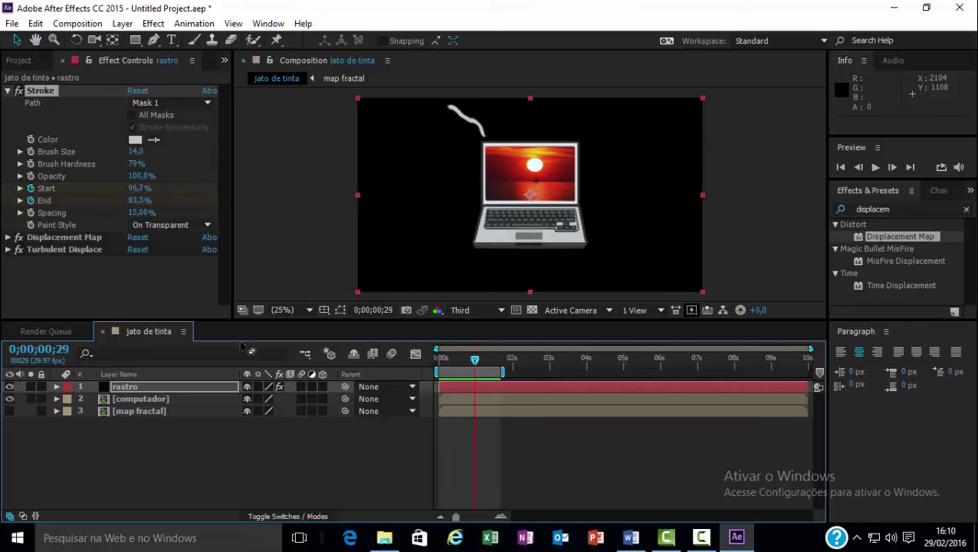
Duplicate rastro with Ctrl+D into rastro 2 and select its Mask 1
{"action": "left_click", "coordinate": [156, 385]}
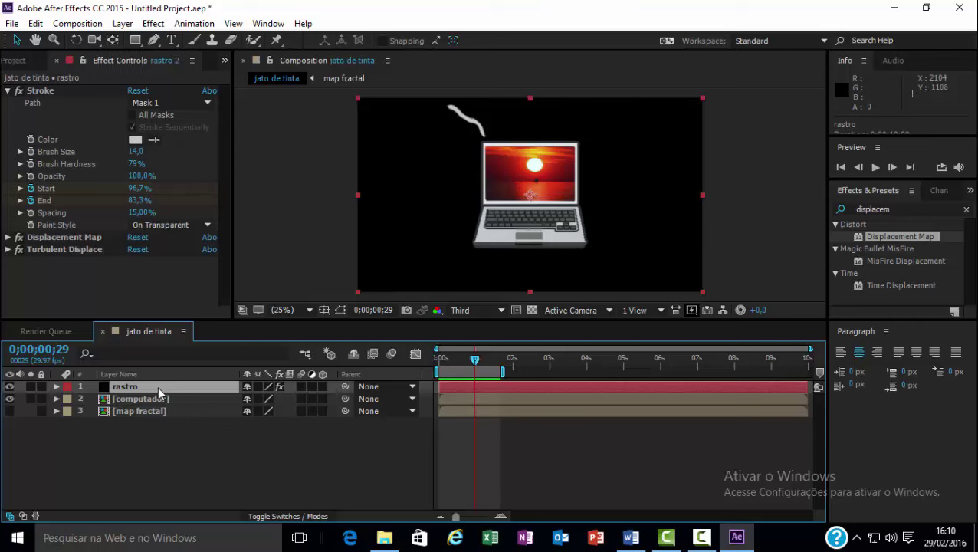
{"action": "key", "text": "ctrl+d"}
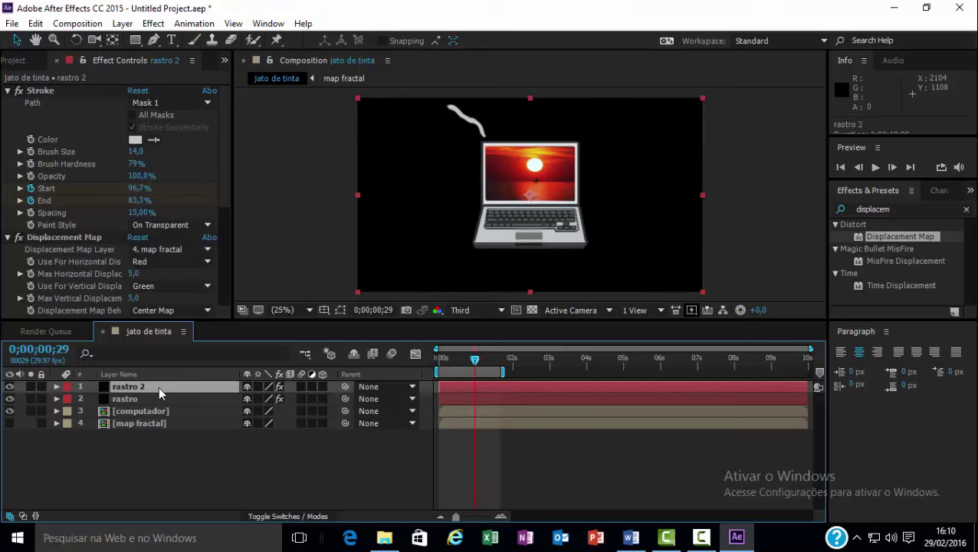
{"action": "key", "text": "m"}
{"action": "left_click", "coordinate": [116, 402]}
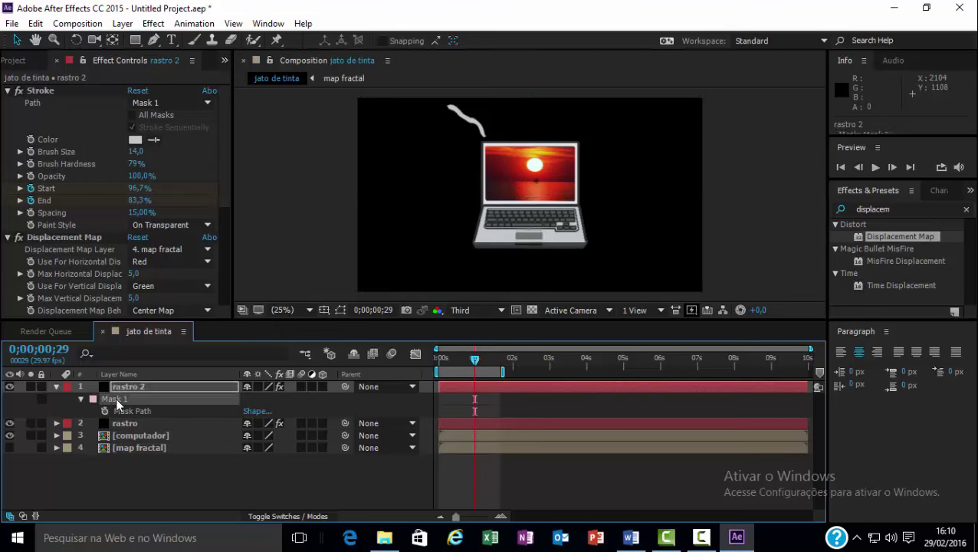
Show rastro 2's Mask 1 path in the viewer and select it for editing
{"action": "left_click", "coordinate": [341, 316]}
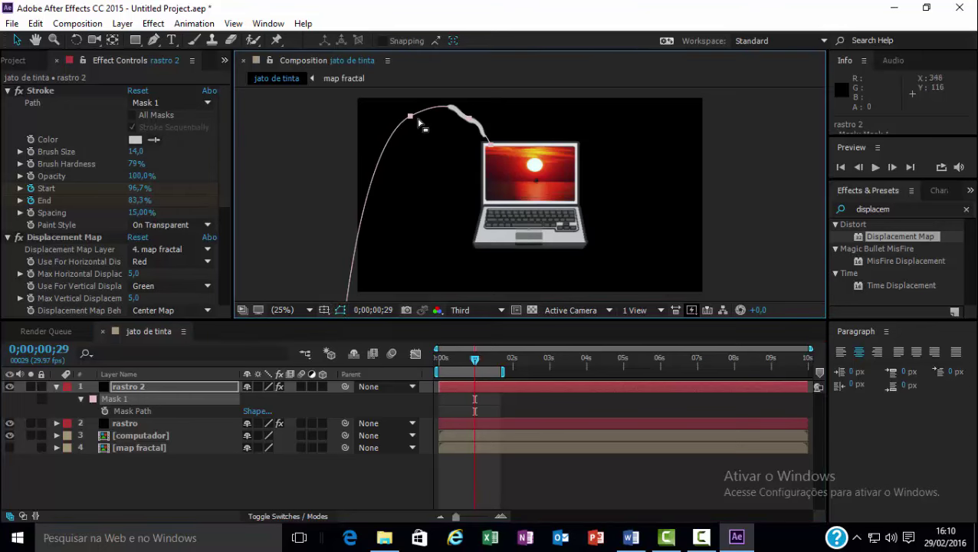
{"action": "mouse_move", "coordinate": [475, 366]}
{"action": "left_mouse_down"}
{"action": "mouse_move", "coordinate": [457, 373]}
{"action": "mouse_move", "coordinate": [470, 360]}
{"action": "left_mouse_up"}
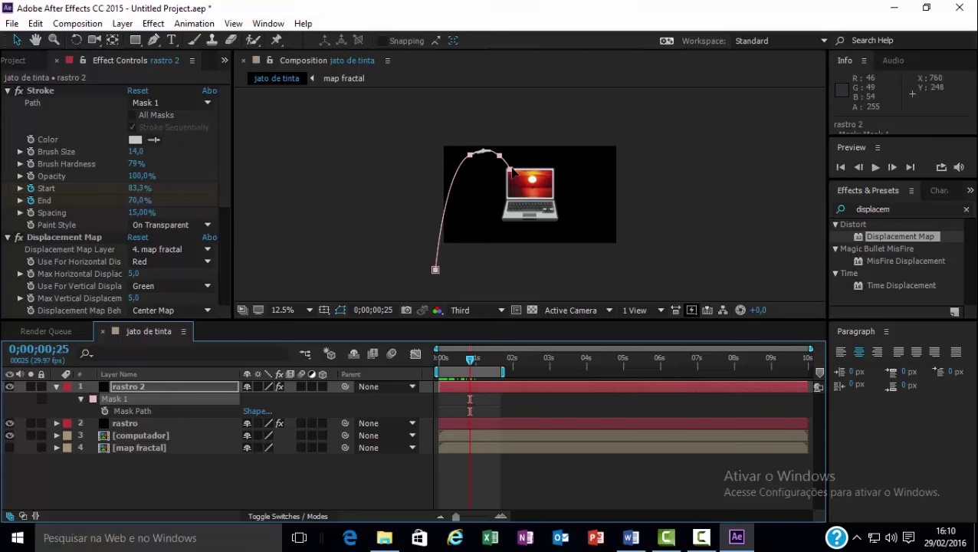
{"action": "left_click_drag", "start_coordinate": [513, 172], "coordinate": [518, 173]}
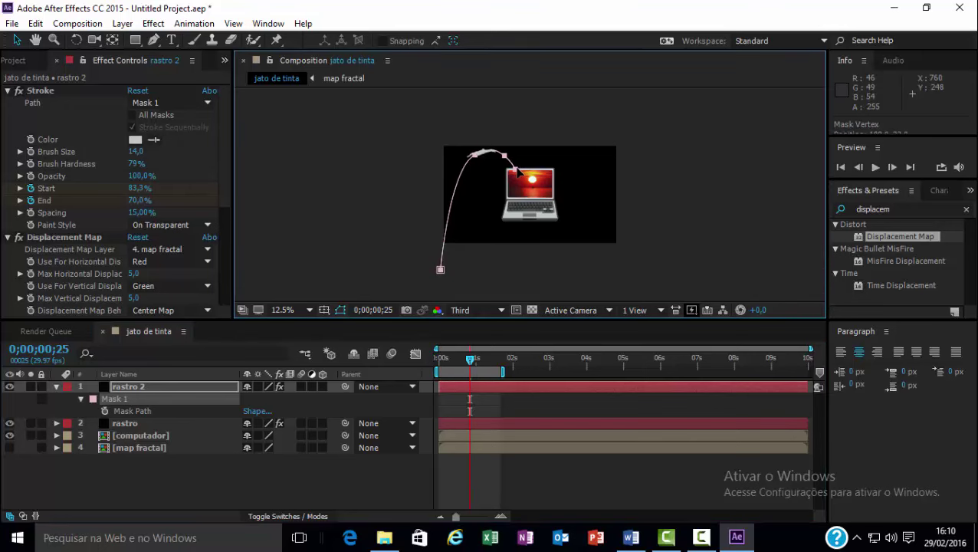
{"action": "left_click", "coordinate": [156, 410]}
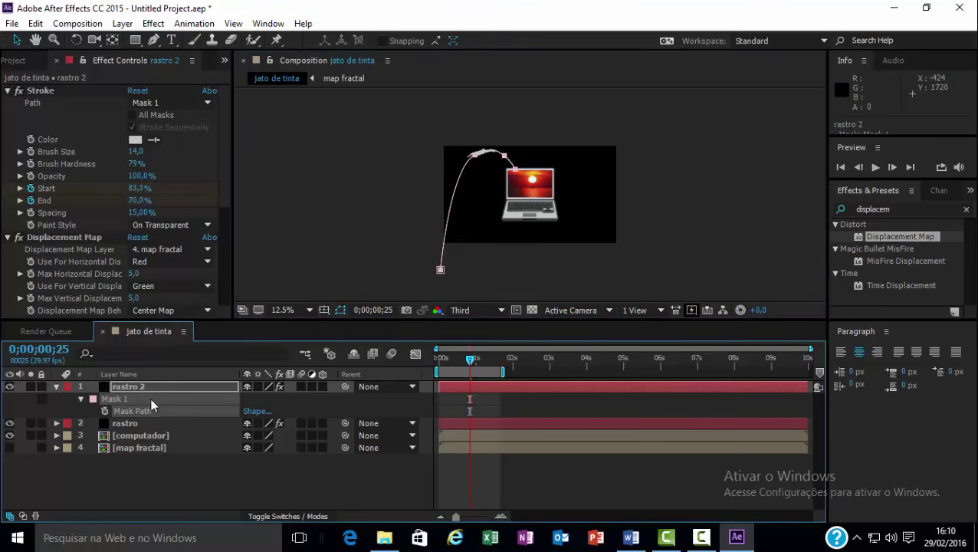
{"action": "left_click", "coordinate": [155, 386]}
{"action": "left_click", "coordinate": [149, 399]}
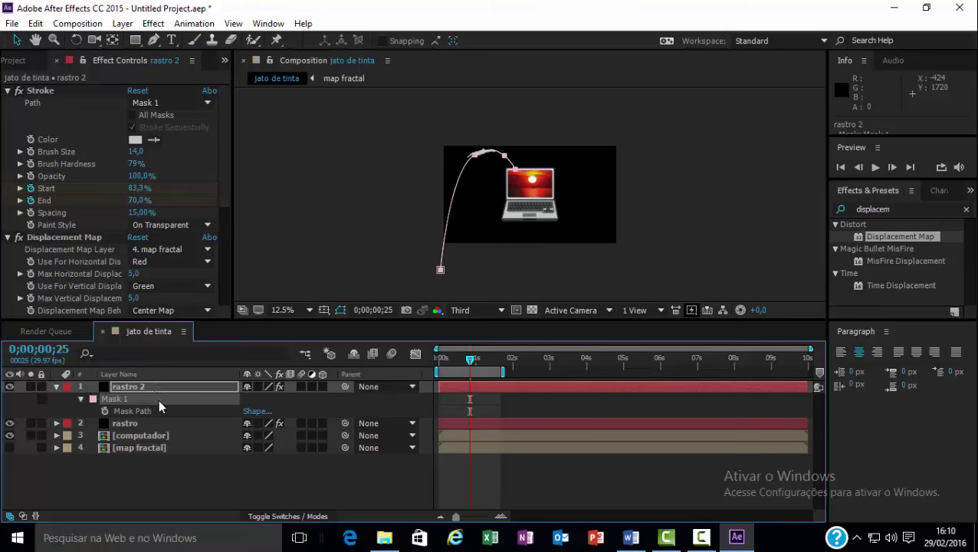
{"action": "left_click", "coordinate": [505, 275]}
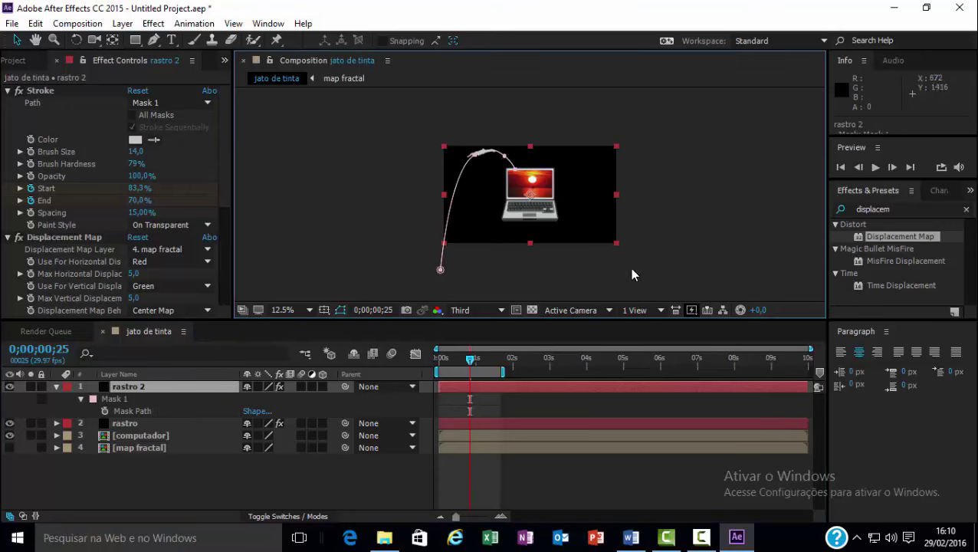
{"action": "left_click", "coordinate": [571, 269]}
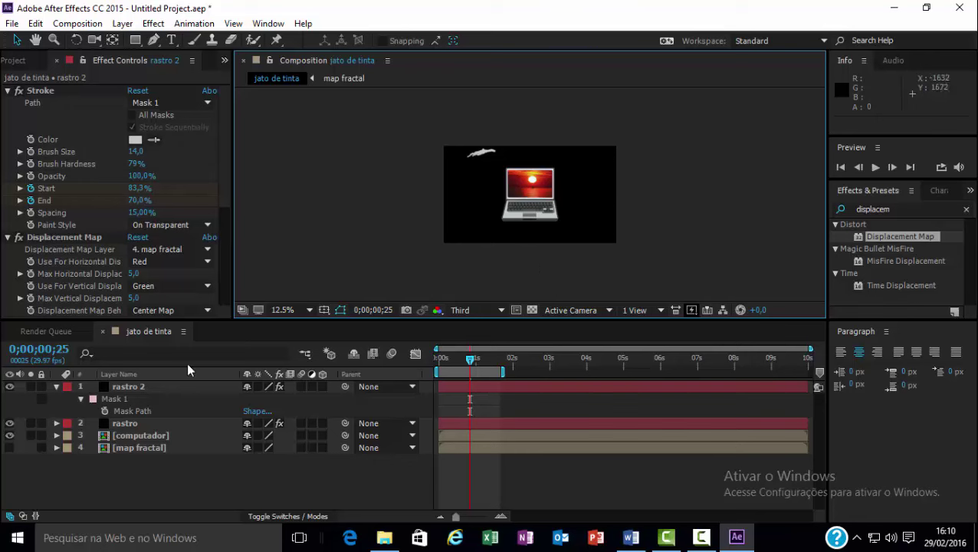
{"action": "left_click", "coordinate": [169, 398]}
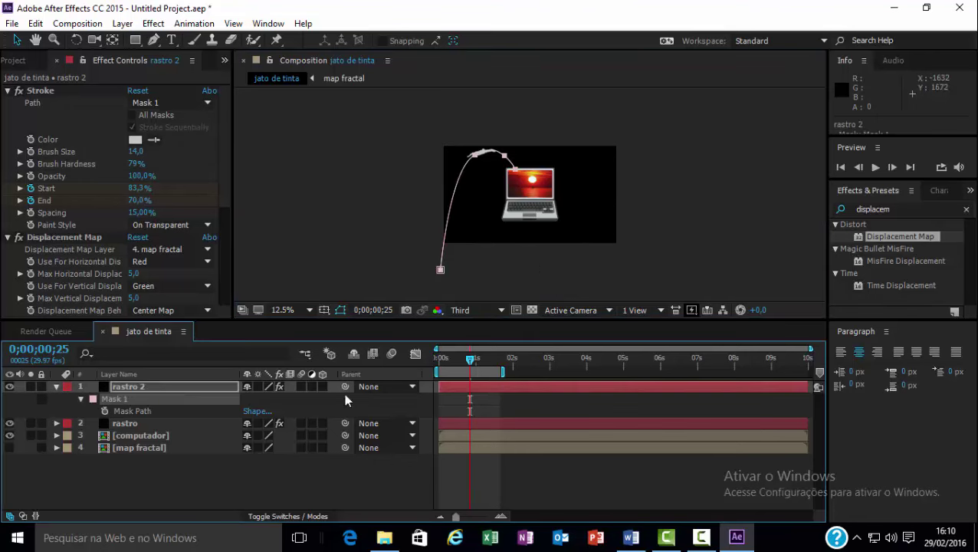
{"action": "left_click", "coordinate": [528, 268]}
Drag the mask vertices and Bezier handles to bend the arc into a wider curve
{"action": "left_click_drag", "start_coordinate": [439, 270], "coordinate": [422, 266]}
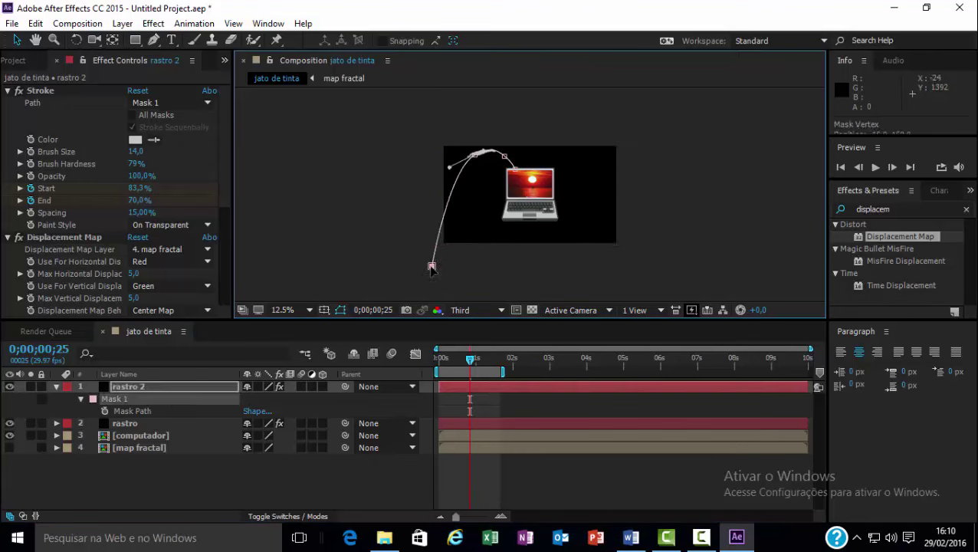
{"action": "left_click_drag", "start_coordinate": [538, 176], "coordinate": [521, 172]}
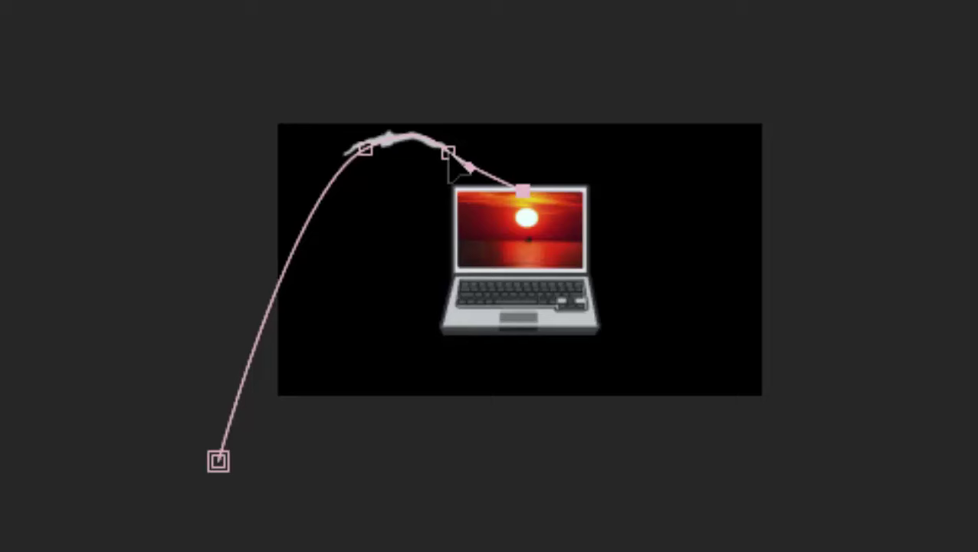
{"action": "left_click_drag", "start_coordinate": [449, 152], "coordinate": [478, 139]}
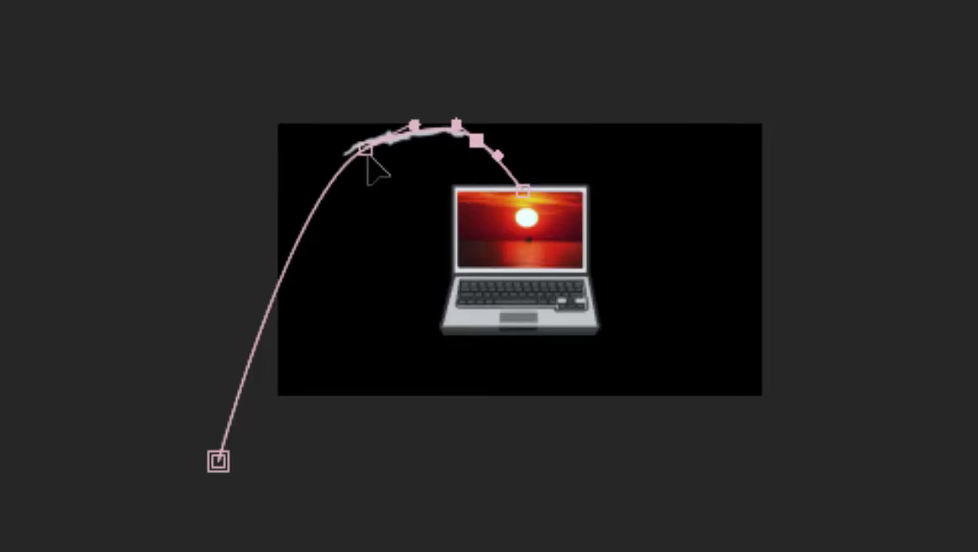
{"action": "mouse_move", "coordinate": [365, 148]}
{"action": "left_mouse_down"}
{"action": "mouse_move", "coordinate": [355, 145]}
{"action": "mouse_move", "coordinate": [360, 191]}
{"action": "mouse_move", "coordinate": [373, 175]}
{"action": "mouse_move", "coordinate": [355, 178]}
{"action": "left_mouse_up"}
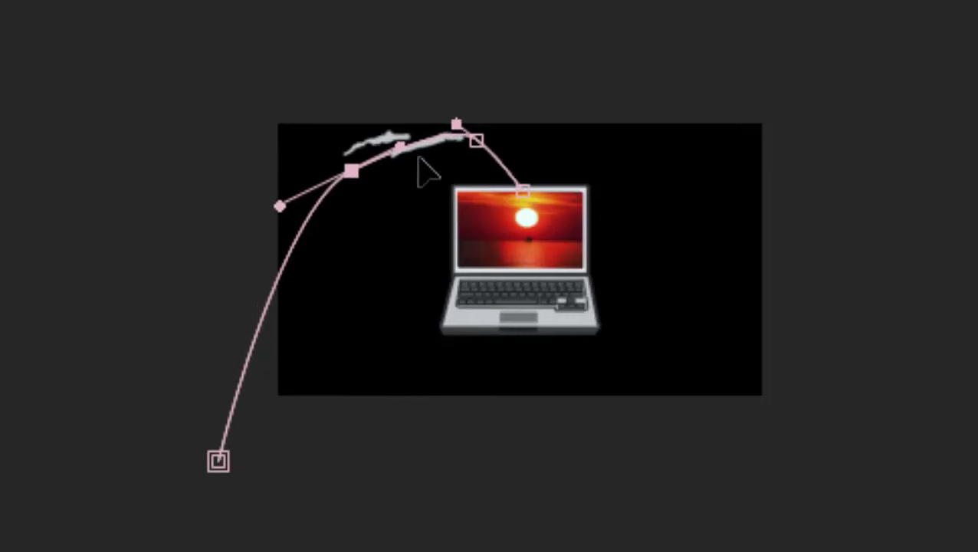
{"action": "mouse_move", "coordinate": [399, 148]}
{"action": "left_mouse_down"}
{"action": "mouse_move", "coordinate": [399, 157]}
{"action": "mouse_move", "coordinate": [388, 149]}
{"action": "mouse_move", "coordinate": [338, 167]}
{"action": "mouse_move", "coordinate": [318, 194]}
{"action": "left_mouse_up"}
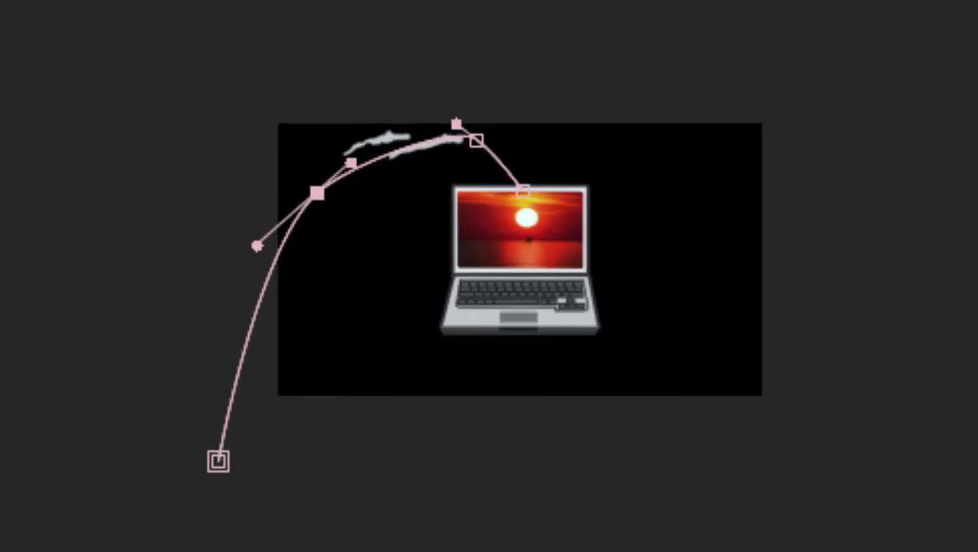
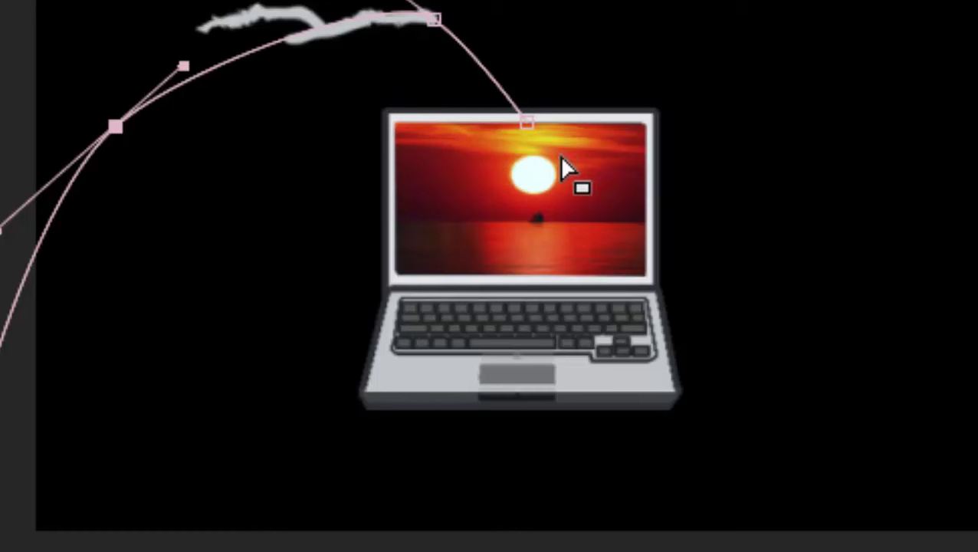
Reshape rastro 2's trail curve near the laptop and sample yellow for its stroke colour
{"action": "left_click_drag", "start_coordinate": [526, 123], "coordinate": [528, 134]}
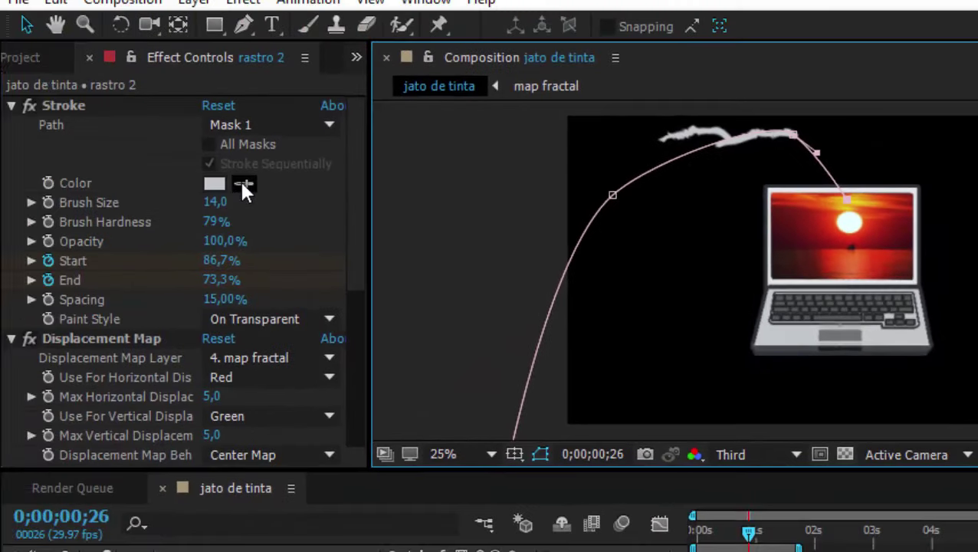
{"action": "left_click", "coordinate": [243, 183]}
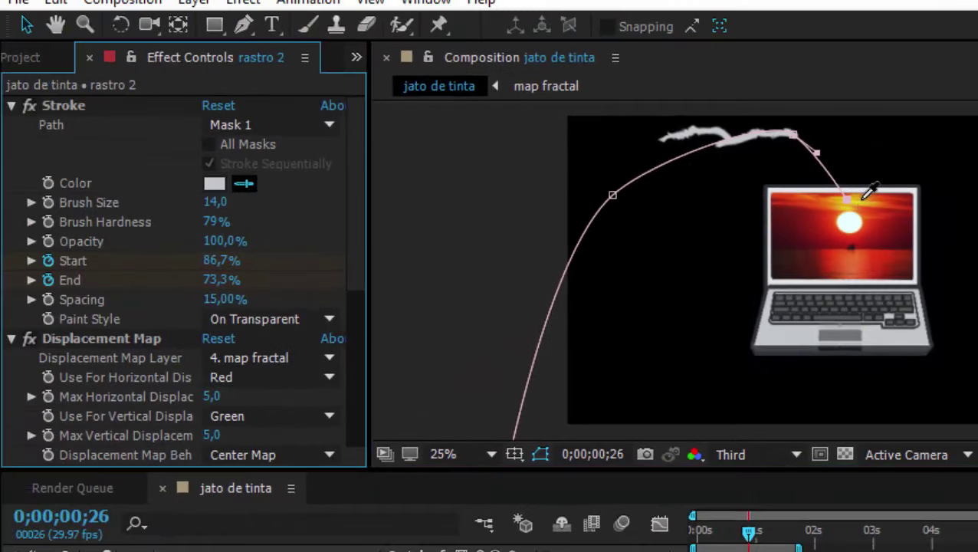
{"action": "left_click", "coordinate": [862, 200]}
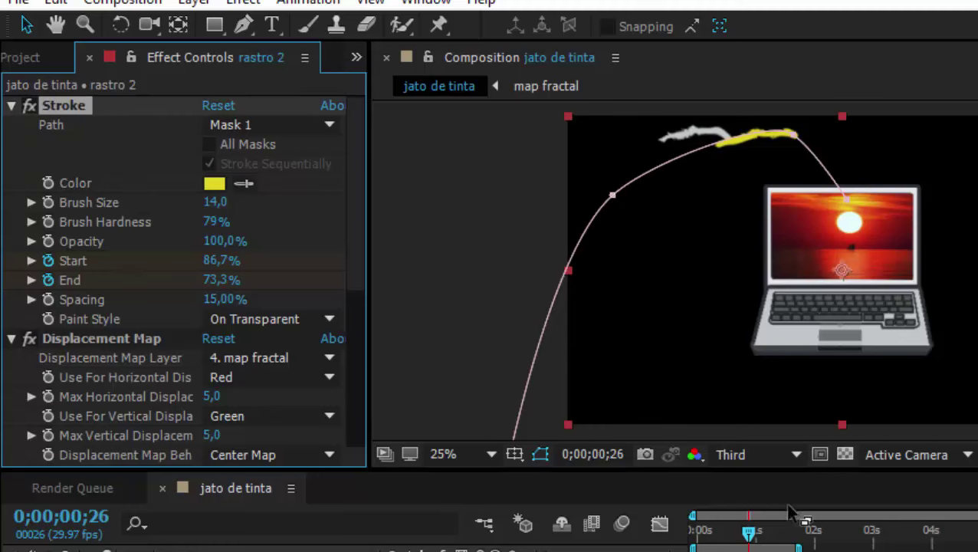
Preview the yellow trail animation from frame 0
{"action": "left_click_drag", "start_coordinate": [748, 530], "coordinate": [697, 530]}
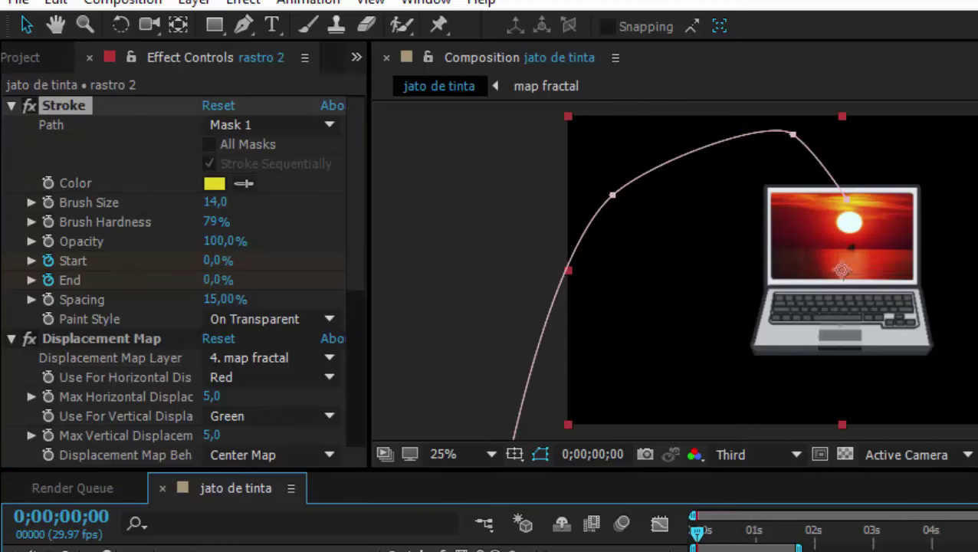
{"action": "key", "text": "space"}
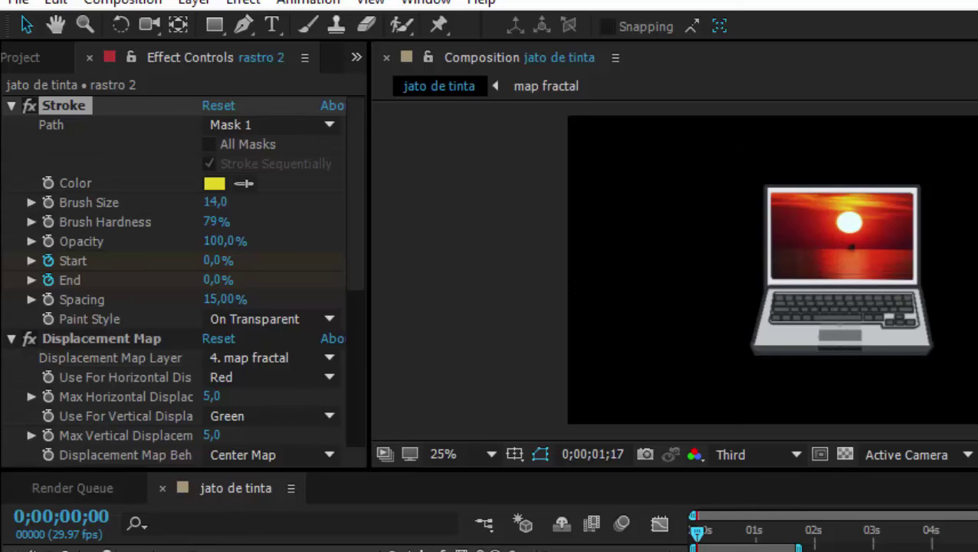
{"action": "key", "text": "space"}
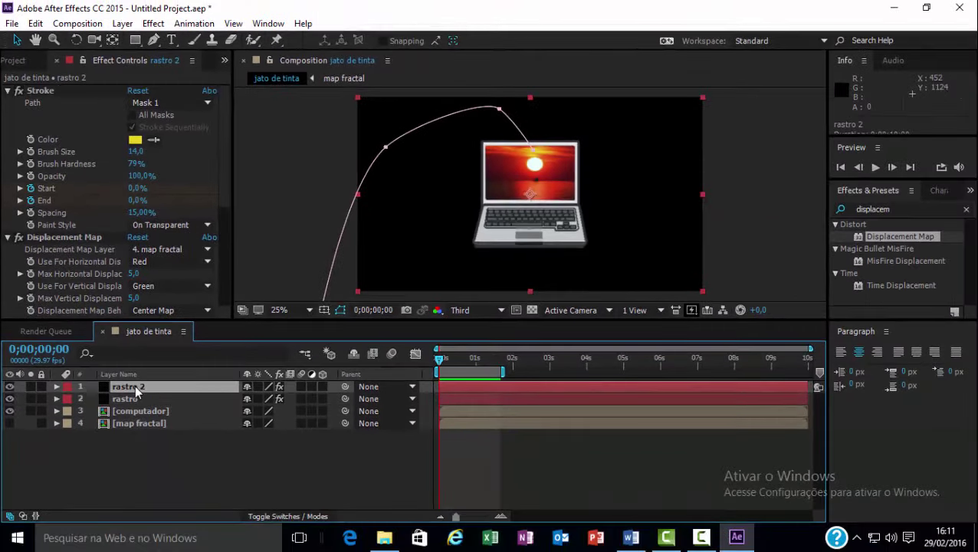
Duplicate rastro 2 as rastro 3, zoom to 12.5% and reveal its Mask 1 path
{"action": "key", "text": "ctrl+d"}
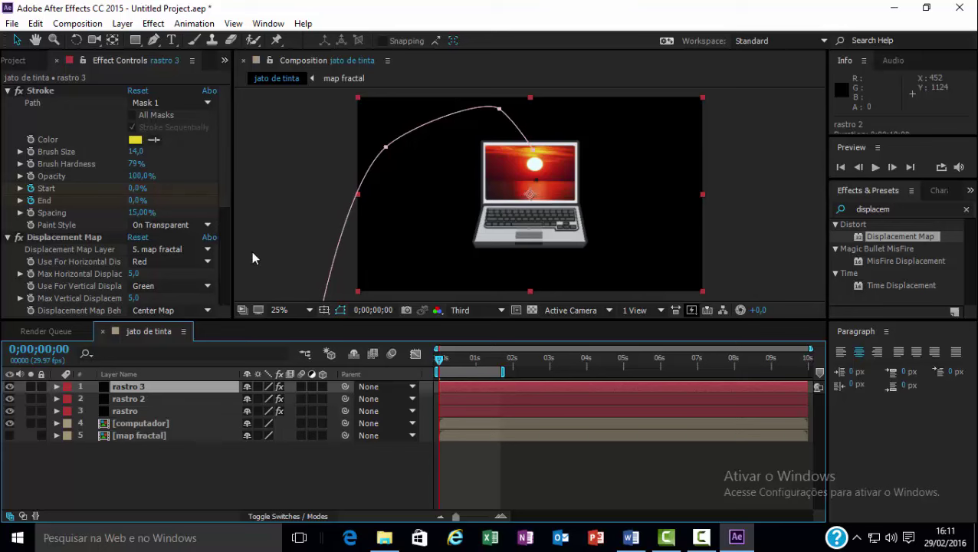
{"action": "key", "text": "comma"}
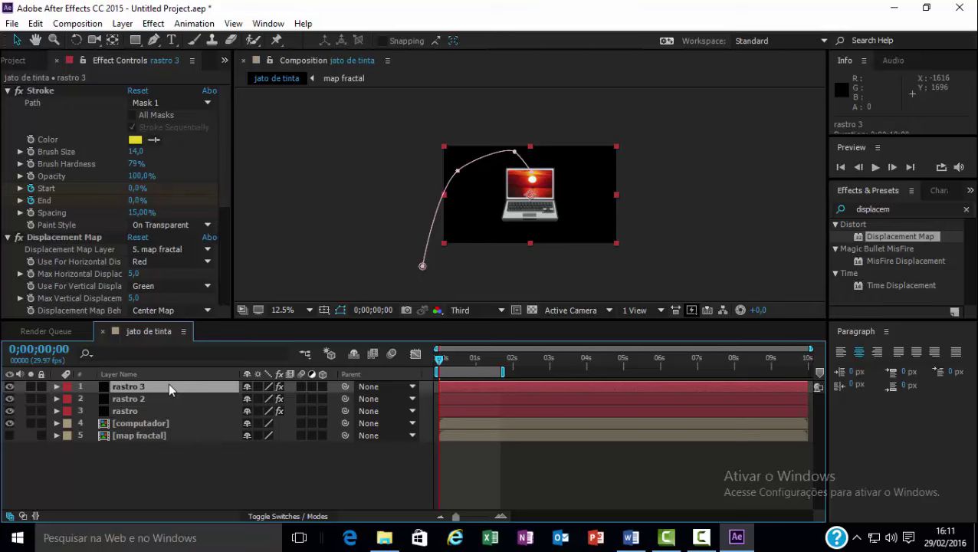
{"action": "key", "text": "m"}
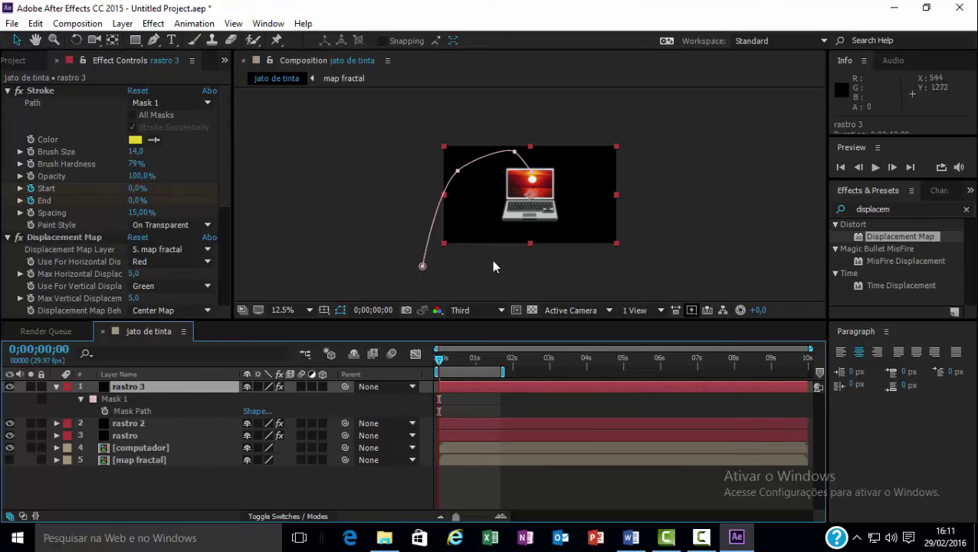
{"action": "left_click", "coordinate": [493, 266]}
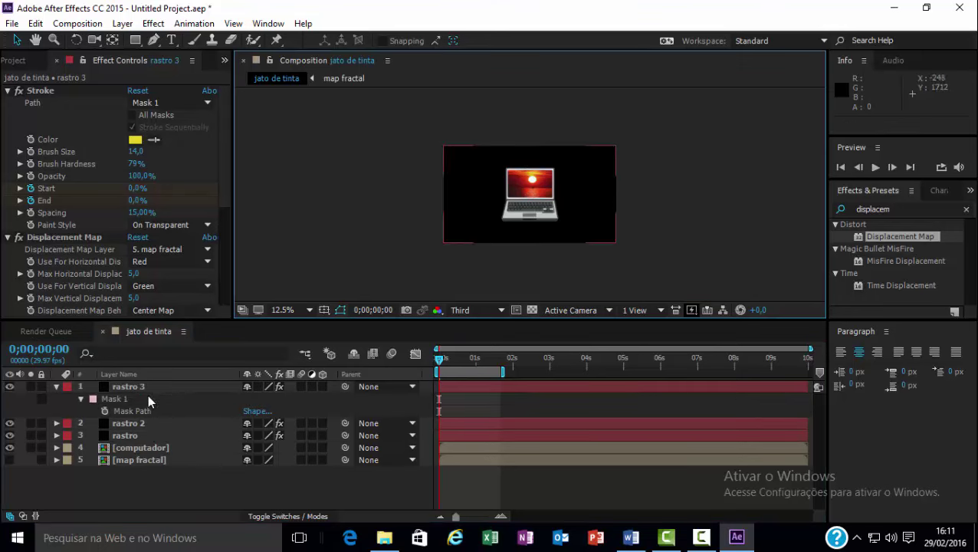
{"action": "left_click", "coordinate": [148, 396]}
{"action": "left_click", "coordinate": [526, 245]}
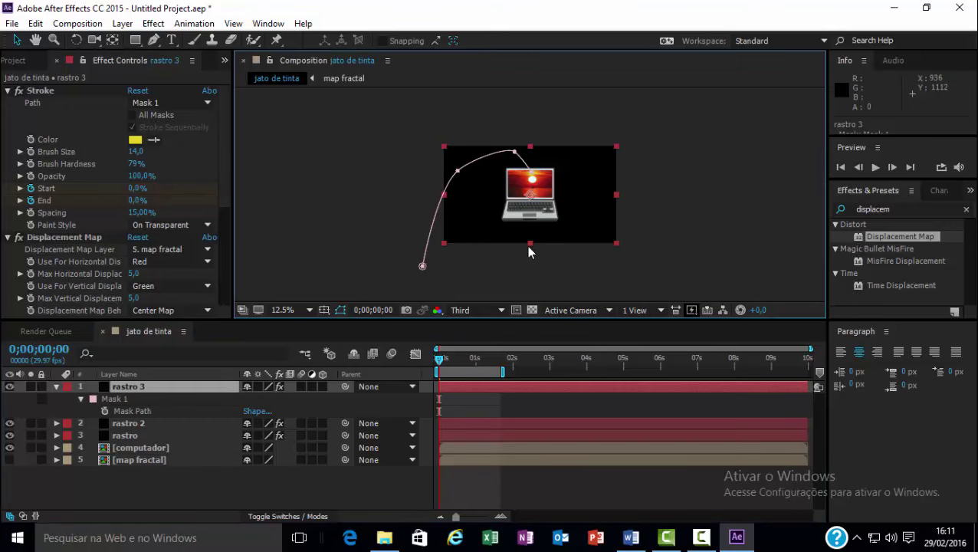
Drag rastro 3's mask vertices and handles into a new arc ending on the laptop
{"action": "left_click_drag", "start_coordinate": [532, 178], "coordinate": [551, 170]}
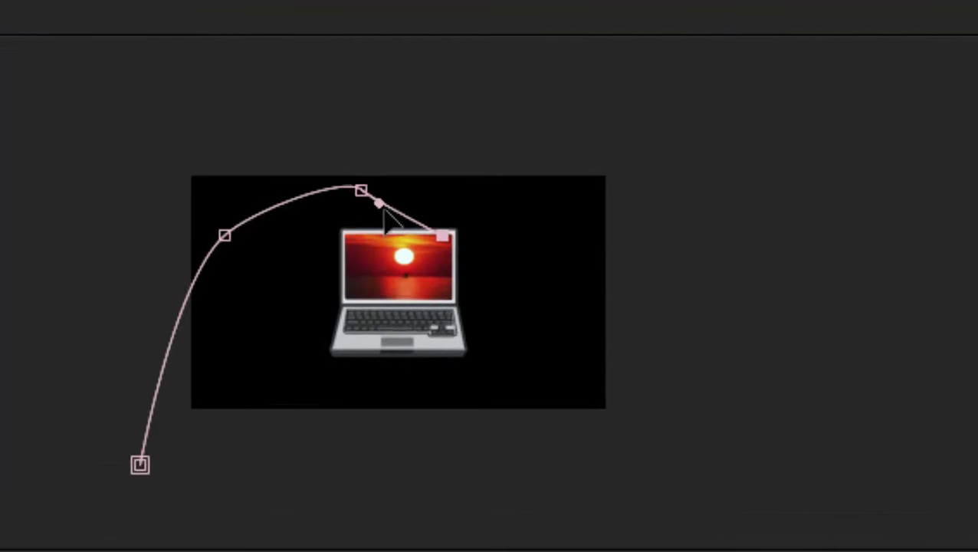
{"action": "left_click_drag", "start_coordinate": [395, 201], "coordinate": [423, 190]}
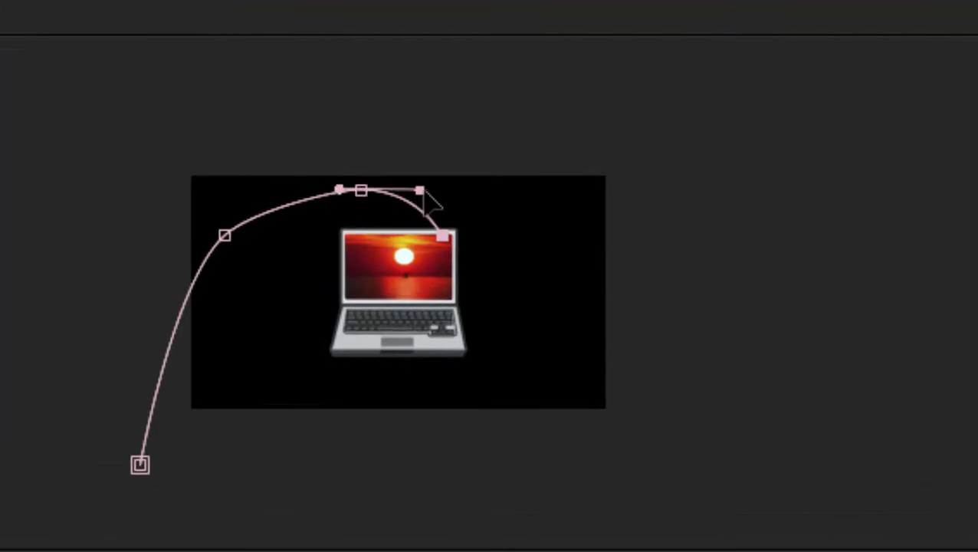
{"action": "left_click", "coordinate": [361, 190]}
{"action": "left_click_drag", "start_coordinate": [361, 191], "coordinate": [315, 189]}
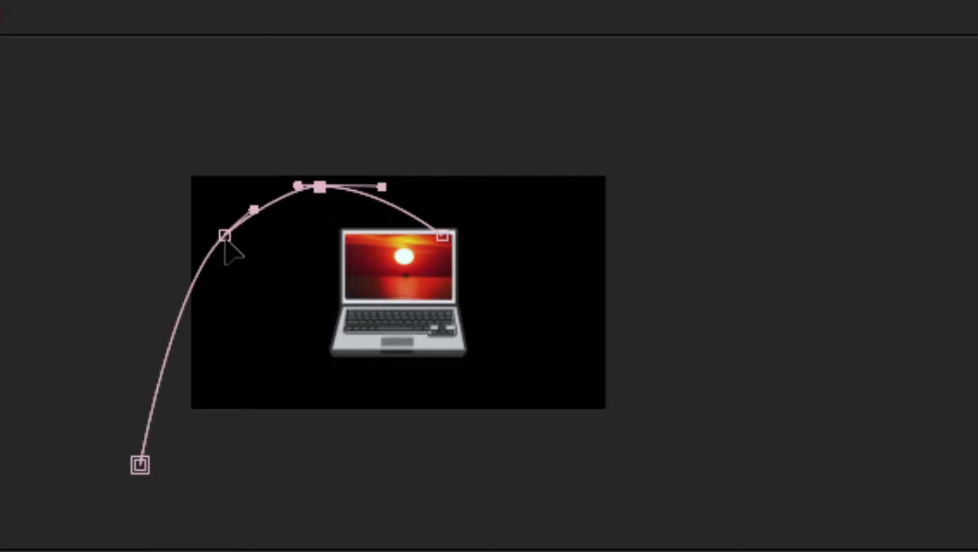
{"action": "left_click_drag", "start_coordinate": [225, 236], "coordinate": [234, 240]}
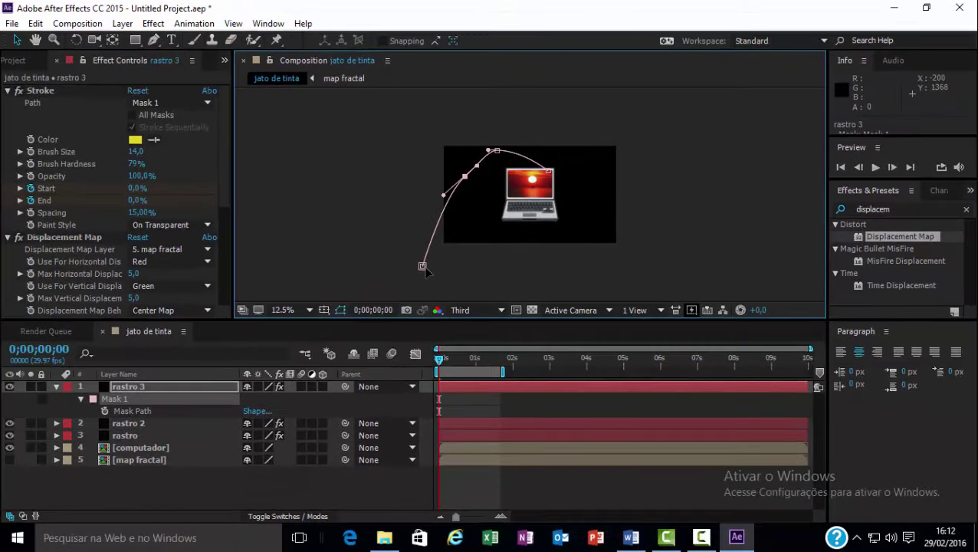
{"action": "left_click_drag", "start_coordinate": [426, 268], "coordinate": [433, 269]}
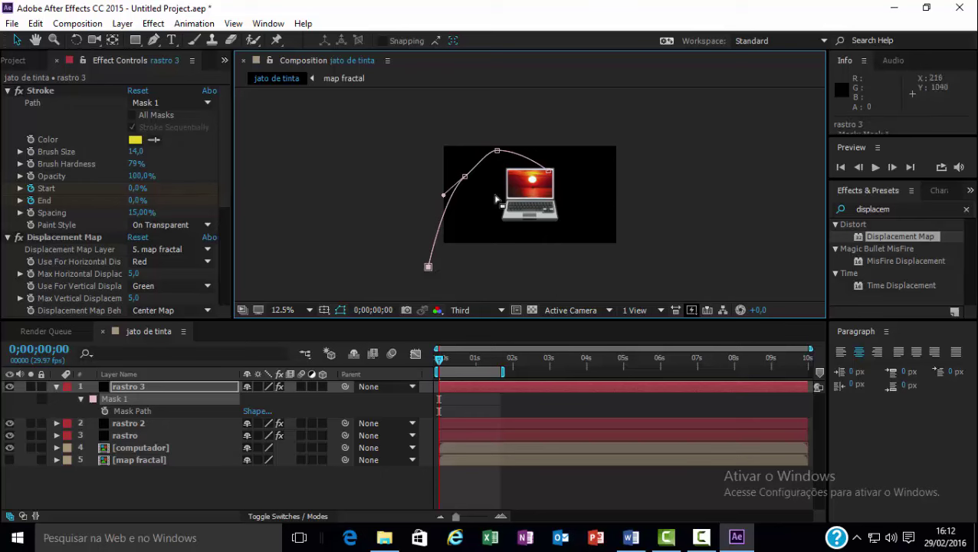
{"action": "left_click", "coordinate": [498, 151]}
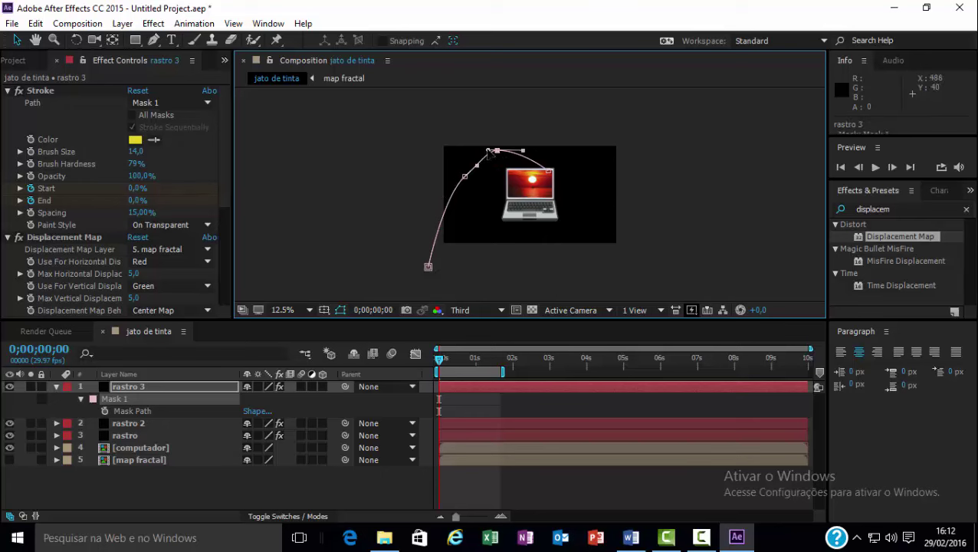
{"action": "left_click_drag", "start_coordinate": [488, 152], "coordinate": [475, 155]}
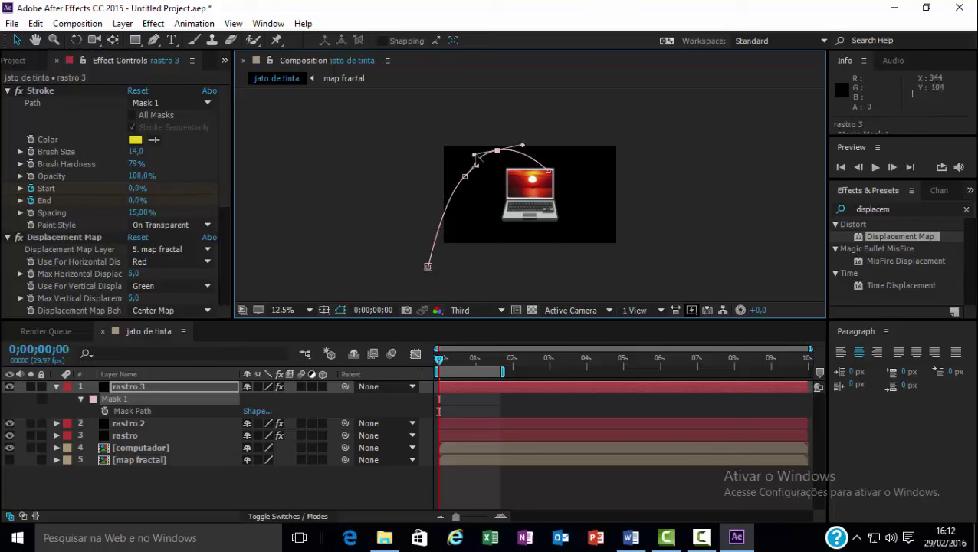
{"action": "left_click", "coordinate": [477, 163]}
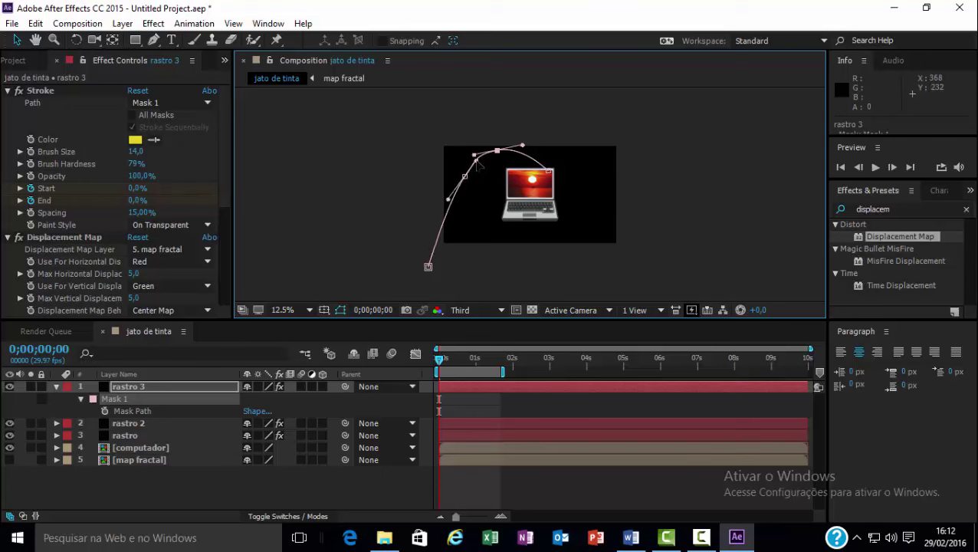
{"action": "left_click", "coordinate": [667, 237]}
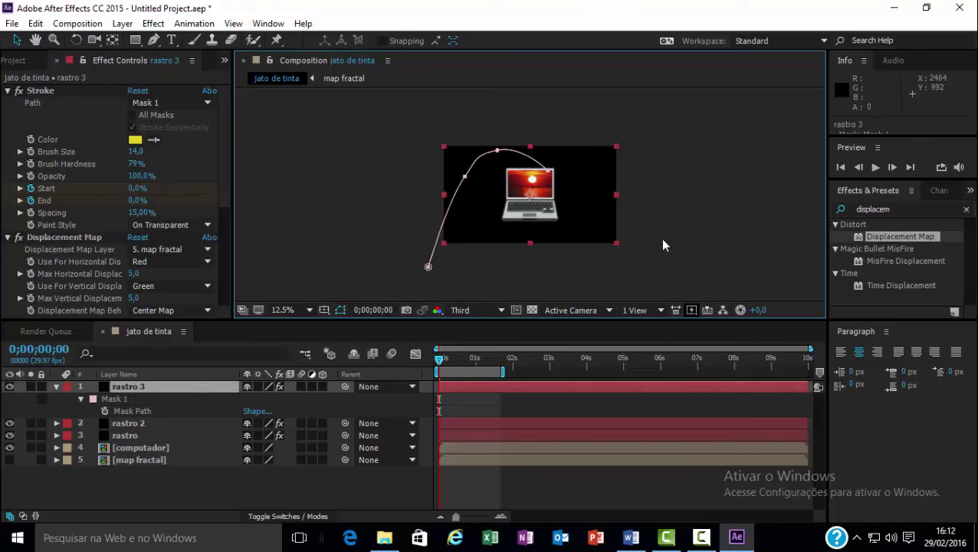
Sample red from the laptop's sunset screen for rastro 3's stroke and preview the trails
{"action": "left_click", "coordinate": [154, 142]}
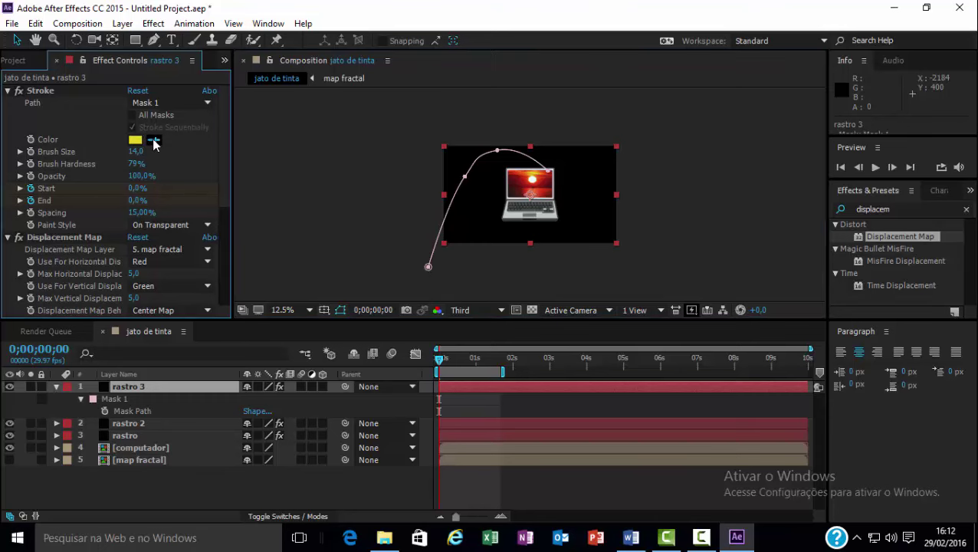
{"action": "left_click", "coordinate": [545, 175]}
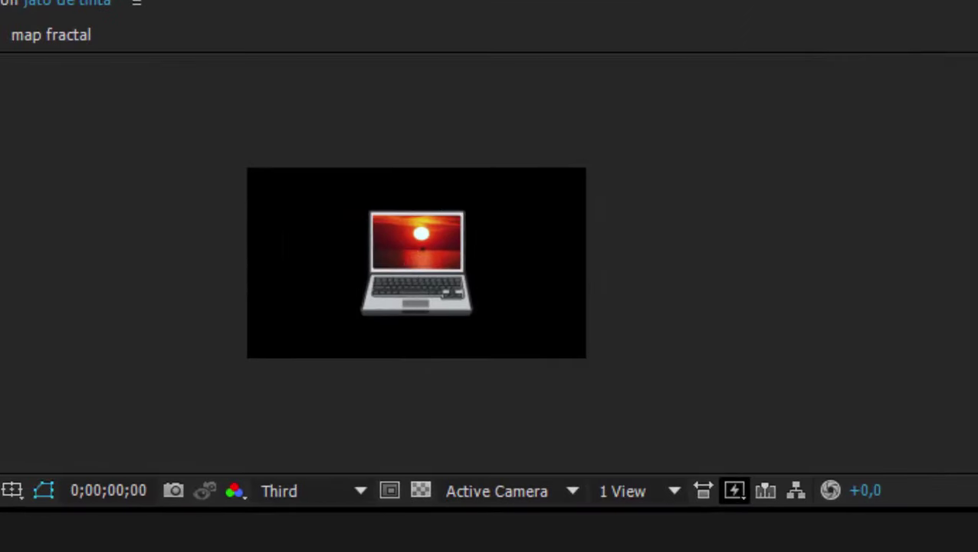
{"action": "key", "text": "space"}
{"action": "key", "text": "period"}
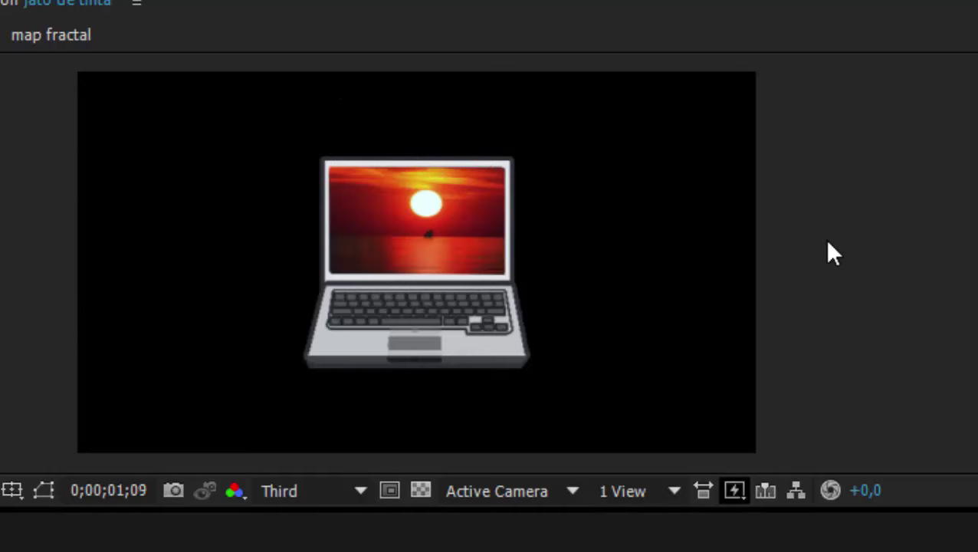
{"action": "key", "text": "space"}
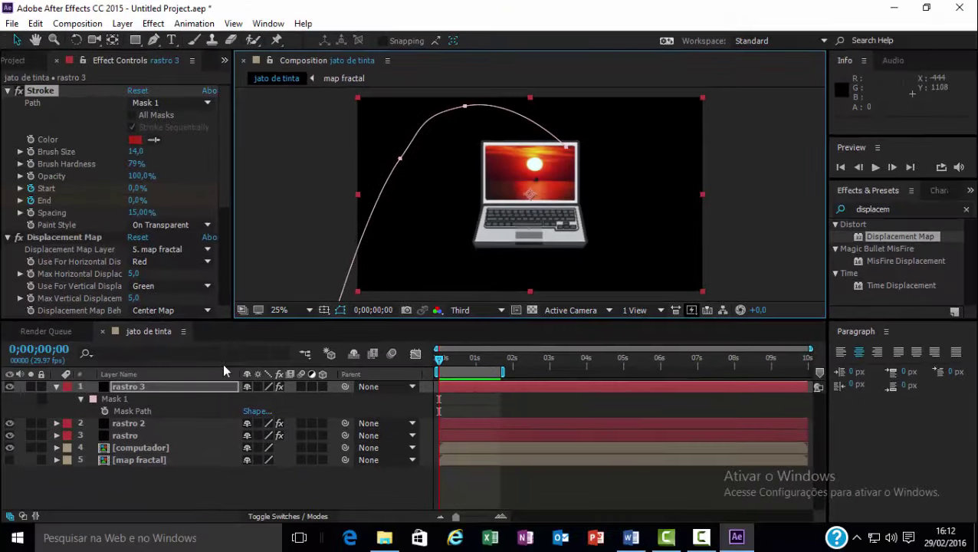
Collapse rastro 3, zoom the view out to 12.5% and deselect the layer
{"action": "left_click", "coordinate": [56, 387]}
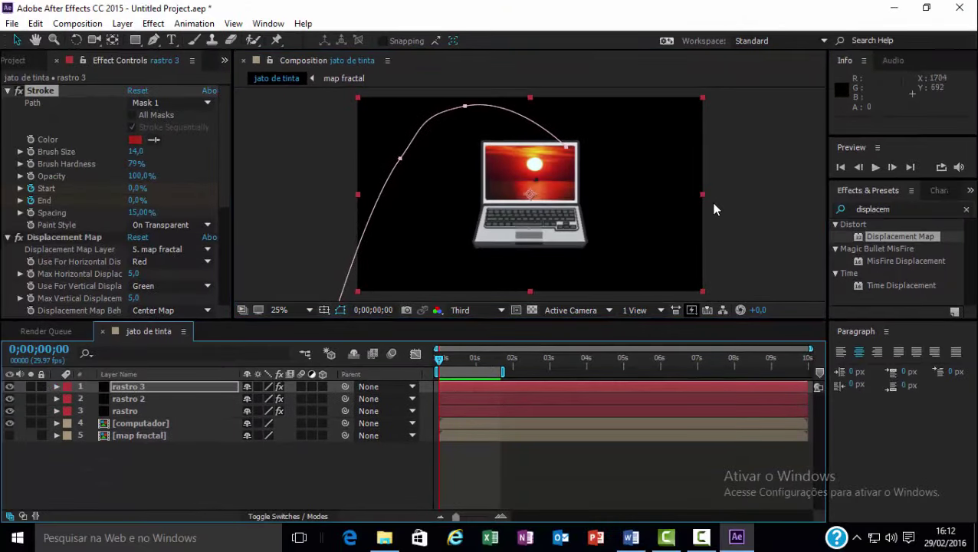
{"action": "key", "text": "comma"}
{"action": "left_click", "coordinate": [644, 276]}
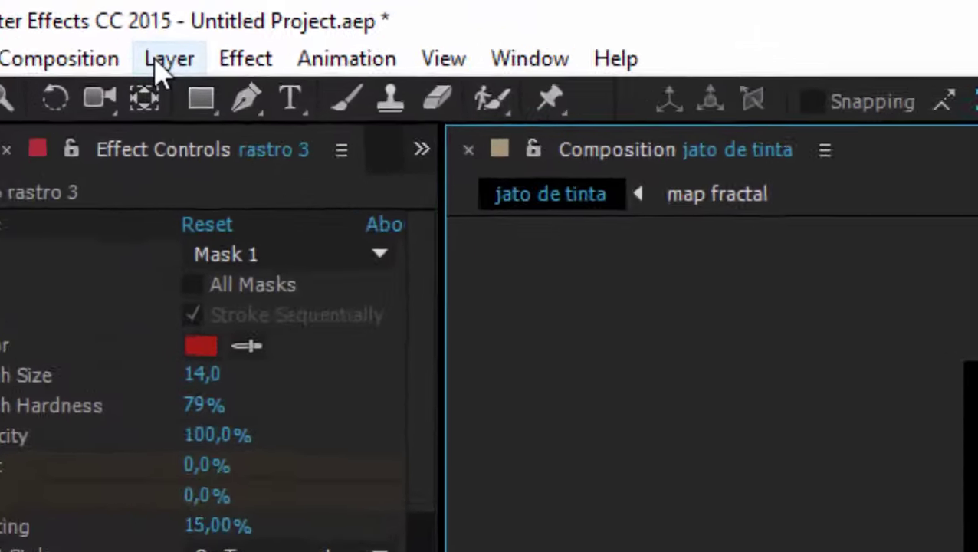
Create a new full-frame solid coloured near-white FCFDFA
{"action": "left_click", "coordinate": [173, 85]}
{"action": "mouse_move", "coordinate": [16, 92]}
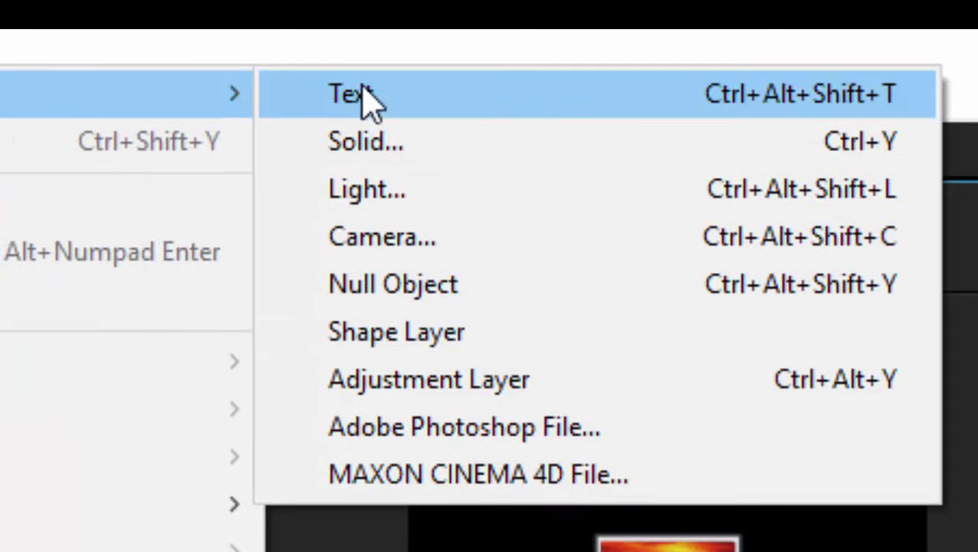
{"action": "left_click", "coordinate": [401, 127]}
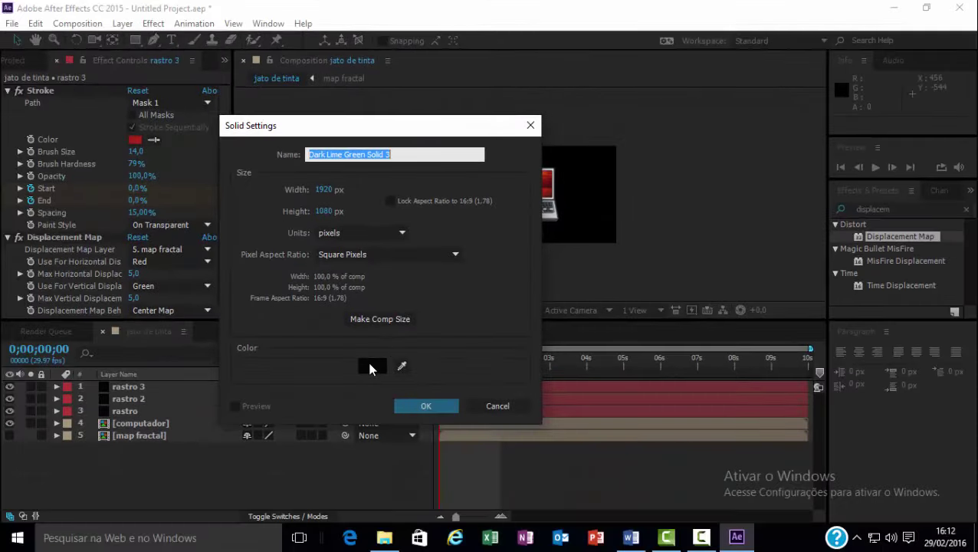
{"action": "left_click", "coordinate": [370, 369]}
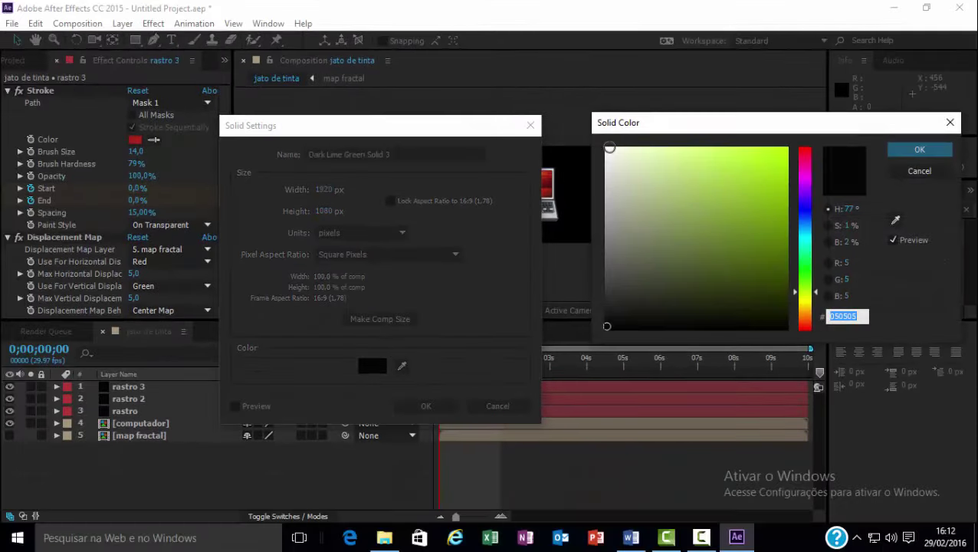
{"action": "left_click", "coordinate": [607, 147]}
{"action": "left_click", "coordinate": [916, 152]}
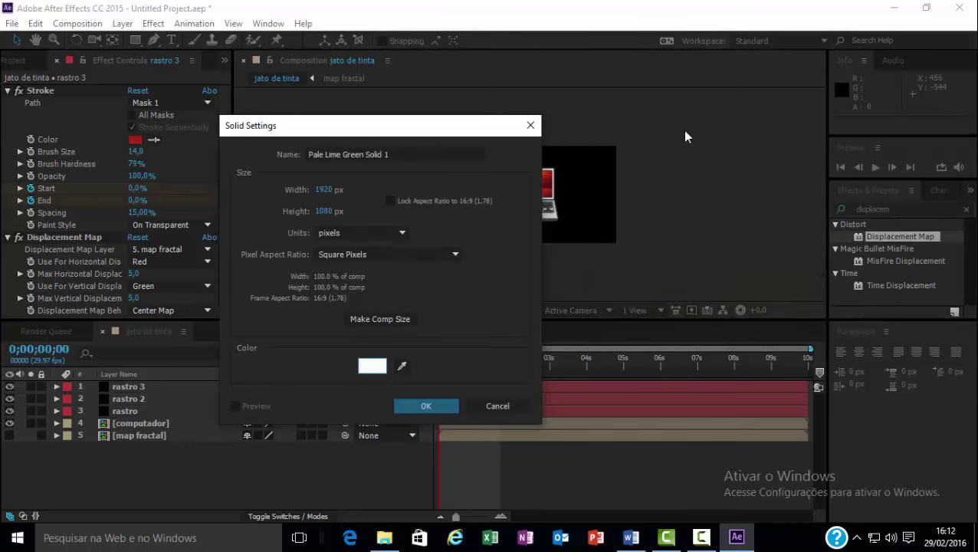
{"action": "left_click", "coordinate": [453, 403]}
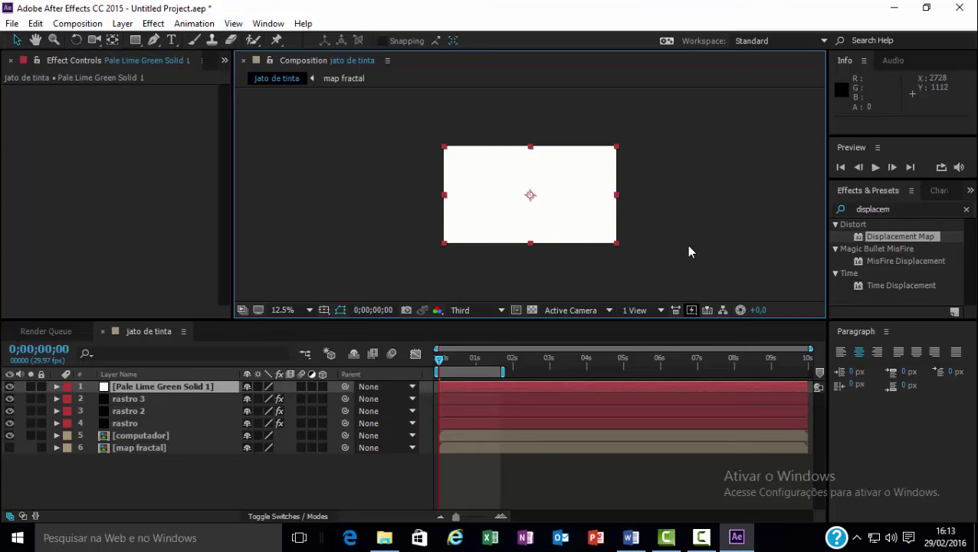
Zoom to 25% and lower the solid's opacity to 50% so the laptop shows through
{"action": "key", "text": "period"}
{"action": "left_click", "coordinate": [154, 39]}
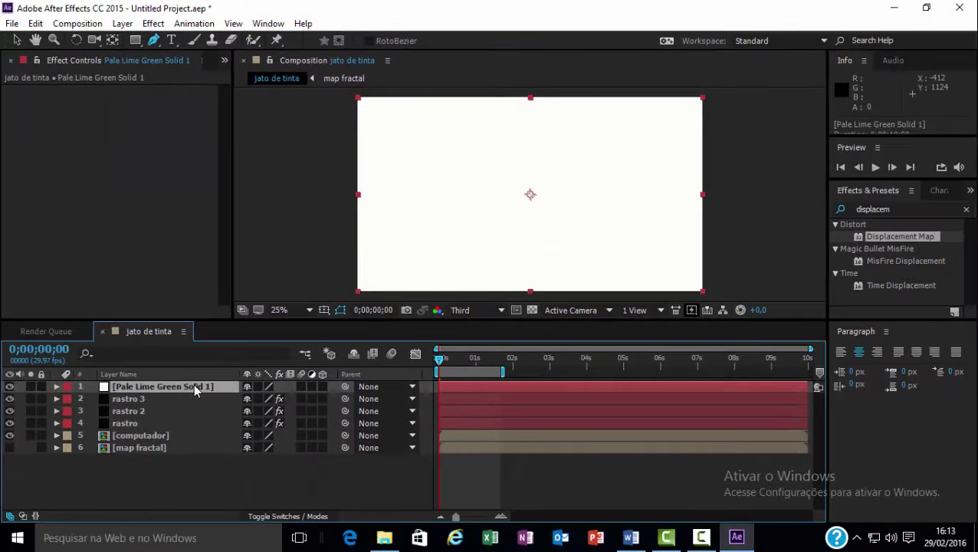
{"action": "key", "text": "t"}
{"action": "left_click_drag", "start_coordinate": [246, 398], "coordinate": [213, 394]}
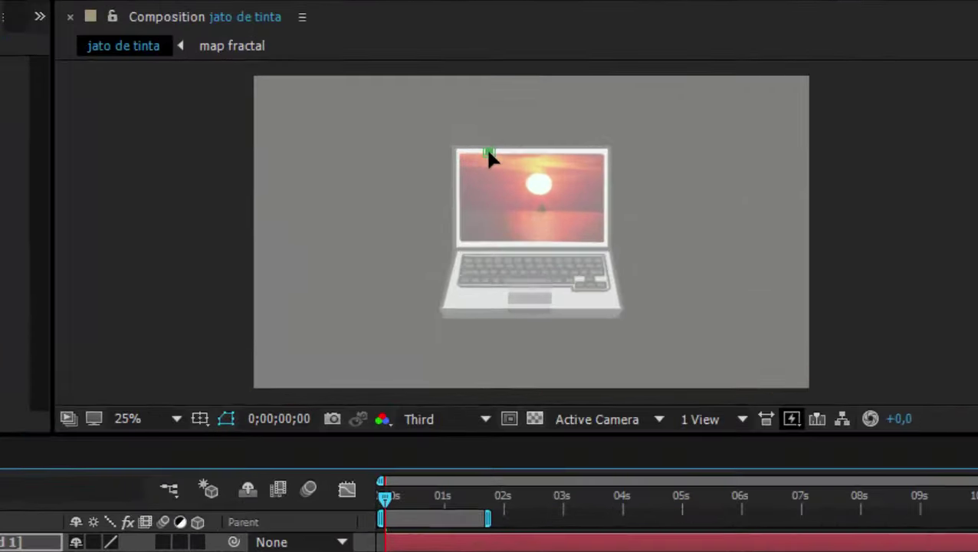
Start the mask at the screen's top-left, adding wavy curved points rightward across the screen
{"action": "left_click", "coordinate": [503, 144]}
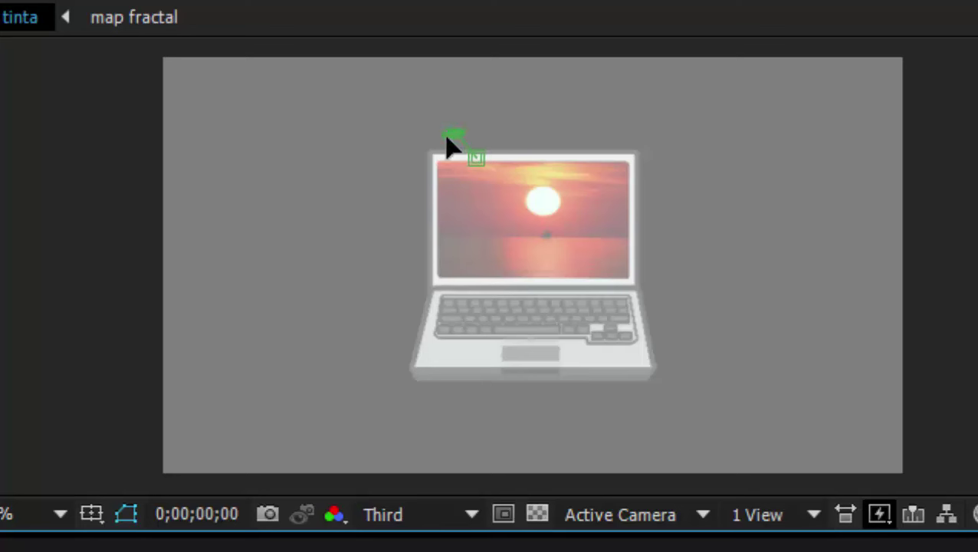
{"action": "left_click_drag", "start_coordinate": [456, 164], "coordinate": [421, 161]}
{"action": "mouse_move", "coordinate": [433, 191]}
{"action": "left_mouse_down"}
{"action": "mouse_move", "coordinate": [454, 221]}
{"action": "mouse_move", "coordinate": [461, 200]}
{"action": "left_mouse_up"}
{"action": "scroll", "coordinate": [499, 203], "scroll_direction": "up", "scroll_amount": 2}
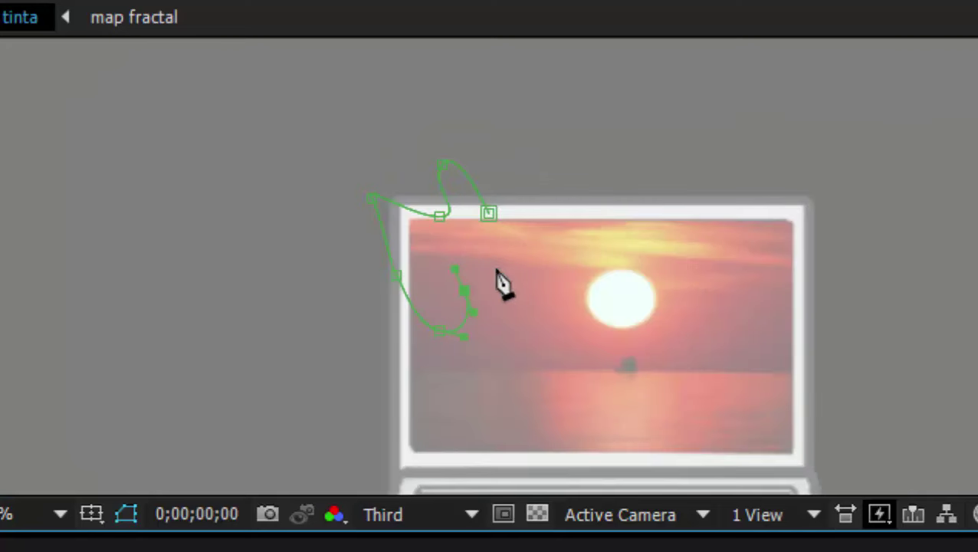
{"action": "mouse_move", "coordinate": [491, 272]}
{"action": "left_mouse_down"}
{"action": "mouse_move", "coordinate": [502, 297]}
{"action": "mouse_move", "coordinate": [518, 259]}
{"action": "mouse_move", "coordinate": [553, 280]}
{"action": "mouse_move", "coordinate": [571, 251]}
{"action": "mouse_move", "coordinate": [560, 246]}
{"action": "left_mouse_up"}
{"action": "mouse_move", "coordinate": [614, 294]}
{"action": "left_mouse_down"}
{"action": "mouse_move", "coordinate": [642, 276]}
{"action": "mouse_move", "coordinate": [596, 247]}
{"action": "mouse_move", "coordinate": [629, 238]}
{"action": "left_mouse_up"}
{"action": "left_click", "coordinate": [661, 291]}
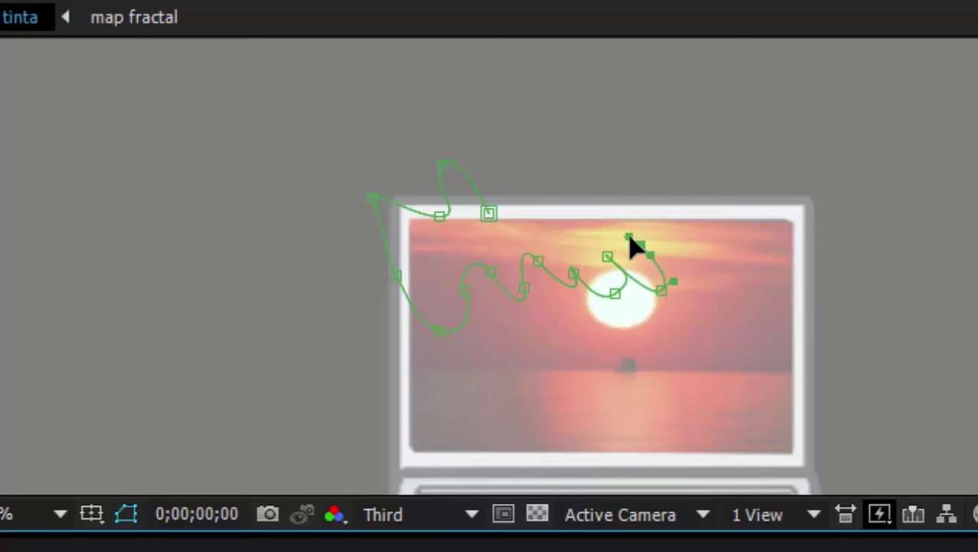
{"action": "left_click_drag", "start_coordinate": [692, 272], "coordinate": [704, 285]}
{"action": "mouse_move", "coordinate": [709, 249]}
{"action": "left_mouse_down"}
{"action": "mouse_move", "coordinate": [695, 247]}
{"action": "mouse_move", "coordinate": [690, 230]}
{"action": "left_mouse_up"}
{"action": "left_click_drag", "start_coordinate": [749, 292], "coordinate": [775, 290]}
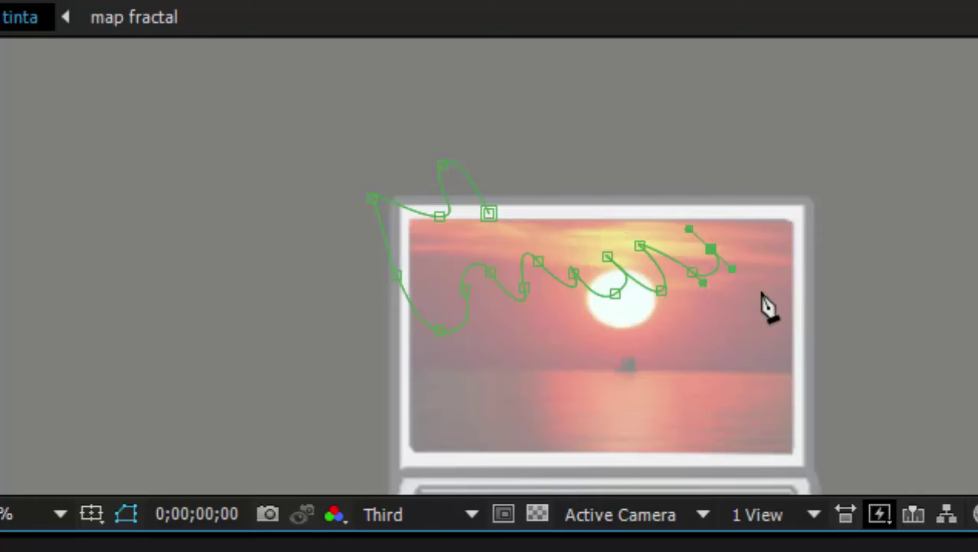
{"action": "mouse_move", "coordinate": [760, 242]}
{"action": "left_mouse_down"}
{"action": "mouse_move", "coordinate": [747, 241]}
{"action": "mouse_move", "coordinate": [746, 218]}
{"action": "left_mouse_up"}
{"action": "mouse_move", "coordinate": [792, 285]}
{"action": "left_mouse_down"}
{"action": "mouse_move", "coordinate": [812, 299]}
{"action": "mouse_move", "coordinate": [816, 257]}
{"action": "left_mouse_up"}
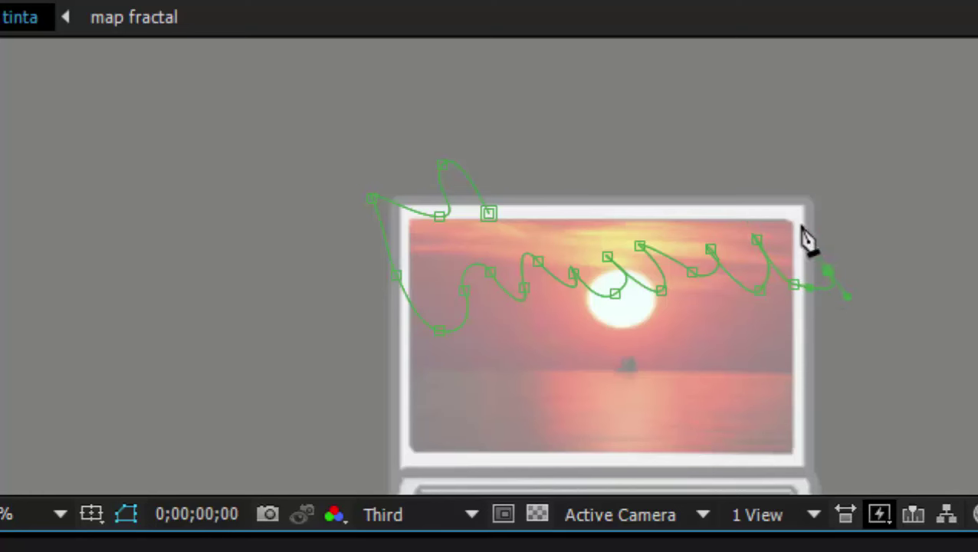
{"action": "left_click_drag", "start_coordinate": [803, 221], "coordinate": [817, 222]}
Curve the mask back along its top edge, close it at the start point, and zoom out
{"action": "mouse_move", "coordinate": [844, 234]}
{"action": "left_mouse_down"}
{"action": "mouse_move", "coordinate": [837, 216]}
{"action": "mouse_move", "coordinate": [752, 165]}
{"action": "mouse_move", "coordinate": [701, 152]}
{"action": "mouse_move", "coordinate": [640, 155]}
{"action": "left_mouse_up"}
{"action": "left_click_drag", "start_coordinate": [702, 152], "coordinate": [706, 202]}
{"action": "mouse_move", "coordinate": [777, 176]}
{"action": "left_mouse_down"}
{"action": "mouse_move", "coordinate": [750, 161]}
{"action": "mouse_move", "coordinate": [742, 200]}
{"action": "left_mouse_up"}
{"action": "left_click_drag", "start_coordinate": [648, 195], "coordinate": [642, 213]}
{"action": "key", "text": "ctrl+z"}
{"action": "key", "text": "ctrl+z"}
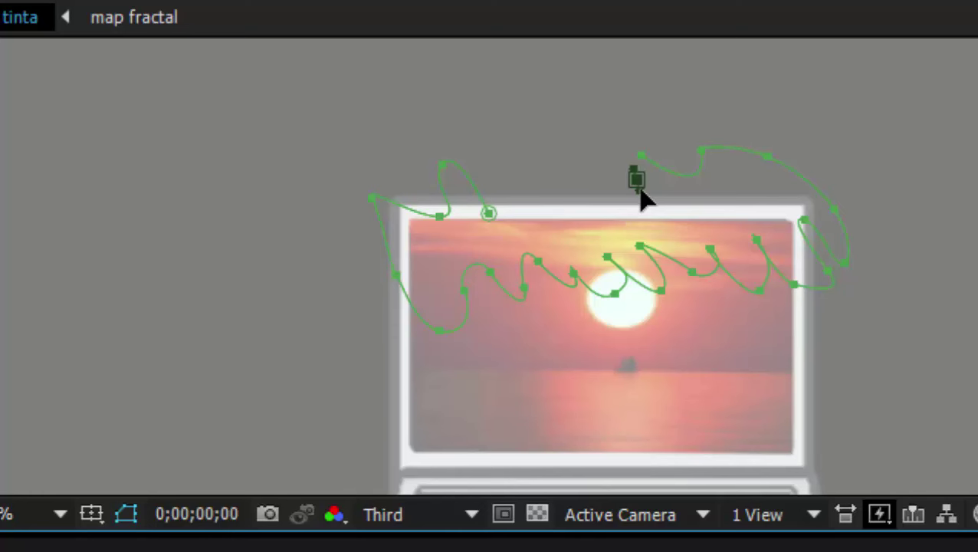
{"action": "left_click", "coordinate": [639, 190]}
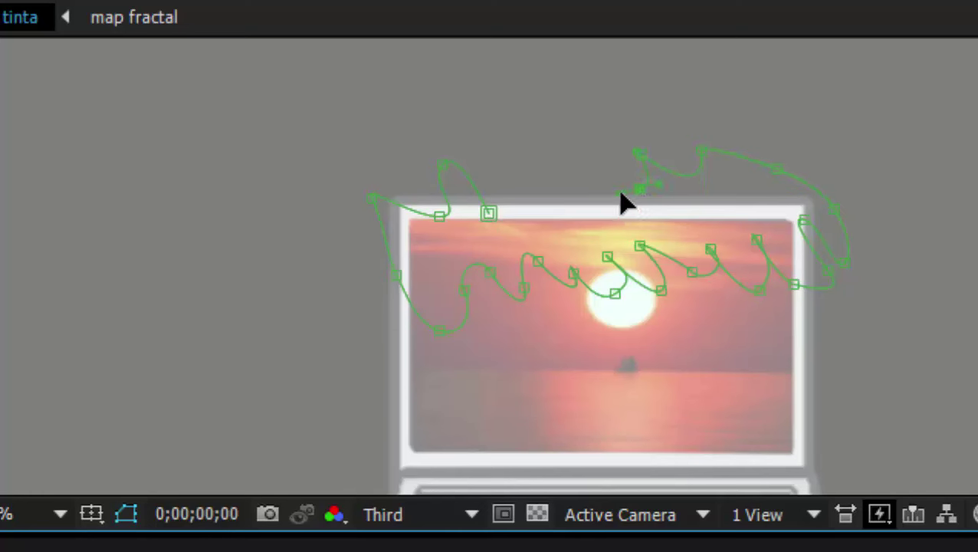
{"action": "left_click_drag", "start_coordinate": [619, 192], "coordinate": [586, 164]}
{"action": "mouse_move", "coordinate": [595, 218]}
{"action": "left_mouse_down"}
{"action": "mouse_move", "coordinate": [542, 186]}
{"action": "mouse_move", "coordinate": [530, 224]}
{"action": "mouse_move", "coordinate": [507, 184]}
{"action": "left_mouse_up"}
{"action": "left_click", "coordinate": [508, 177]}
{"action": "left_click_drag", "start_coordinate": [517, 240], "coordinate": [517, 245]}
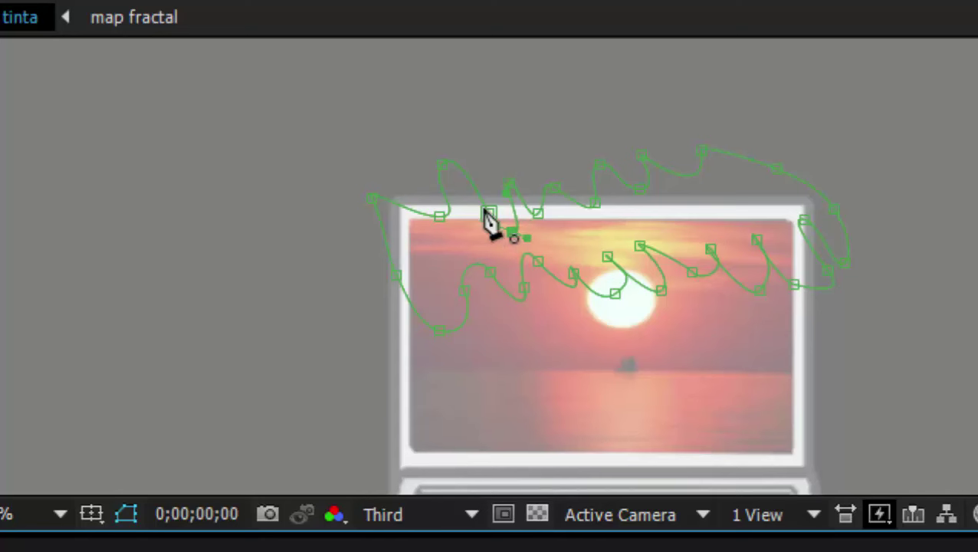
{"action": "left_click_drag", "start_coordinate": [488, 214], "coordinate": [500, 249]}
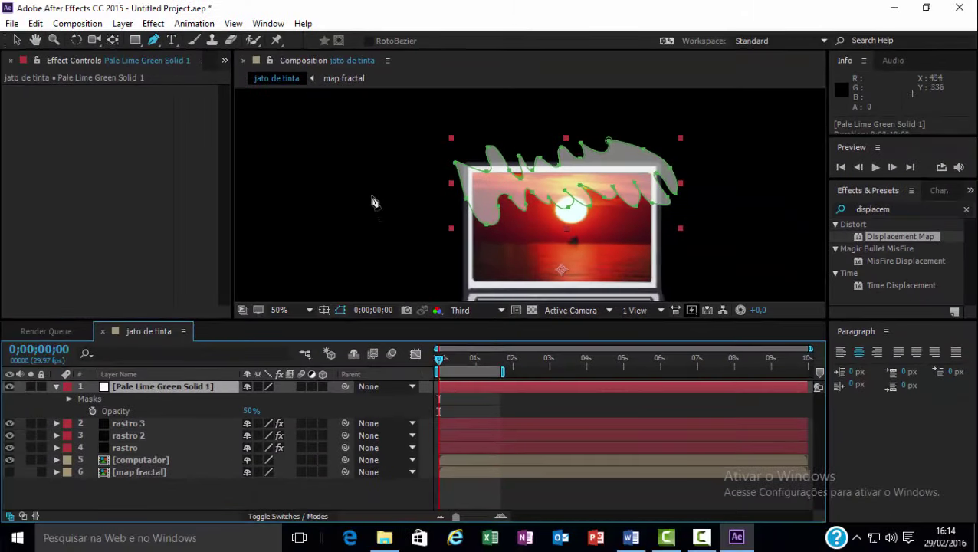
{"action": "key", "text": "comma"}
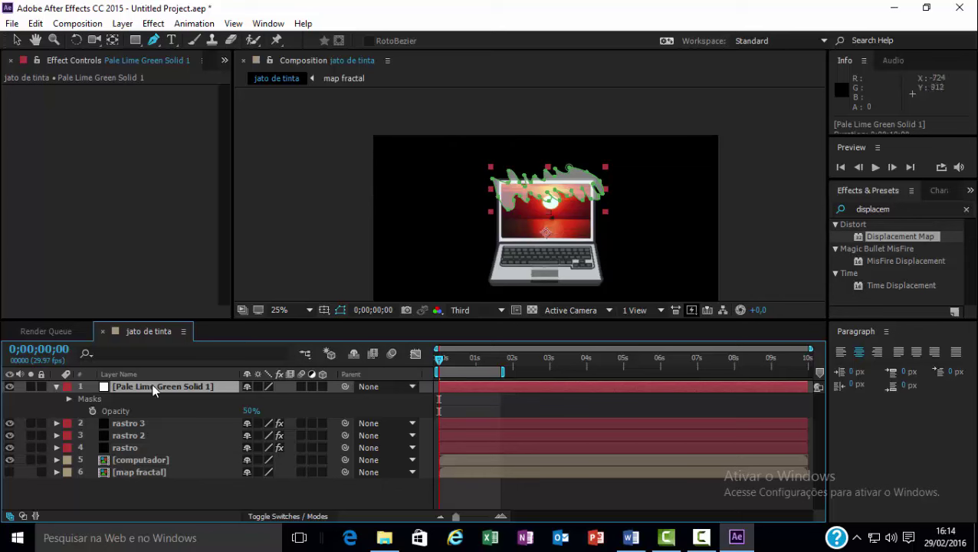
Move Pale Lime Green Solid 1 directly above computador and show the Modes and TrkMat columns
{"action": "left_click", "coordinate": [56, 387]}
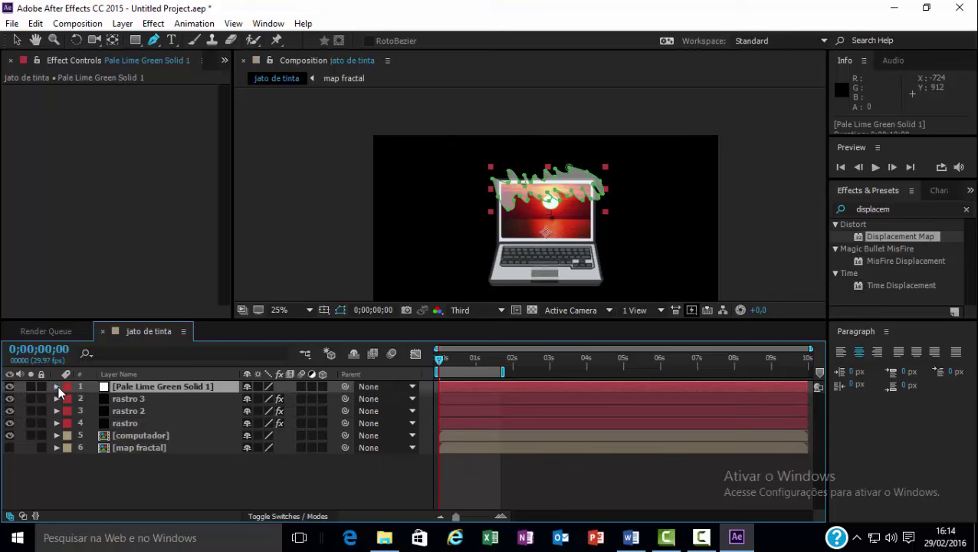
{"action": "left_click", "coordinate": [152, 434]}
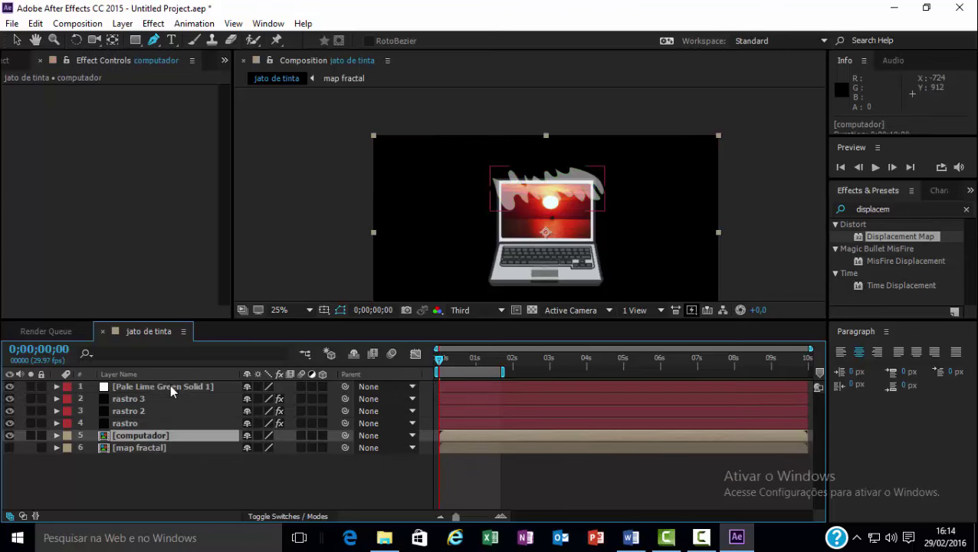
{"action": "left_click_drag", "start_coordinate": [170, 387], "coordinate": [172, 432]}
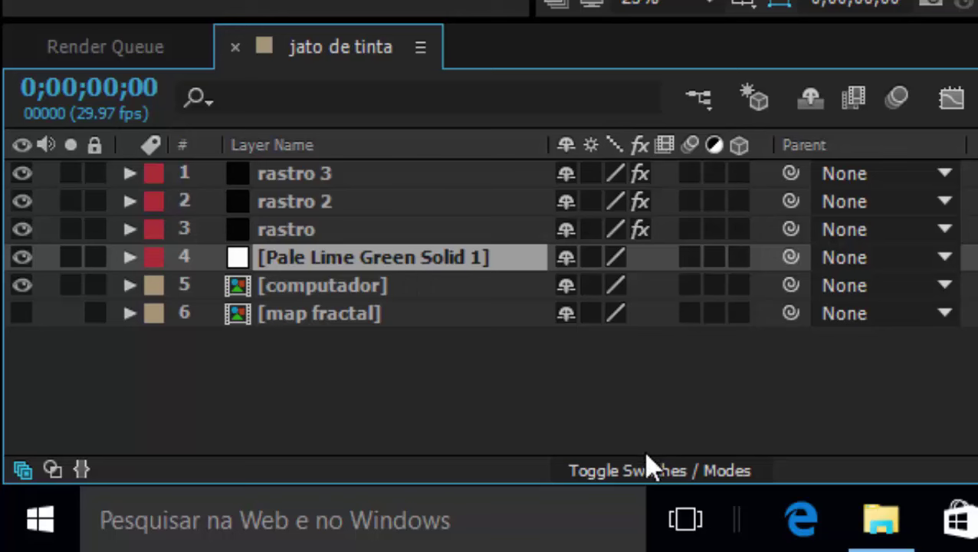
{"action": "left_click", "coordinate": [648, 480]}
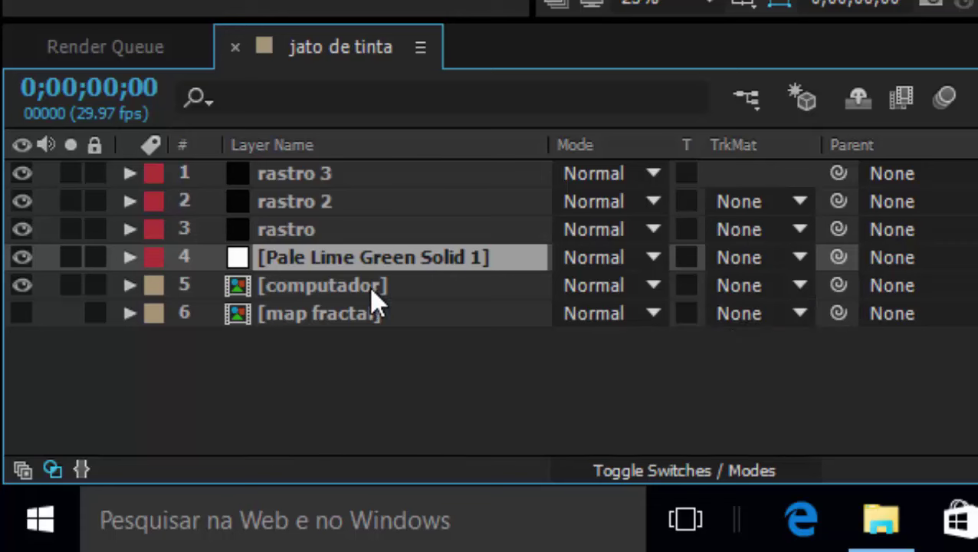
Set computador's track matte to Alpha Matte and raise the solid's opacity to 100%
{"action": "left_click", "coordinate": [799, 288]}
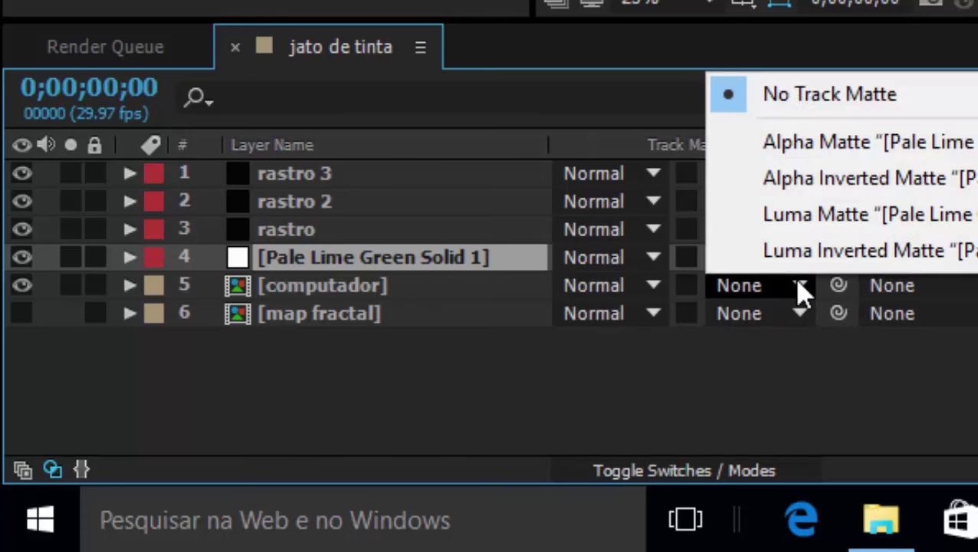
{"action": "left_click", "coordinate": [855, 142]}
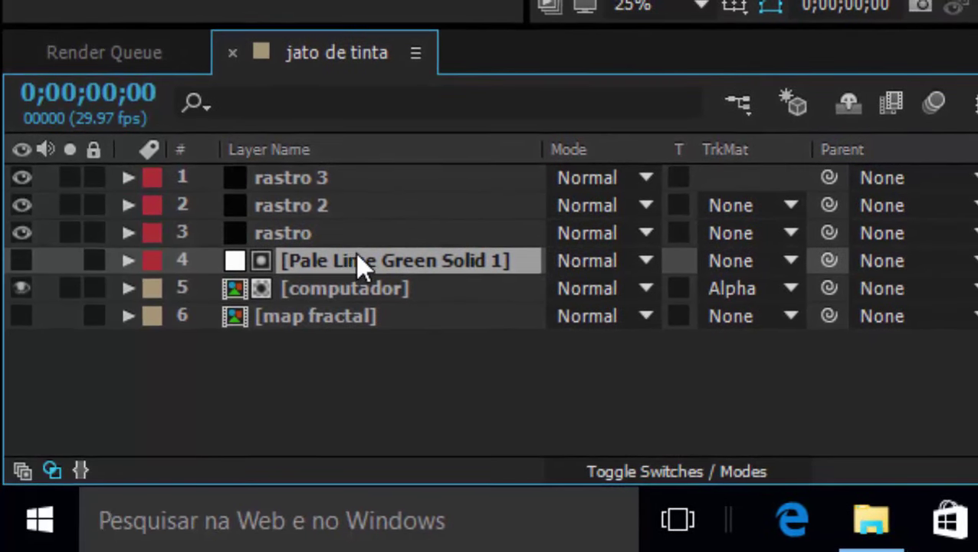
{"action": "key", "text": "t"}
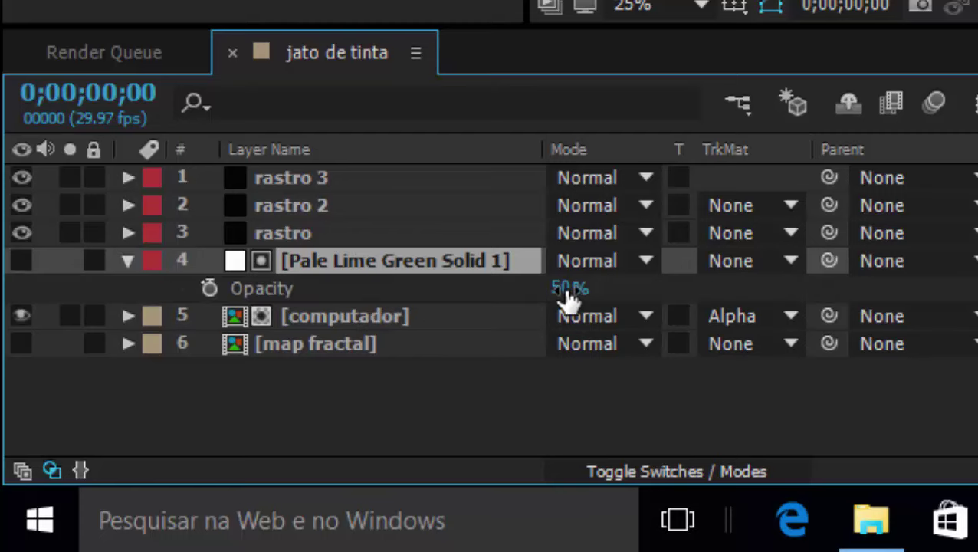
{"action": "left_click_drag", "start_coordinate": [568, 289], "coordinate": [758, 313]}
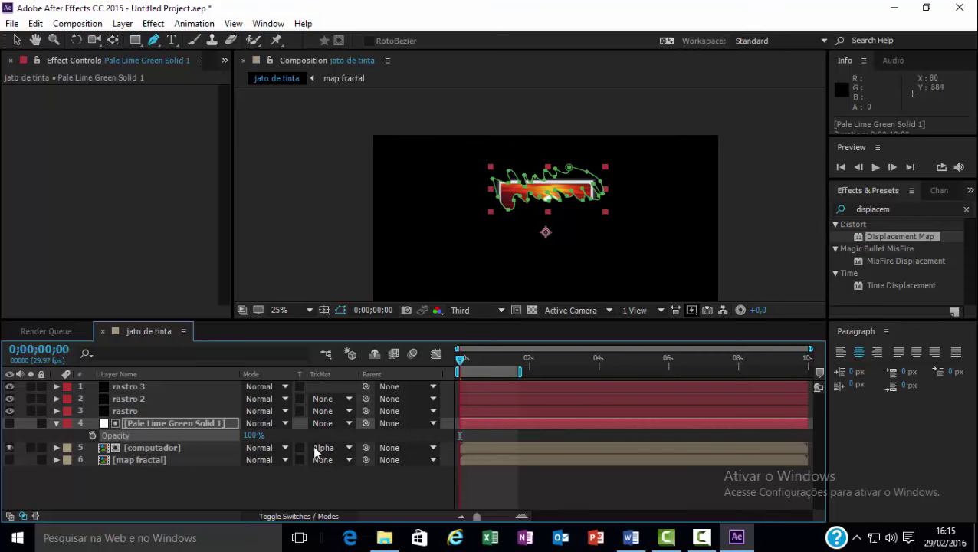
{"action": "left_click", "coordinate": [56, 423]}
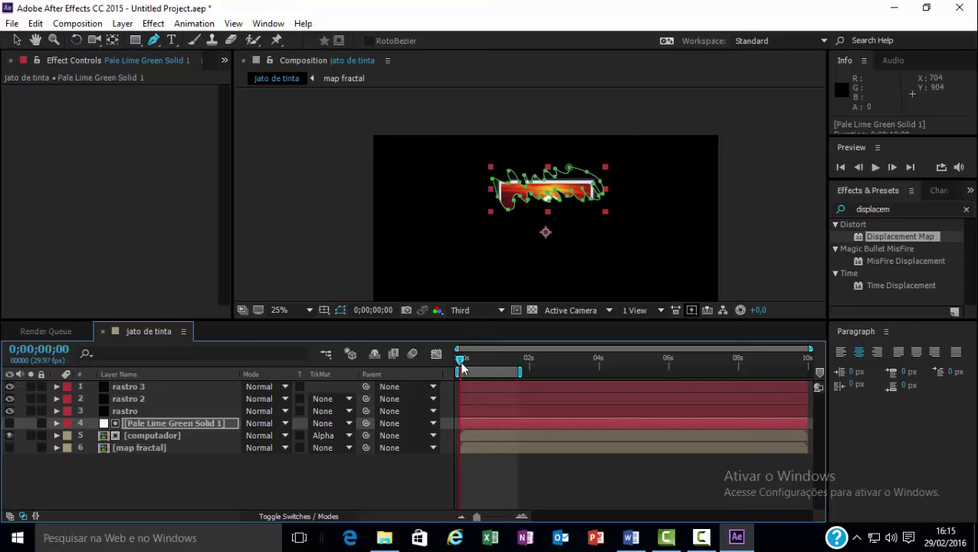
Scrub through the first second to check the clipped laptop, then reselect the solid
{"action": "mouse_move", "coordinate": [475, 366]}
{"action": "left_mouse_down"}
{"action": "mouse_move", "coordinate": [501, 372]}
{"action": "mouse_move", "coordinate": [456, 373]}
{"action": "left_mouse_up"}
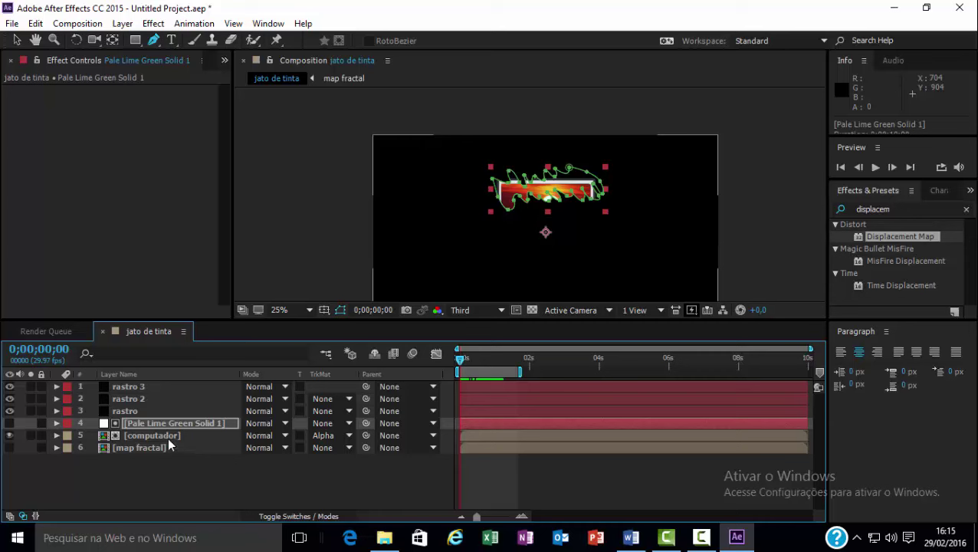
{"action": "left_click", "coordinate": [165, 447]}
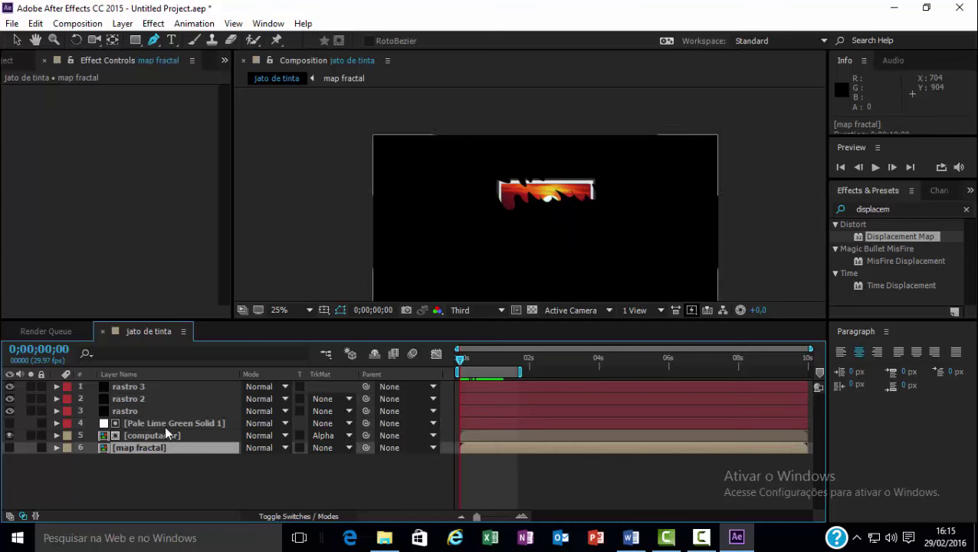
{"action": "left_click", "coordinate": [165, 421]}
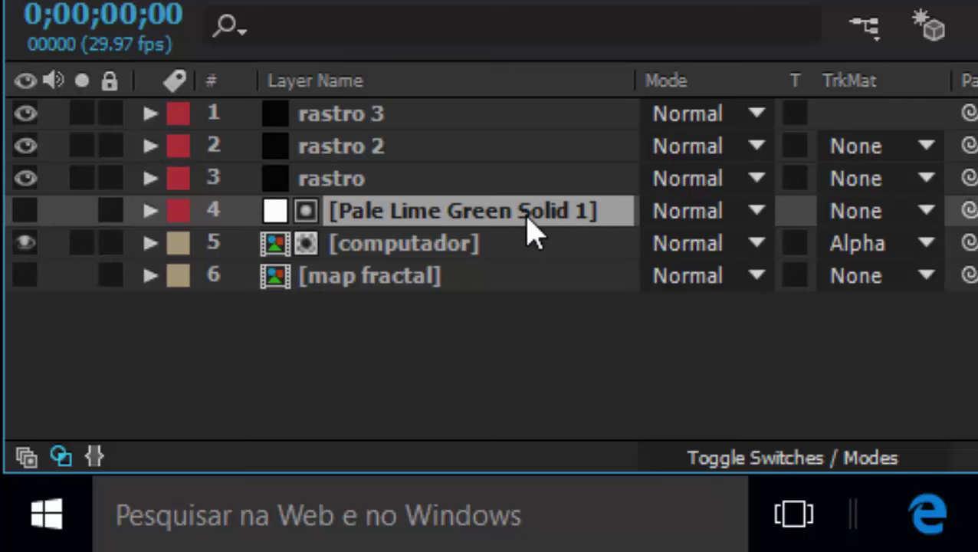
Rename the solid to 'mascara1' and reveal its Mask 1 Mask Path property
{"action": "key", "text": "Return"}
{"action": "type", "text": "ma"}
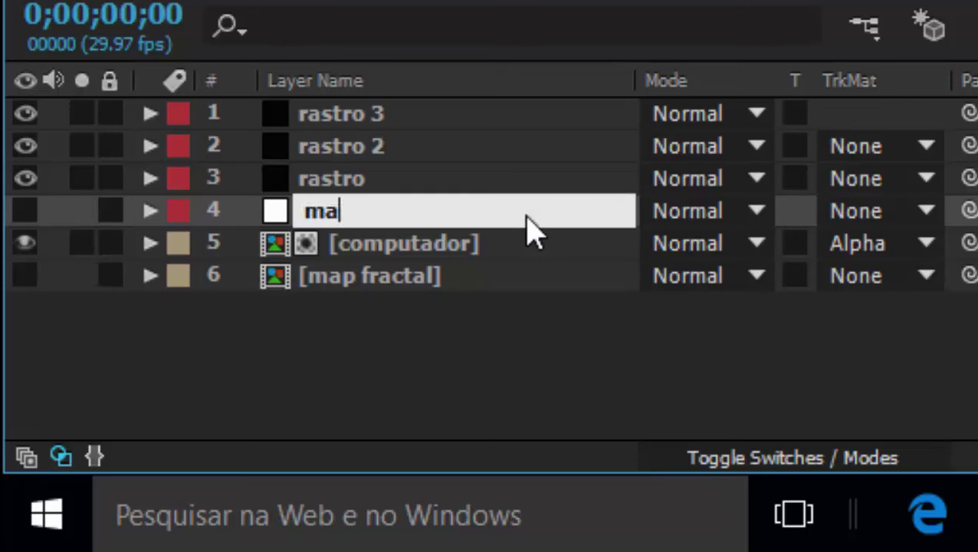
{"action": "type", "text": "scara1"}
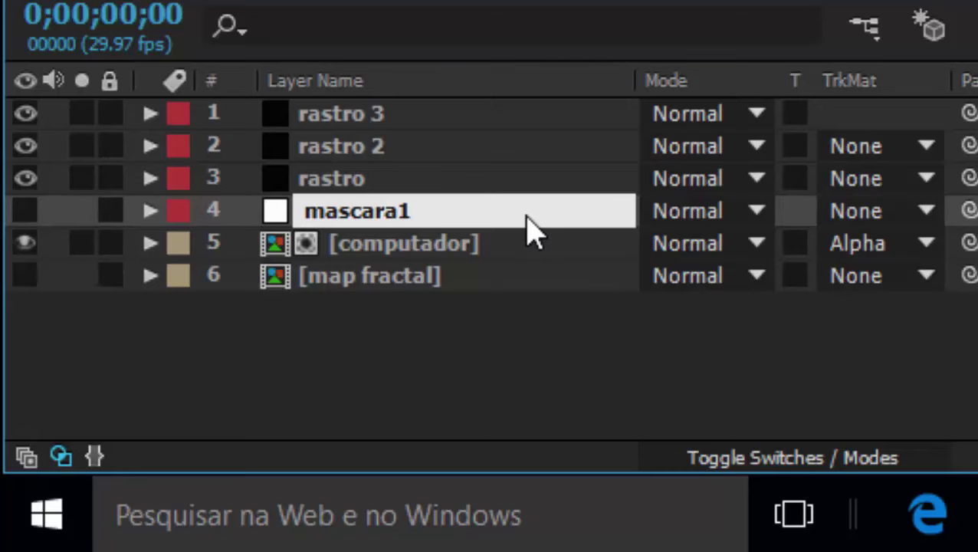
{"action": "key", "text": "Return"}
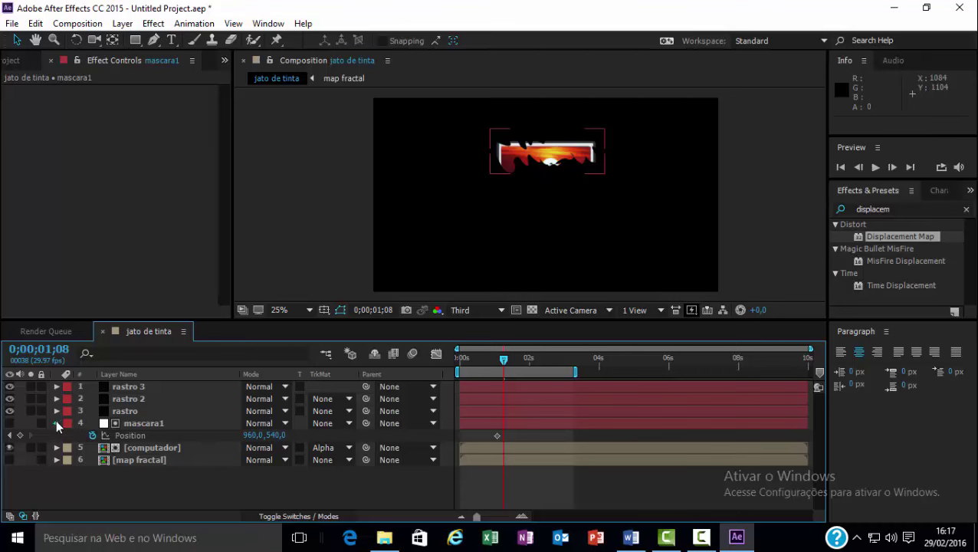
{"action": "left_click", "coordinate": [56, 422]}
{"action": "left_click", "coordinate": [162, 426]}
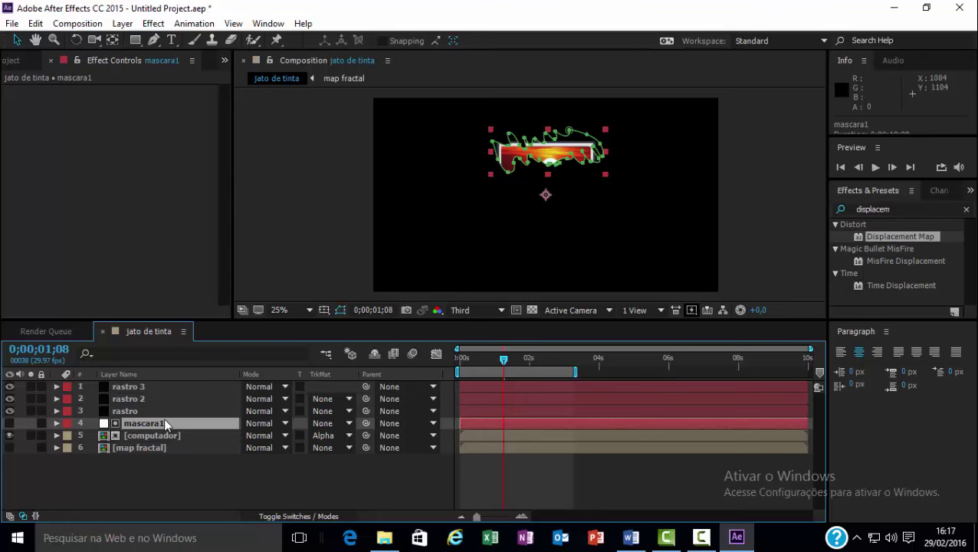
{"action": "key", "text": "m"}
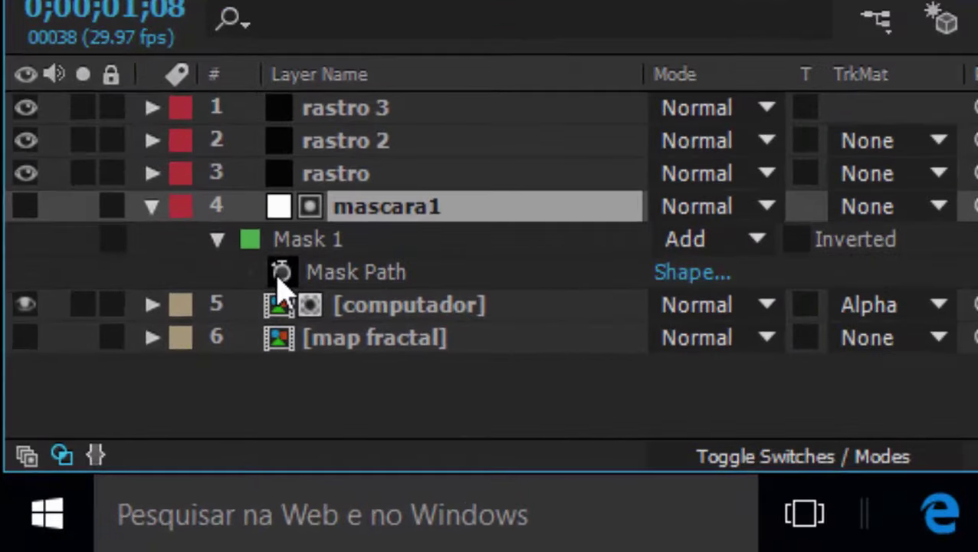
Set a starting Mask Path keyframe on mascara1 at 1;02 and free-transform the mask
{"action": "left_click", "coordinate": [280, 272]}
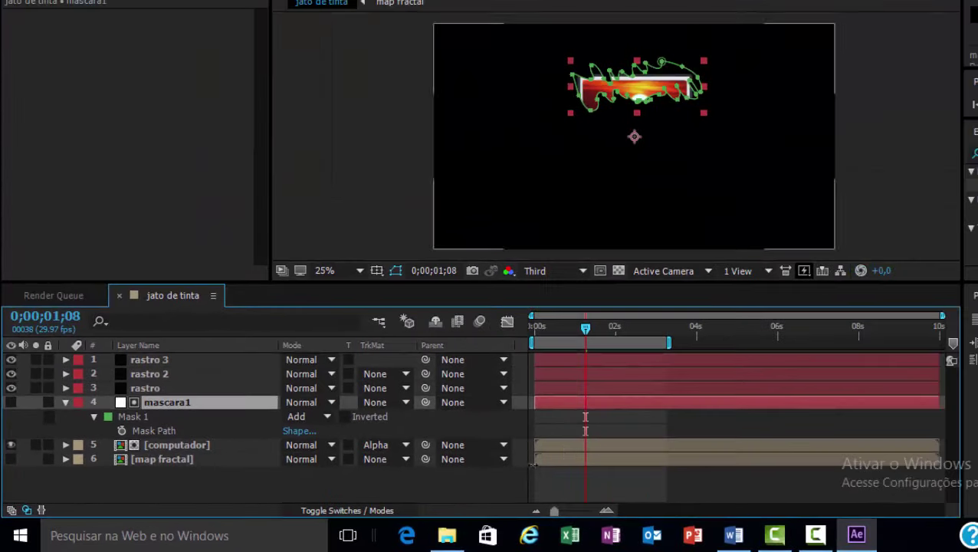
{"action": "mouse_move", "coordinate": [587, 328]}
{"action": "left_mouse_down"}
{"action": "mouse_move", "coordinate": [530, 346]}
{"action": "mouse_move", "coordinate": [579, 334]}
{"action": "left_mouse_up"}
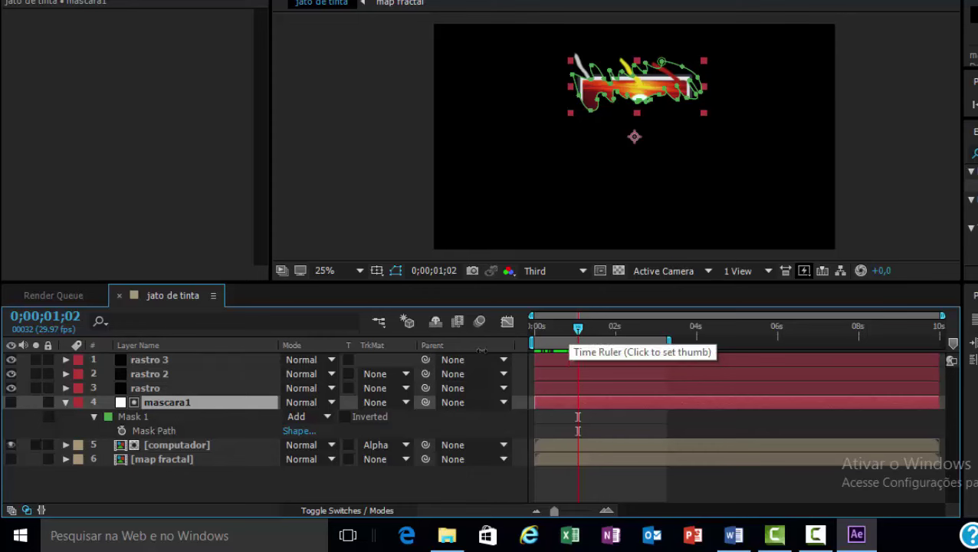
{"action": "left_click", "coordinate": [121, 432]}
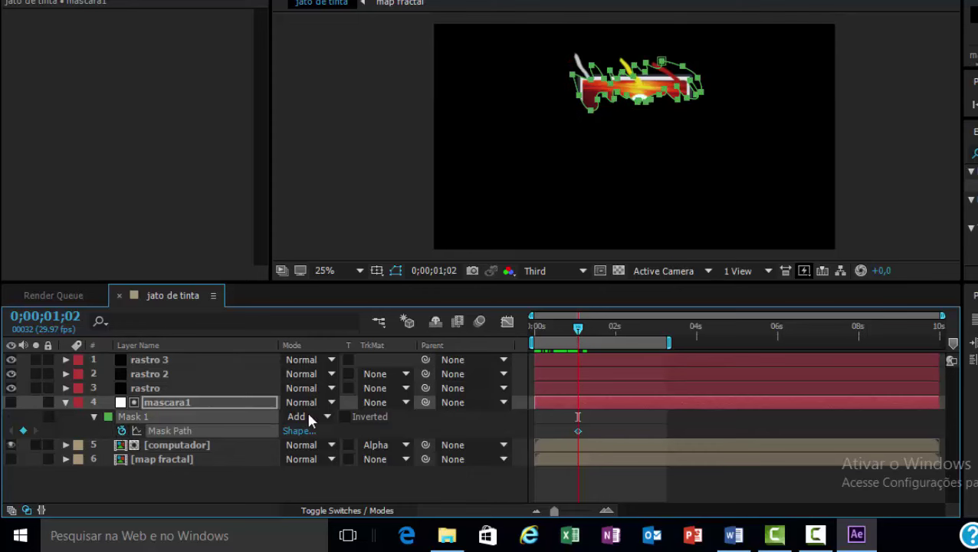
{"action": "left_click", "coordinate": [667, 97]}
{"action": "double_click", "coordinate": [667, 96]}
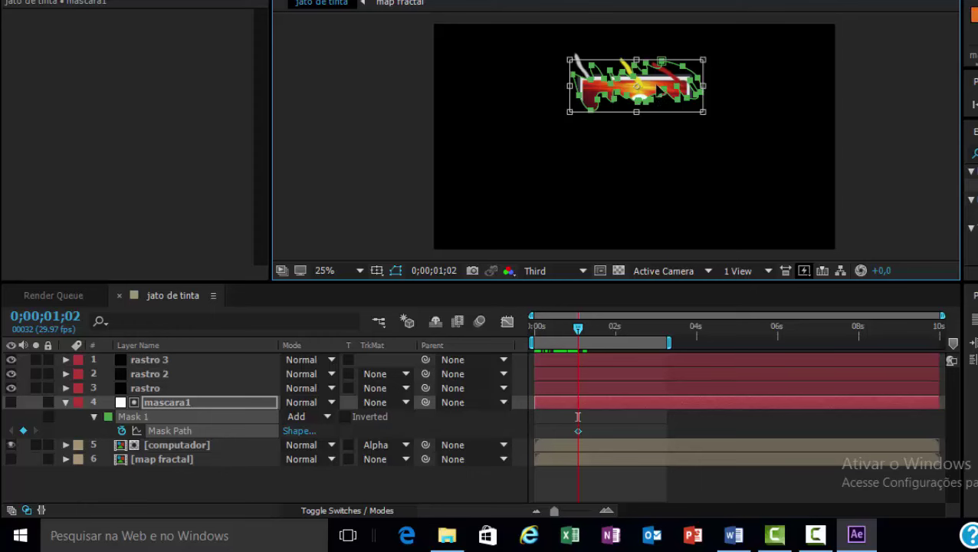
At 1;07, add a keyframe and drag the mask down to the bottom of the frame
{"action": "left_click_drag", "start_coordinate": [578, 328], "coordinate": [585, 326]}
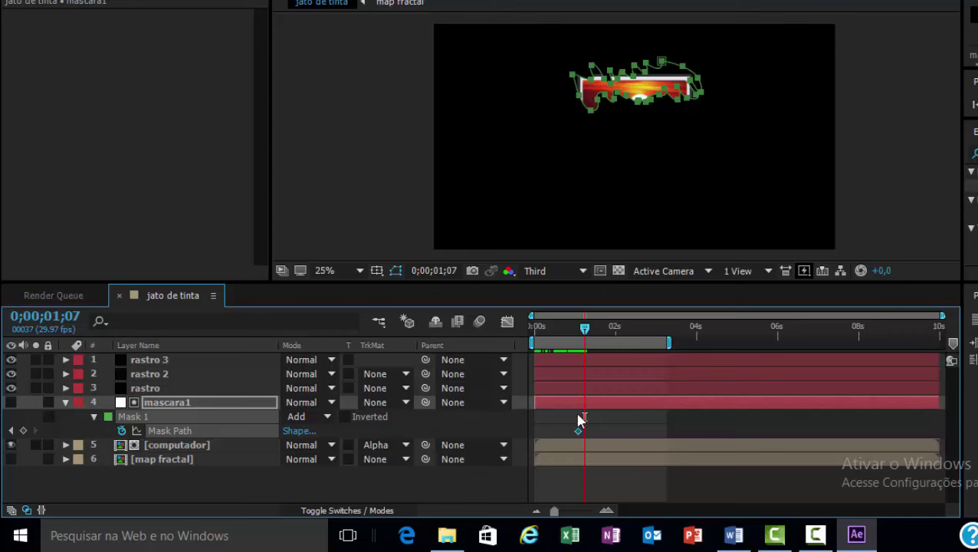
{"action": "left_click", "coordinate": [645, 98]}
{"action": "double_click", "coordinate": [645, 98]}
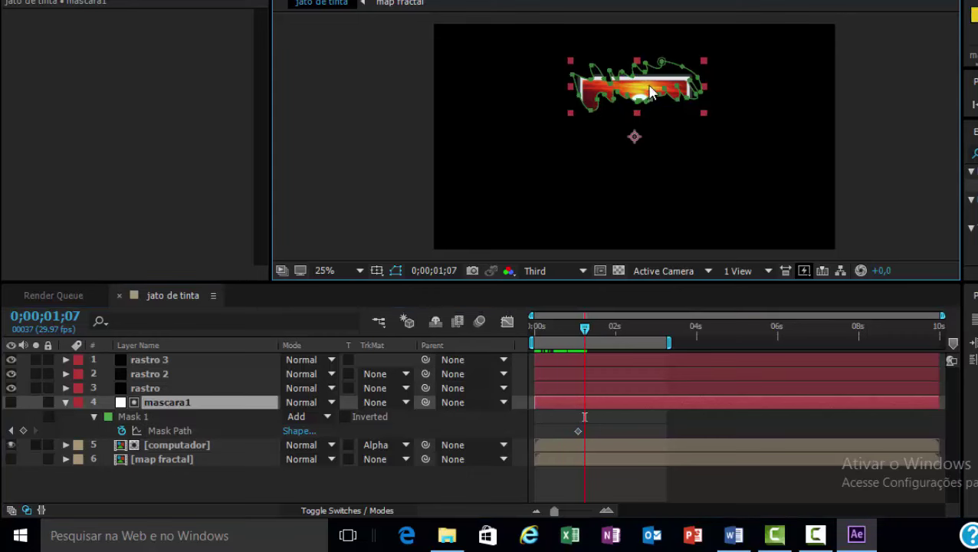
{"action": "key", "text": "ctrl+v"}
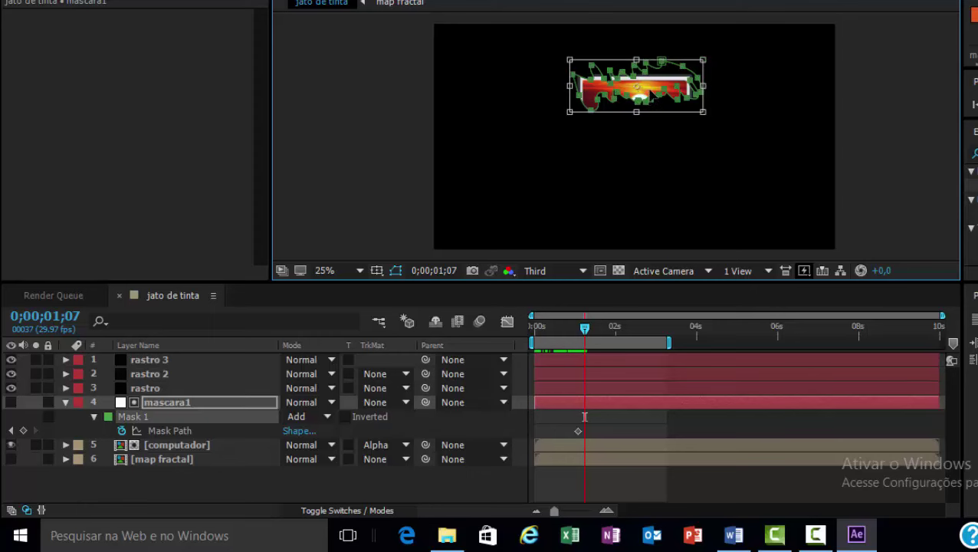
{"action": "left_click_drag", "start_coordinate": [649, 96], "coordinate": [652, 146]}
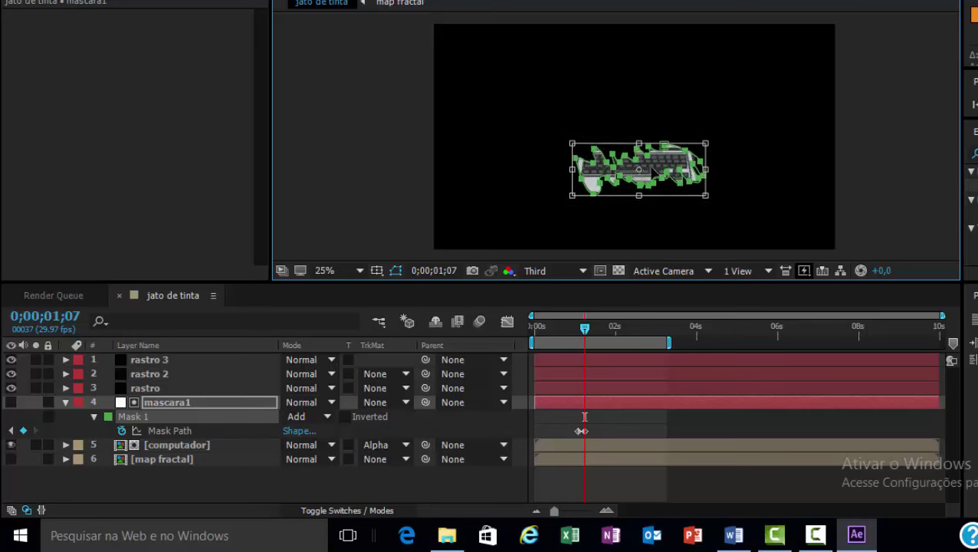
{"action": "left_click_drag", "start_coordinate": [652, 146], "coordinate": [658, 231]}
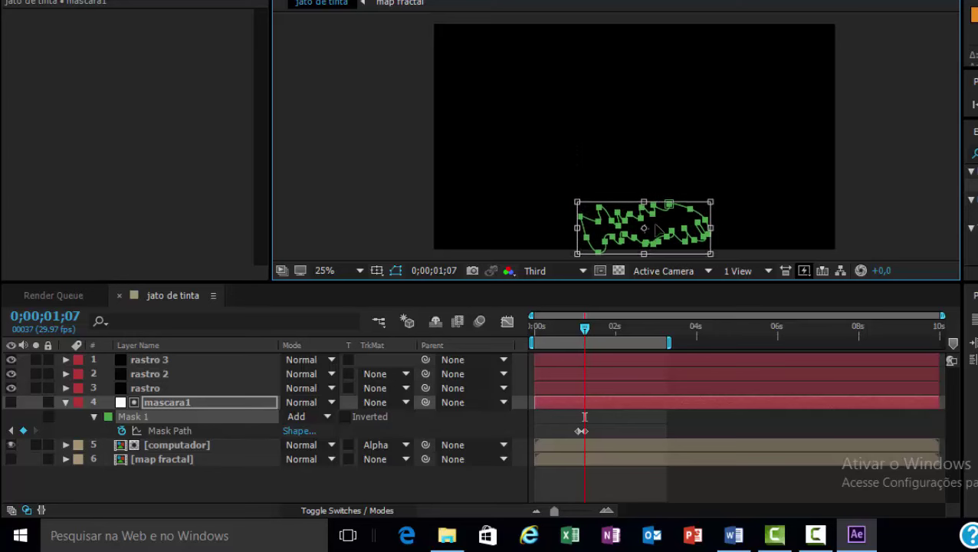
Scrub the timeline to check the mask's slide-down animation and reselect mascara1
{"action": "left_click_drag", "start_coordinate": [590, 331], "coordinate": [520, 345]}
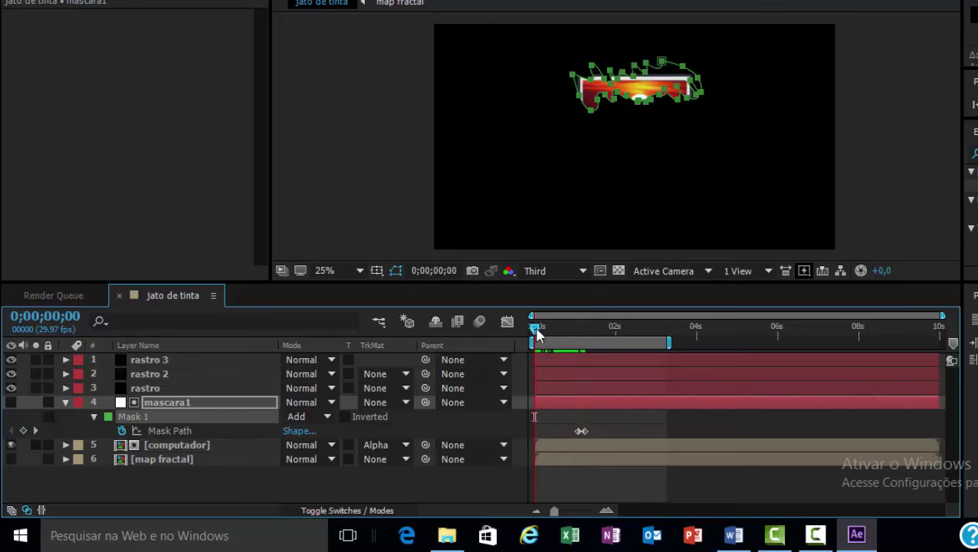
{"action": "left_click_drag", "start_coordinate": [535, 325], "coordinate": [580, 342]}
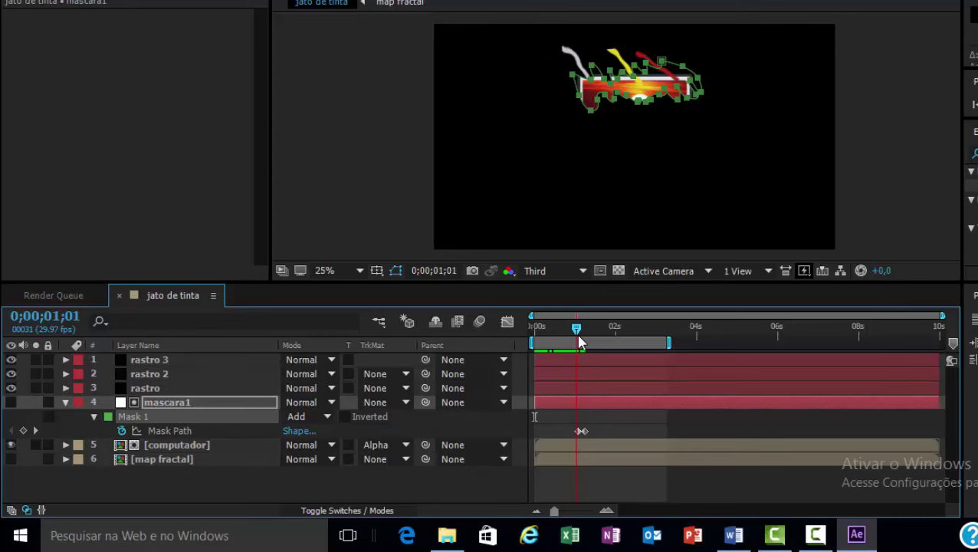
{"action": "left_click_drag", "start_coordinate": [580, 342], "coordinate": [579, 341]}
{"action": "left_click", "coordinate": [194, 403]}
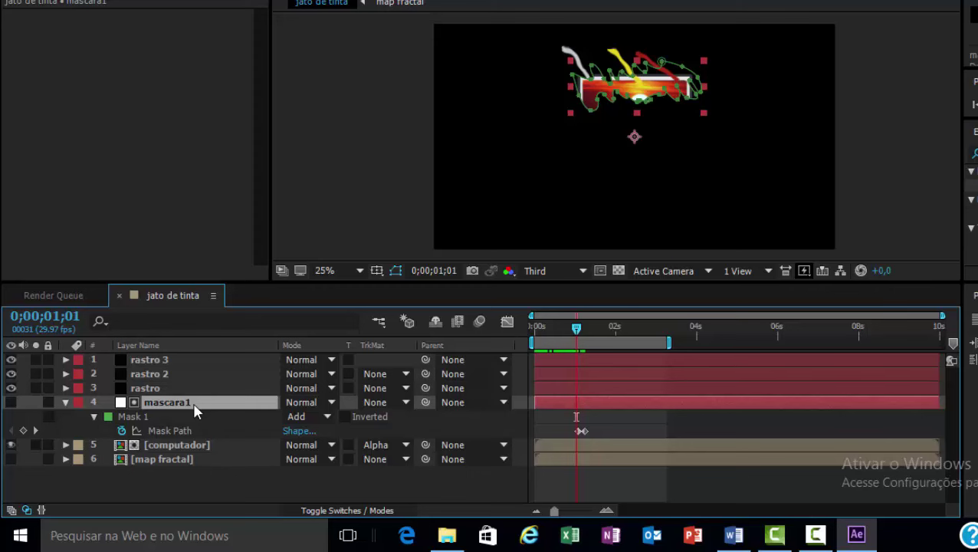
Keyframe mascara1's opacity at 0% on 0;00;01;01 and 100% on 0;00;01;02
{"action": "key", "text": "t"}
{"action": "left_click", "coordinate": [108, 416]}
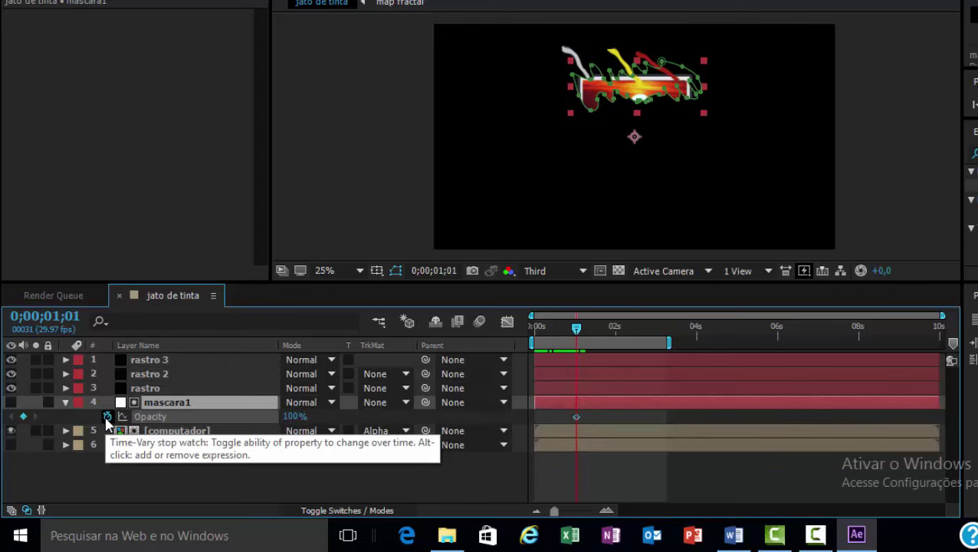
{"action": "left_click_drag", "start_coordinate": [294, 416], "coordinate": [268, 418]}
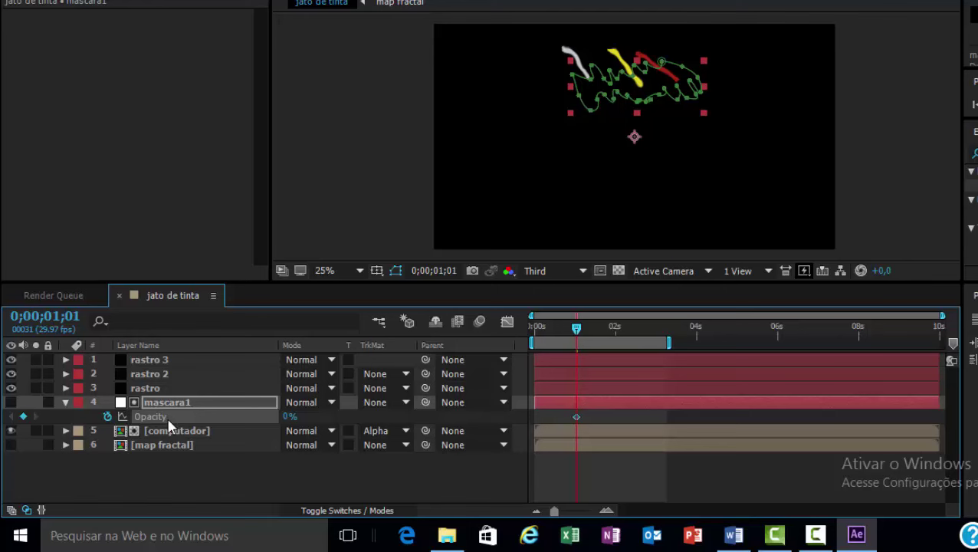
{"action": "key", "text": "Page_Down"}
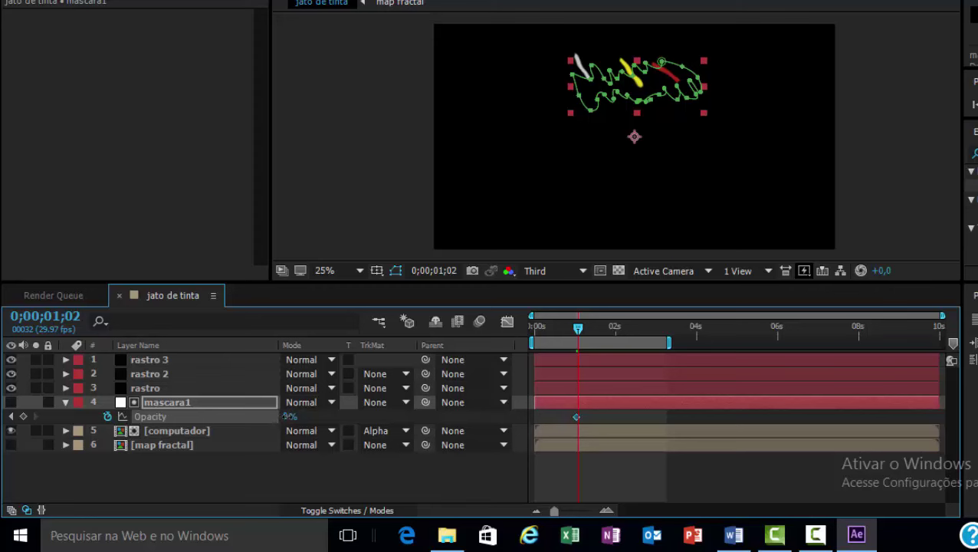
{"action": "left_click_drag", "start_coordinate": [288, 416], "coordinate": [483, 419]}
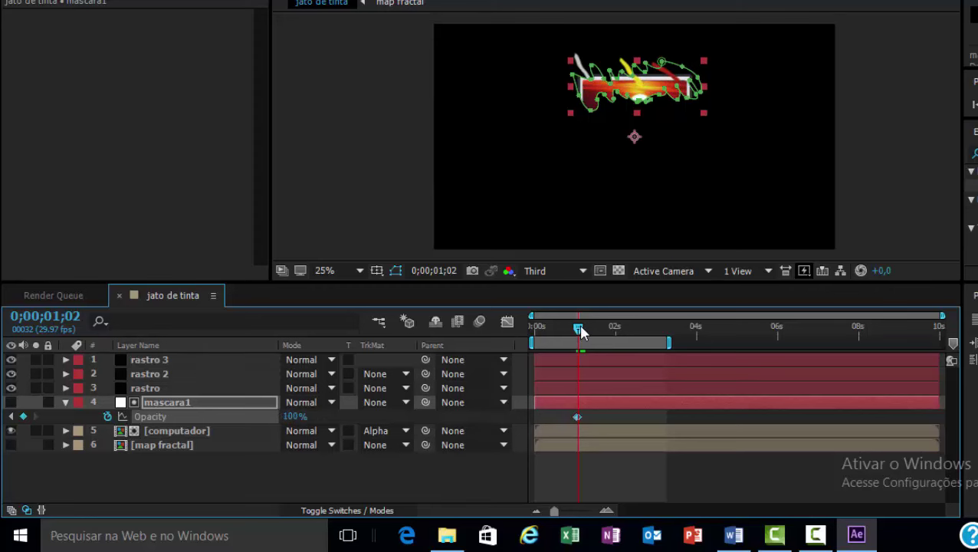
Preview the animation from the start and reselect mascara1
{"action": "left_click_drag", "start_coordinate": [577, 328], "coordinate": [490, 342]}
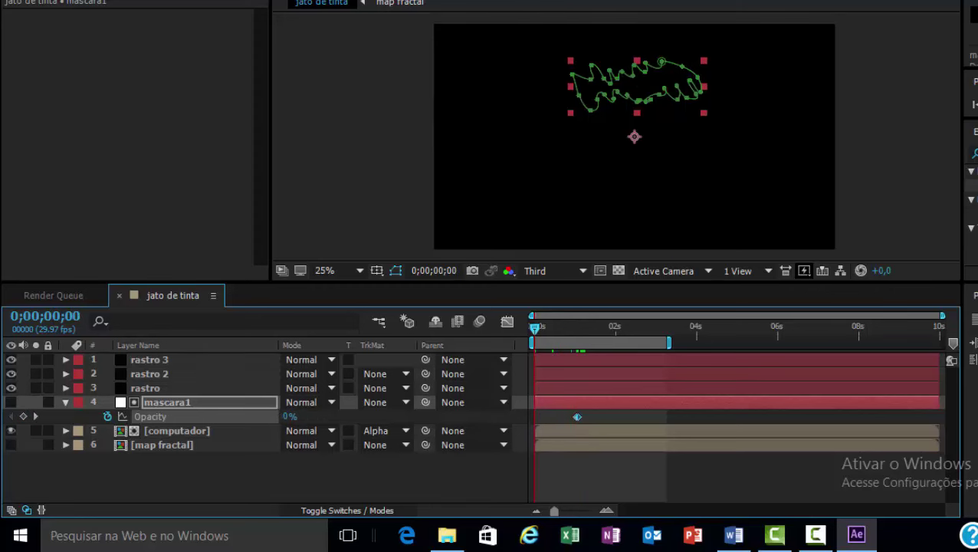
{"action": "left_click", "coordinate": [972, 100]}
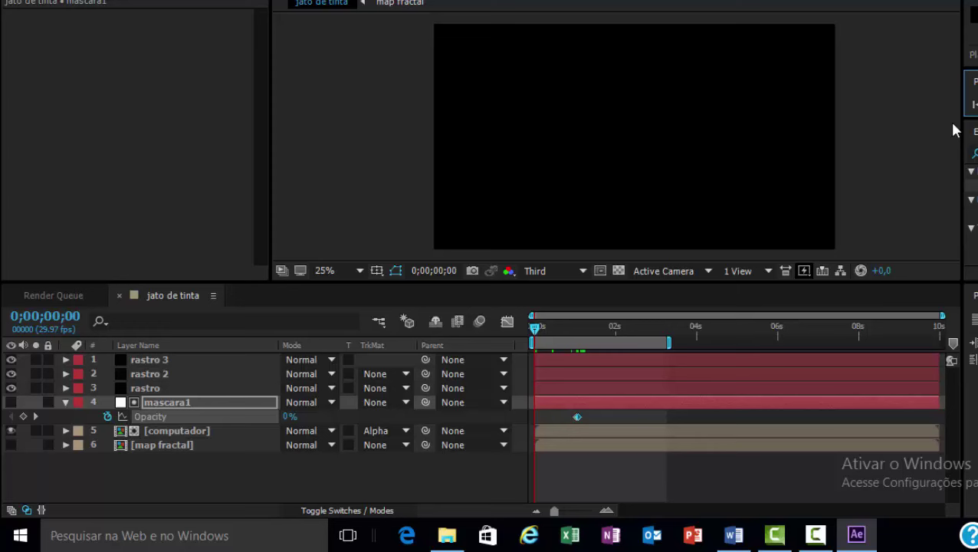
{"action": "left_click", "coordinate": [902, 122]}
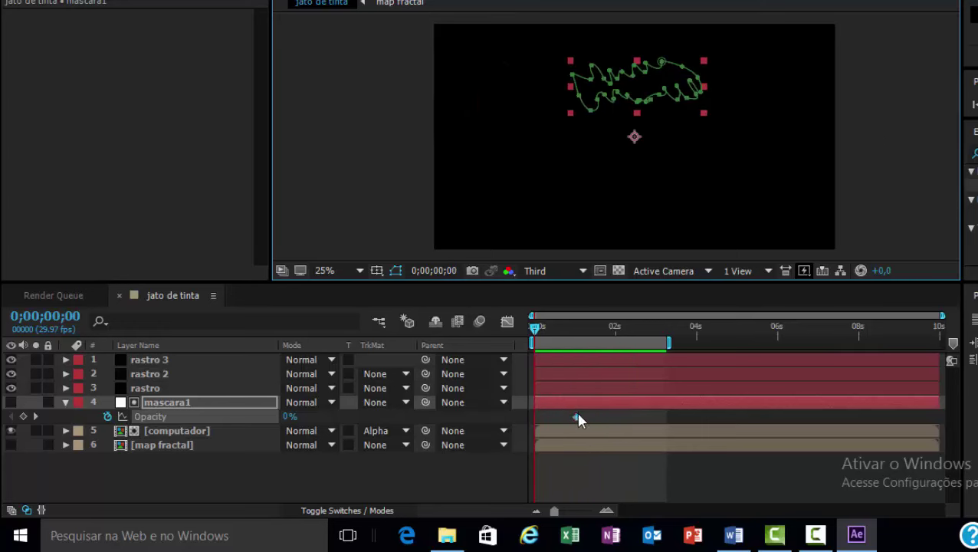
{"action": "left_click", "coordinate": [222, 406]}
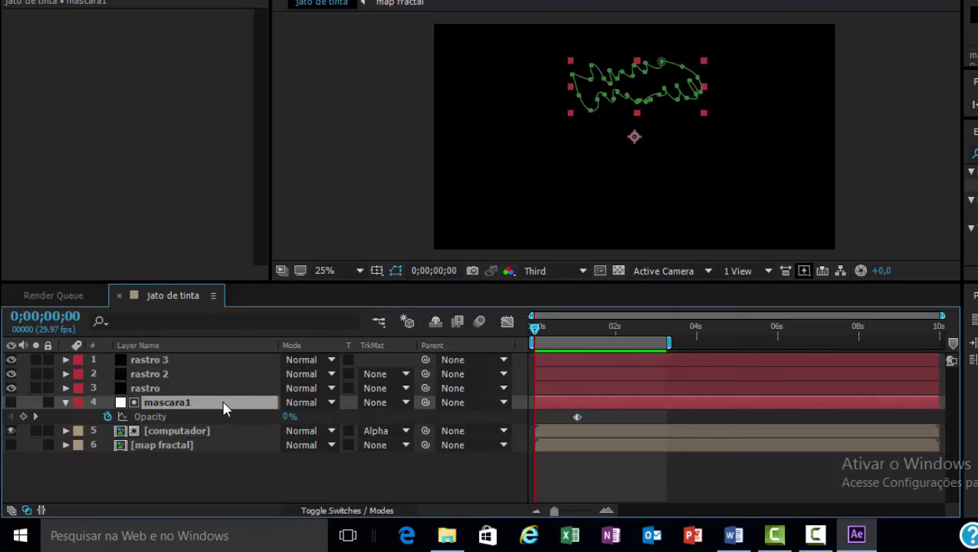
Move mascara1's second Mask Path keyframe to 0;00;01;07 and preview the slide
{"action": "key", "text": "m"}
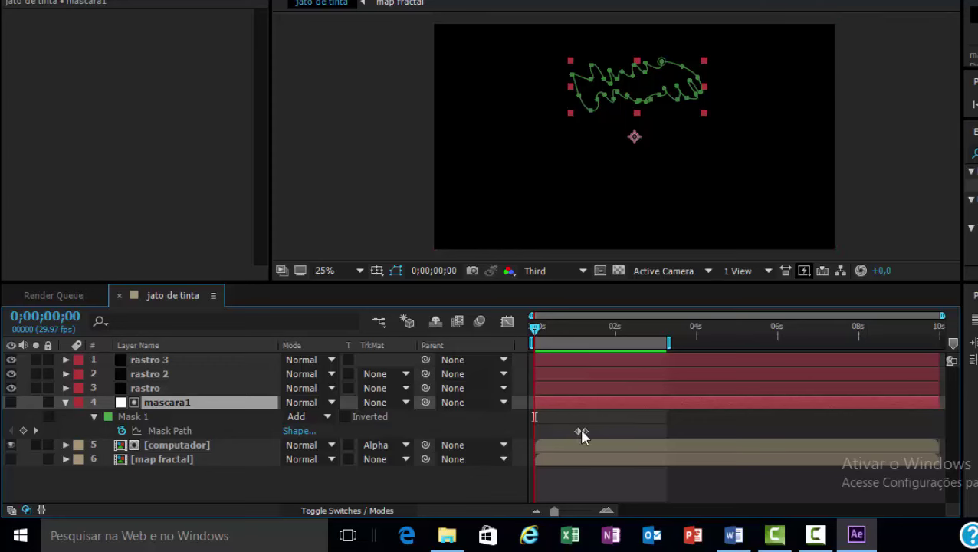
{"action": "left_click_drag", "start_coordinate": [583, 431], "coordinate": [589, 431]}
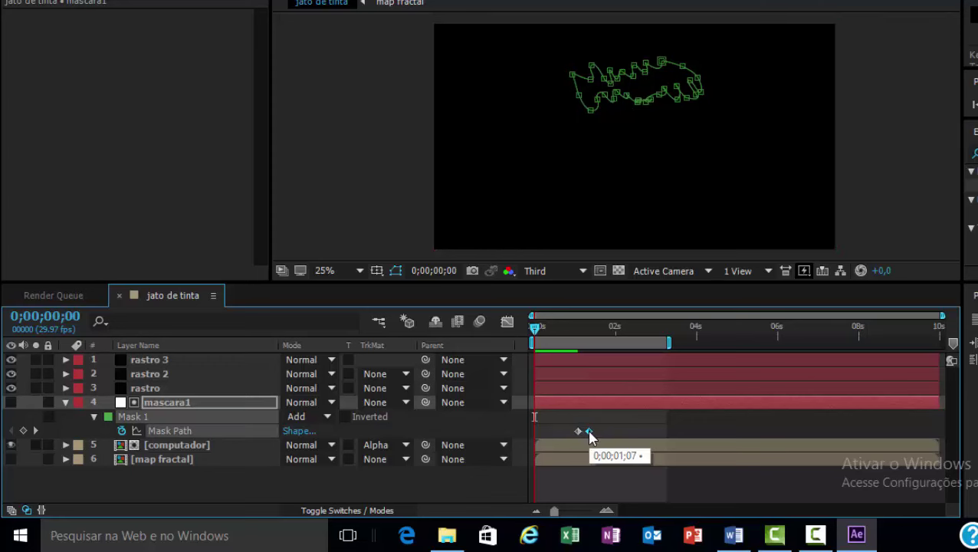
{"action": "key", "text": "space"}
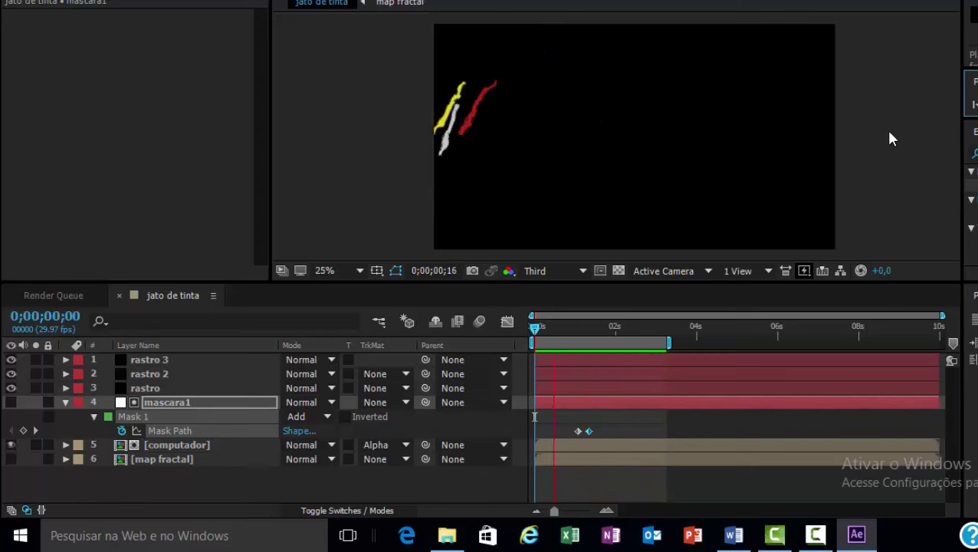
{"action": "left_click", "coordinate": [868, 151]}
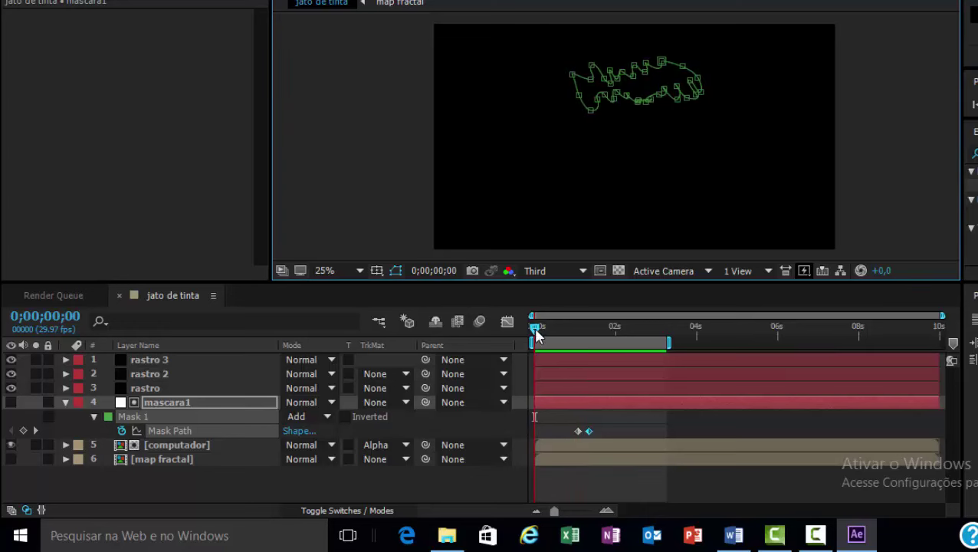
{"action": "left_click_drag", "start_coordinate": [534, 327], "coordinate": [585, 333]}
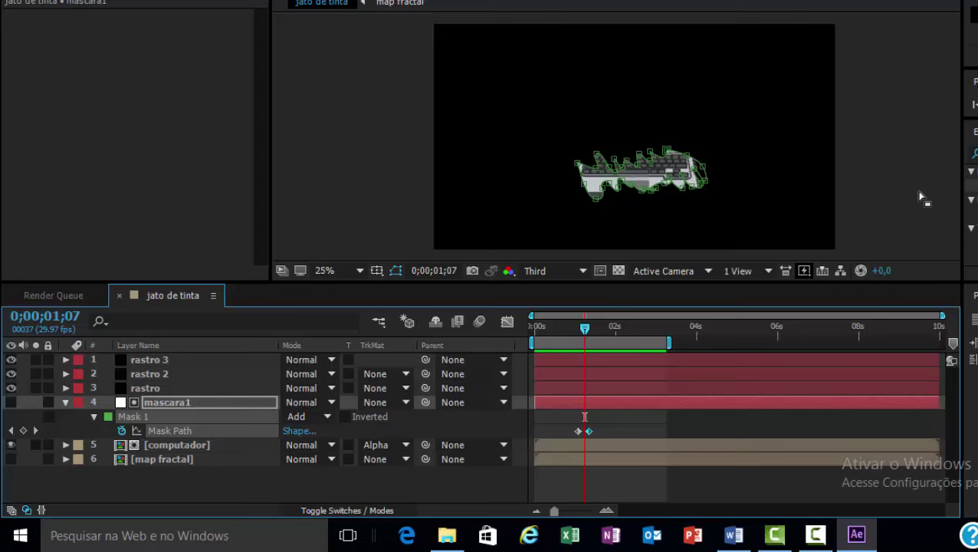
Hide the mask outlines in the composition view and select the computador layer
{"action": "left_click", "coordinate": [395, 272]}
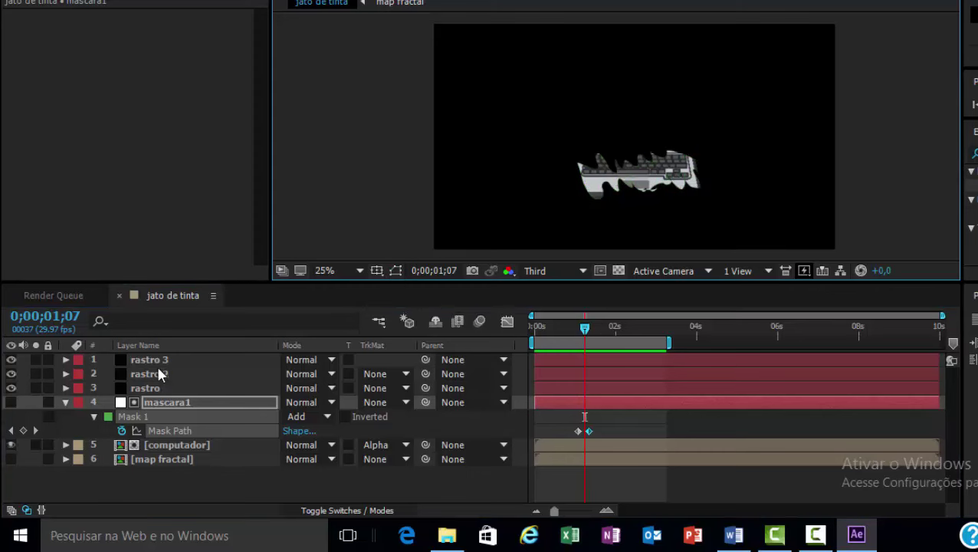
{"action": "left_click", "coordinate": [156, 462]}
{"action": "left_click", "coordinate": [173, 448]}
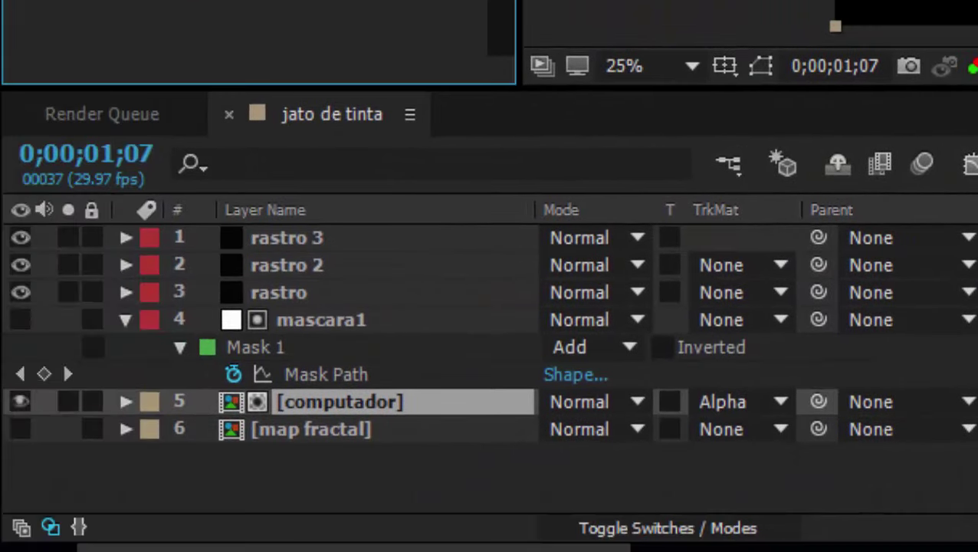
Set computador's Displacement Map Layer to 6. map fractal
{"action": "key", "text": "Return"}
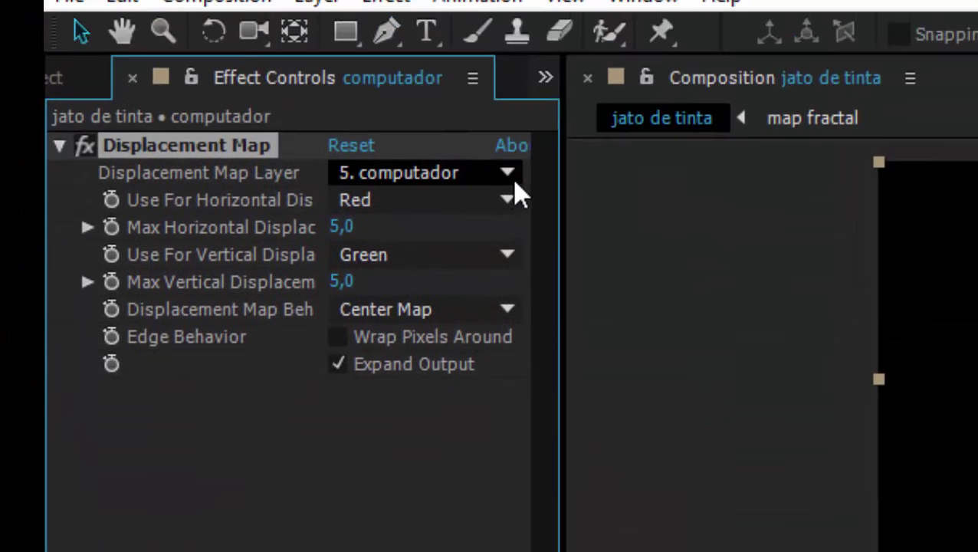
{"action": "left_click", "coordinate": [508, 172]}
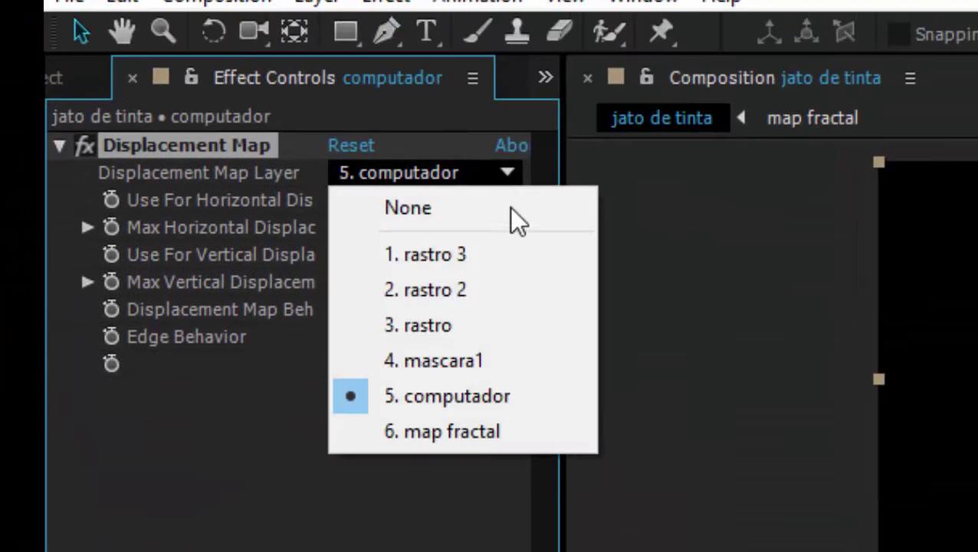
{"action": "left_click", "coordinate": [483, 432]}
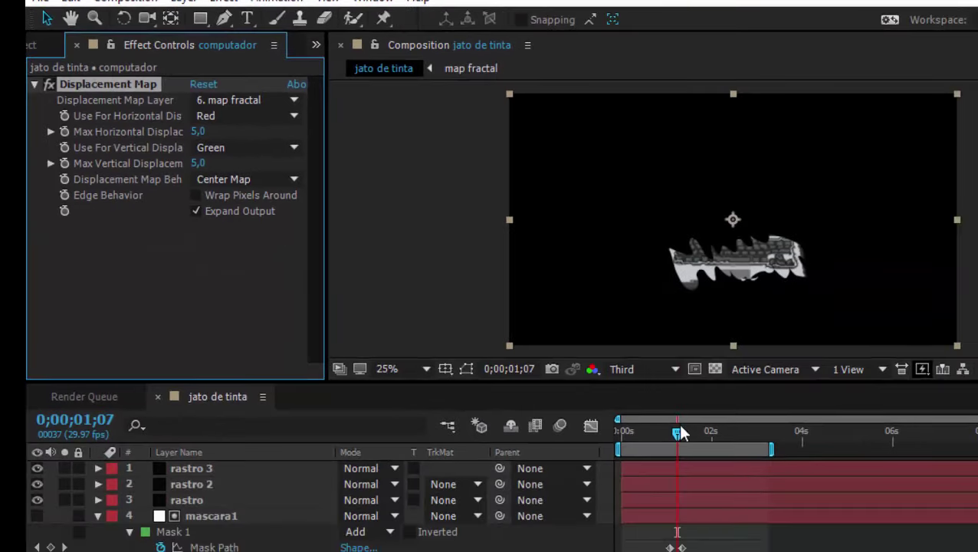
Preview the displacement, then drag mascara1's later Mask Path keyframe further along
{"action": "mouse_move", "coordinate": [678, 433]}
{"action": "left_mouse_down"}
{"action": "mouse_move", "coordinate": [676, 442]}
{"action": "mouse_move", "coordinate": [638, 426]}
{"action": "left_mouse_up"}
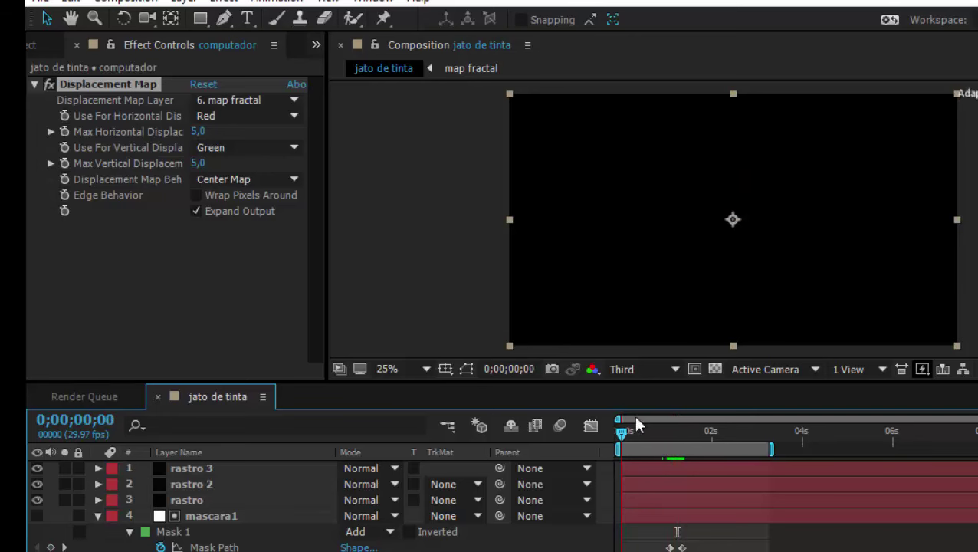
{"action": "key", "text": "space"}
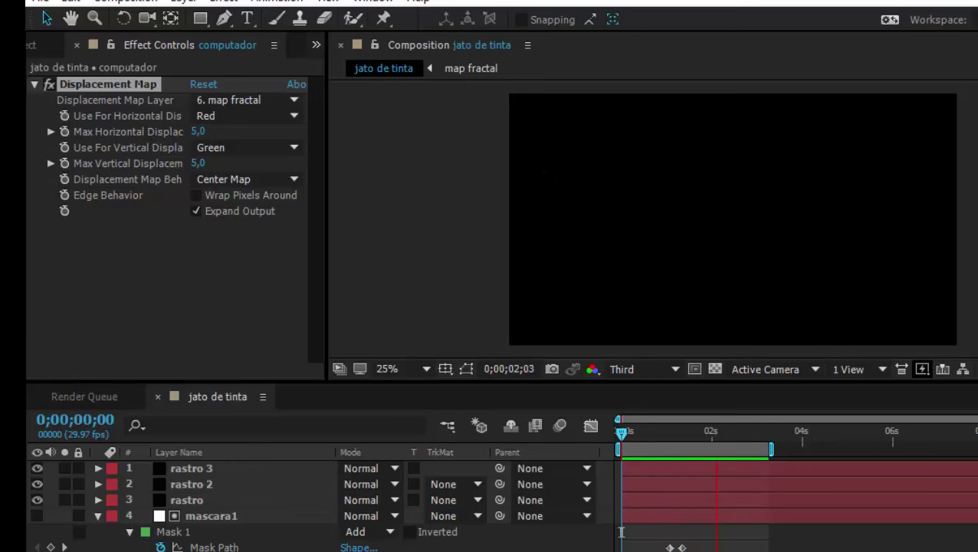
{"action": "key", "text": "space"}
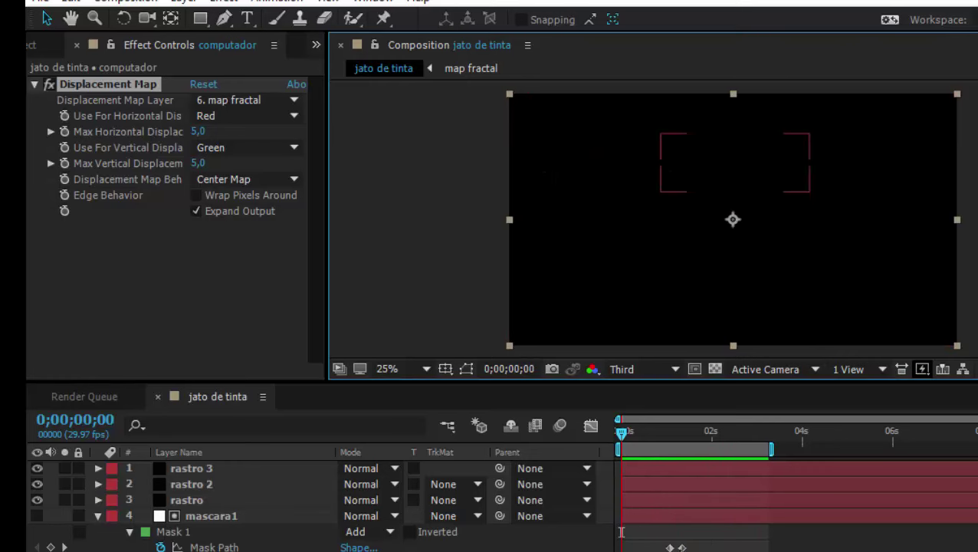
{"action": "left_click_drag", "start_coordinate": [682, 547], "coordinate": [690, 547]}
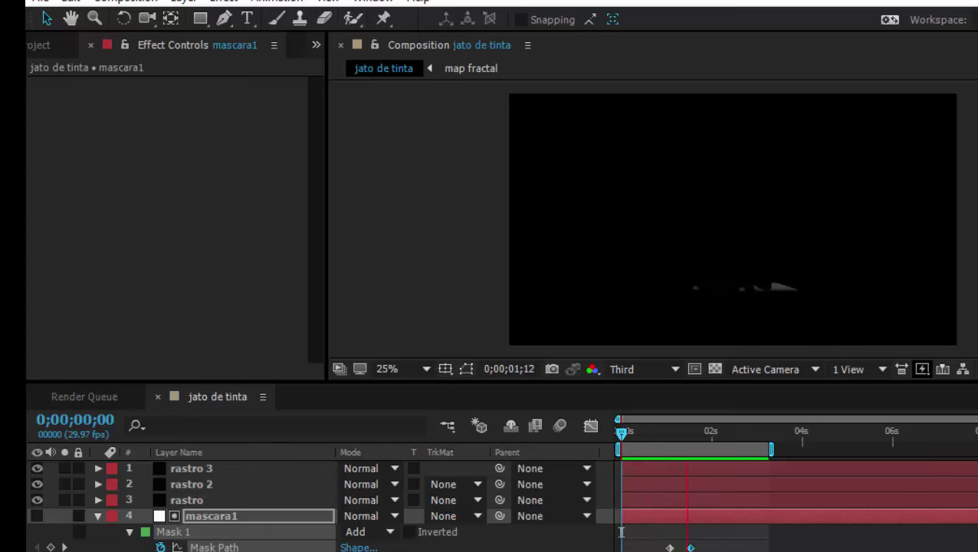
Duplicate the computador layer with Ctrl+D and drag the copy to the top of the stack
{"action": "key", "text": "space"}
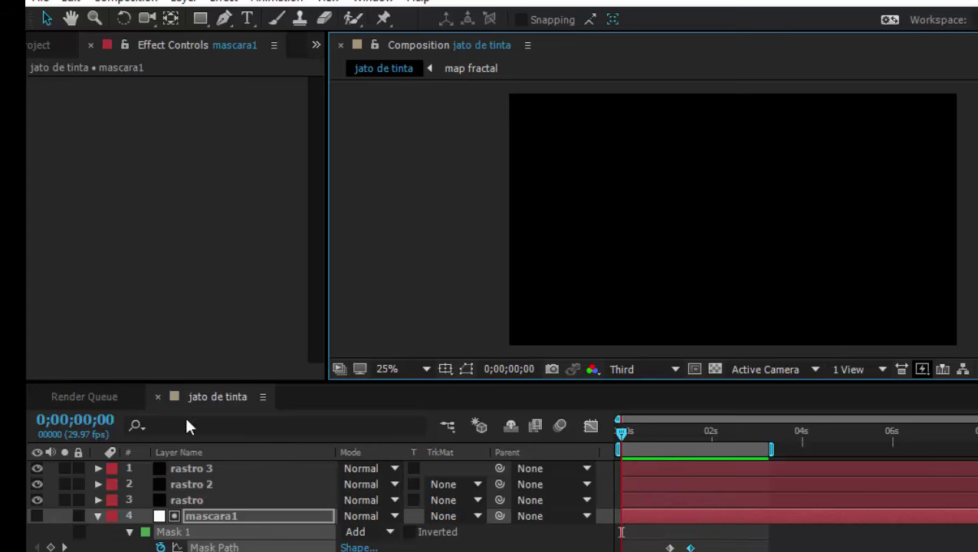
{"action": "left_click", "coordinate": [98, 517]}
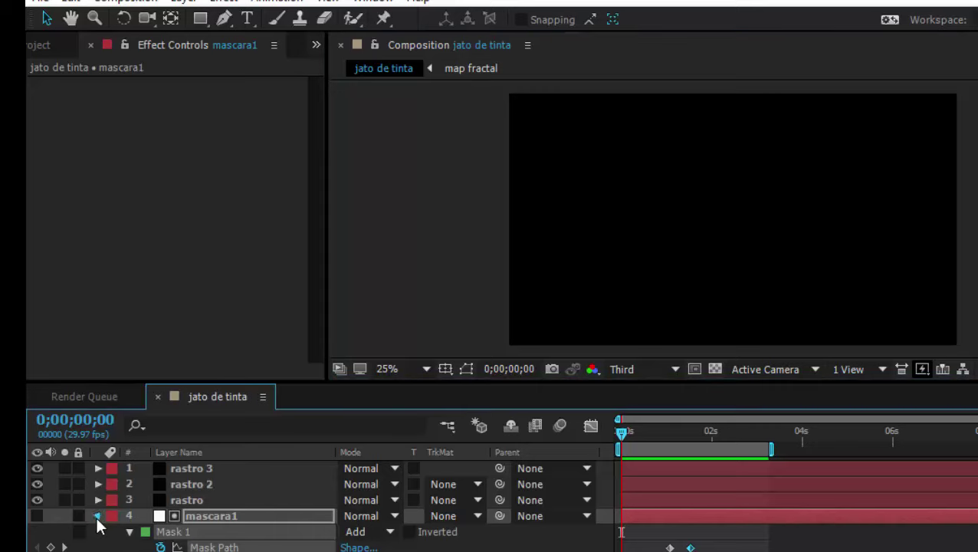
{"action": "key", "text": "F2"}
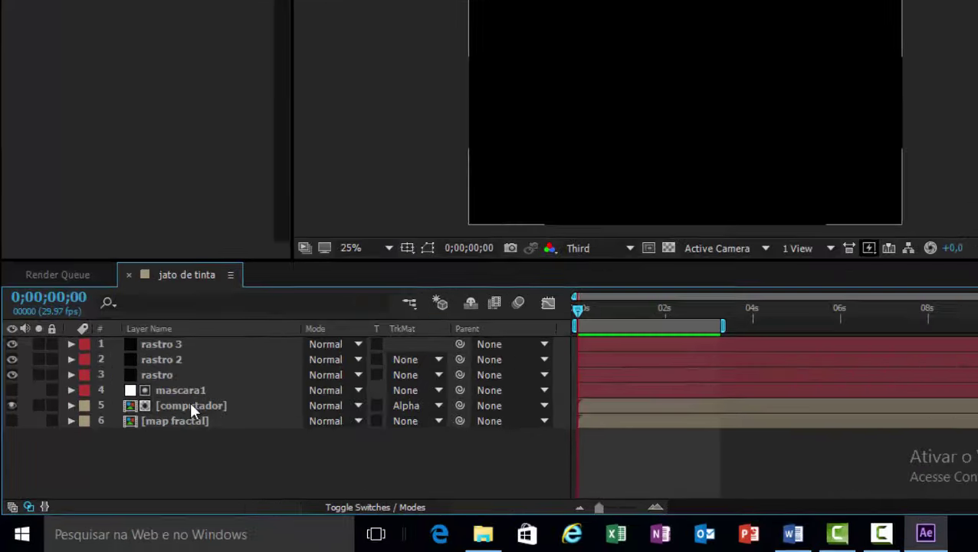
{"action": "left_click", "coordinate": [152, 437]}
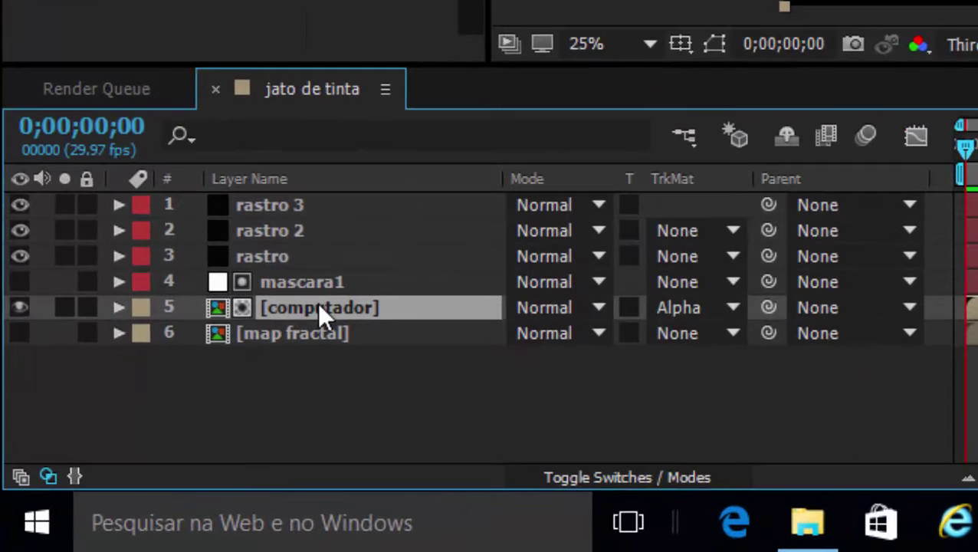
{"action": "key", "text": "ctrl+d"}
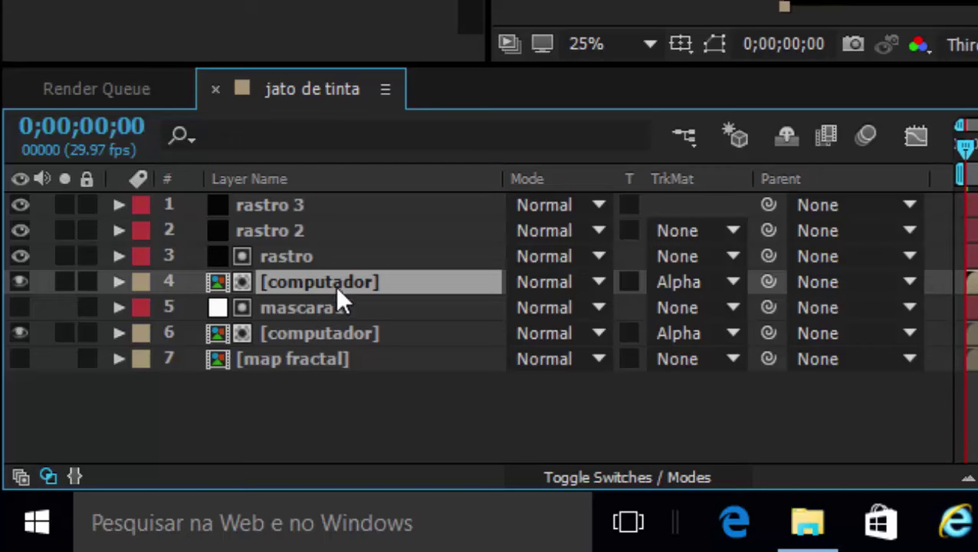
{"action": "left_click_drag", "start_coordinate": [344, 280], "coordinate": [345, 201]}
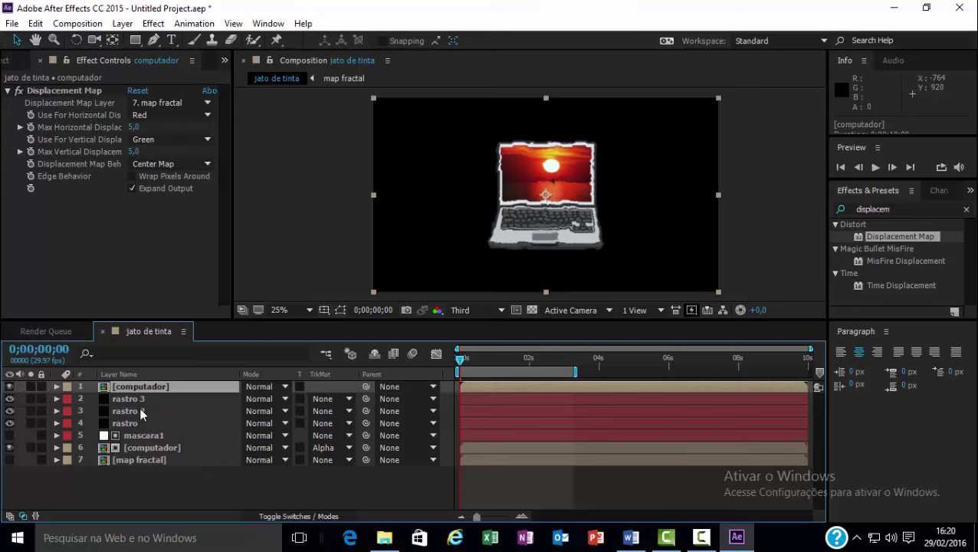
{"action": "left_click_drag", "start_coordinate": [459, 361], "coordinate": [530, 365]}
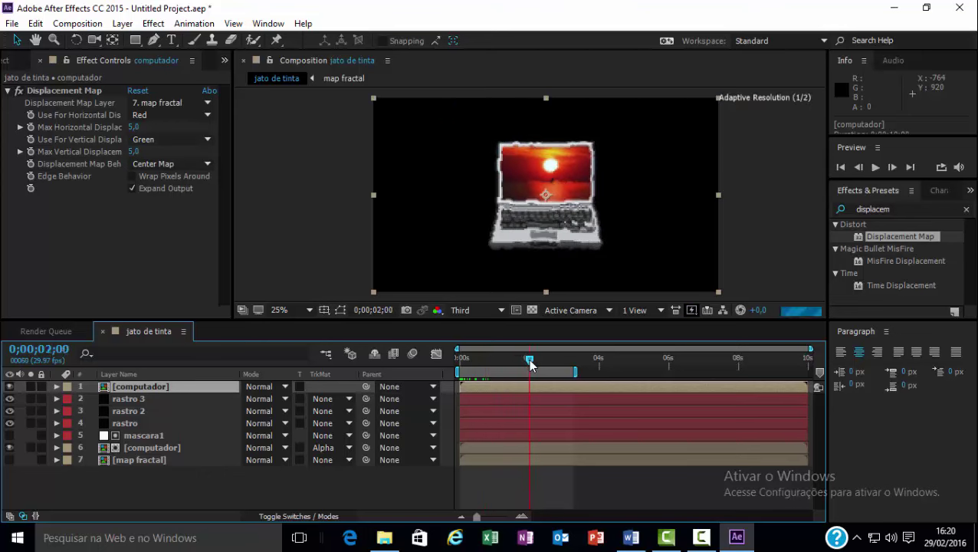
{"action": "left_click", "coordinate": [874, 167]}
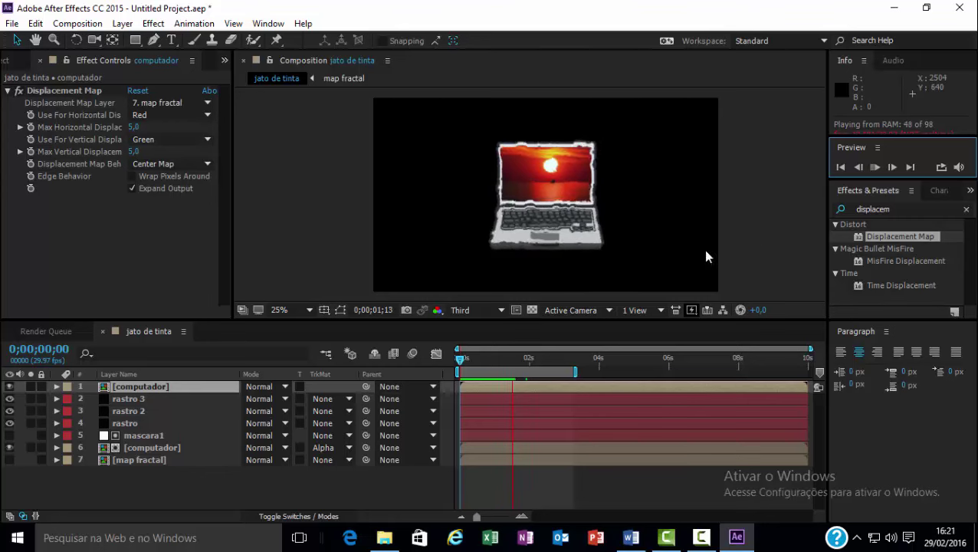
{"action": "left_click", "coordinate": [10, 387]}
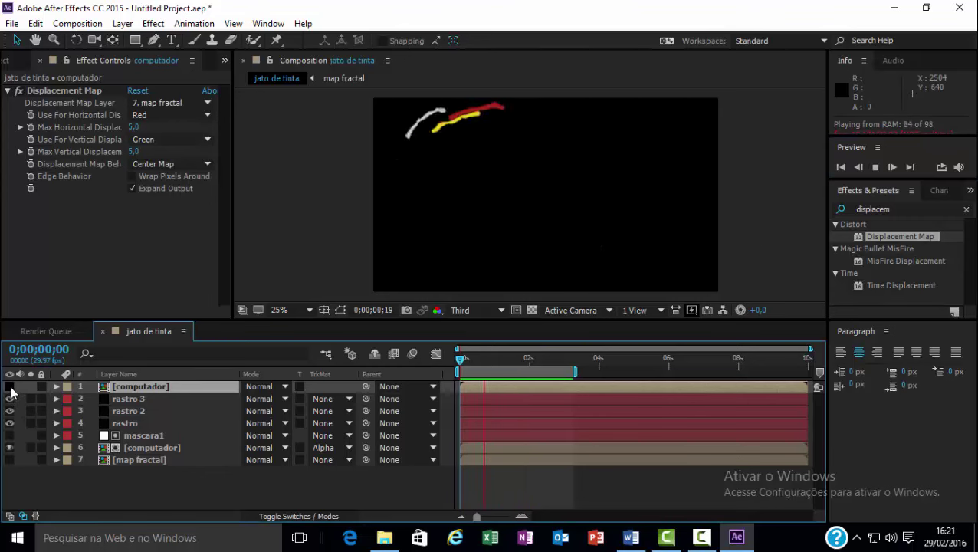
{"action": "left_click", "coordinate": [10, 387]}
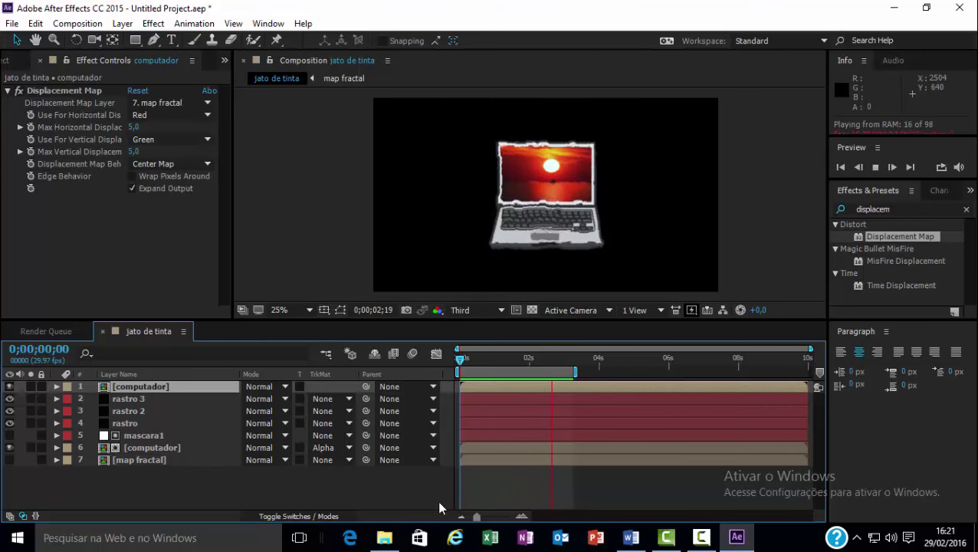
{"action": "left_click", "coordinate": [372, 484]}
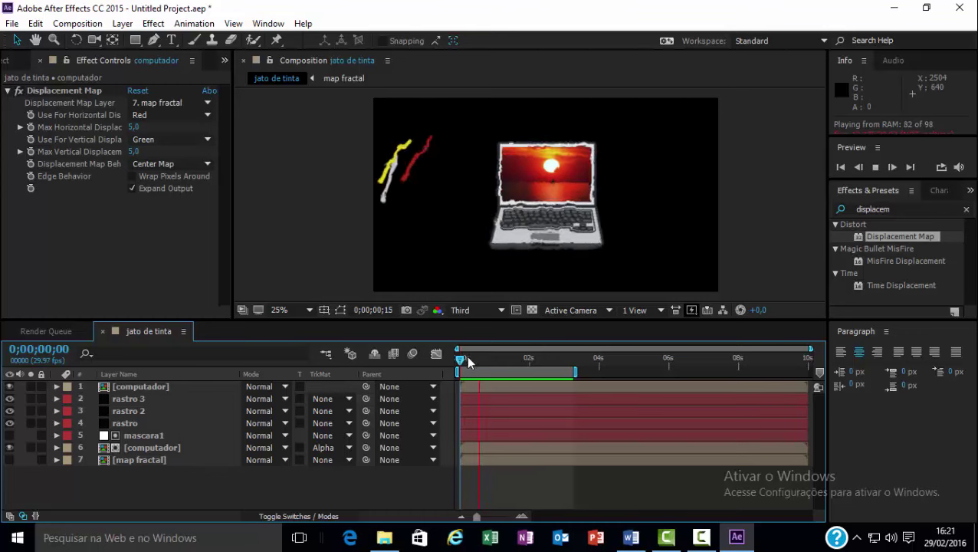
{"action": "left_click", "coordinate": [496, 358]}
{"action": "left_click_drag", "start_coordinate": [496, 360], "coordinate": [457, 360]}
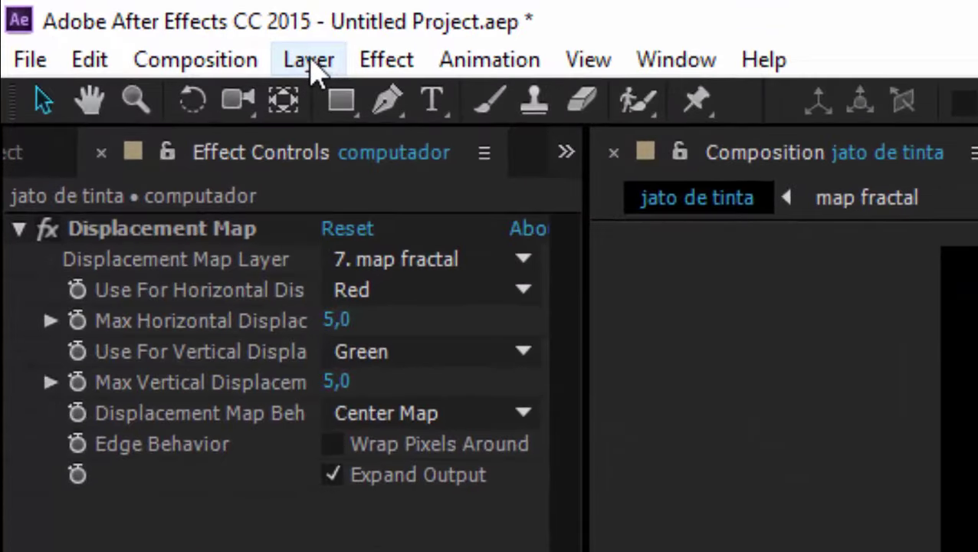
Add a new full-frame solid, Pale Lime Green Solid 2, via Layer > New > Solid
{"action": "left_click", "coordinate": [260, 50]}
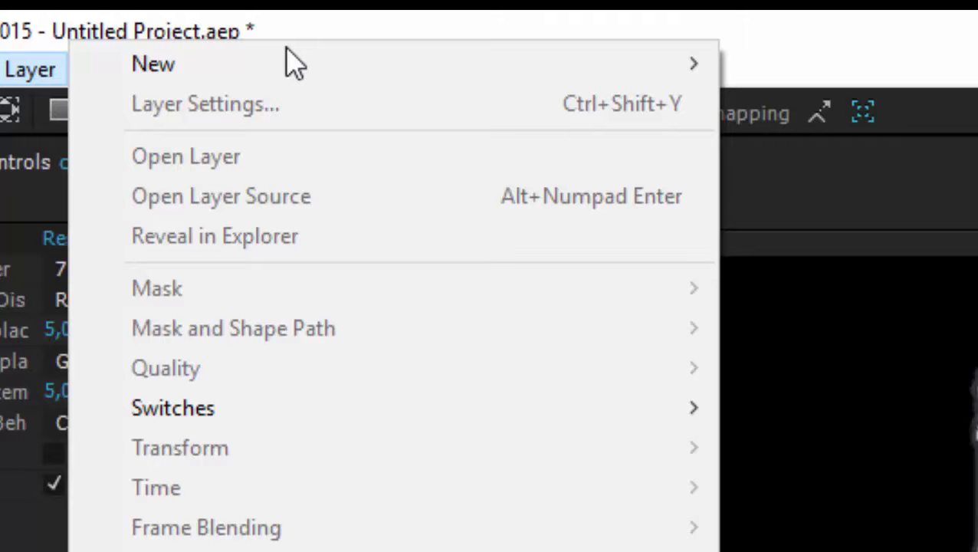
{"action": "mouse_move", "coordinate": [484, 48]}
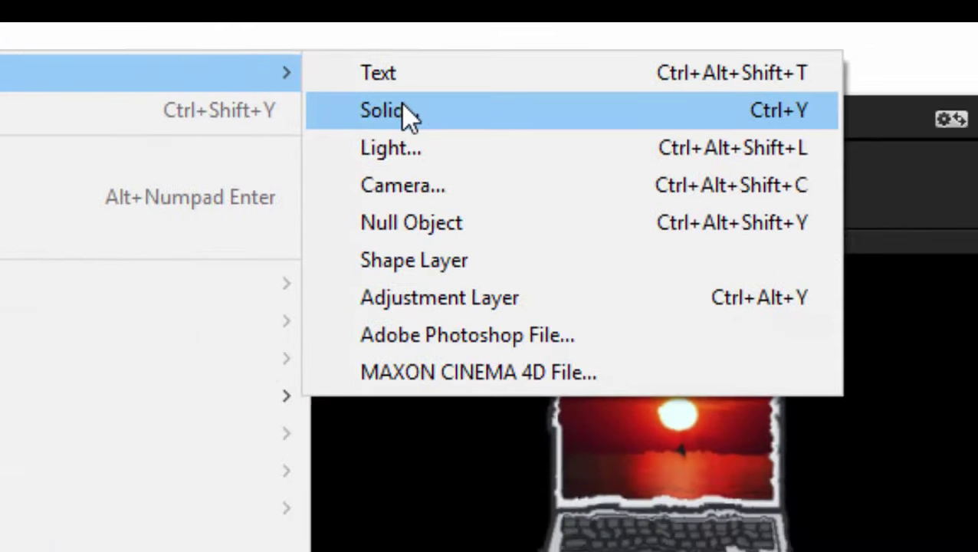
{"action": "left_click", "coordinate": [404, 109]}
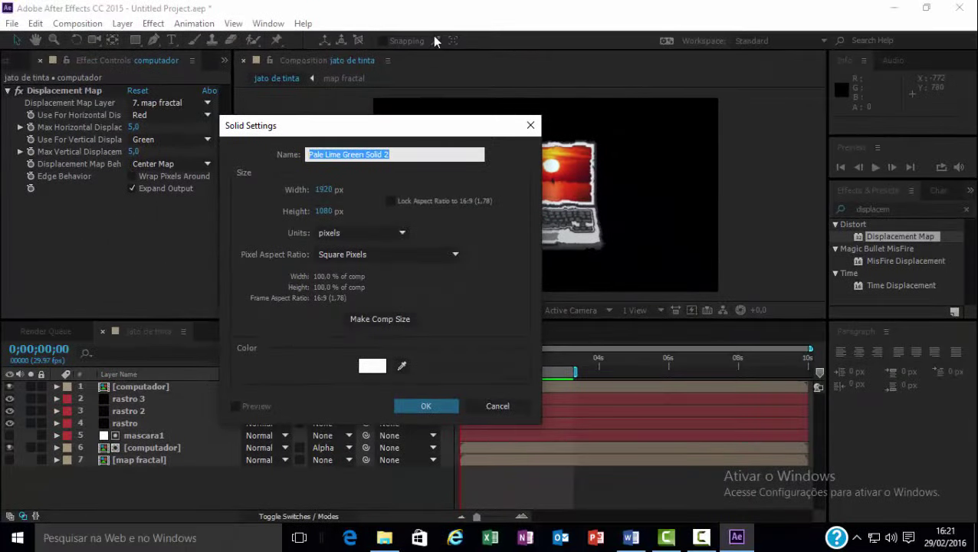
{"action": "left_click", "coordinate": [426, 406]}
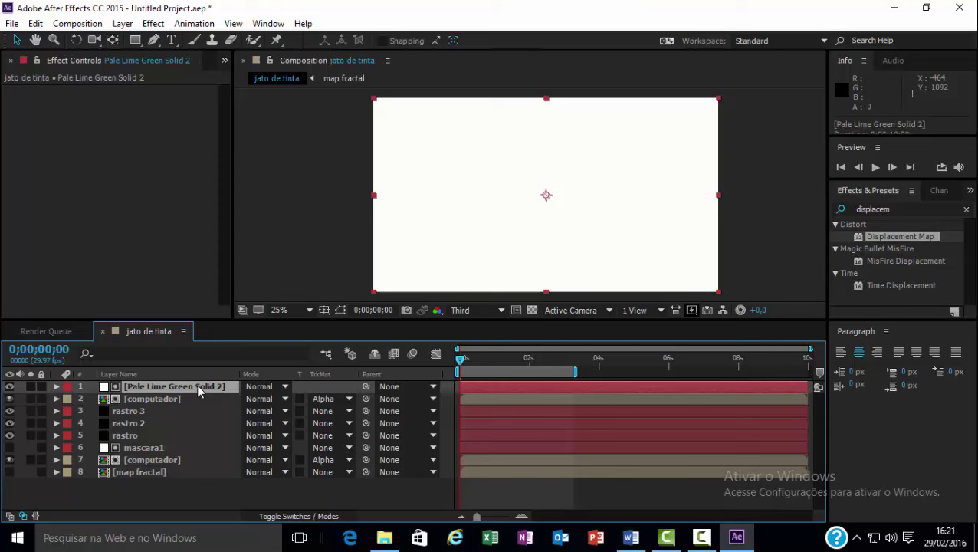
Lower the solid's opacity to 60% and scrub the timeline to check the ink splash
{"action": "key", "text": "t"}
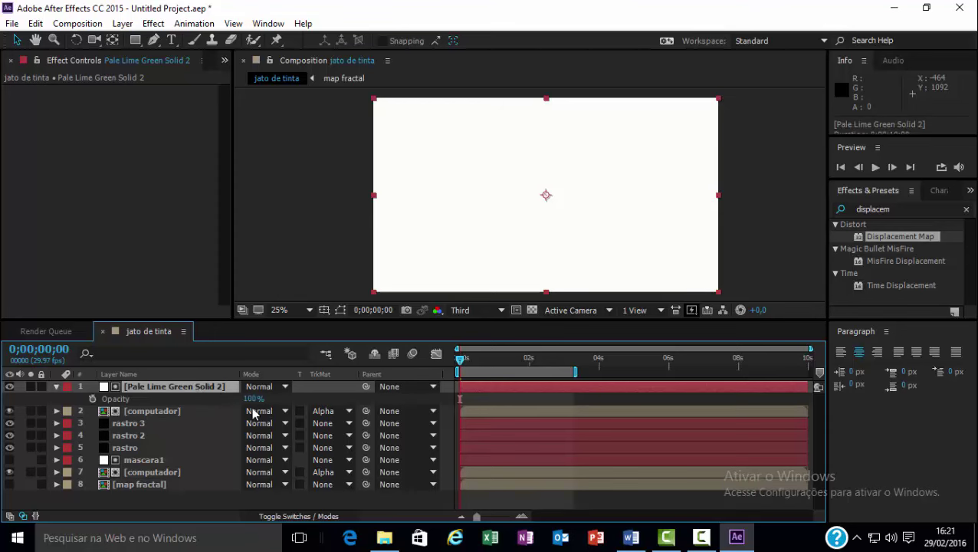
{"action": "left_click_drag", "start_coordinate": [251, 398], "coordinate": [214, 403]}
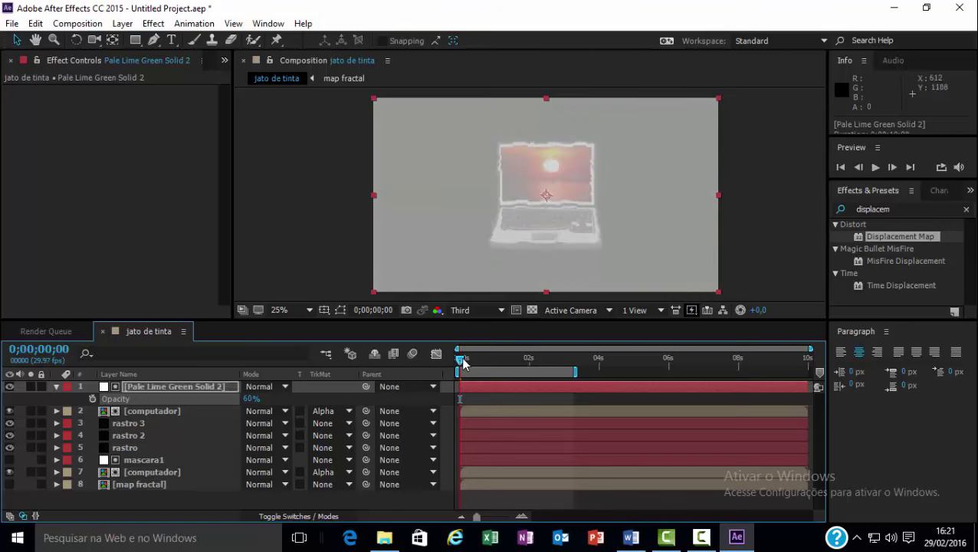
{"action": "left_click_drag", "start_coordinate": [462, 362], "coordinate": [500, 366]}
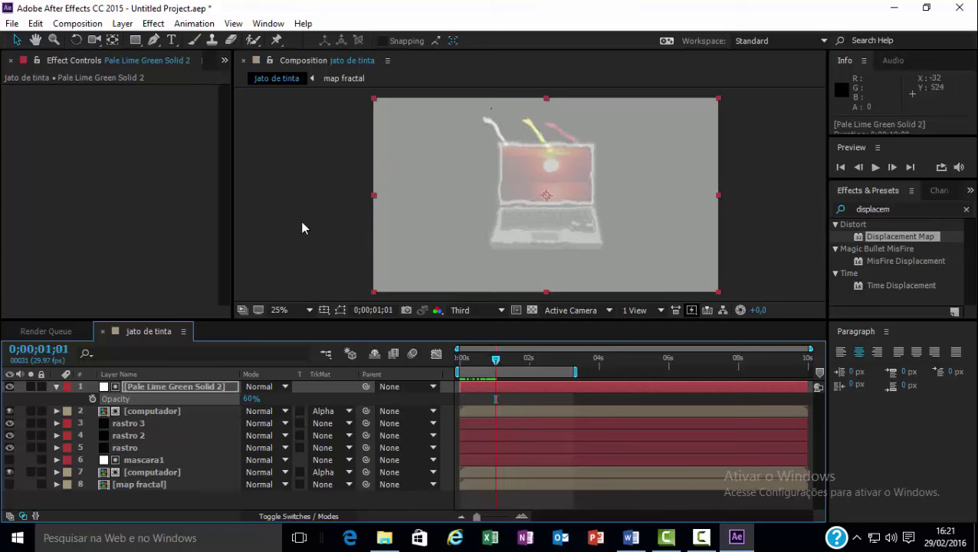
{"action": "left_click_drag", "start_coordinate": [494, 365], "coordinate": [453, 372]}
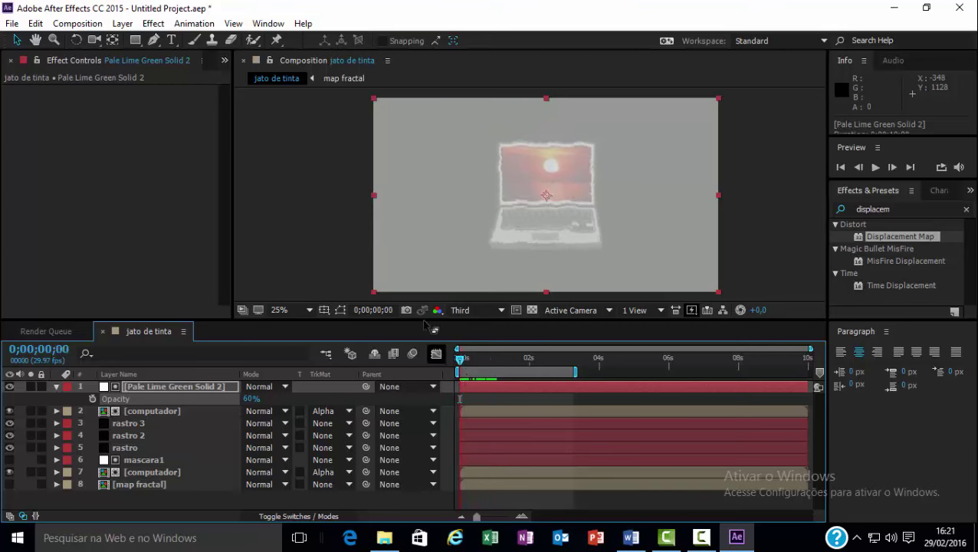
At 12.5% zoom, start a Pen mask with points above and beside the laptop
{"action": "key", "text": "comma"}
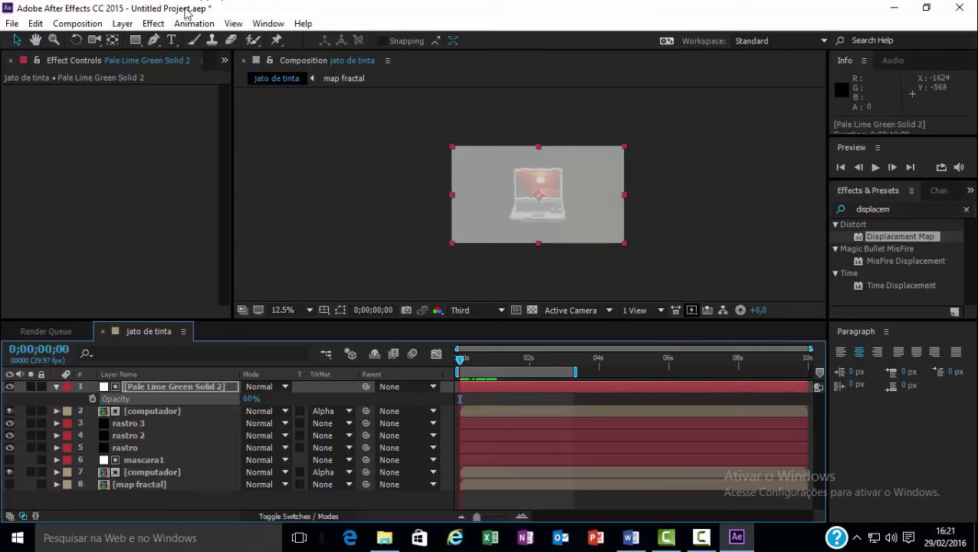
{"action": "left_click", "coordinate": [153, 40]}
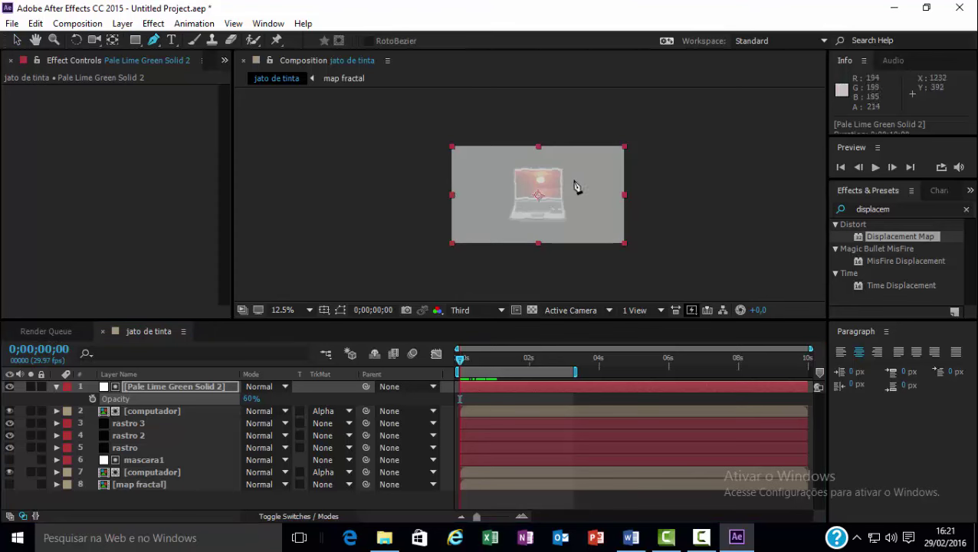
{"action": "left_click", "coordinate": [480, 125]}
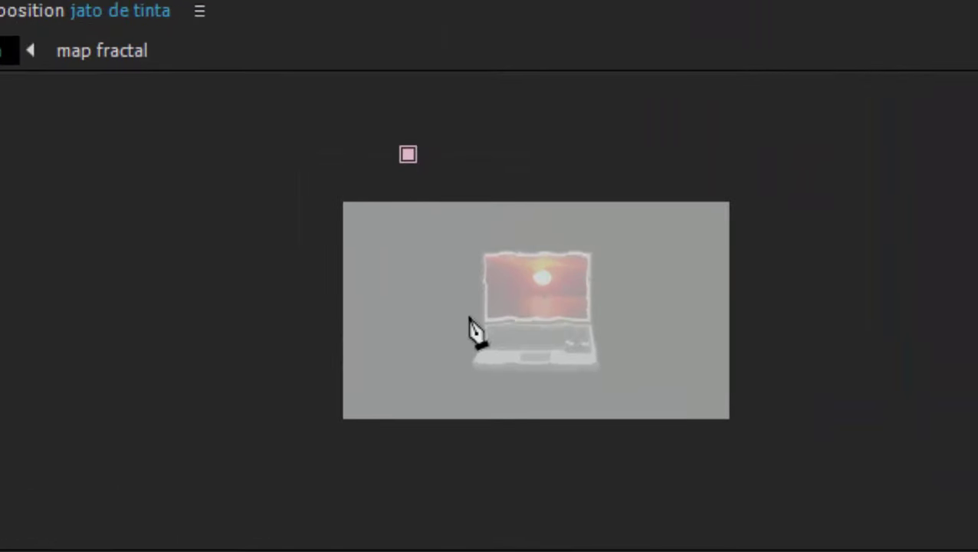
{"action": "left_click", "coordinate": [469, 314]}
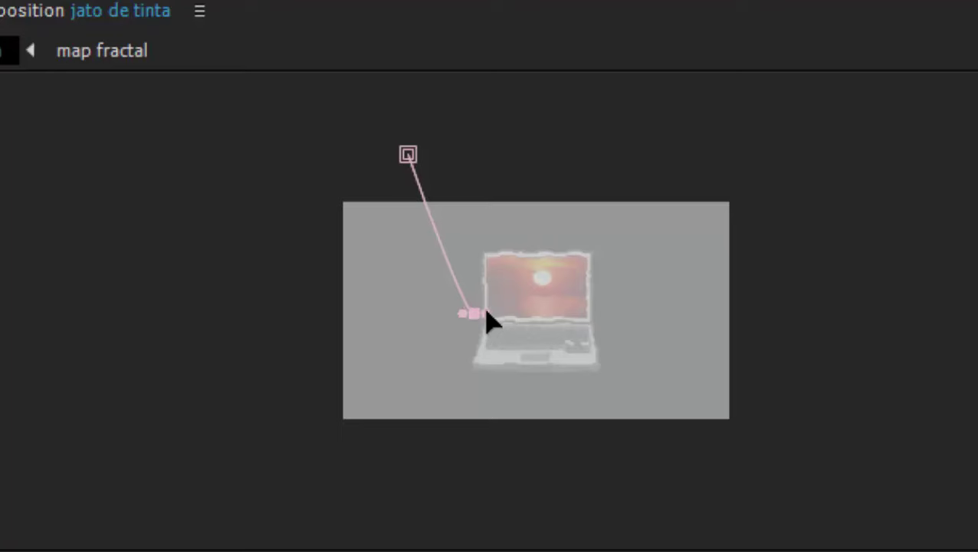
{"action": "scroll", "coordinate": [486, 290], "scroll_direction": "up", "scroll_amount": 1}
{"action": "scroll", "coordinate": [480, 279], "scroll_direction": "up", "scroll_amount": 1}
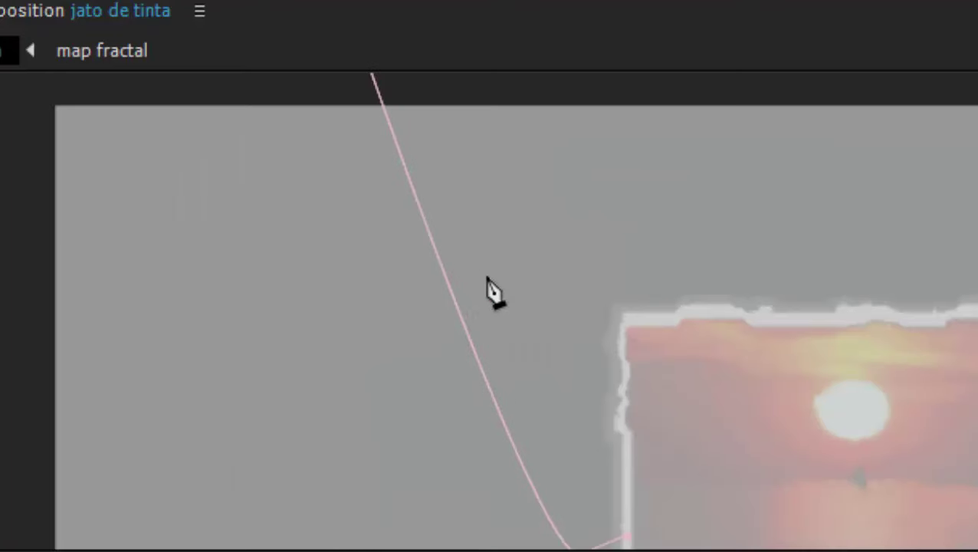
{"action": "scroll", "coordinate": [494, 293], "scroll_direction": "down", "scroll_amount": 1}
{"action": "mouse_move", "coordinate": [527, 441]}
{"action": "left_mouse_down"}
{"action": "mouse_move", "coordinate": [552, 385]}
{"action": "mouse_move", "coordinate": [590, 421]}
{"action": "mouse_move", "coordinate": [580, 380]}
{"action": "left_mouse_up"}
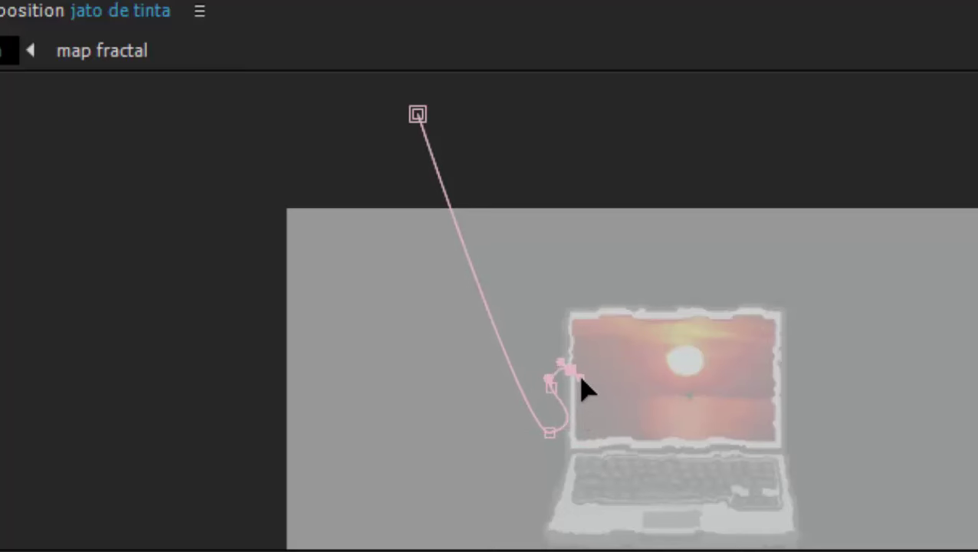
{"action": "left_click", "coordinate": [590, 430]}
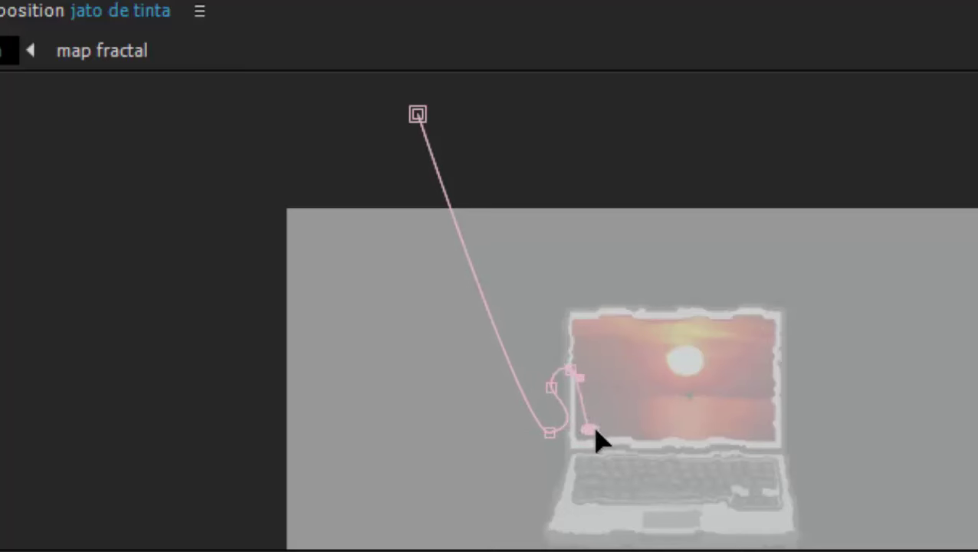
{"action": "left_click", "coordinate": [594, 357]}
{"action": "left_click_drag", "start_coordinate": [594, 357], "coordinate": [606, 355]}
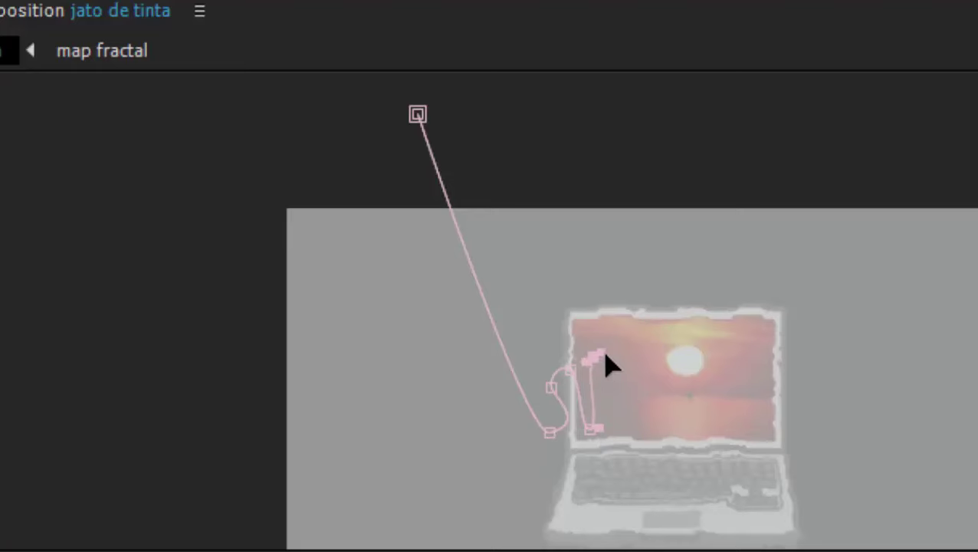
{"action": "left_click", "coordinate": [621, 416]}
Draw curved drip outlines across the laptop screen, extending past its right edge
{"action": "key", "text": "period"}
{"action": "key", "text": "period"}
{"action": "key", "text": "period"}
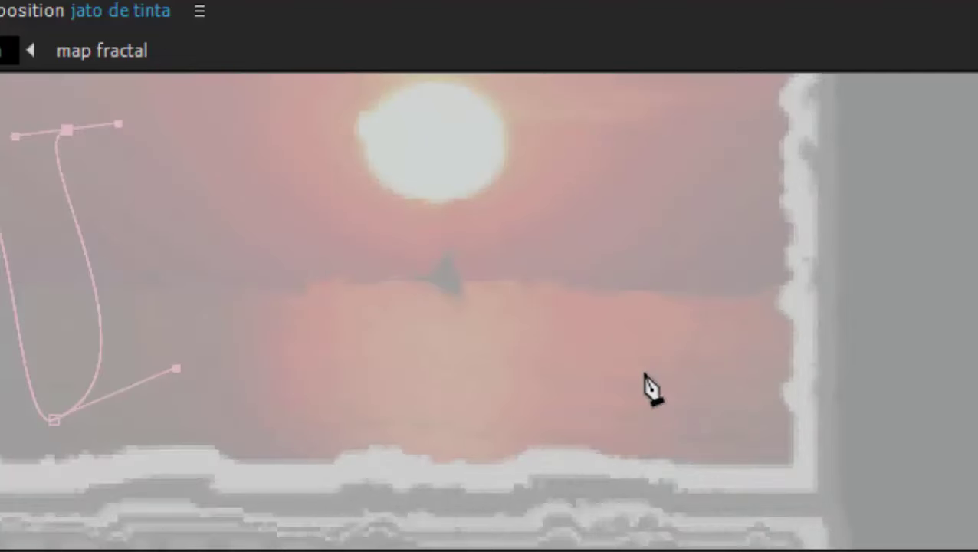
{"action": "mouse_move", "coordinate": [171, 279]}
{"action": "left_mouse_down"}
{"action": "mouse_move", "coordinate": [190, 306]}
{"action": "mouse_move", "coordinate": [199, 302]}
{"action": "left_mouse_up"}
{"action": "left_click_drag", "start_coordinate": [174, 157], "coordinate": [181, 135]}
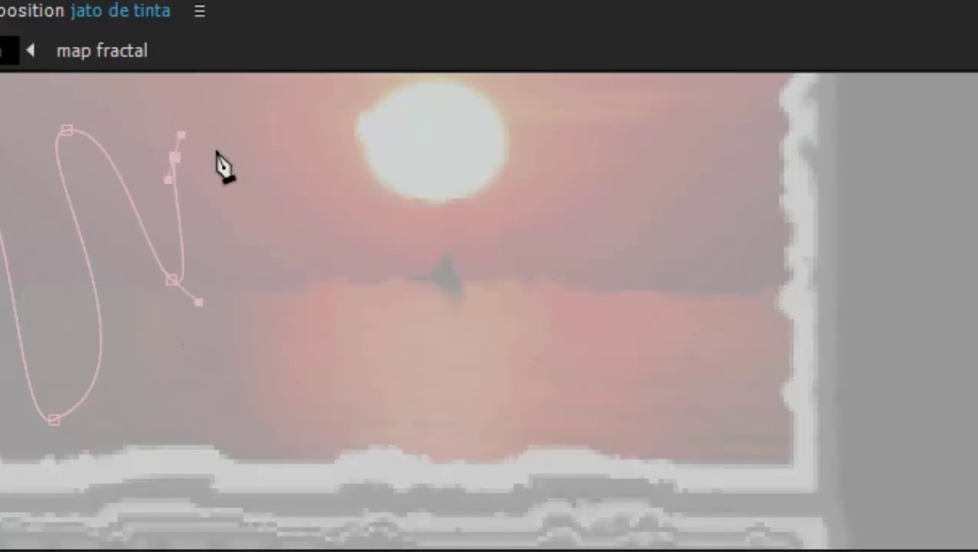
{"action": "left_click_drag", "start_coordinate": [258, 313], "coordinate": [318, 307]}
{"action": "left_click_drag", "start_coordinate": [257, 191], "coordinate": [260, 165]}
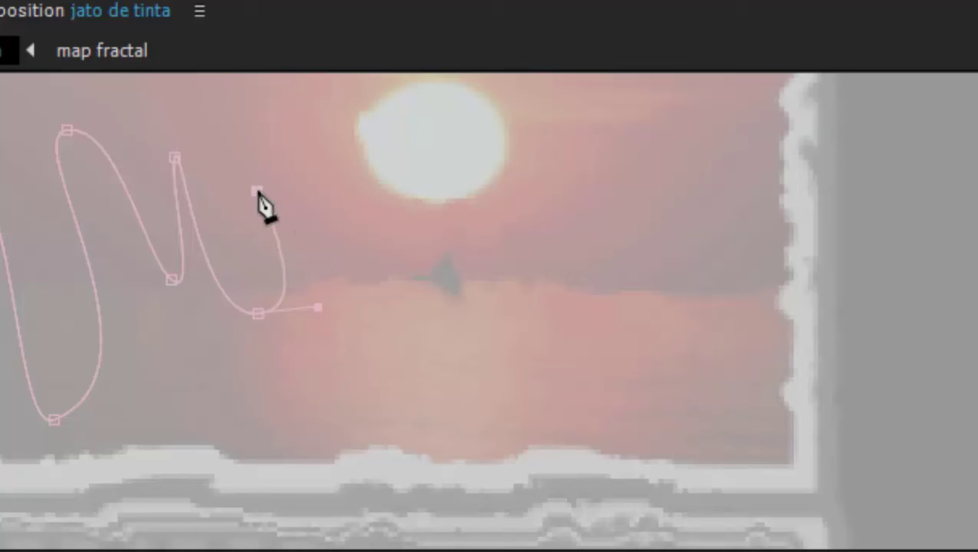
{"action": "left_click_drag", "start_coordinate": [374, 343], "coordinate": [412, 392]}
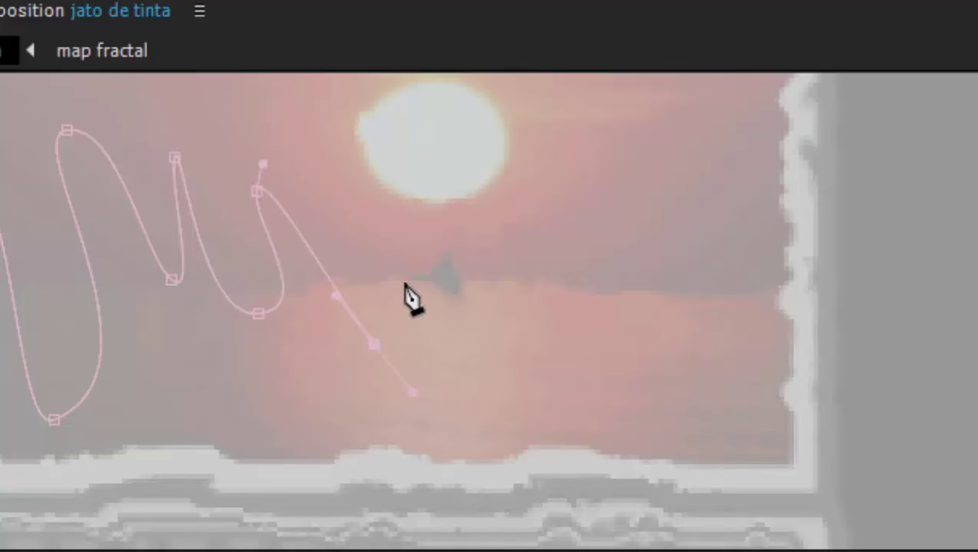
{"action": "left_click_drag", "start_coordinate": [399, 274], "coordinate": [399, 247]}
{"action": "left_click_drag", "start_coordinate": [487, 389], "coordinate": [530, 435]}
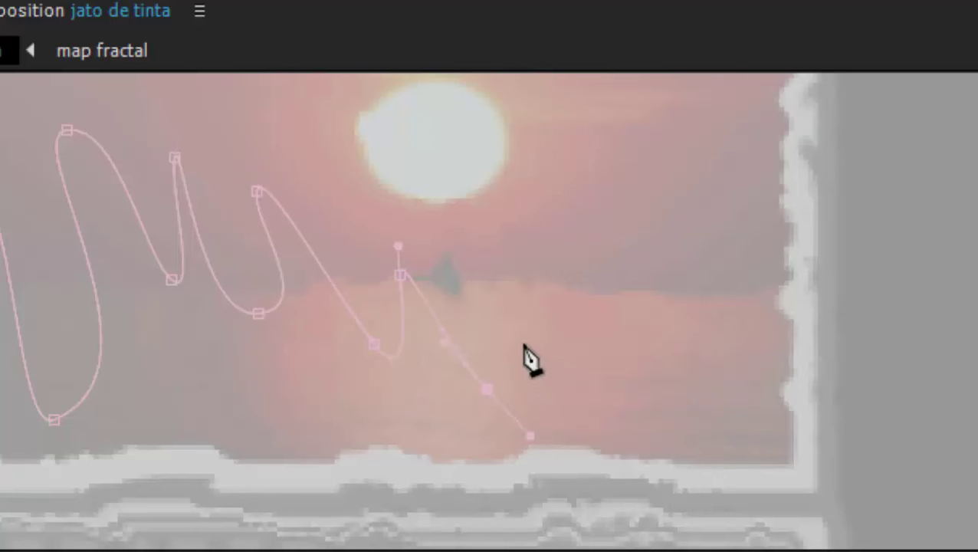
{"action": "left_click_drag", "start_coordinate": [514, 334], "coordinate": [501, 293]}
{"action": "left_click_drag", "start_coordinate": [624, 452], "coordinate": [670, 471]}
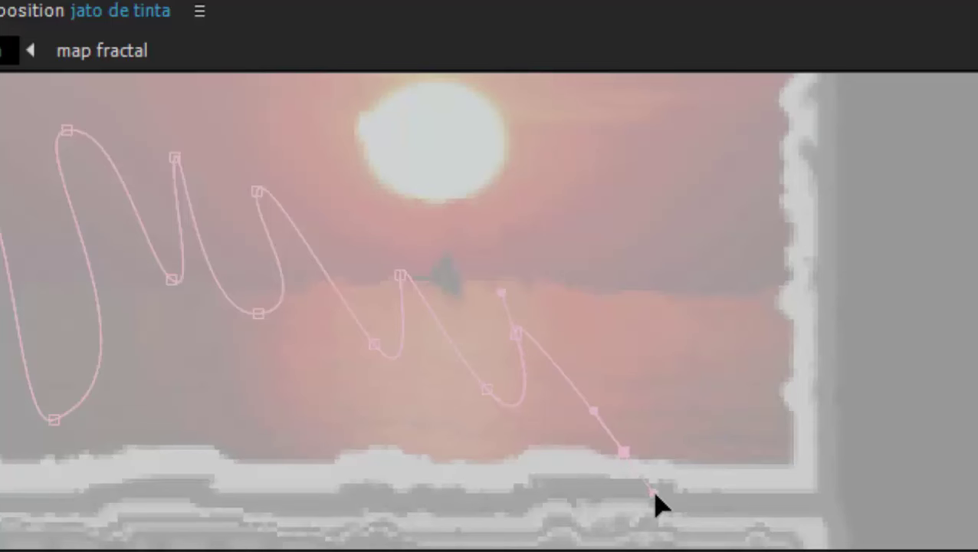
{"action": "left_click_drag", "start_coordinate": [553, 271], "coordinate": [568, 217]}
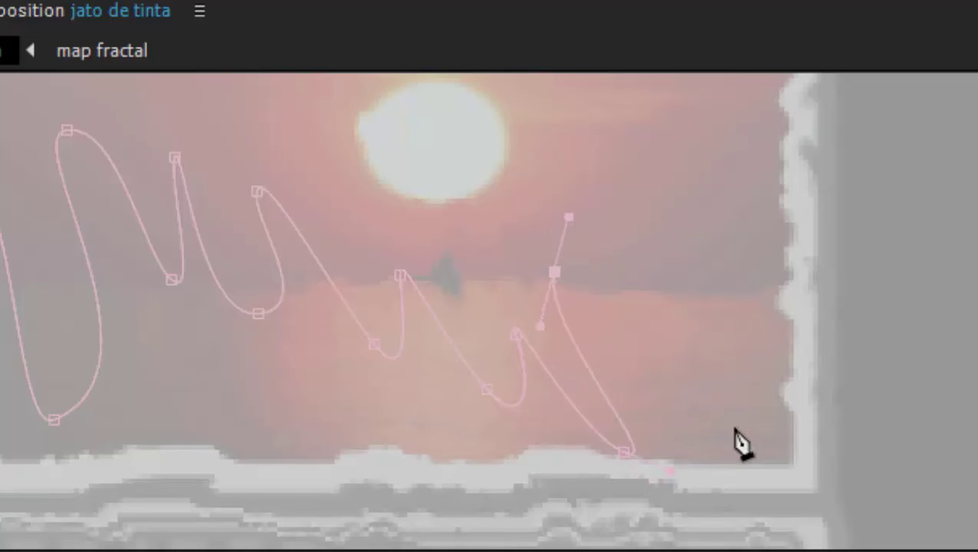
{"action": "mouse_move", "coordinate": [742, 462]}
{"action": "left_mouse_down"}
{"action": "mouse_move", "coordinate": [791, 512]}
{"action": "mouse_move", "coordinate": [816, 499]}
{"action": "left_mouse_up"}
{"action": "left_click_drag", "start_coordinate": [742, 348], "coordinate": [690, 267]}
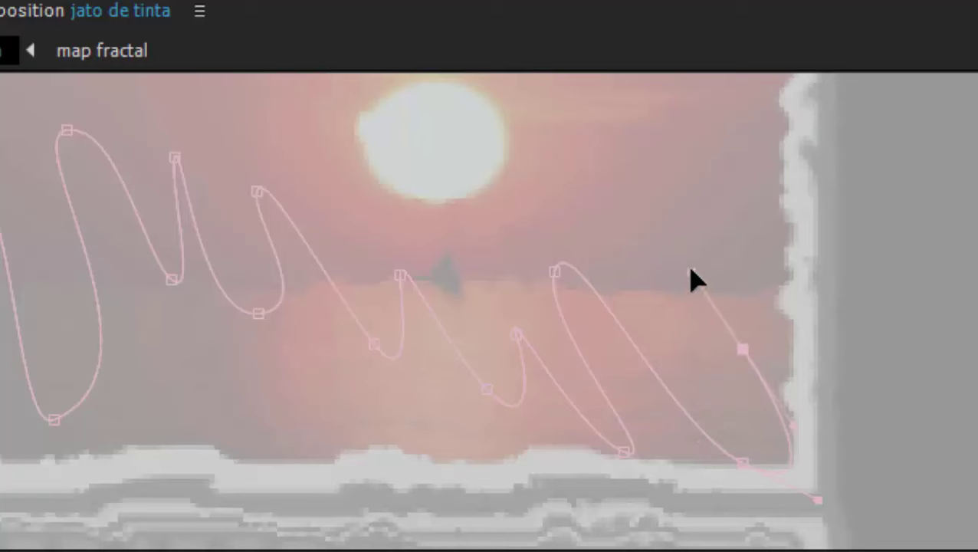
{"action": "left_click_drag", "start_coordinate": [831, 357], "coordinate": [907, 455]}
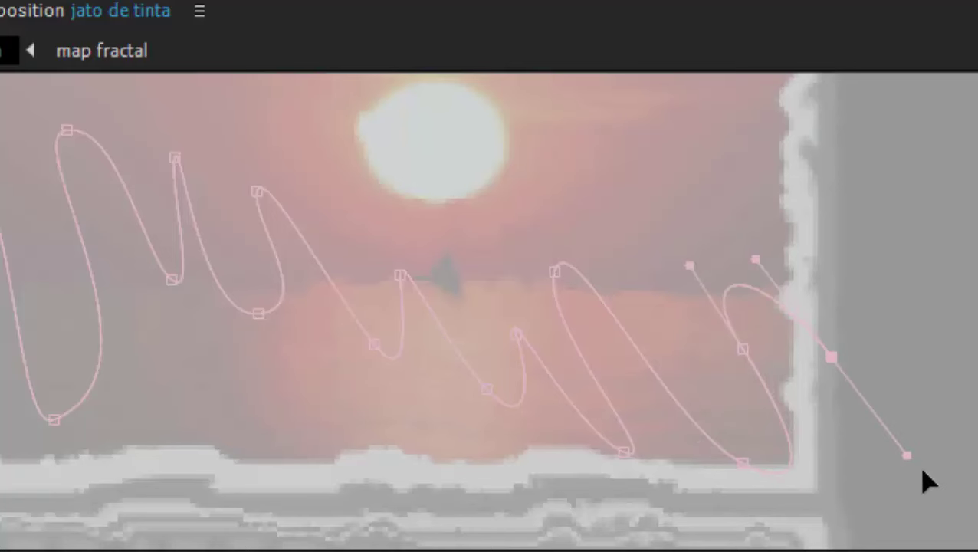
{"action": "left_click_drag", "start_coordinate": [955, 482], "coordinate": [961, 546]}
{"action": "left_click_drag", "start_coordinate": [876, 267], "coordinate": [866, 238]}
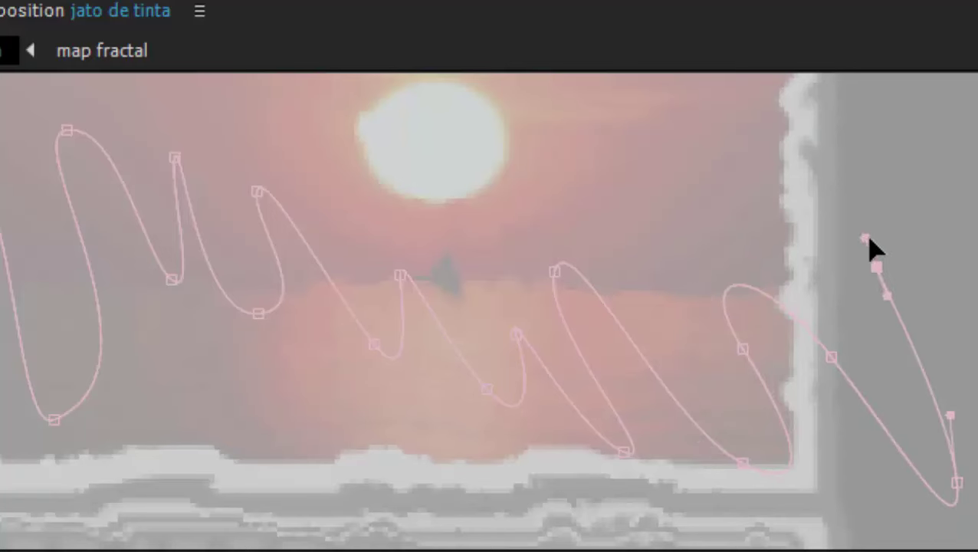
Add a final point above the comp and close the drip mask path
{"action": "scroll", "coordinate": [548, 178], "scroll_direction": "down", "scroll_amount": 4}
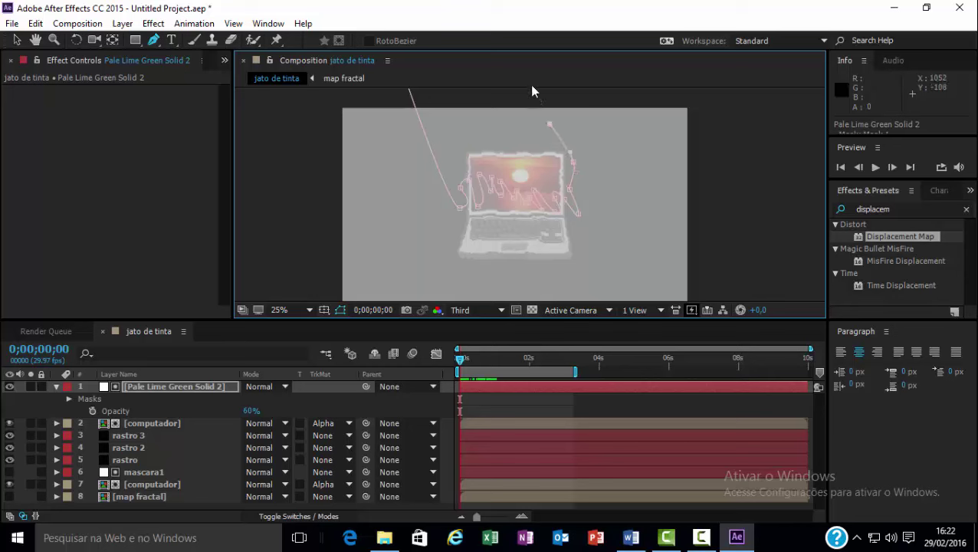
{"action": "scroll", "coordinate": [537, 91], "scroll_direction": "up", "scroll_amount": 1}
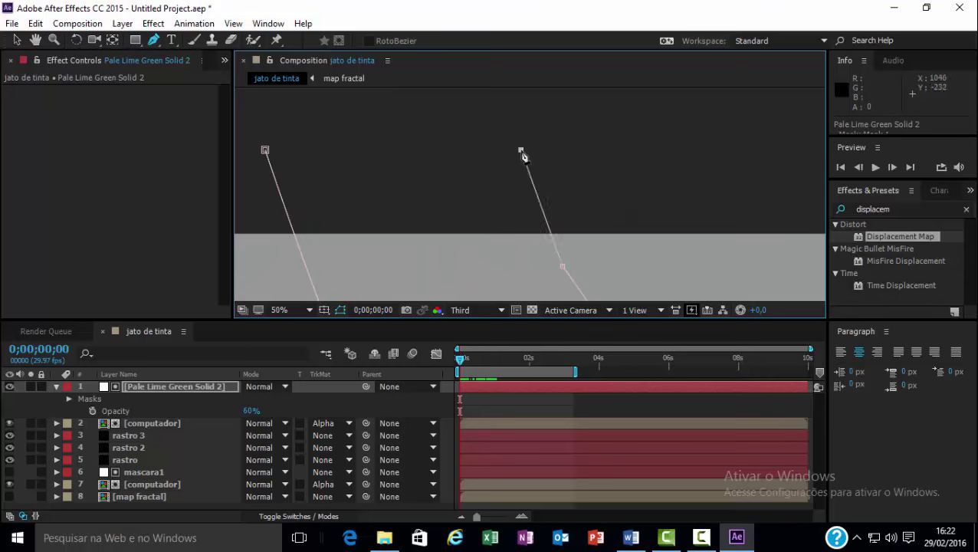
{"action": "left_click", "coordinate": [452, 128]}
{"action": "left_click", "coordinate": [266, 151]}
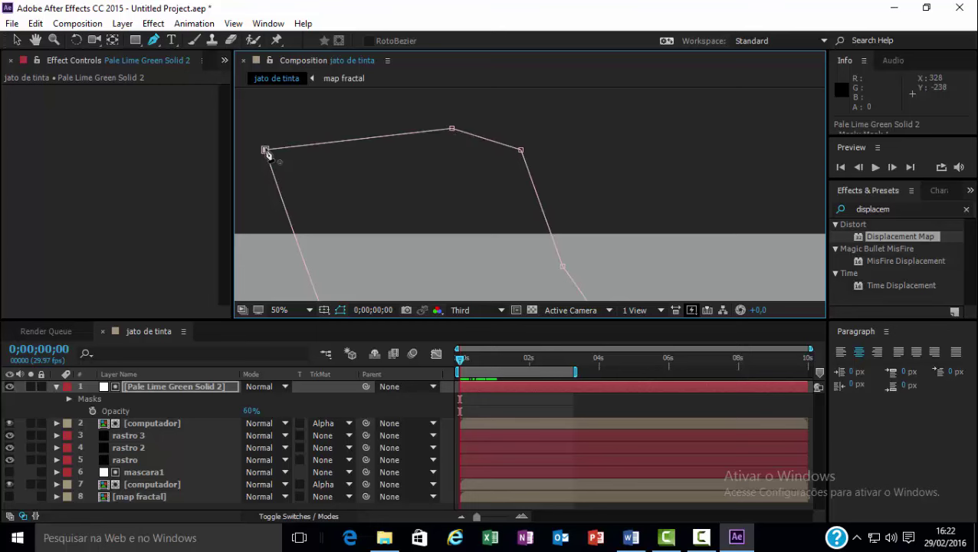
Centre the whole drip mask in view and lower Pale Lime Green Solid 2's opacity to 44%
{"action": "key", "text": "comma"}
{"action": "key", "text": "comma"}
{"action": "key", "text": "comma"}
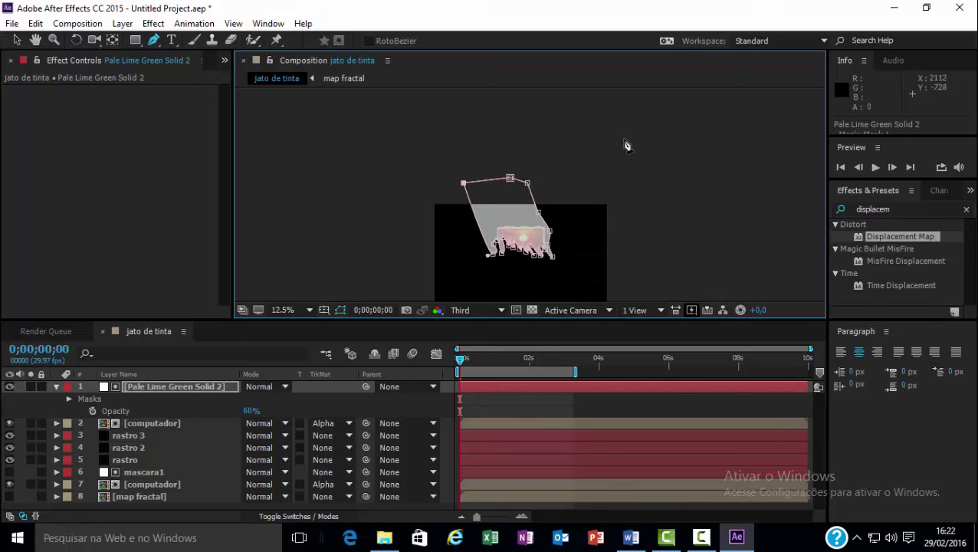
{"action": "key", "text": "comma"}
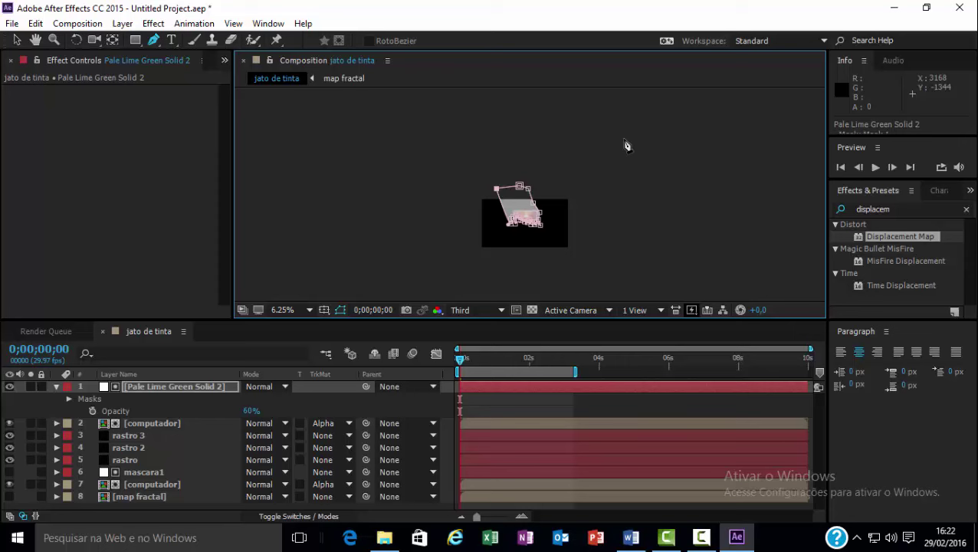
{"action": "key", "text": "period"}
{"action": "key", "text": "period"}
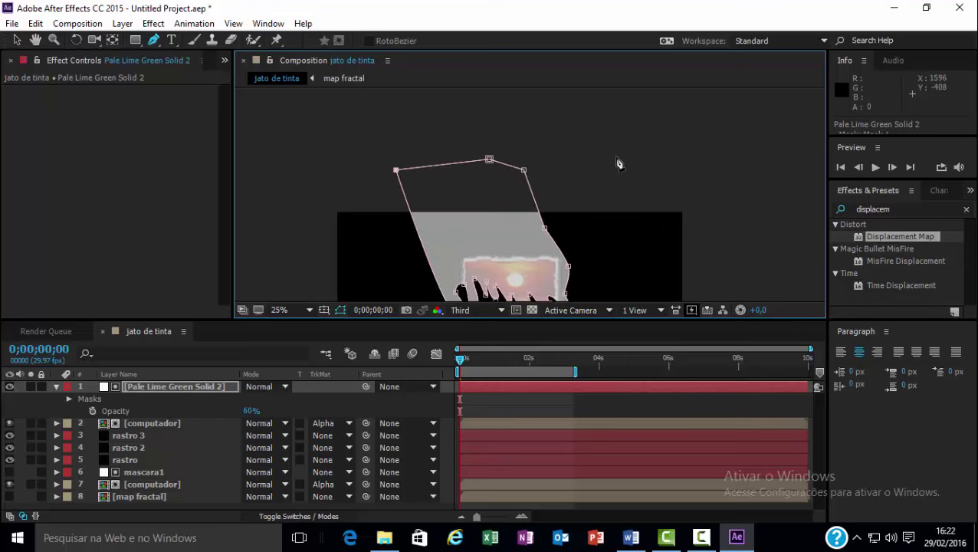
{"action": "key", "text": "space"}
{"action": "mouse_move", "coordinate": [583, 255]}
{"action": "left_mouse_down"}
{"action": "mouse_move", "coordinate": [587, 152]}
{"action": "mouse_move", "coordinate": [588, 170]}
{"action": "left_mouse_up"}
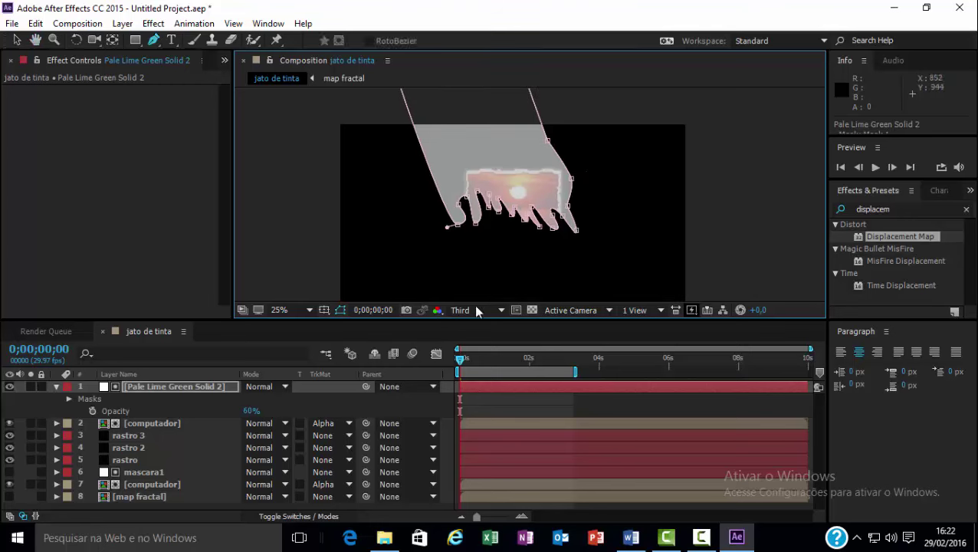
{"action": "left_click", "coordinate": [198, 387]}
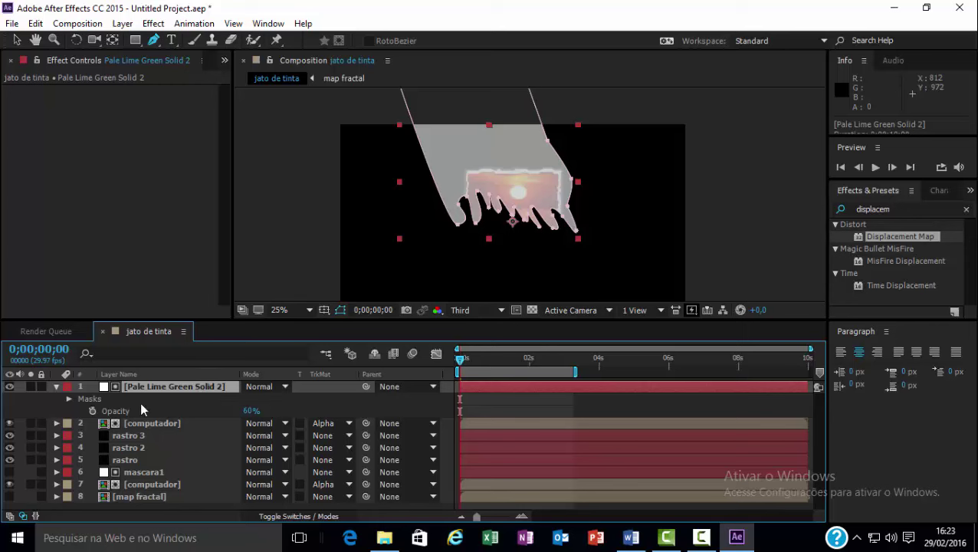
{"action": "left_click_drag", "start_coordinate": [247, 410], "coordinate": [326, 419]}
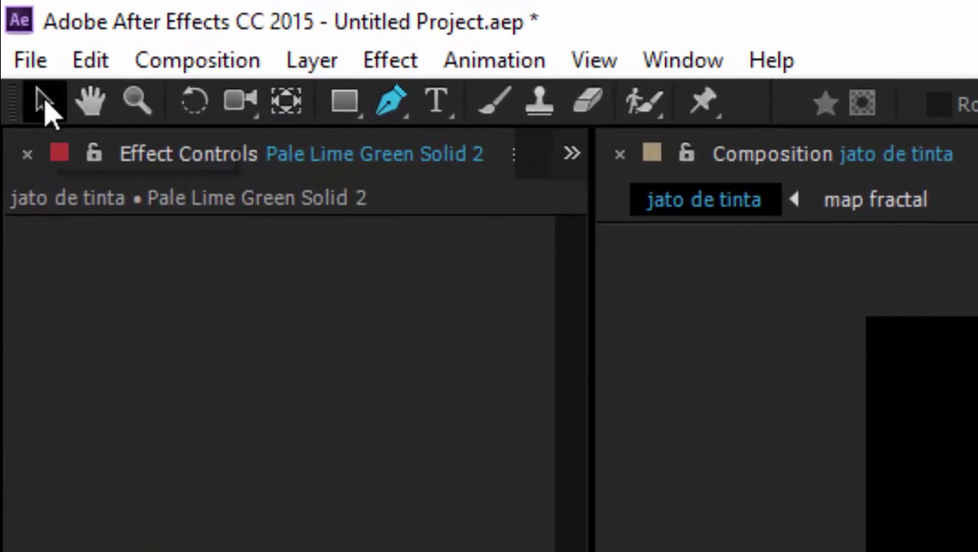
Undo the computador layer's shifts so it fits the comp frame, then lock it
{"action": "left_click", "coordinate": [46, 101]}
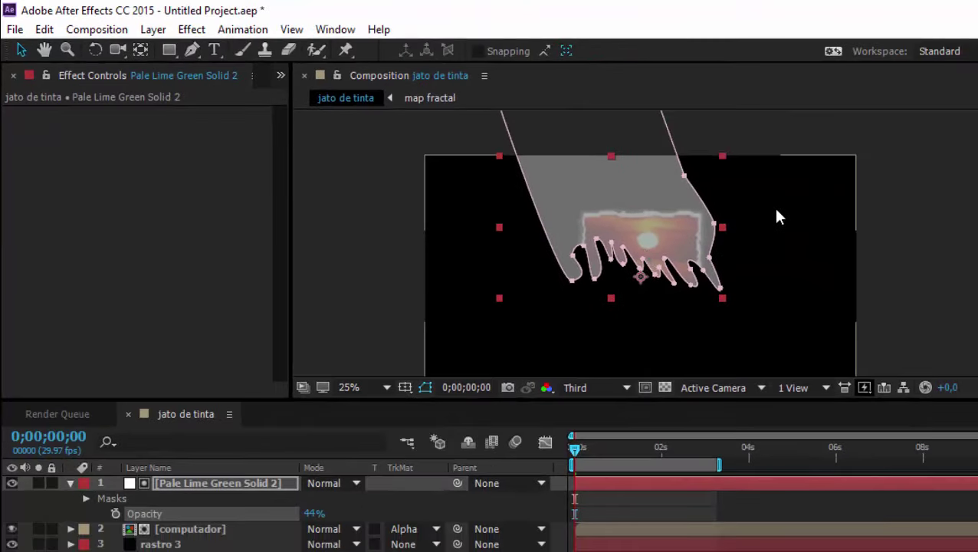
{"action": "left_click", "coordinate": [778, 206]}
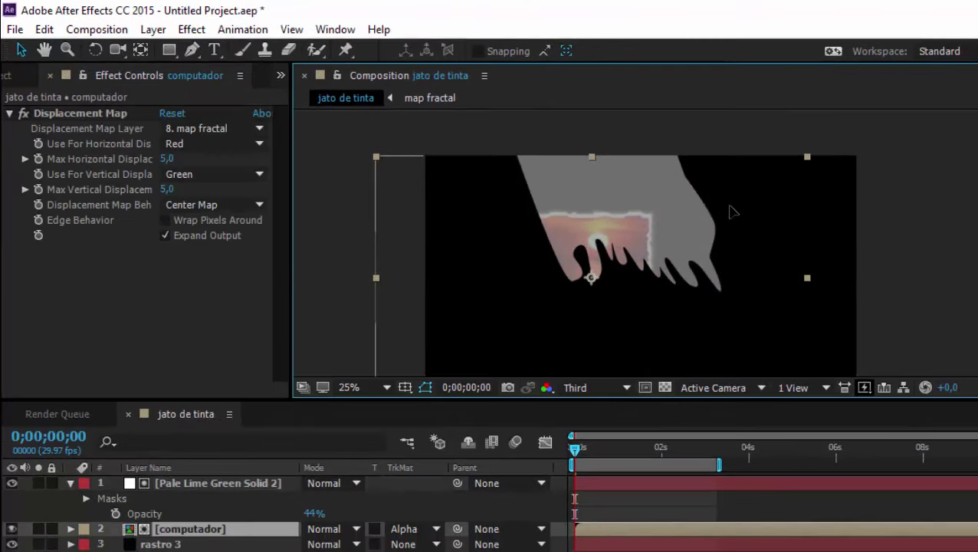
{"action": "key", "text": "ctrl+z"}
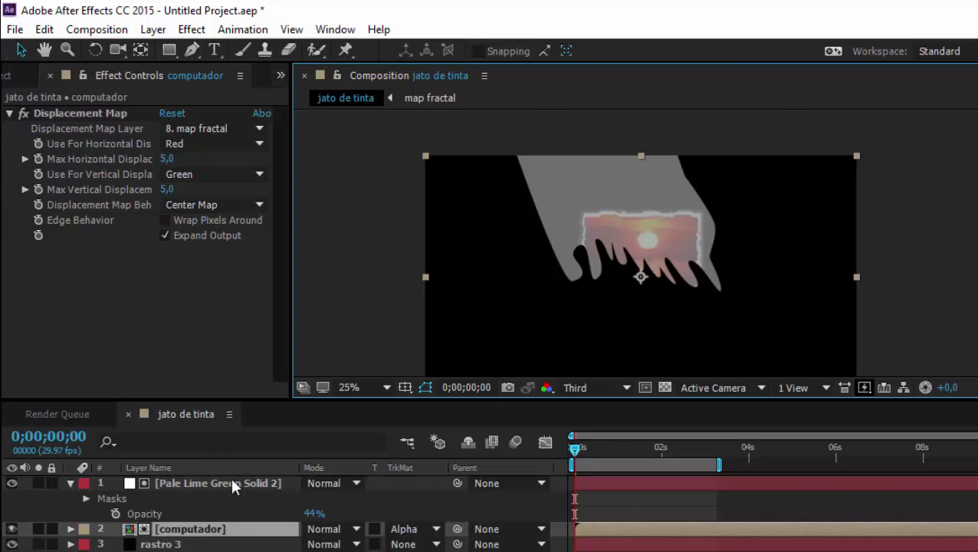
{"action": "left_click", "coordinate": [235, 482]}
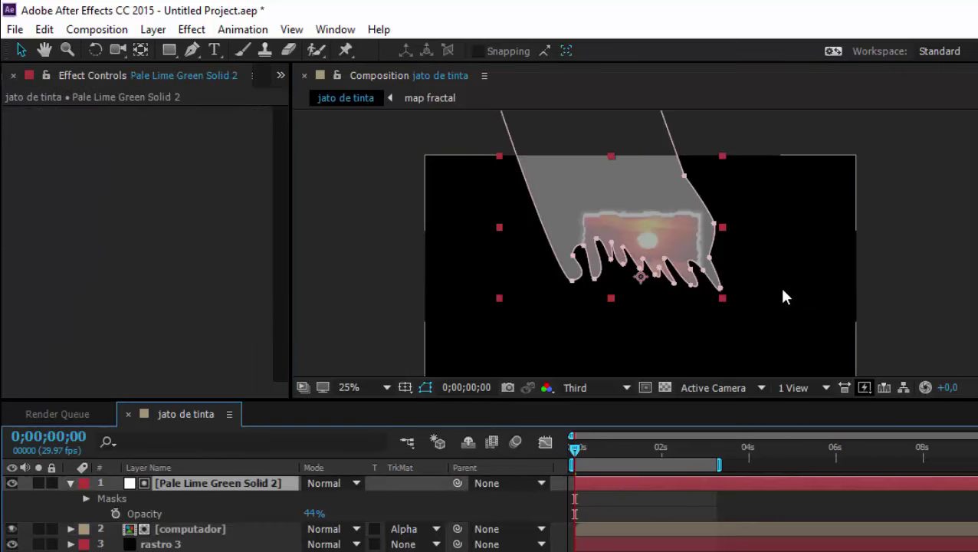
{"action": "left_click", "coordinate": [780, 289]}
{"action": "left_click", "coordinate": [231, 483]}
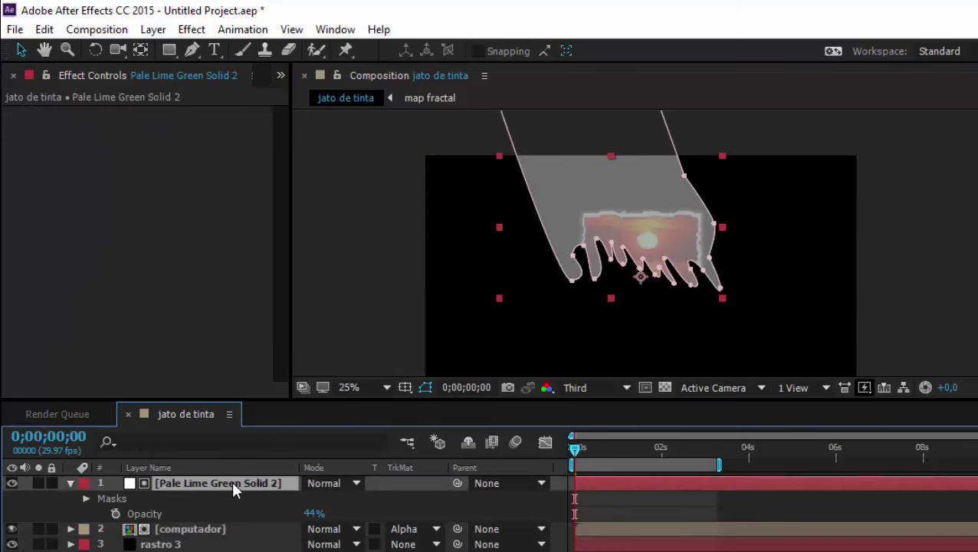
{"action": "left_click", "coordinate": [787, 218]}
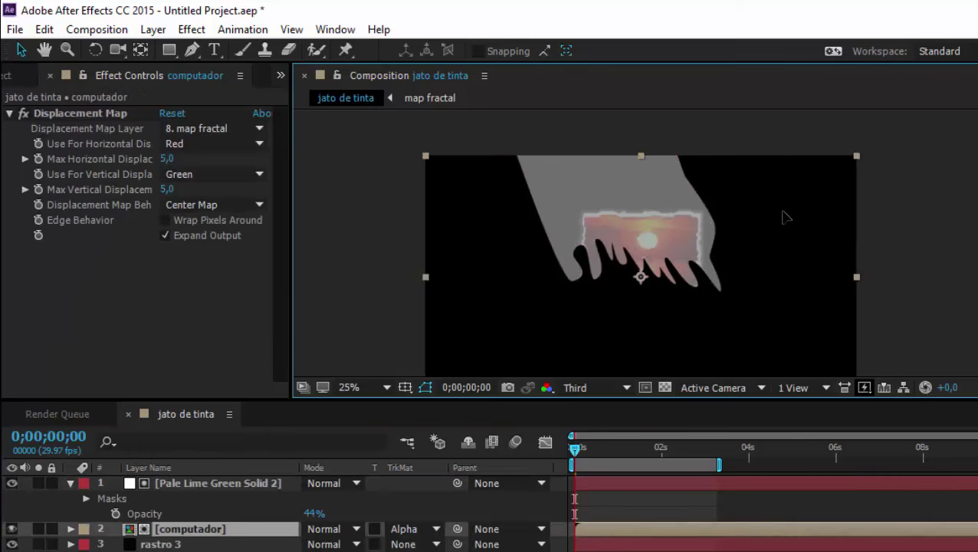
{"action": "key", "text": "ctrl+z"}
{"action": "left_click", "coordinate": [52, 529]}
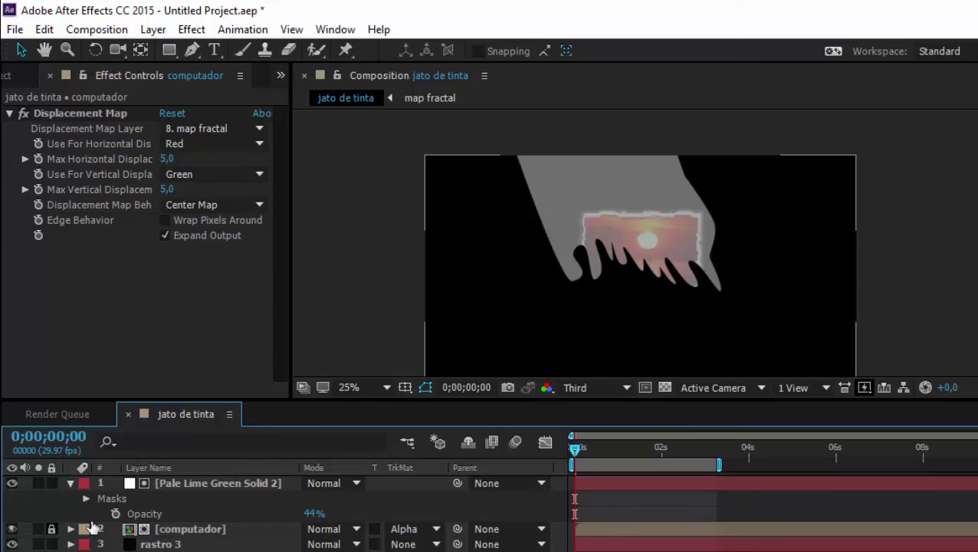
Select Mask 1's drip points on Pale Lime Green Solid 2 and drag them up to the frame's top edge
{"action": "left_click", "coordinate": [214, 481]}
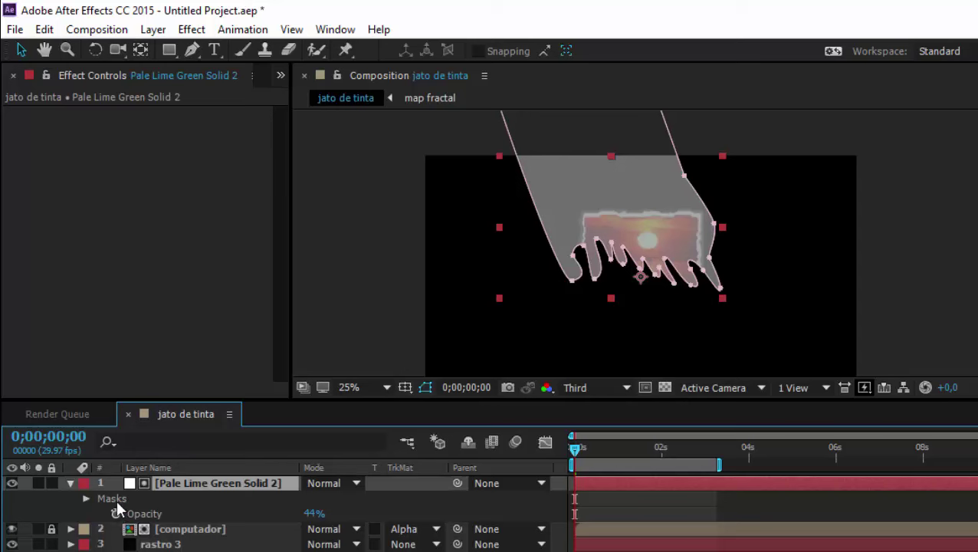
{"action": "left_click", "coordinate": [86, 498]}
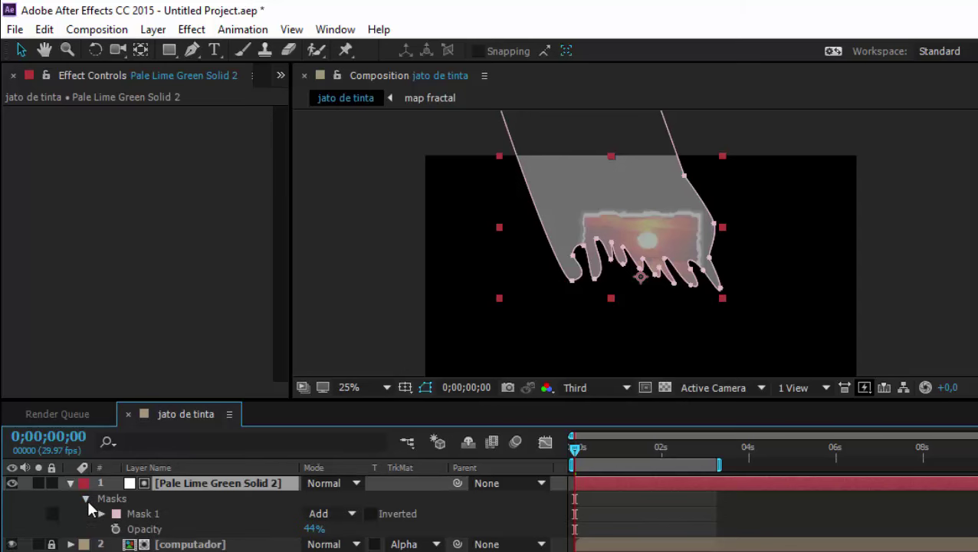
{"action": "left_click", "coordinate": [158, 512]}
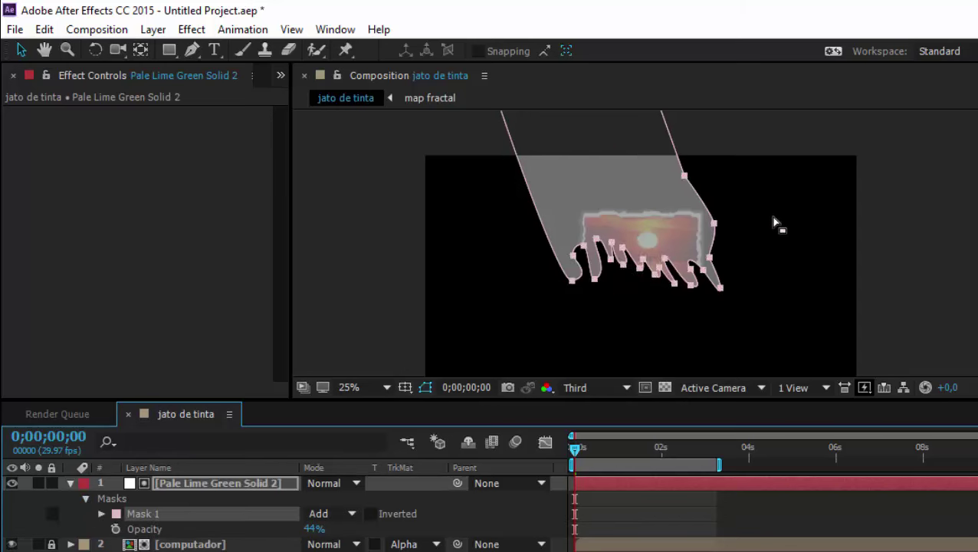
{"action": "mouse_move", "coordinate": [786, 217]}
{"action": "left_mouse_down"}
{"action": "mouse_move", "coordinate": [540, 328]}
{"action": "mouse_move", "coordinate": [551, 335]}
{"action": "left_mouse_up"}
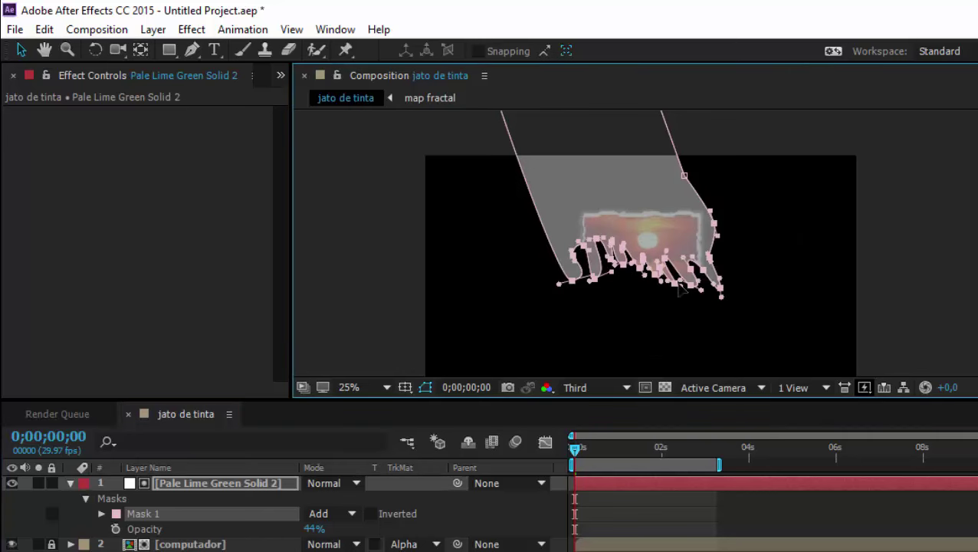
{"action": "left_click_drag", "start_coordinate": [676, 289], "coordinate": [636, 172]}
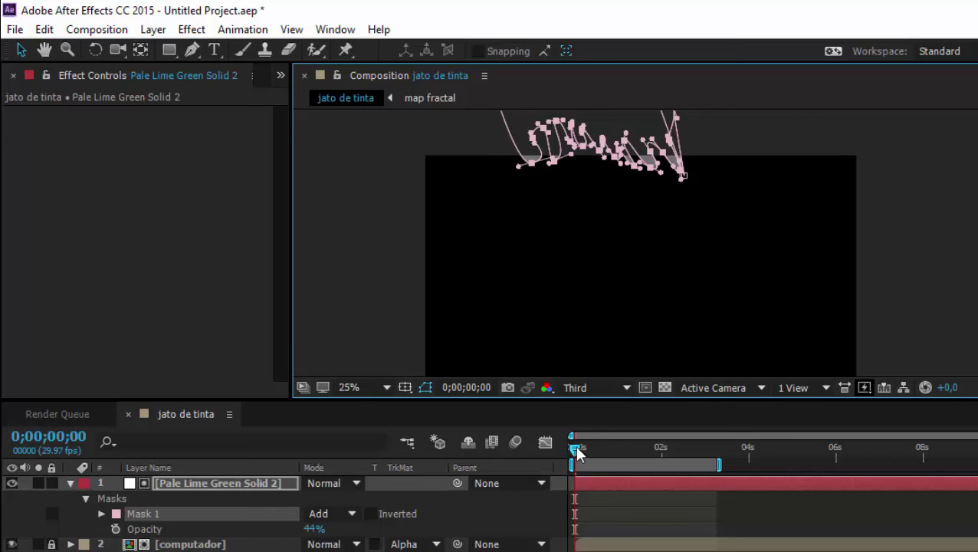
At 1s, push the mask's drip points down below the laptop and pull its top-right corner outward
{"action": "left_click_drag", "start_coordinate": [575, 447], "coordinate": [623, 455]}
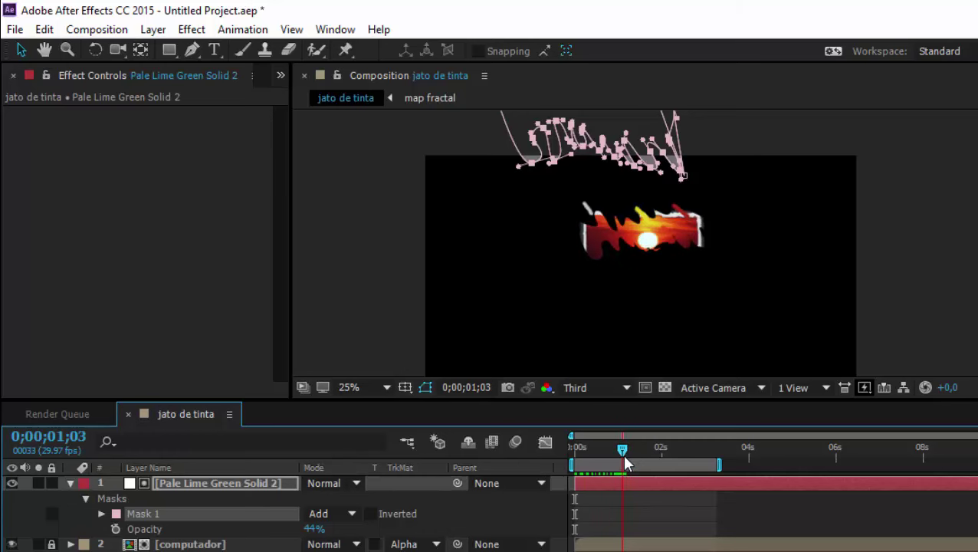
{"action": "left_click_drag", "start_coordinate": [622, 455], "coordinate": [619, 456]}
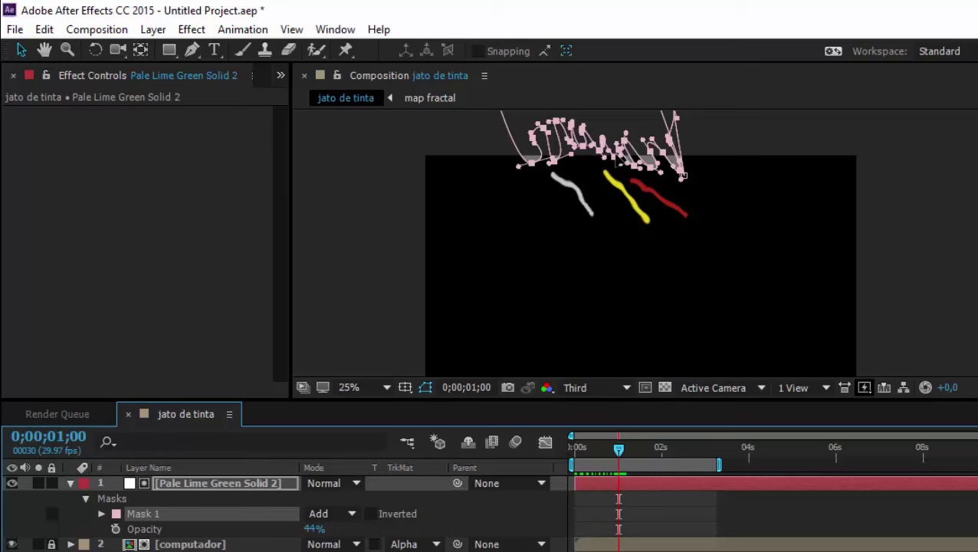
{"action": "key", "text": "shift+Down"}
{"action": "key", "text": "shift+Down"}
{"action": "key", "text": "shift+Down"}
{"action": "key", "text": "shift+Down"}
{"action": "key", "text": "shift+Down"}
{"action": "key", "text": "shift+Down"}
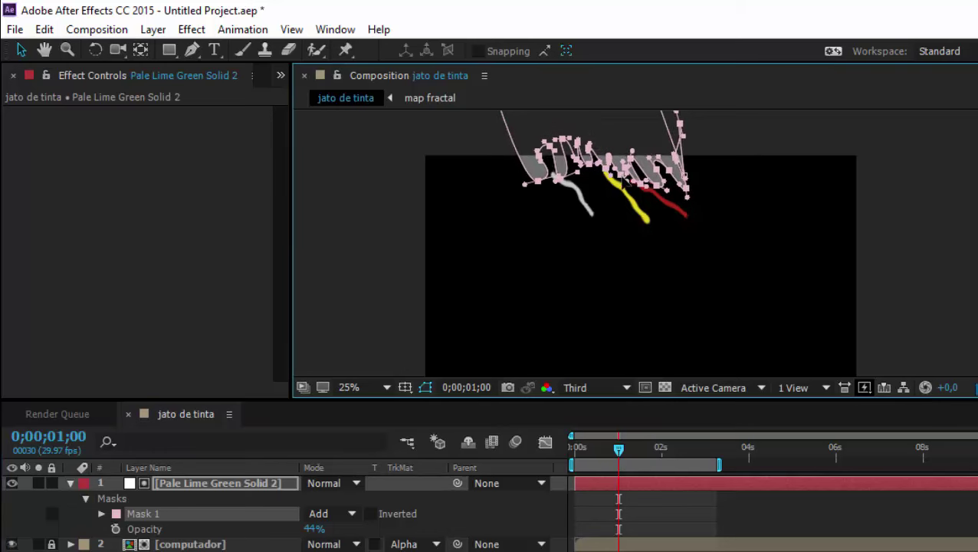
{"action": "key", "text": "shift+Down"}
{"action": "key", "text": "shift+Down"}
{"action": "key", "text": "shift+Down"}
{"action": "key", "text": "shift+Down"}
{"action": "key", "text": "shift+Down"}
{"action": "key", "text": "shift+Down"}
{"action": "key", "text": "shift+Down"}
{"action": "key", "text": "shift+Down"}
{"action": "key", "text": "shift+Down"}
{"action": "key", "text": "shift+Down"}
{"action": "key", "text": "shift+Down"}
{"action": "key", "text": "shift+Down"}
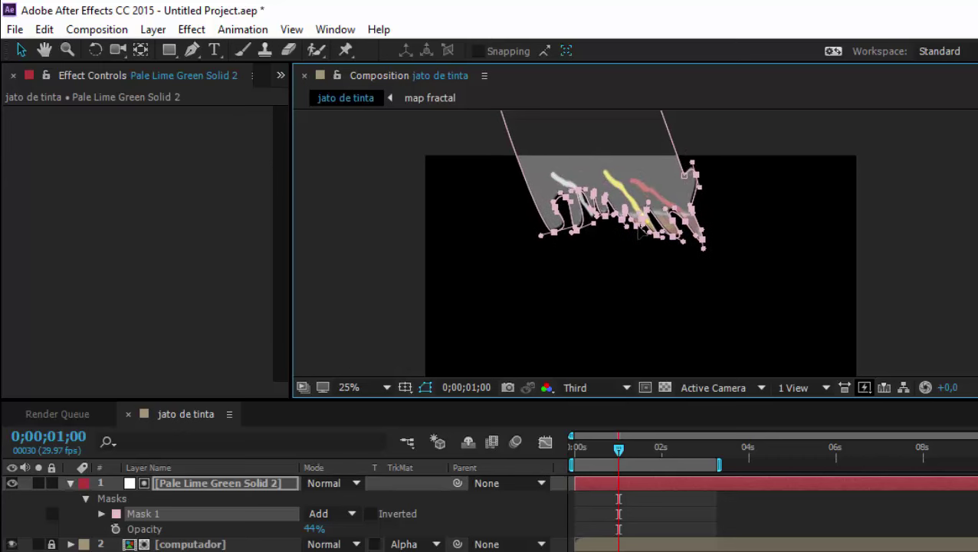
{"action": "key", "text": "shift+Down"}
{"action": "key", "text": "shift+Down"}
{"action": "key", "text": "shift+Down"}
{"action": "left_click_drag", "start_coordinate": [640, 244], "coordinate": [675, 340]}
{"action": "left_click_drag", "start_coordinate": [680, 353], "coordinate": [682, 385]}
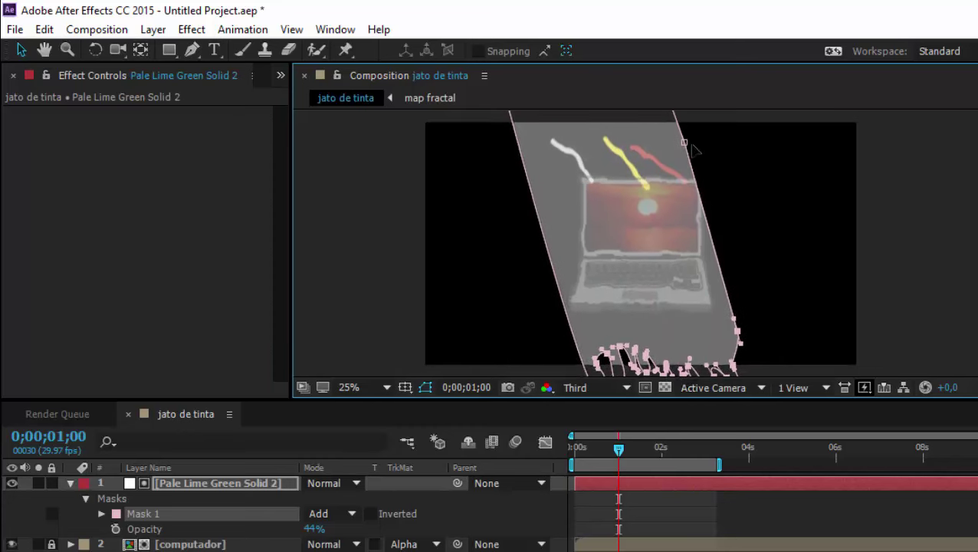
{"action": "left_click_drag", "start_coordinate": [684, 143], "coordinate": [701, 141]}
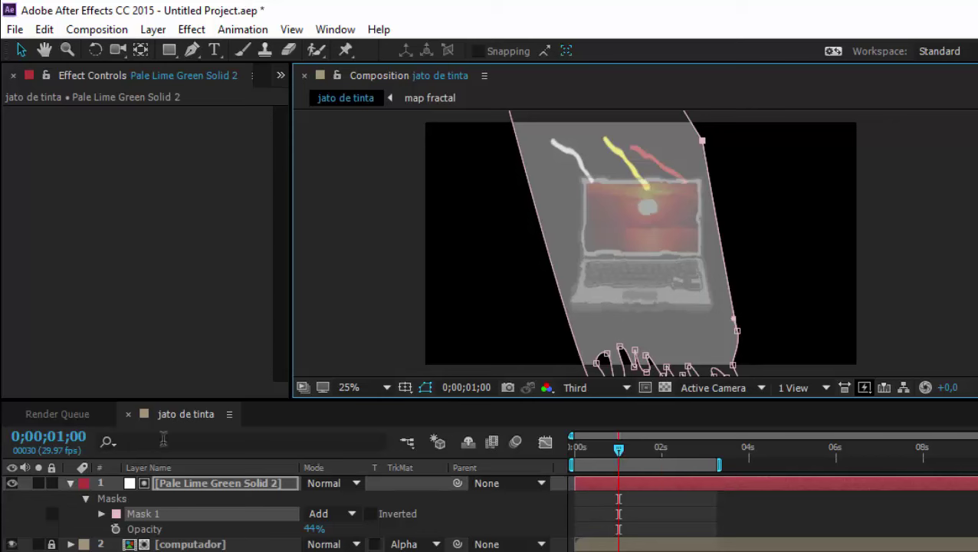
{"action": "mouse_move", "coordinate": [618, 454]}
{"action": "left_mouse_down"}
{"action": "mouse_move", "coordinate": [591, 451]}
{"action": "mouse_move", "coordinate": [534, 469]}
{"action": "mouse_move", "coordinate": [559, 465]}
{"action": "mouse_move", "coordinate": [550, 454]}
{"action": "left_mouse_up"}
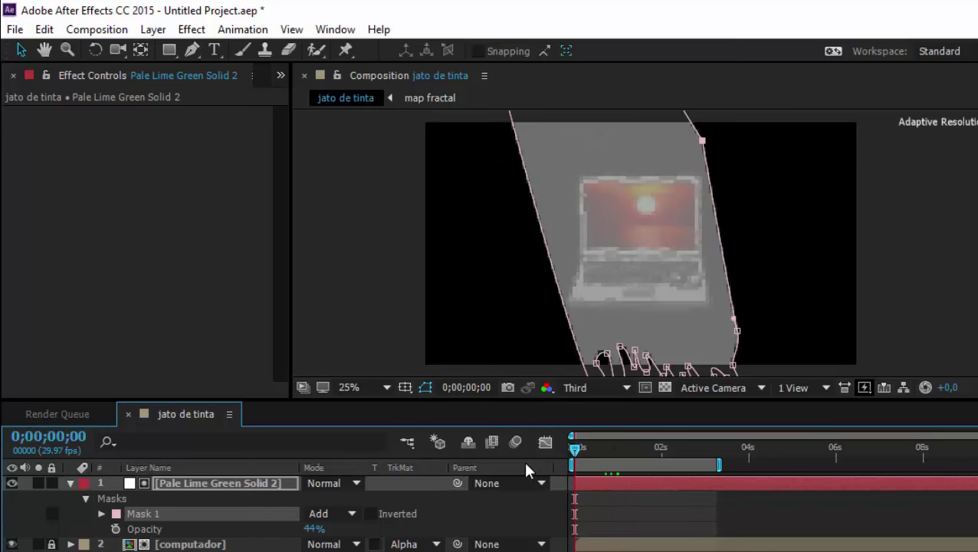
Set a Mask Path keyframe at 0s with the drip points collapsed above the frame
{"action": "left_click", "coordinate": [101, 515]}
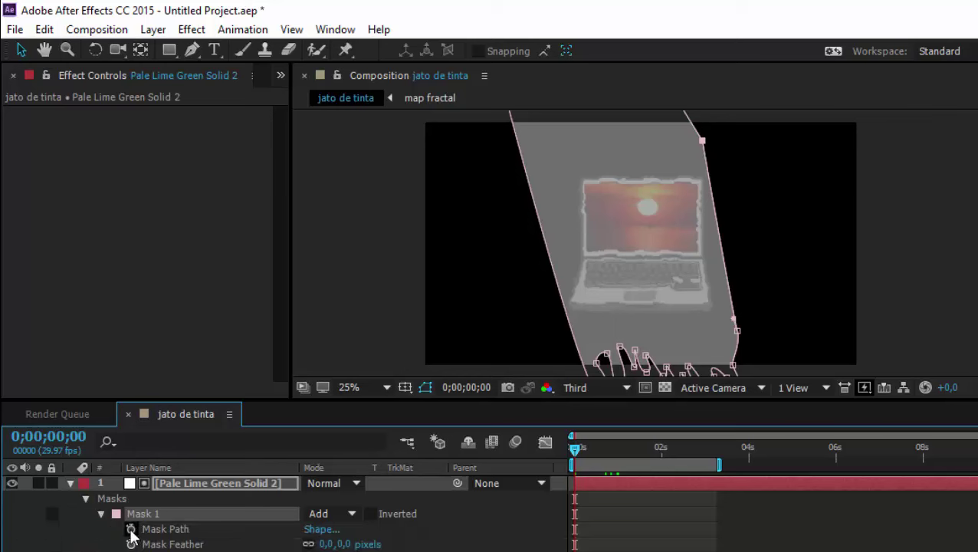
{"action": "left_click", "coordinate": [131, 529]}
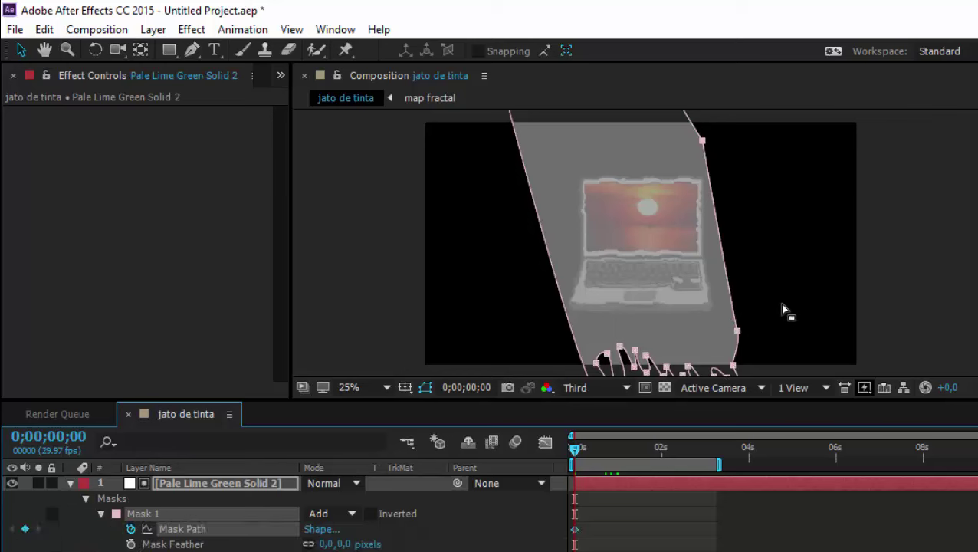
{"action": "left_click_drag", "start_coordinate": [787, 305], "coordinate": [501, 375]}
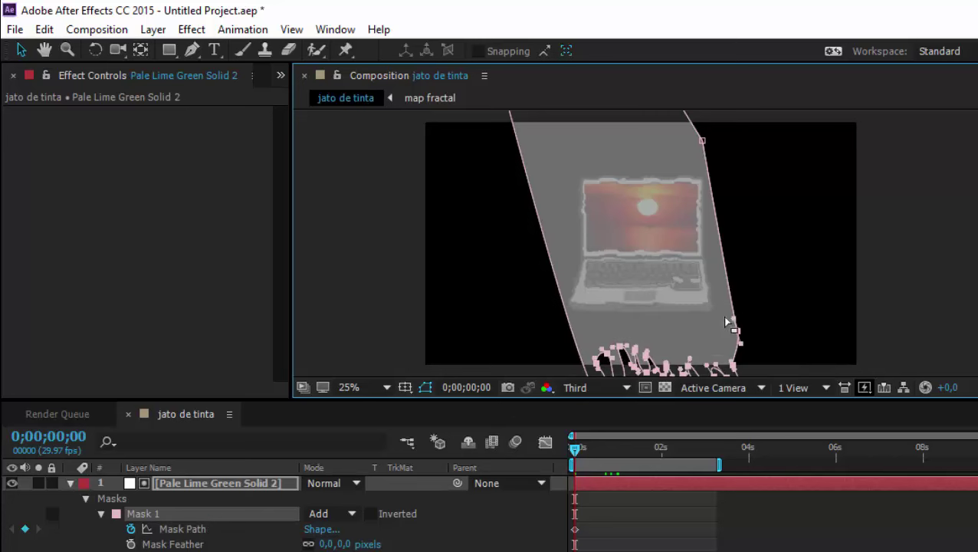
{"action": "key", "text": "comma"}
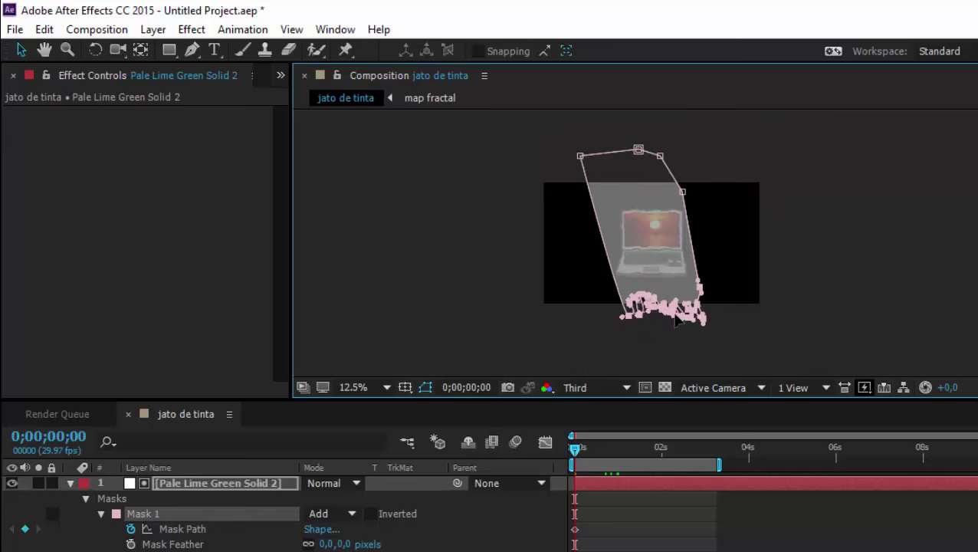
{"action": "left_click_drag", "start_coordinate": [670, 315], "coordinate": [644, 190]}
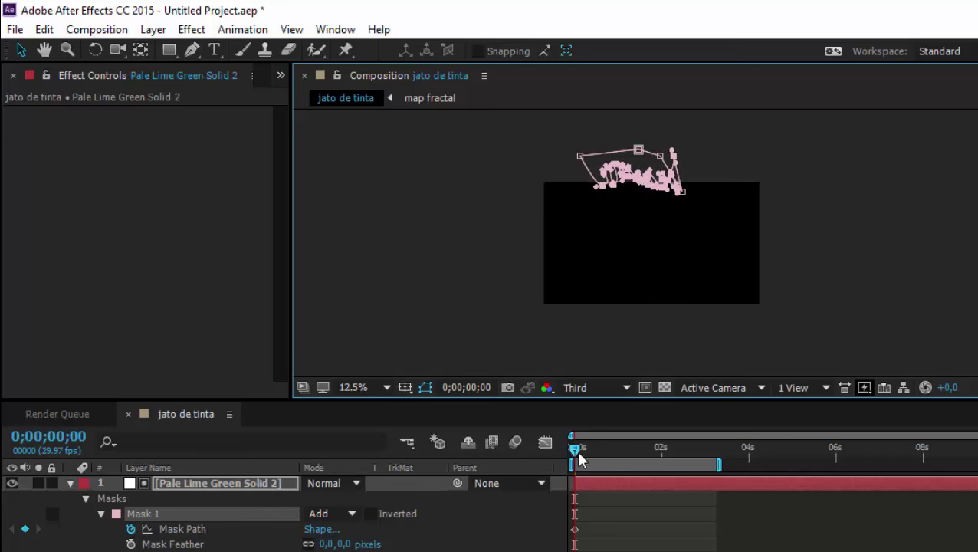
At 1s, drag the drip points down over the laptop and scrub to check the animation
{"action": "left_click_drag", "start_coordinate": [576, 451], "coordinate": [619, 451]}
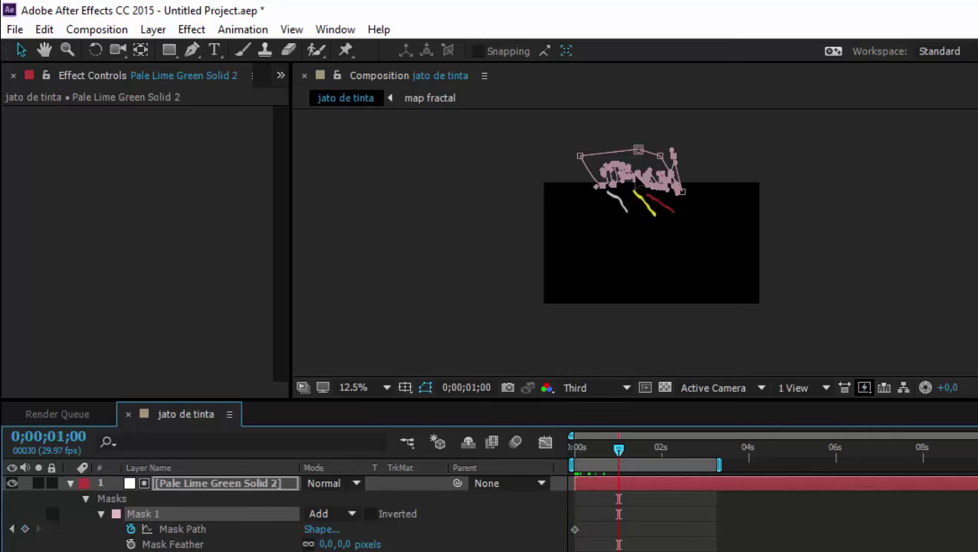
{"action": "left_click_drag", "start_coordinate": [638, 184], "coordinate": [664, 315]}
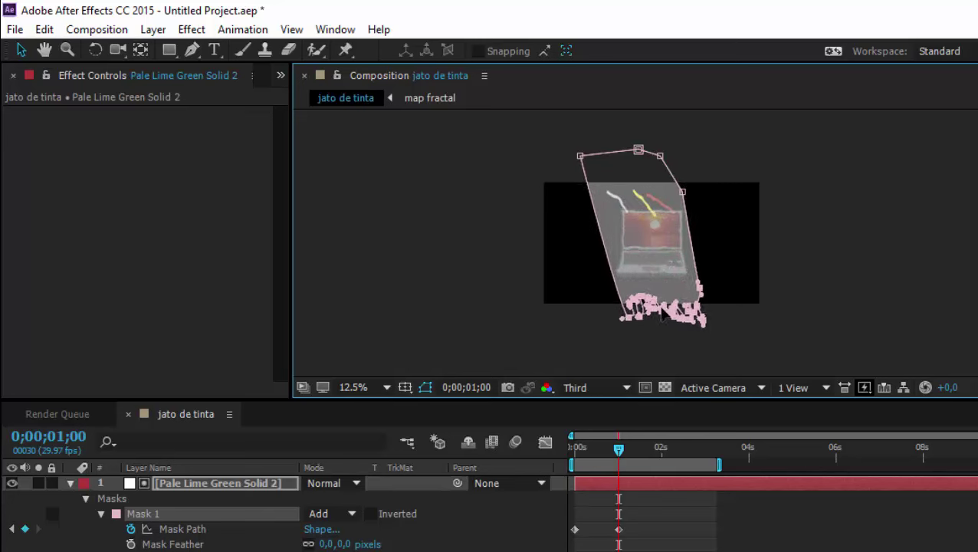
{"action": "left_click_drag", "start_coordinate": [619, 451], "coordinate": [537, 459]}
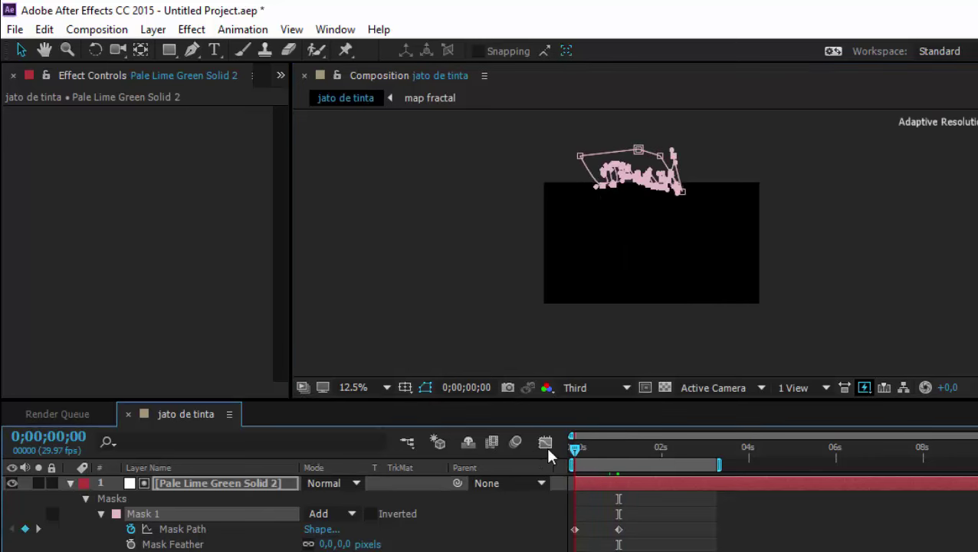
{"action": "left_click_drag", "start_coordinate": [534, 458], "coordinate": [600, 452]}
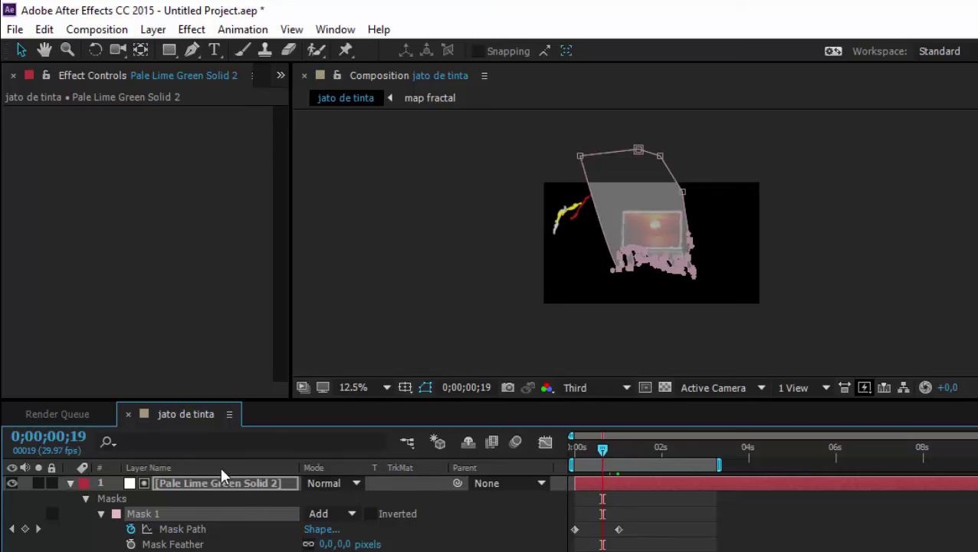
Raise Pale Lime Green Solid 2's opacity from 44% to 100% and preview the drips
{"action": "left_click", "coordinate": [209, 483]}
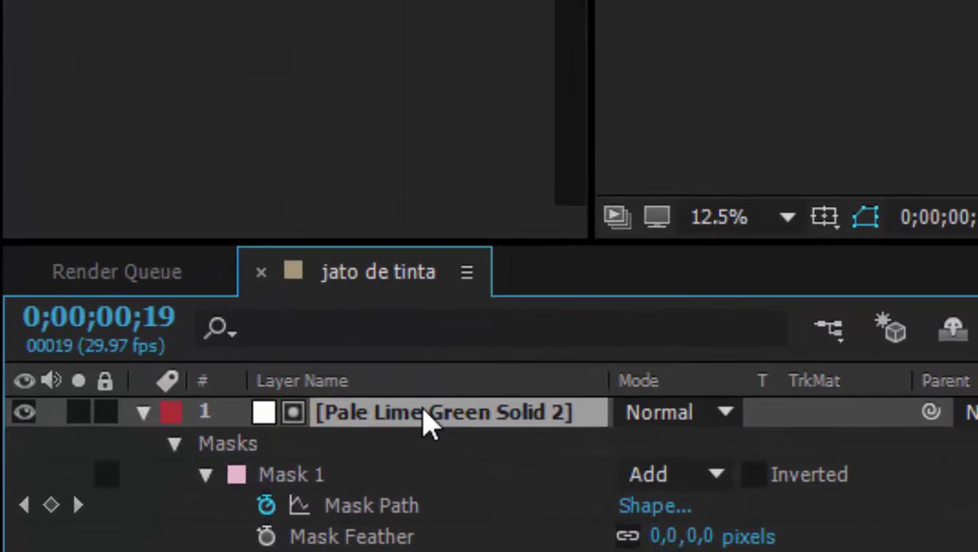
{"action": "key", "text": "u"}
{"action": "key", "text": "t"}
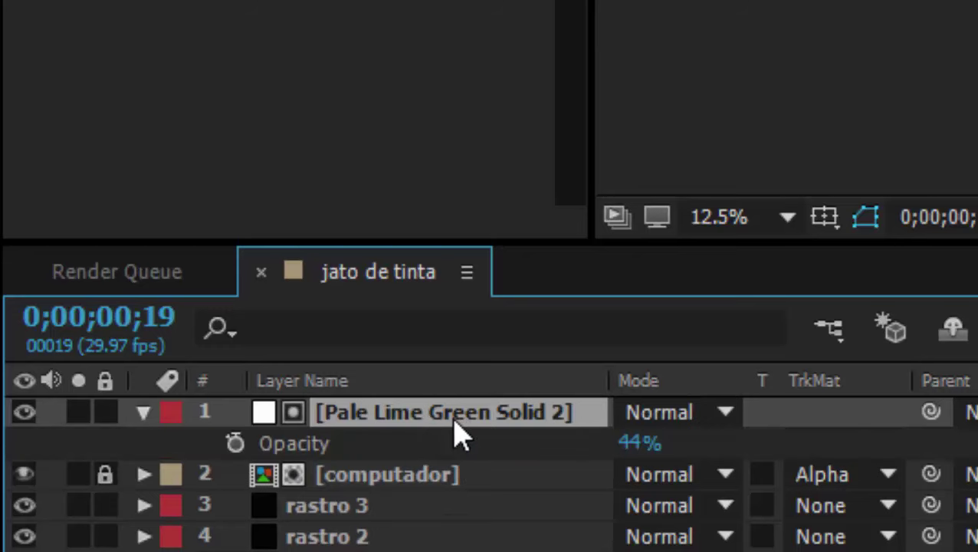
{"action": "left_click_drag", "start_coordinate": [642, 444], "coordinate": [961, 446]}
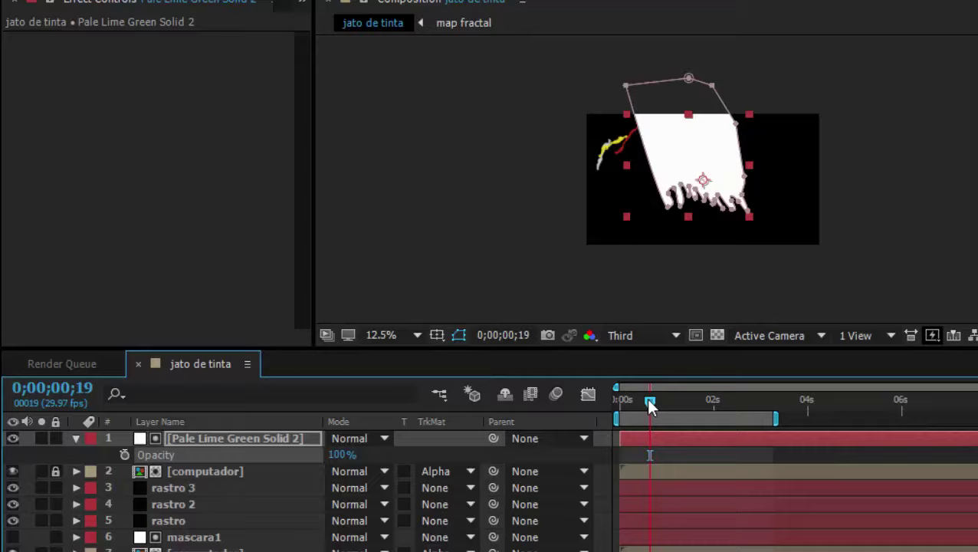
{"action": "key", "text": "Home"}
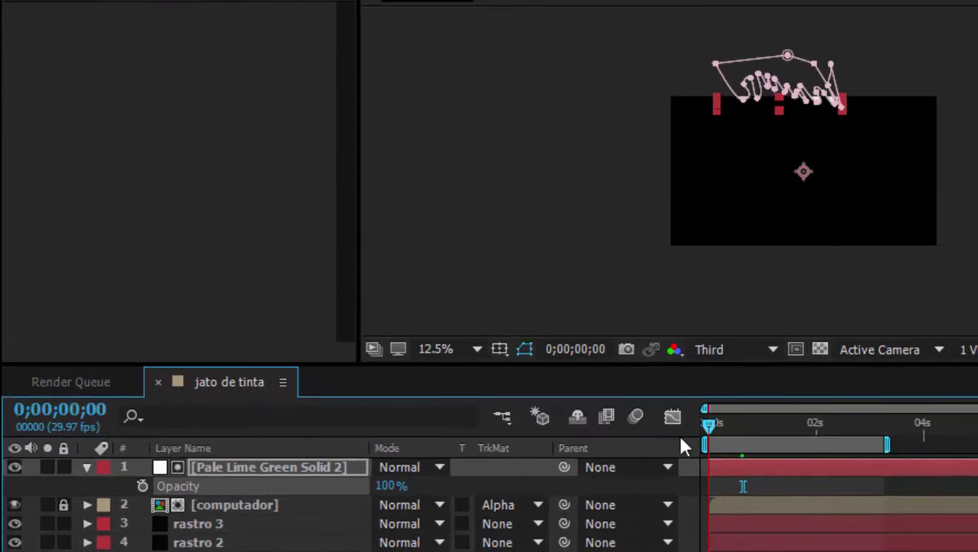
{"action": "left_click_drag", "start_coordinate": [710, 437], "coordinate": [669, 450]}
{"action": "key", "text": "."}
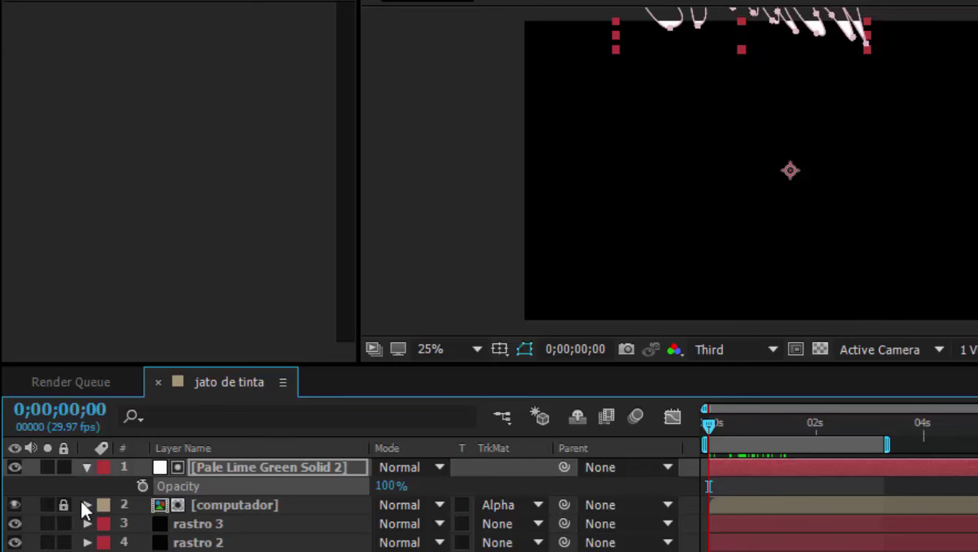
Unlock computador, switch its track matte to None and back to Alpha Matte, then scrub
{"action": "left_click", "coordinate": [66, 506]}
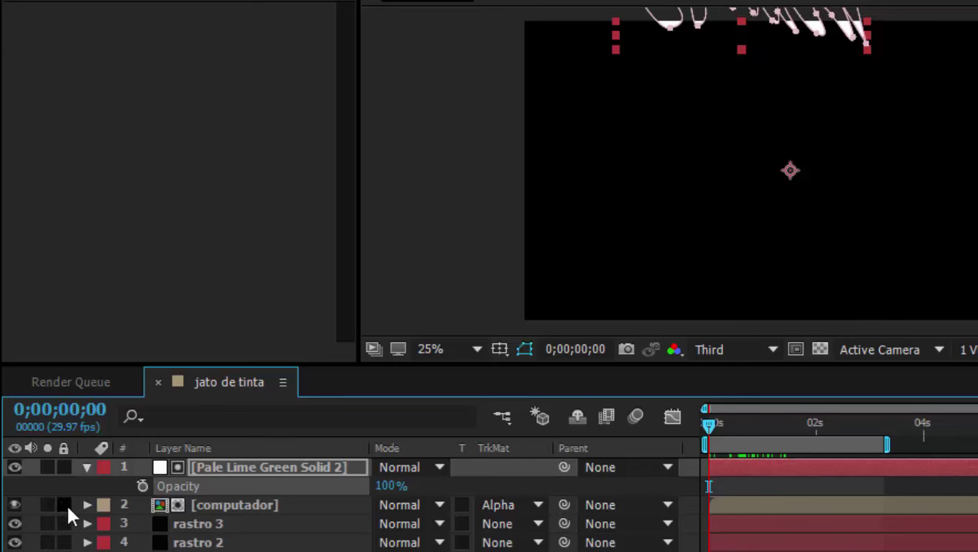
{"action": "left_click", "coordinate": [84, 467]}
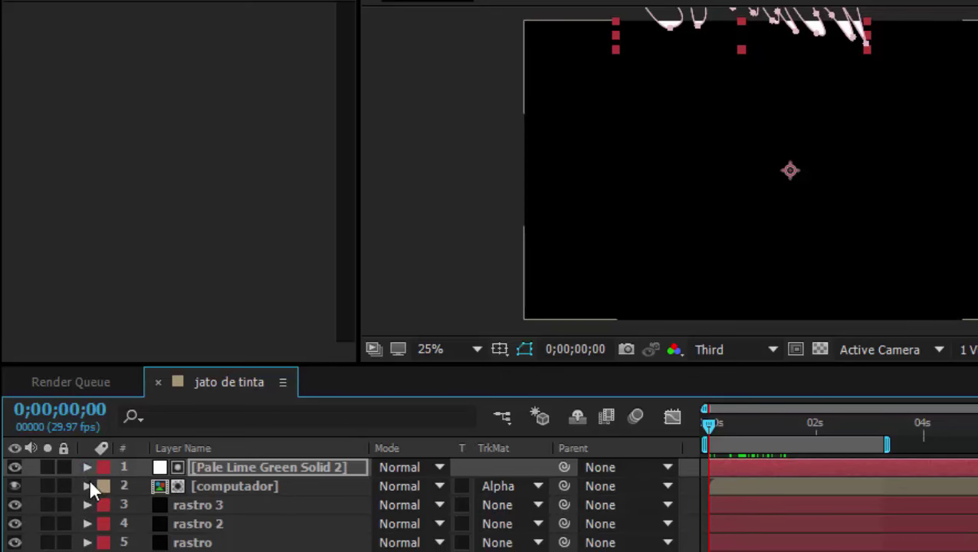
{"action": "left_click", "coordinate": [536, 484]}
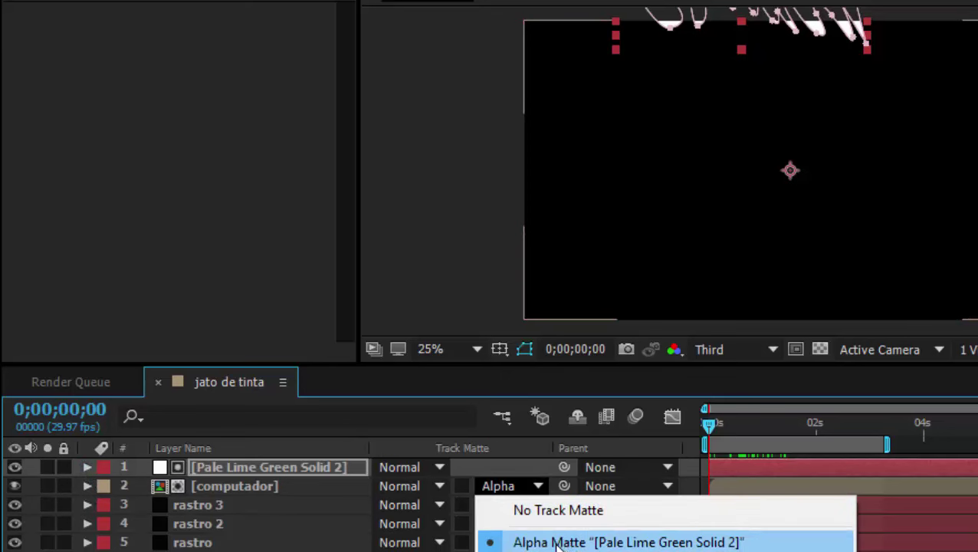
{"action": "left_click", "coordinate": [268, 459]}
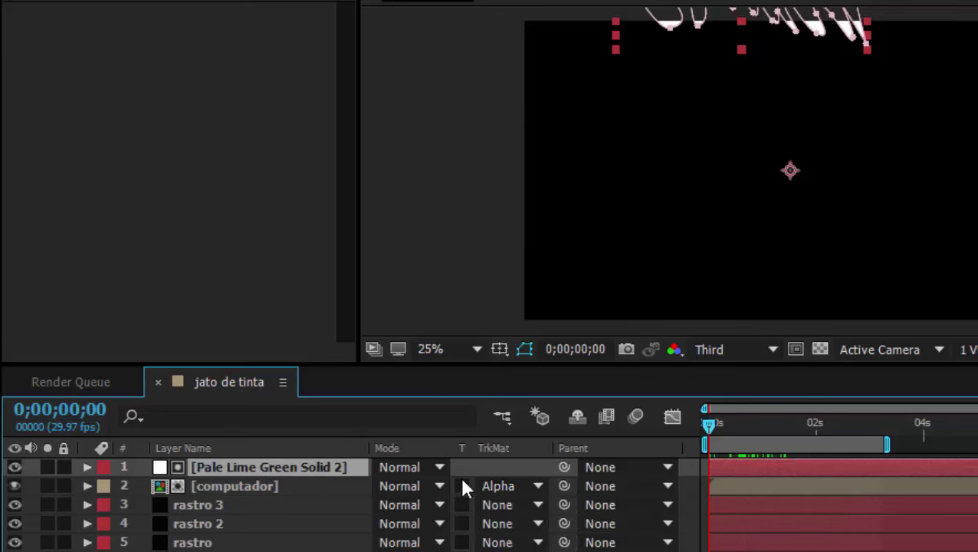
{"action": "left_click", "coordinate": [544, 490]}
{"action": "left_click", "coordinate": [563, 514]}
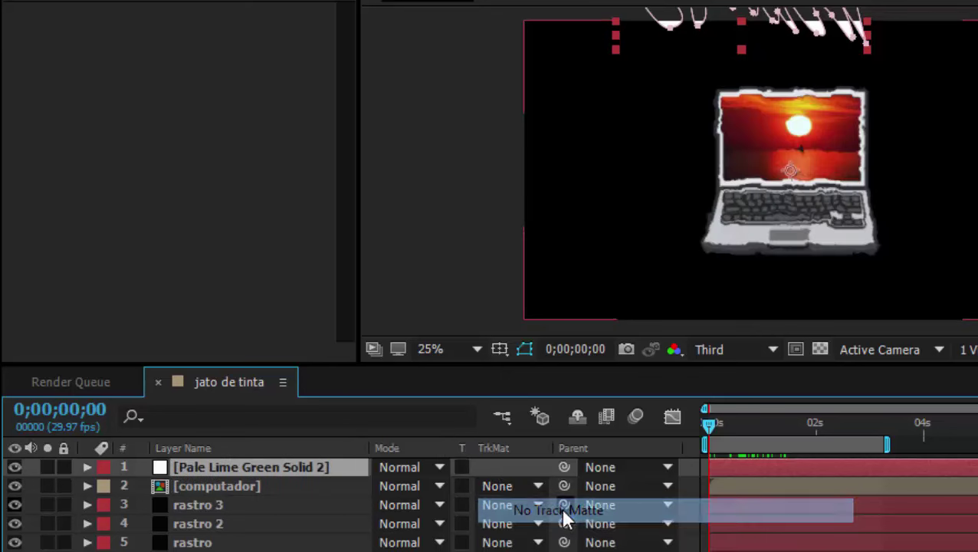
{"action": "left_click", "coordinate": [537, 487]}
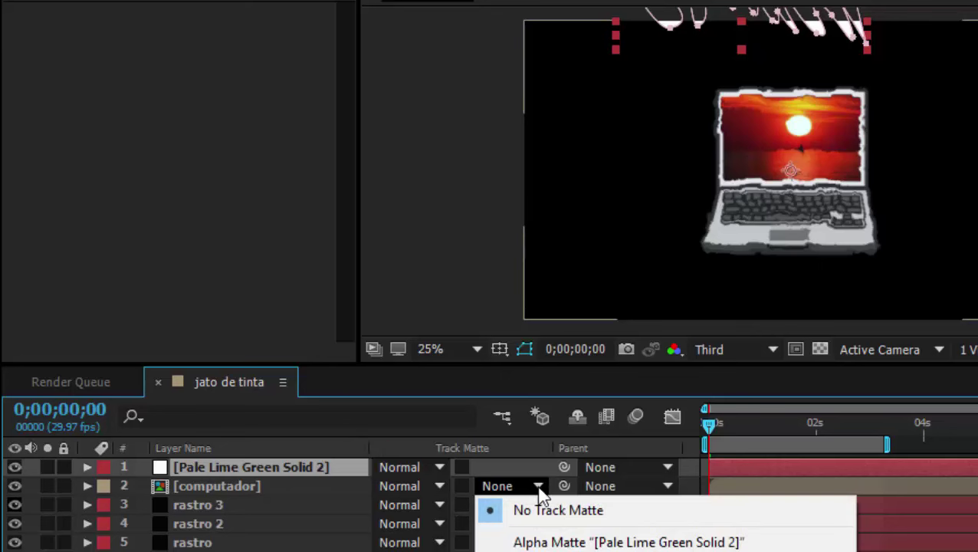
{"action": "left_click", "coordinate": [580, 540]}
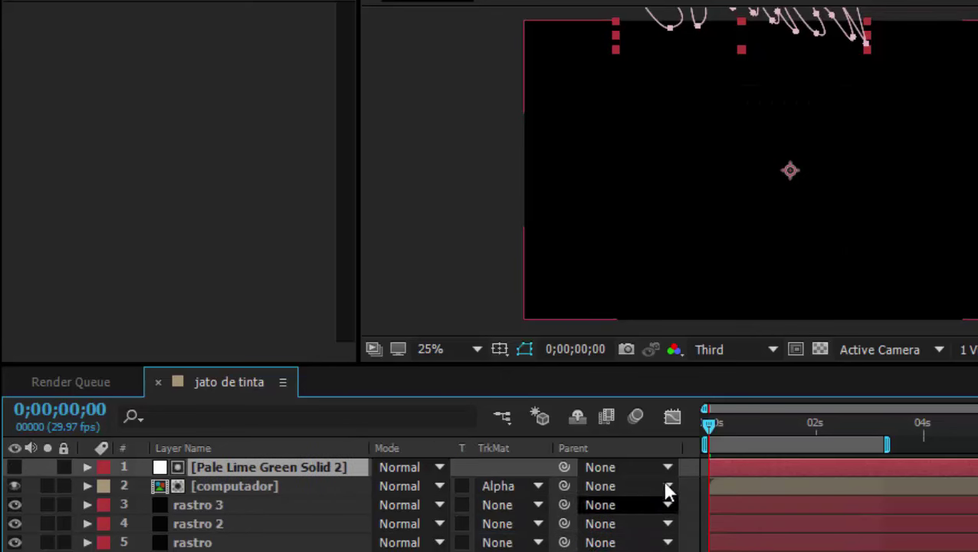
{"action": "left_click_drag", "start_coordinate": [718, 426], "coordinate": [820, 435]}
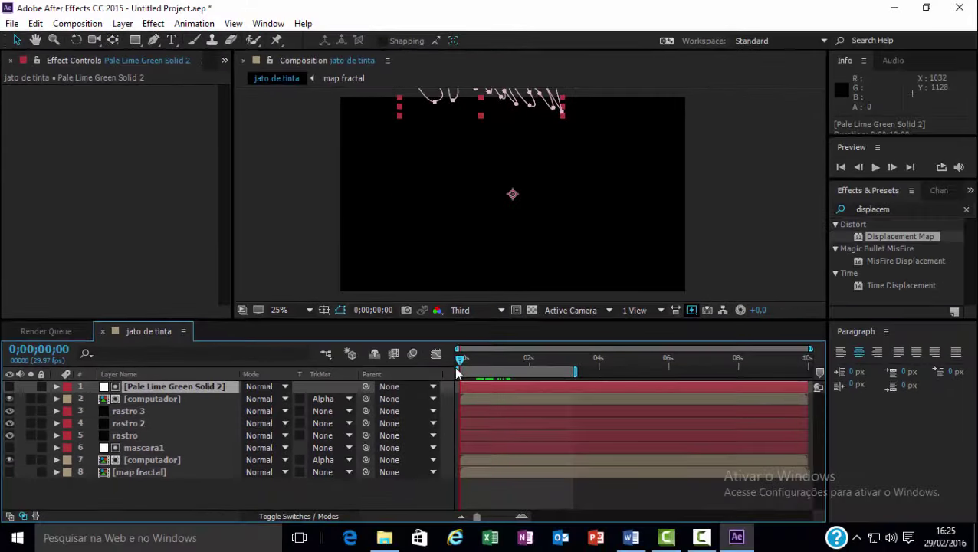
Shift the computador layer and Pale Lime Green Solid 2 bars to begin about one second in
{"action": "mouse_move", "coordinate": [821, 445]}
{"action": "left_mouse_down"}
{"action": "mouse_move", "coordinate": [508, 375]}
{"action": "mouse_move", "coordinate": [445, 377]}
{"action": "left_mouse_up"}
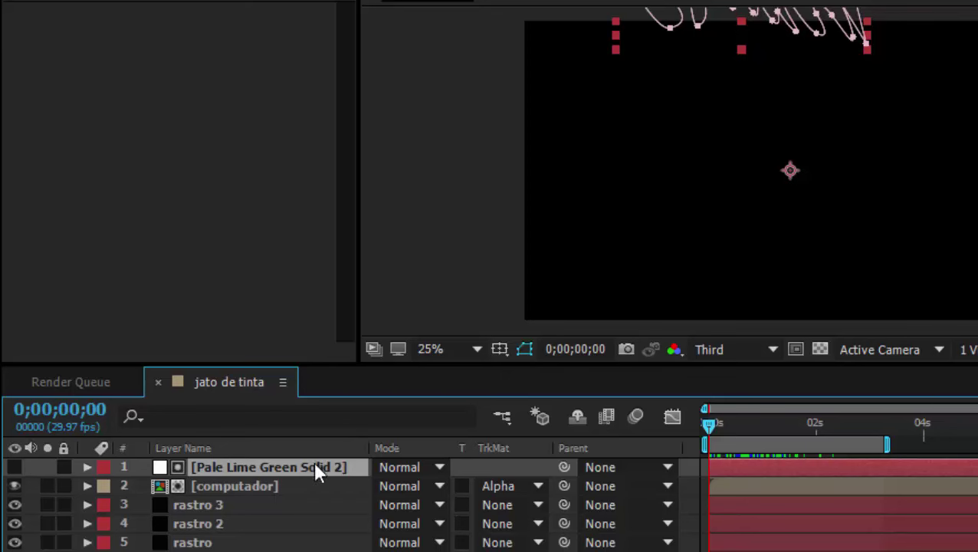
{"action": "left_click_drag", "start_coordinate": [707, 427], "coordinate": [743, 435]}
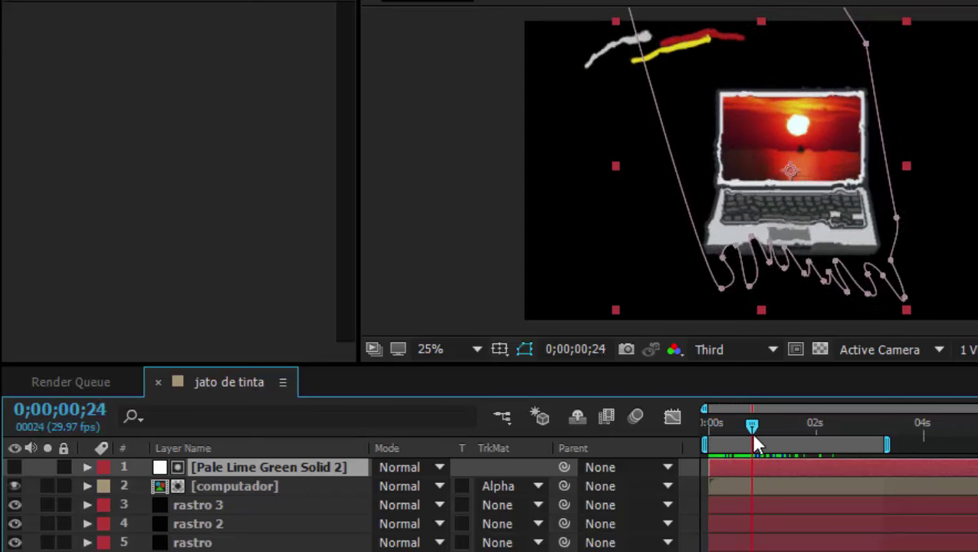
{"action": "mouse_move", "coordinate": [741, 438]}
{"action": "left_mouse_down"}
{"action": "mouse_move", "coordinate": [775, 441]}
{"action": "mouse_move", "coordinate": [676, 444]}
{"action": "left_mouse_up"}
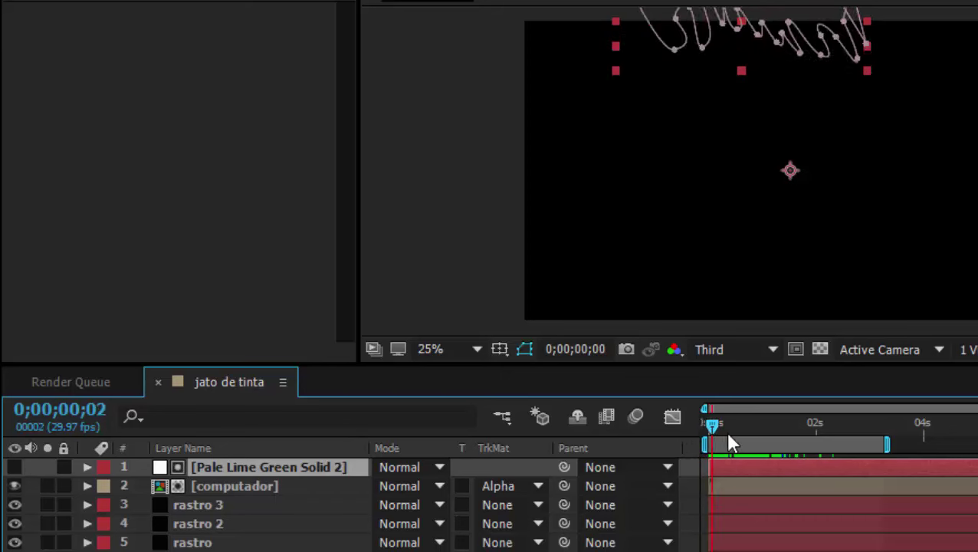
{"action": "left_click_drag", "start_coordinate": [676, 452], "coordinate": [693, 438]}
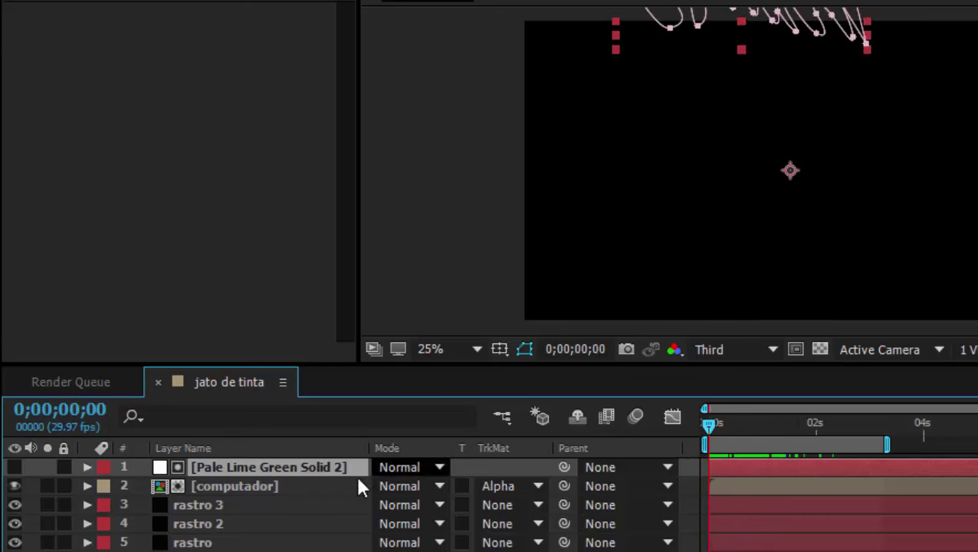
{"action": "left_click", "coordinate": [298, 483]}
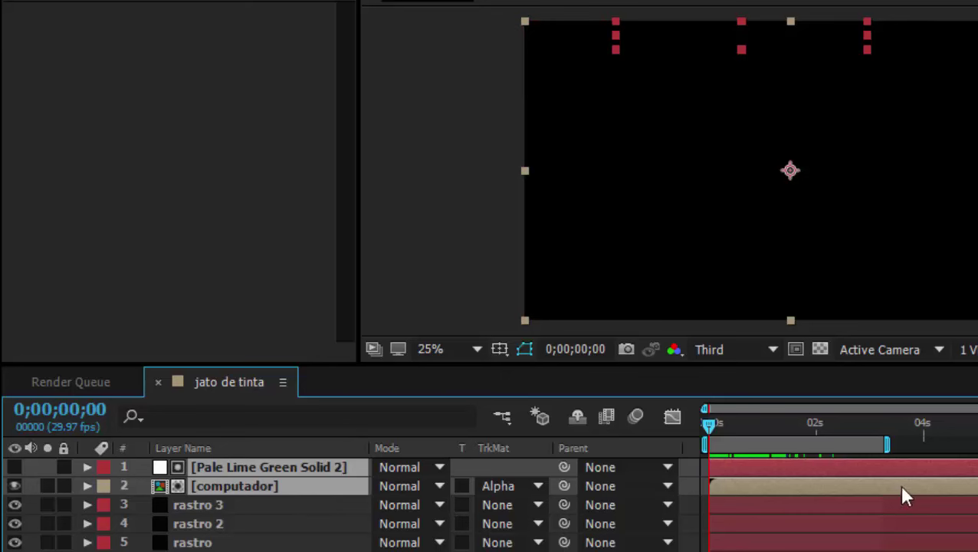
{"action": "mouse_move", "coordinate": [796, 472]}
{"action": "left_mouse_down"}
{"action": "mouse_move", "coordinate": [970, 474]}
{"action": "mouse_move", "coordinate": [964, 482]}
{"action": "left_mouse_up"}
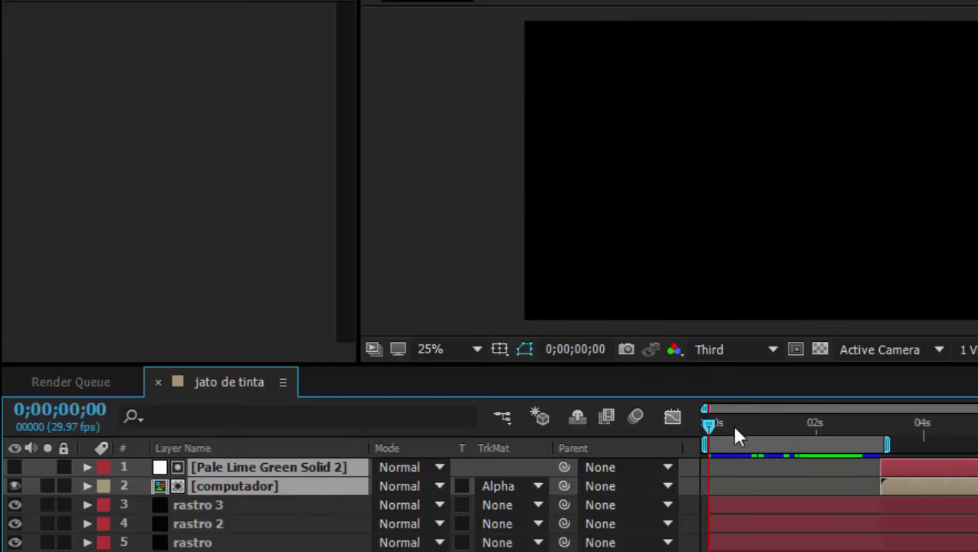
{"action": "left_click_drag", "start_coordinate": [709, 426], "coordinate": [775, 430]}
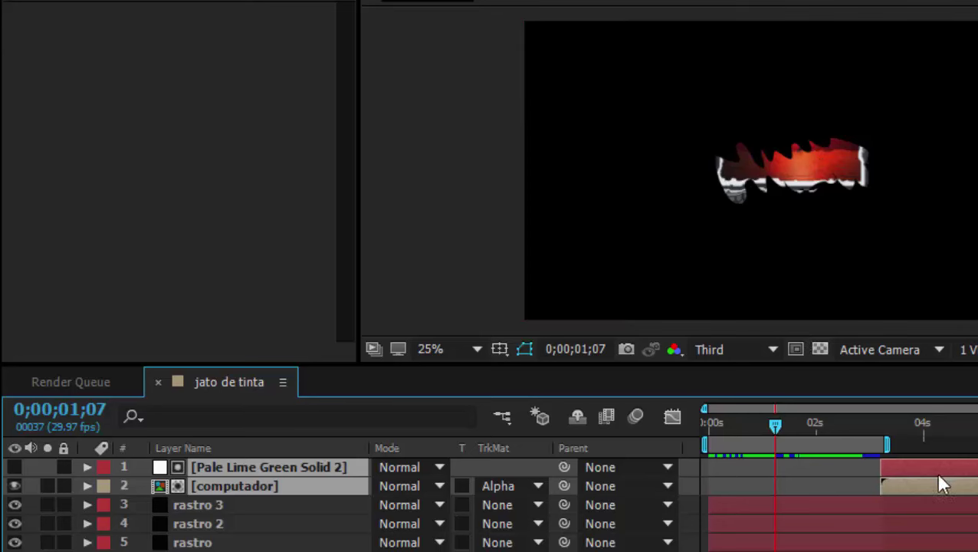
{"action": "mouse_move", "coordinate": [942, 484]}
{"action": "left_mouse_down"}
{"action": "mouse_move", "coordinate": [848, 481]}
{"action": "mouse_move", "coordinate": [818, 466]}
{"action": "left_mouse_up"}
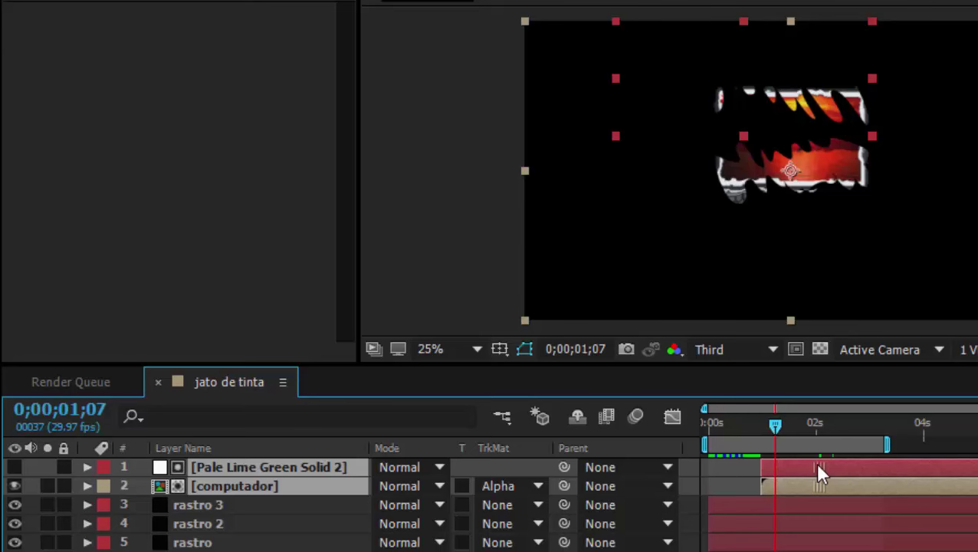
{"action": "mouse_move", "coordinate": [766, 427]}
{"action": "left_mouse_down"}
{"action": "mouse_move", "coordinate": [820, 435]}
{"action": "mouse_move", "coordinate": [711, 453]}
{"action": "left_mouse_up"}
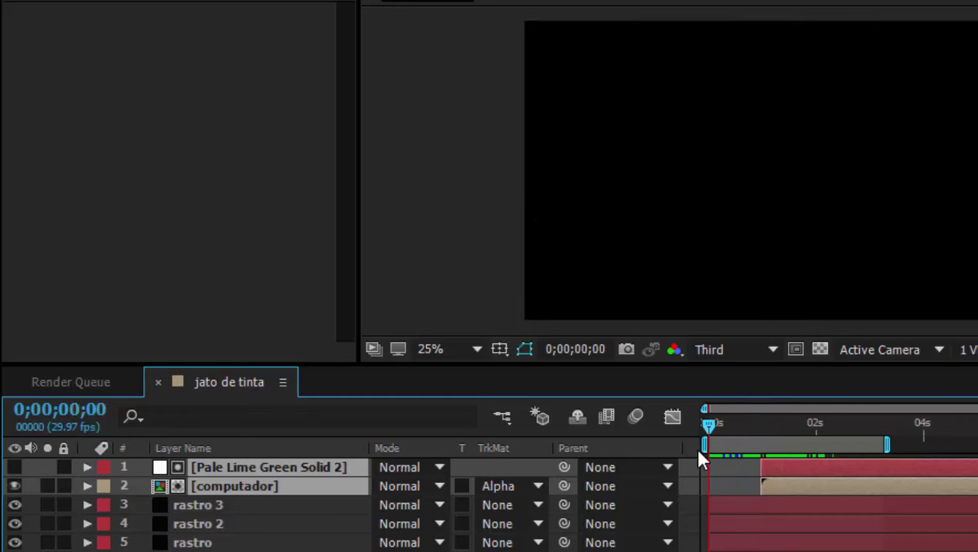
{"action": "key", "text": "space"}
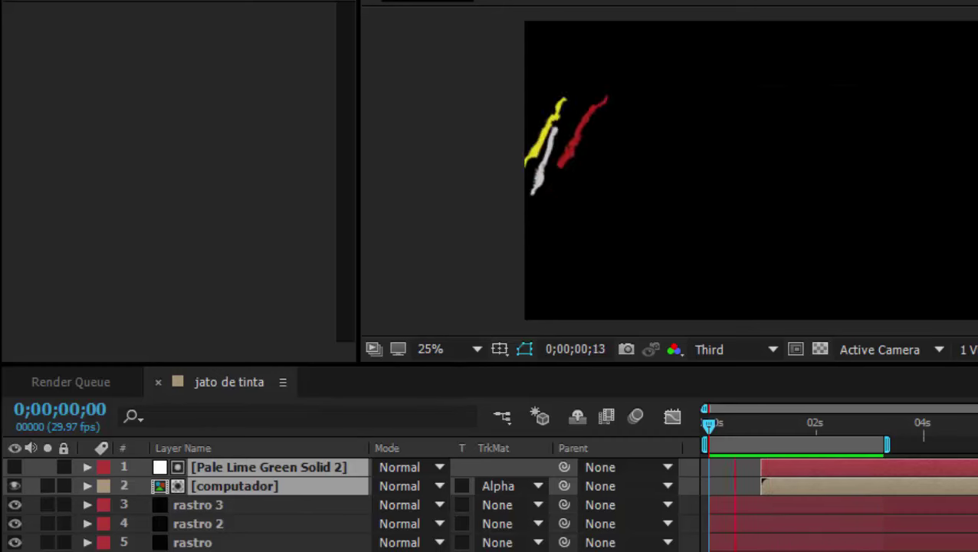
{"action": "key", "text": "space"}
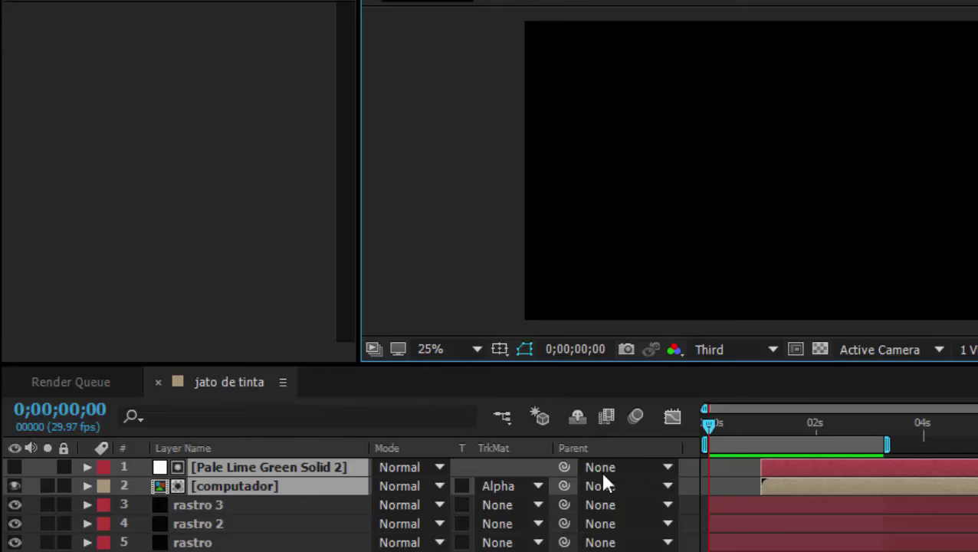
{"action": "mouse_move", "coordinate": [708, 423]}
{"action": "left_mouse_down"}
{"action": "mouse_move", "coordinate": [813, 444]}
{"action": "mouse_move", "coordinate": [774, 443]}
{"action": "mouse_move", "coordinate": [781, 449]}
{"action": "mouse_move", "coordinate": [782, 429]}
{"action": "mouse_move", "coordinate": [792, 436]}
{"action": "mouse_move", "coordinate": [773, 429]}
{"action": "mouse_move", "coordinate": [848, 437]}
{"action": "mouse_move", "coordinate": [838, 449]}
{"action": "mouse_move", "coordinate": [751, 447]}
{"action": "mouse_move", "coordinate": [820, 447]}
{"action": "left_mouse_up"}
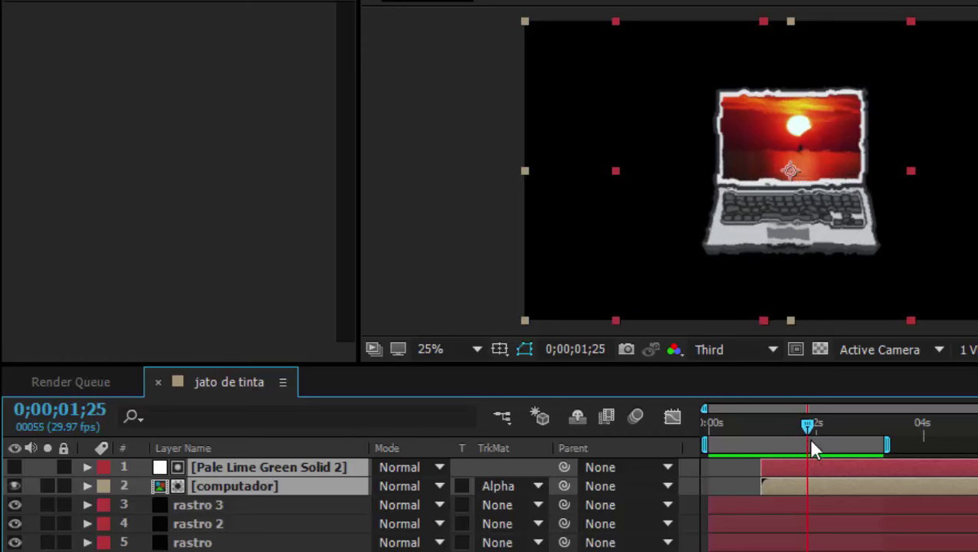
{"action": "mouse_move", "coordinate": [818, 441]}
{"action": "left_mouse_down"}
{"action": "mouse_move", "coordinate": [789, 440]}
{"action": "mouse_move", "coordinate": [812, 436]}
{"action": "left_mouse_up"}
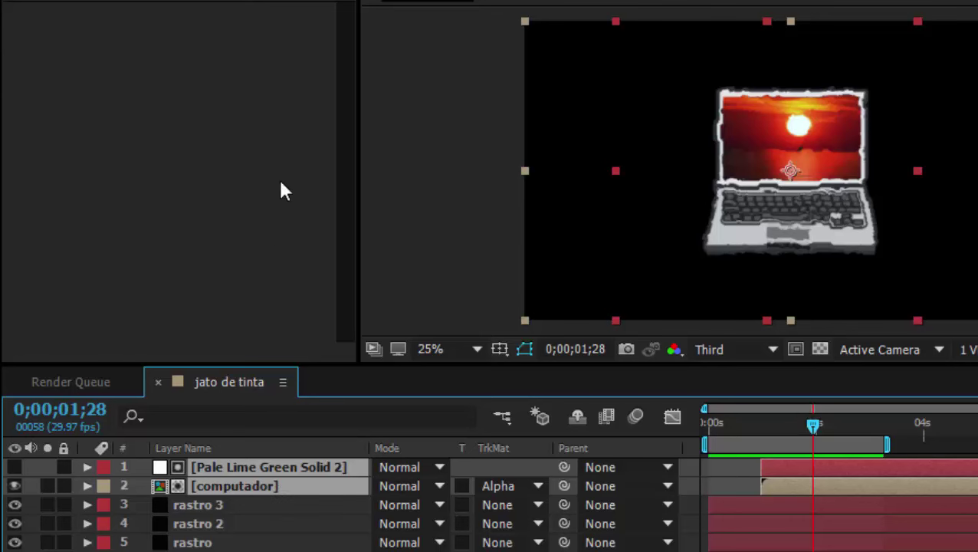
{"action": "left_click", "coordinate": [107, 90]}
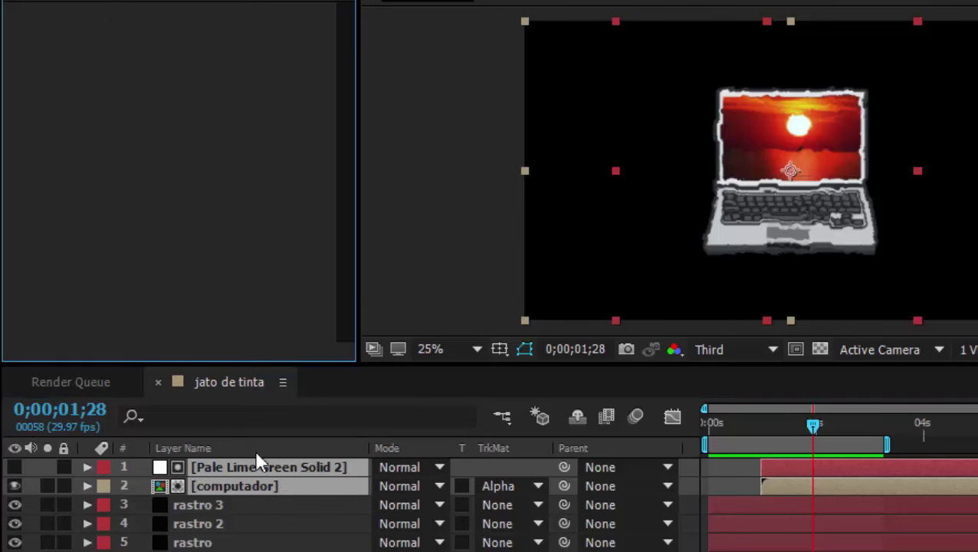
{"action": "left_click", "coordinate": [258, 486]}
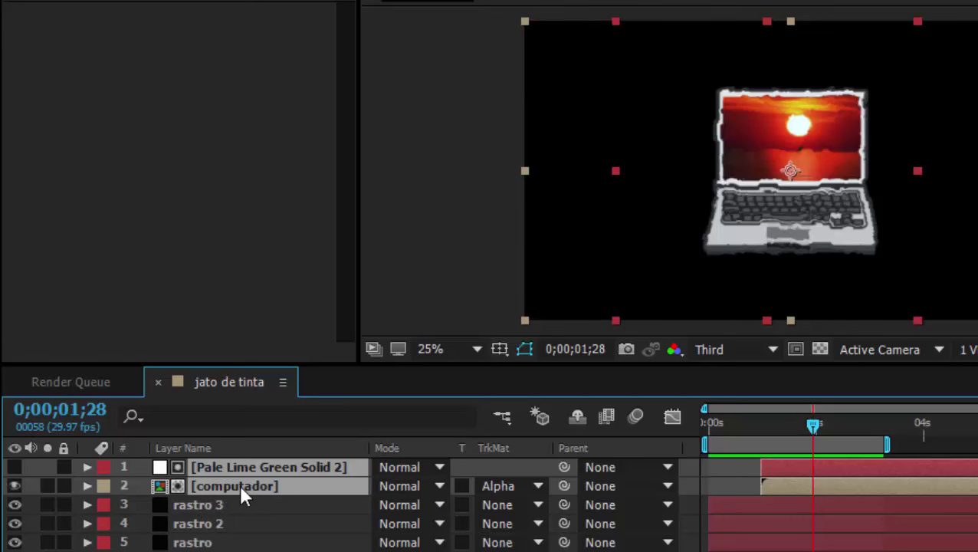
{"action": "left_click", "coordinate": [274, 524]}
On the computador layer, set Max Horizontal and Vertical Displacement keyframes at about 1 second 23 frames
{"action": "left_click", "coordinate": [255, 486]}
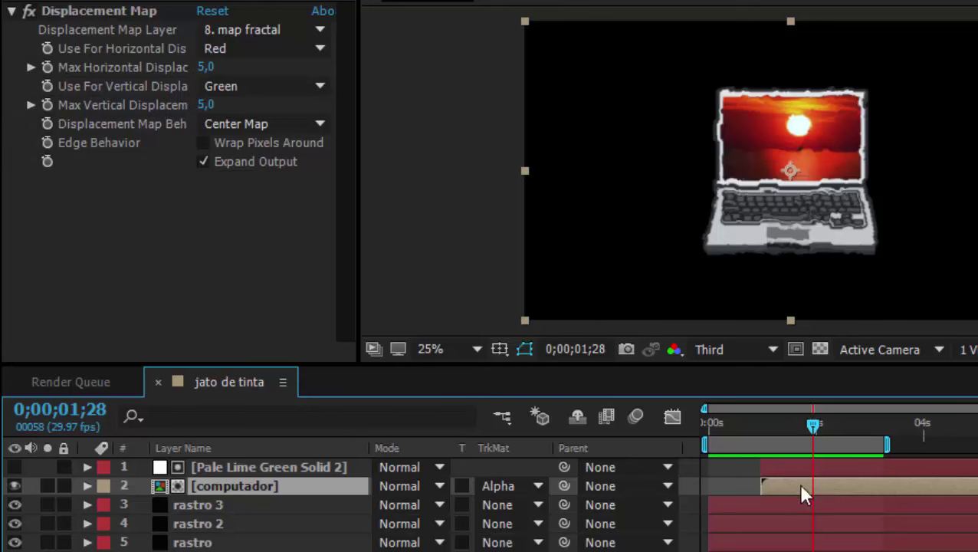
{"action": "left_click_drag", "start_coordinate": [812, 424], "coordinate": [811, 432]}
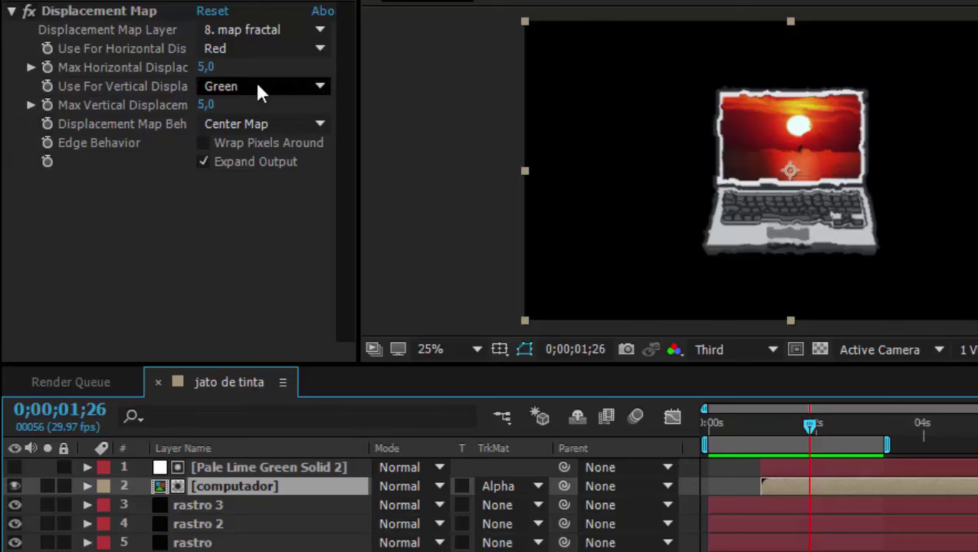
{"action": "left_click", "coordinate": [47, 66]}
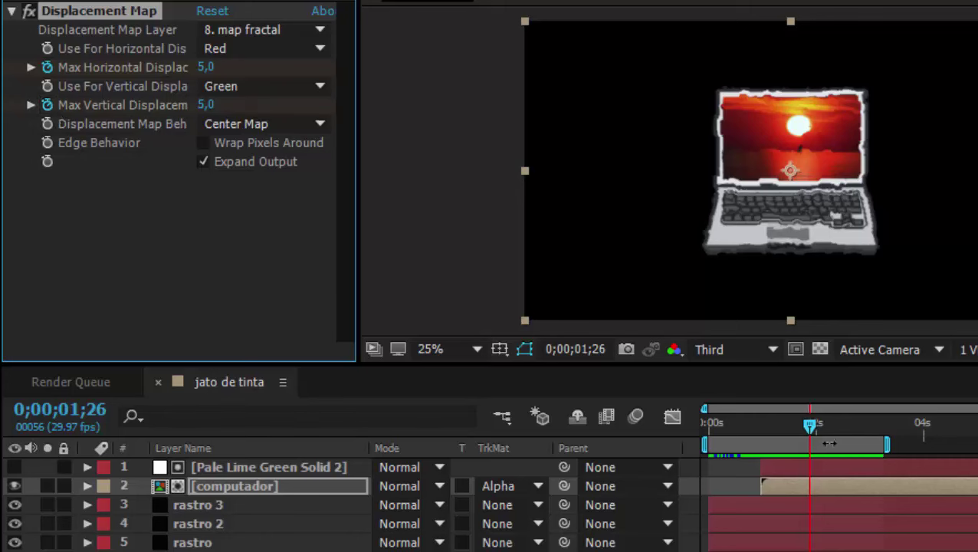
At 0;00;02;09 set both Max Displacement values to 0, then preview the settling distortion
{"action": "left_click_drag", "start_coordinate": [806, 426], "coordinate": [833, 442]}
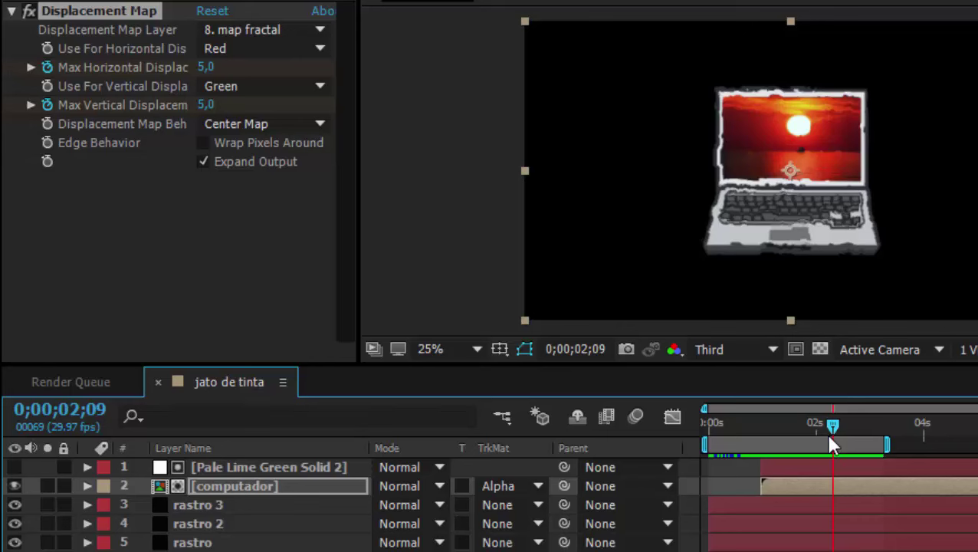
{"action": "left_click", "coordinate": [205, 105]}
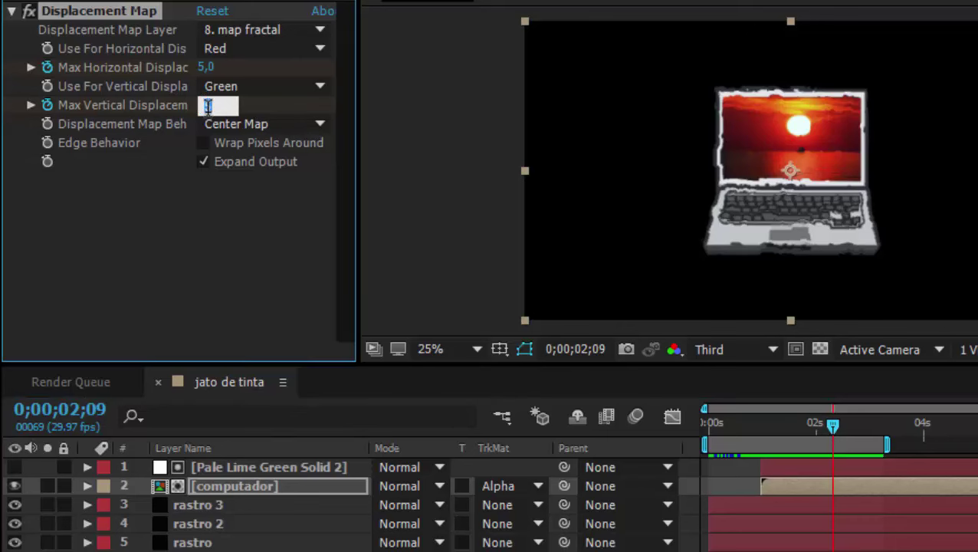
{"action": "type", "text": "0"}
{"action": "key", "text": "Return"}
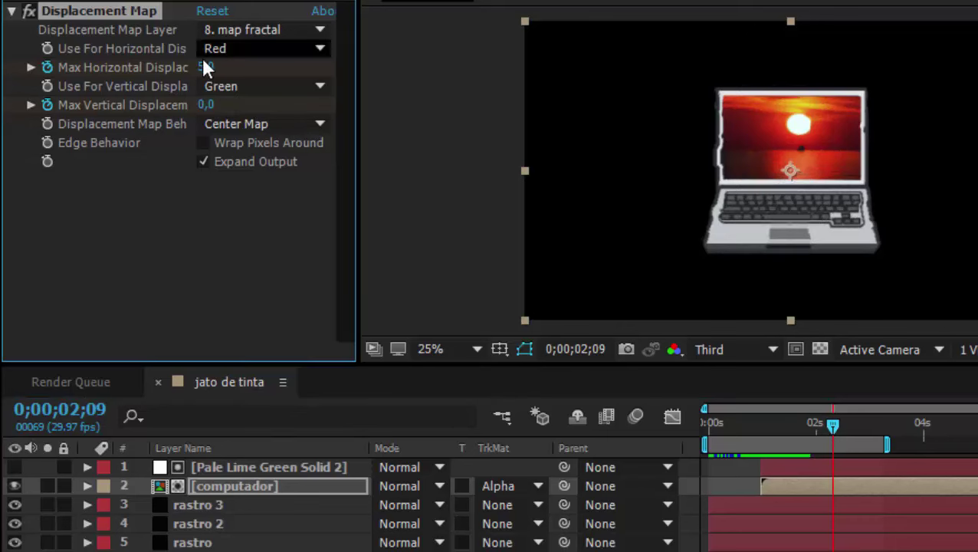
{"action": "left_click", "coordinate": [205, 67]}
{"action": "type", "text": "0"}
{"action": "key", "text": "Return"}
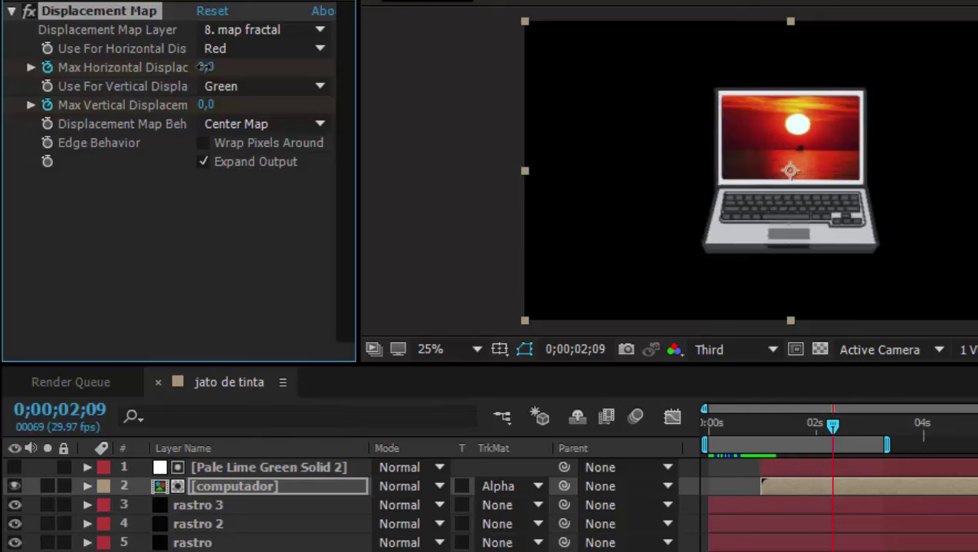
{"action": "left_click_drag", "start_coordinate": [834, 422], "coordinate": [617, 448]}
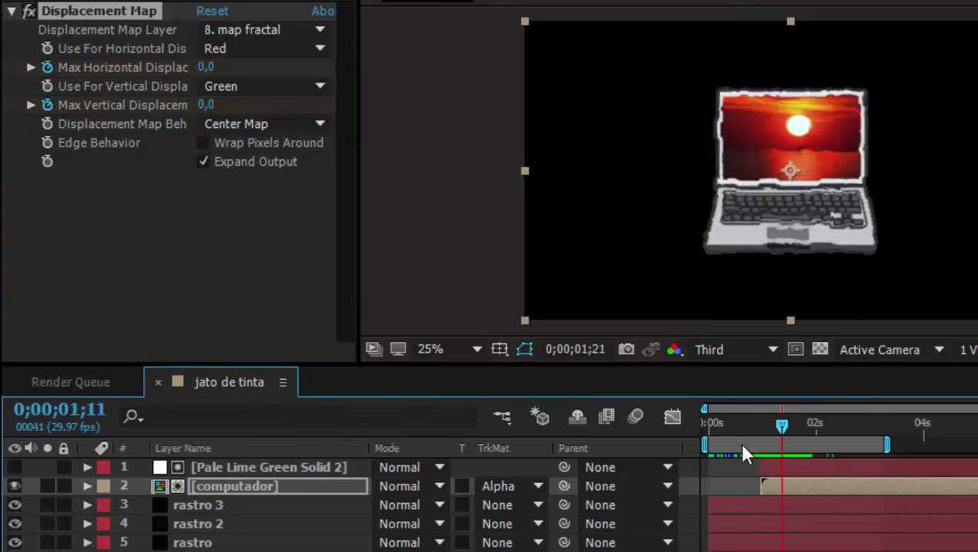
{"action": "key", "text": "space"}
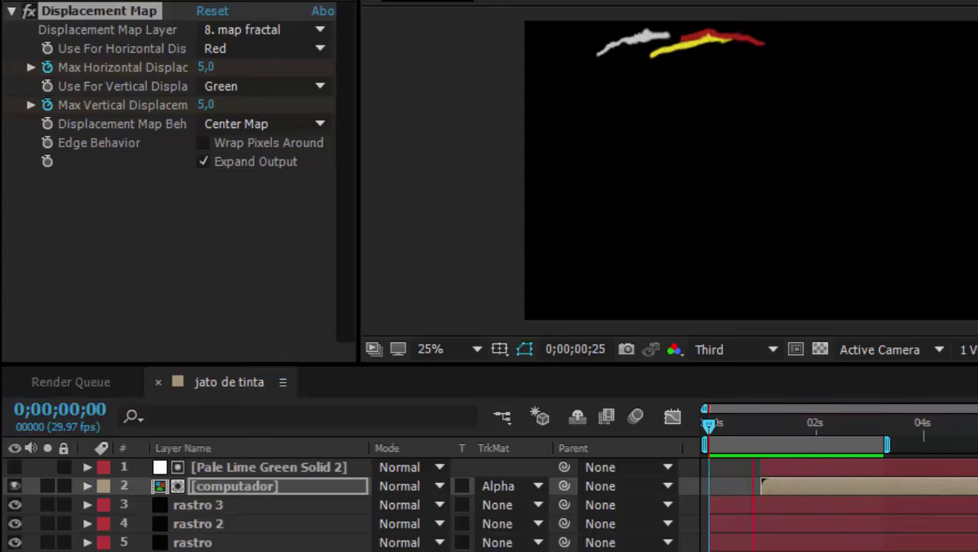
{"action": "left_click", "coordinate": [198, 504]}
Zoom out and scrub forward to watch the stroke path draw on
{"action": "key", "text": "comma"}
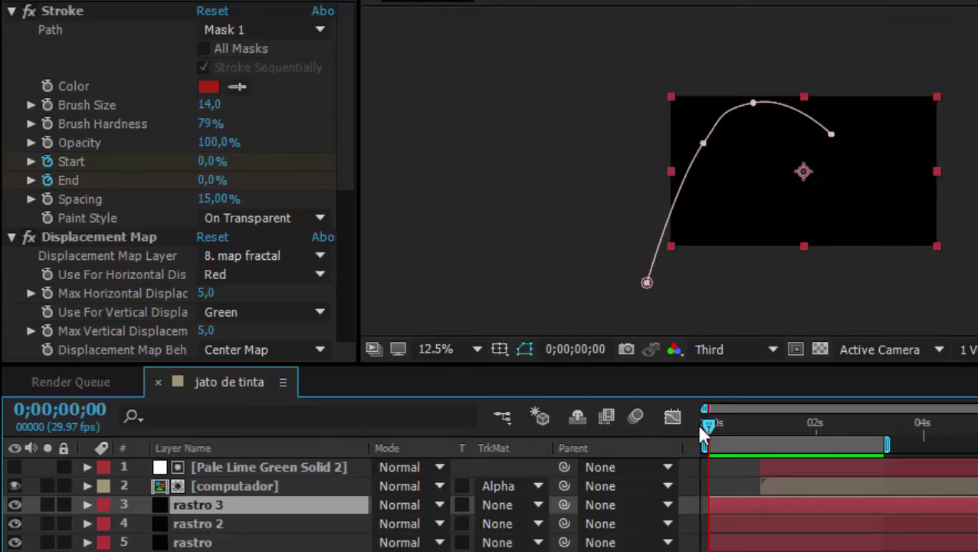
{"action": "left_click_drag", "start_coordinate": [703, 430], "coordinate": [749, 429]}
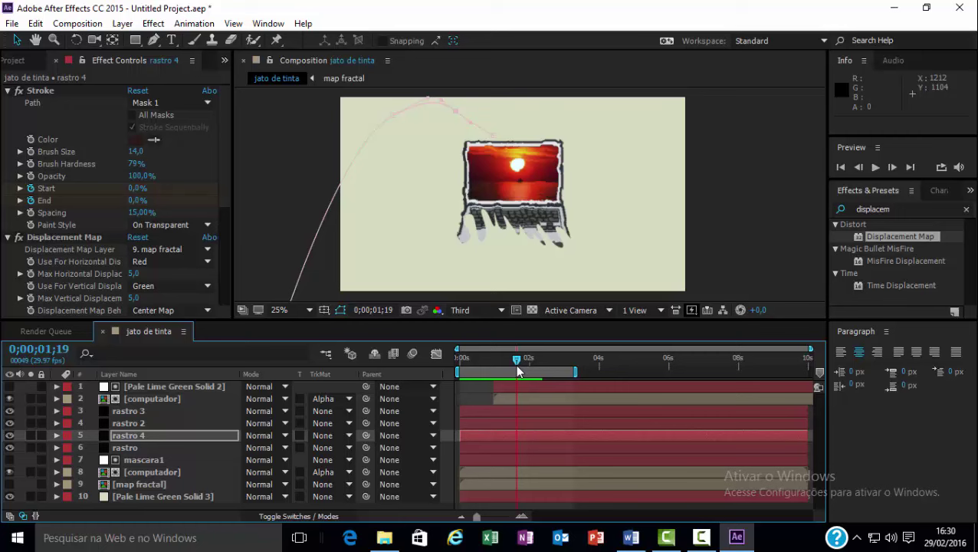
Review the rastro stroke settings, then select the rastro 3, rastro 2 and rastro 4 layers in turn
{"action": "left_click_drag", "start_coordinate": [515, 361], "coordinate": [522, 361]}
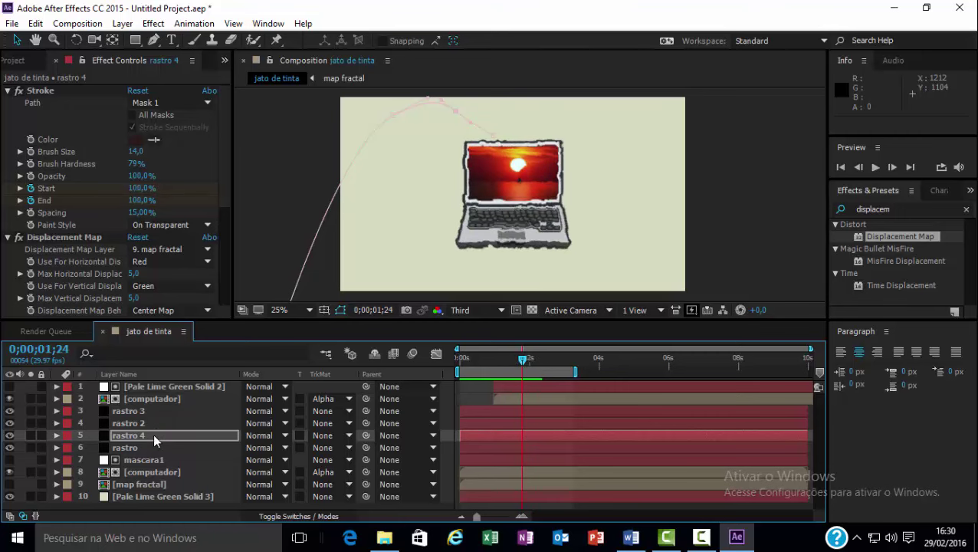
{"action": "left_click", "coordinate": [152, 447]}
{"action": "mouse_move", "coordinate": [486, 361]}
{"action": "left_mouse_down"}
{"action": "mouse_move", "coordinate": [534, 371]}
{"action": "mouse_move", "coordinate": [510, 371]}
{"action": "mouse_move", "coordinate": [512, 360]}
{"action": "mouse_move", "coordinate": [530, 363]}
{"action": "mouse_move", "coordinate": [460, 371]}
{"action": "mouse_move", "coordinate": [484, 370]}
{"action": "left_mouse_up"}
{"action": "scroll", "coordinate": [616, 284], "scroll_direction": "up", "scroll_amount": 1}
{"action": "scroll", "coordinate": [614, 278], "scroll_direction": "down", "scroll_amount": 1}
{"action": "scroll", "coordinate": [614, 279], "scroll_direction": "down", "scroll_amount": 1}
{"action": "left_click", "coordinate": [141, 412]}
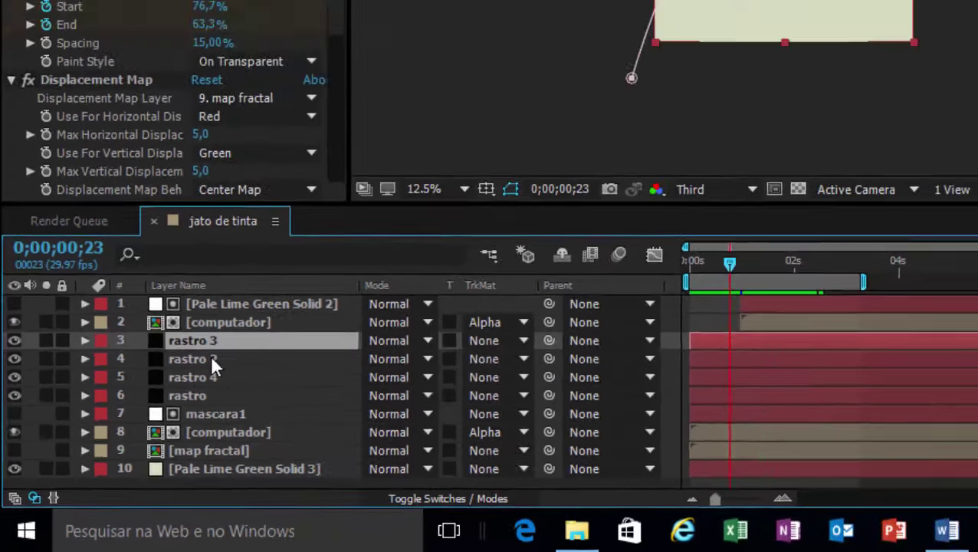
{"action": "left_click", "coordinate": [166, 398]}
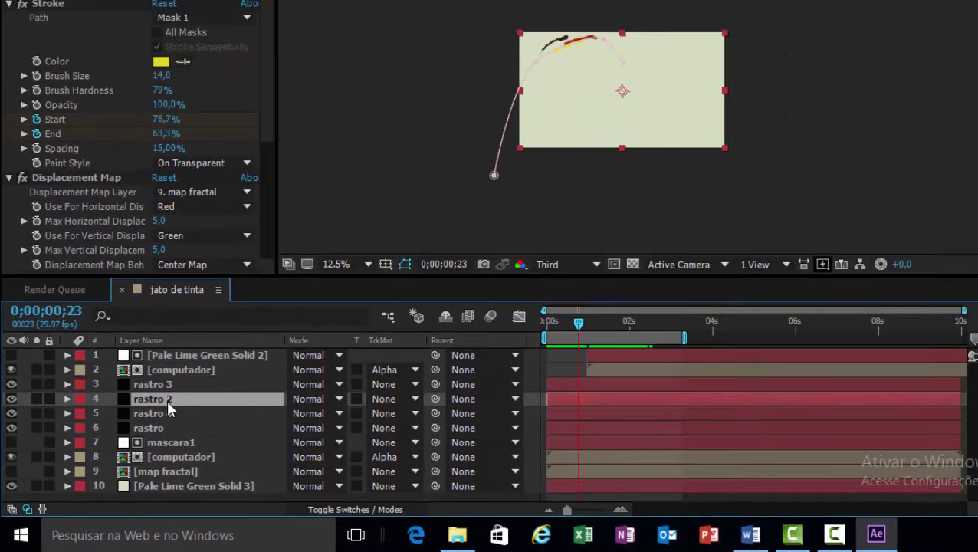
{"action": "left_click", "coordinate": [166, 413]}
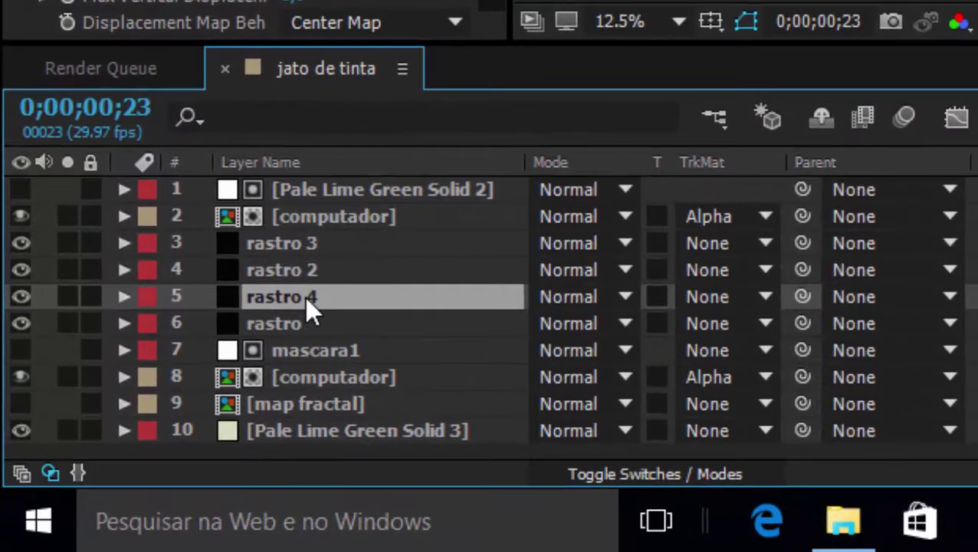
Duplicate rastro 4 as rastro 5, move it to the top, and reshape its mask path
{"action": "key", "text": "ctrl+d"}
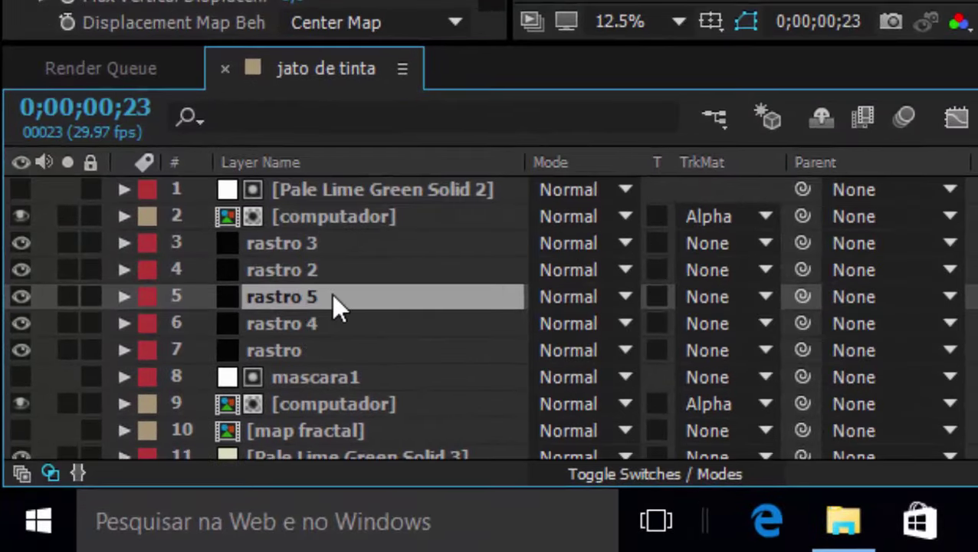
{"action": "left_click_drag", "start_coordinate": [332, 294], "coordinate": [334, 180]}
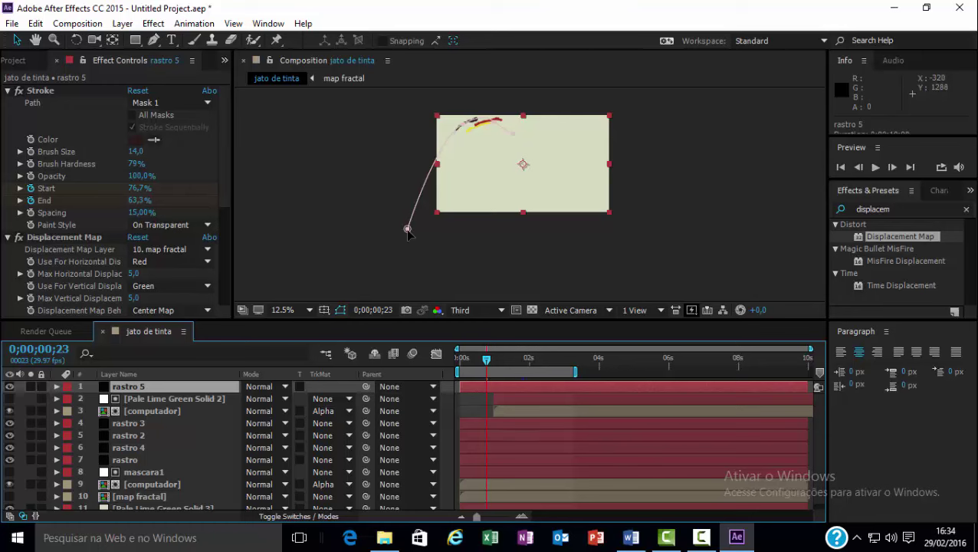
{"action": "left_click_drag", "start_coordinate": [407, 228], "coordinate": [484, 265]}
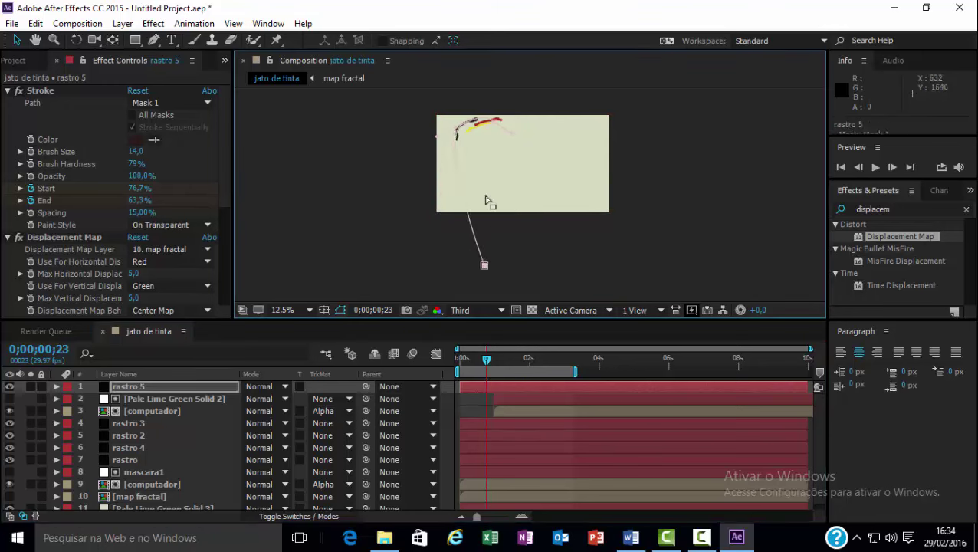
{"action": "mouse_move", "coordinate": [462, 132]}
{"action": "left_mouse_down"}
{"action": "mouse_move", "coordinate": [492, 156]}
{"action": "mouse_move", "coordinate": [495, 176]}
{"action": "left_mouse_up"}
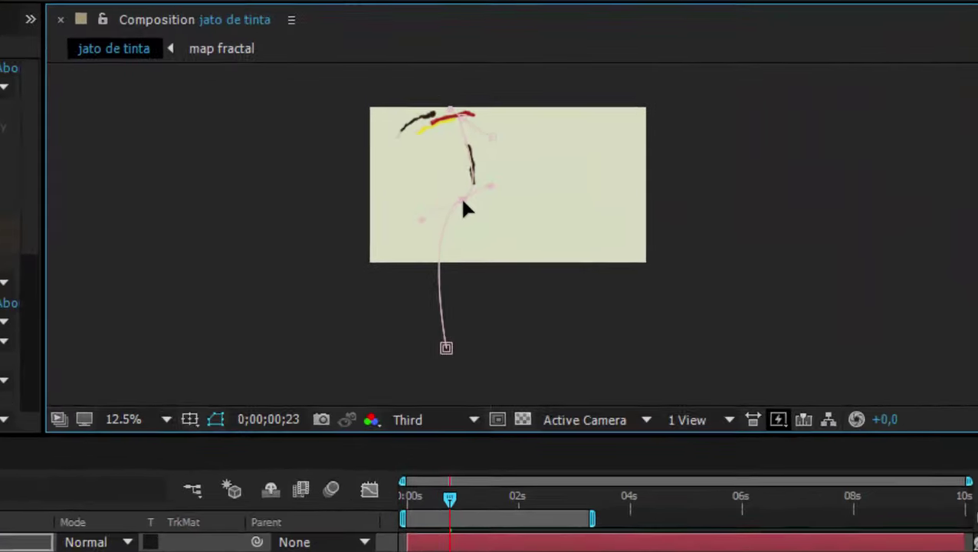
{"action": "left_click_drag", "start_coordinate": [446, 347], "coordinate": [491, 335]}
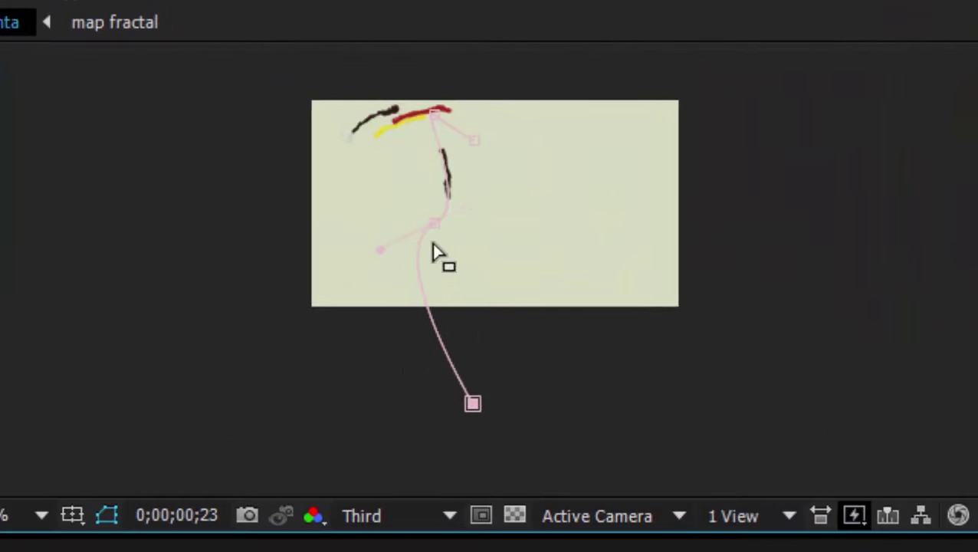
{"action": "left_click_drag", "start_coordinate": [435, 224], "coordinate": [465, 221]}
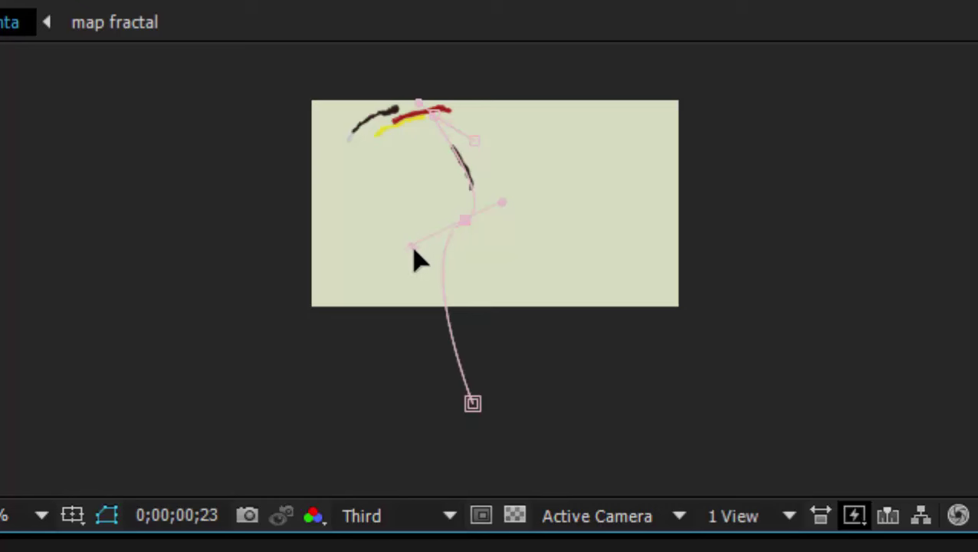
{"action": "left_click_drag", "start_coordinate": [413, 248], "coordinate": [472, 305]}
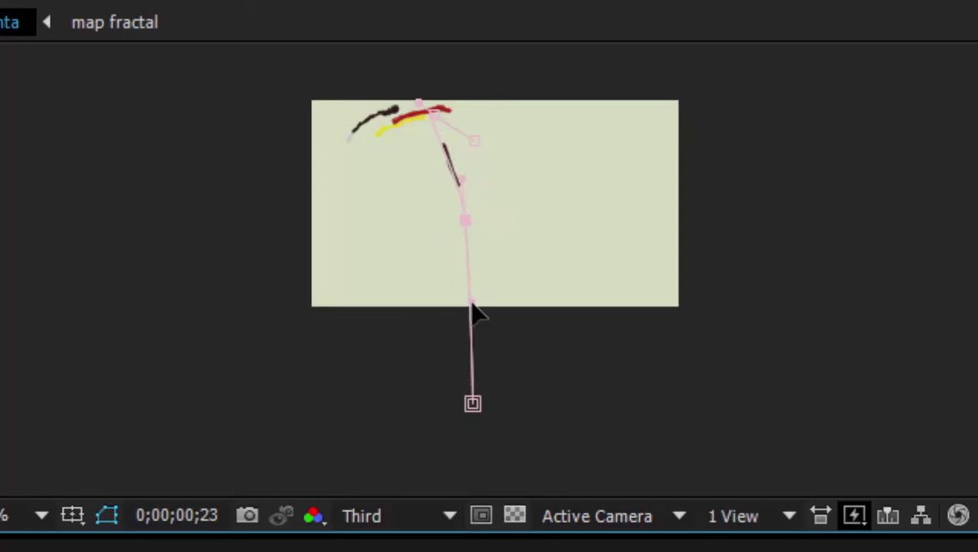
{"action": "key", "text": "period"}
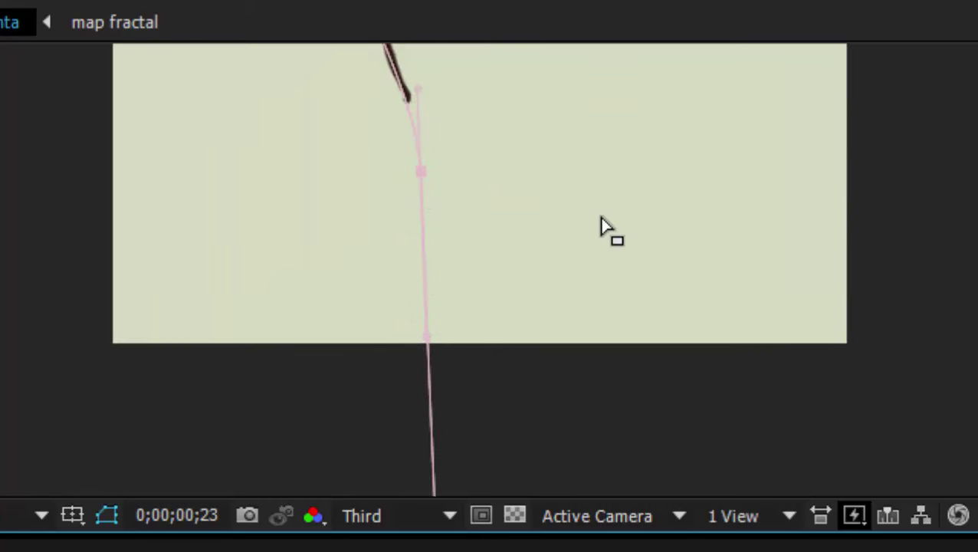
{"action": "key", "text": "comma"}
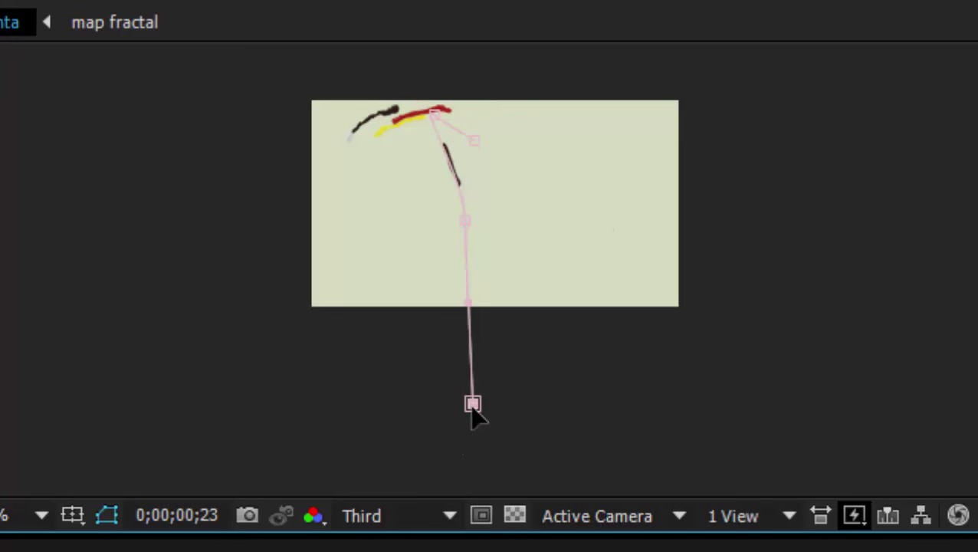
Select the path's points and preview the new stroke animation from the start
{"action": "left_click", "coordinate": [472, 404]}
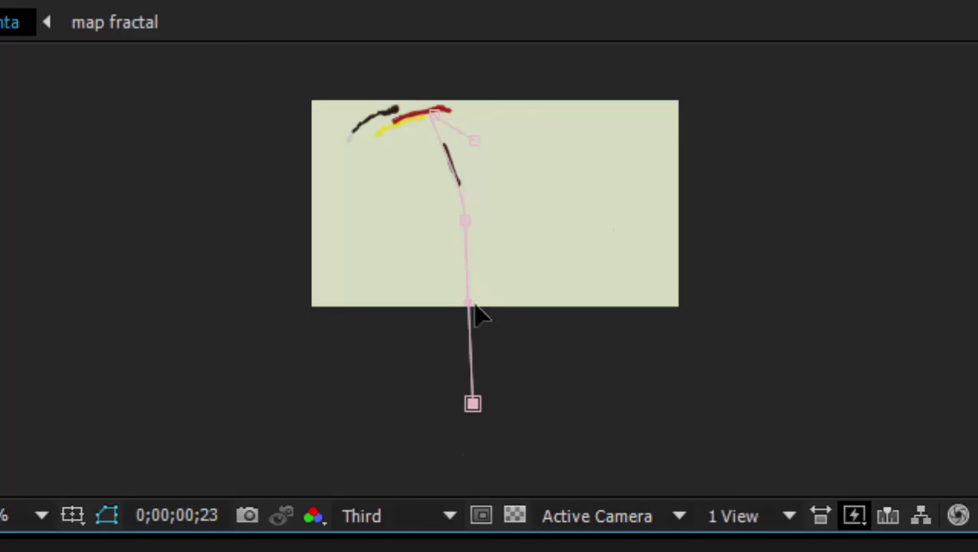
{"action": "left_click", "coordinate": [460, 184]}
{"action": "key", "text": "period"}
{"action": "key", "text": "space"}
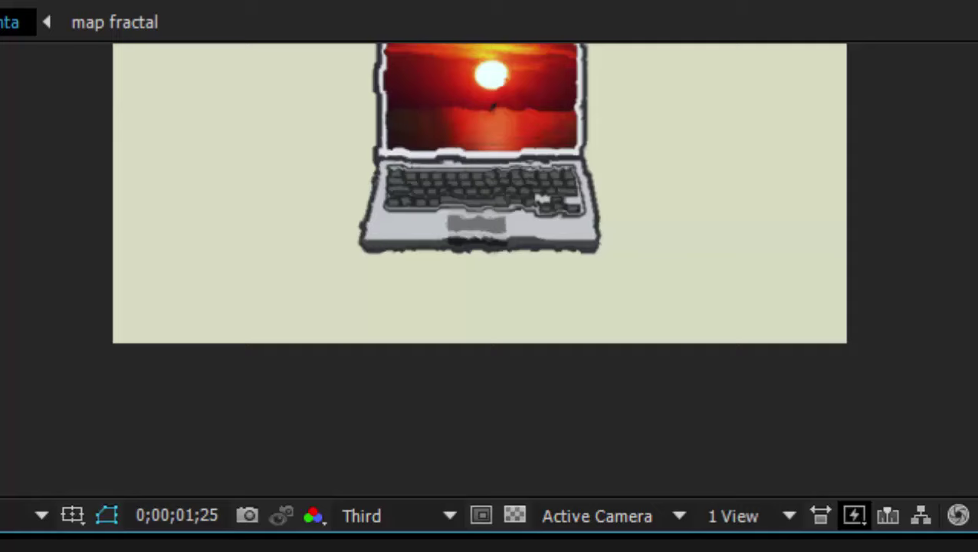
{"action": "key", "text": "space"}
{"action": "key", "text": "Home"}
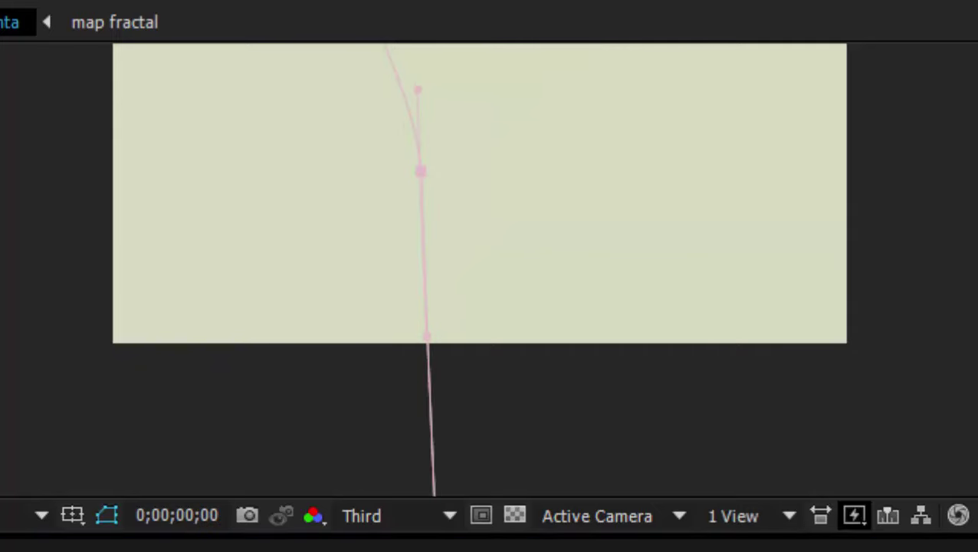
{"action": "key", "text": "space"}
Bend rastro 5's path into a downward curve with its end point above the frame
{"action": "left_click_drag", "start_coordinate": [558, 153], "coordinate": [616, 329]}
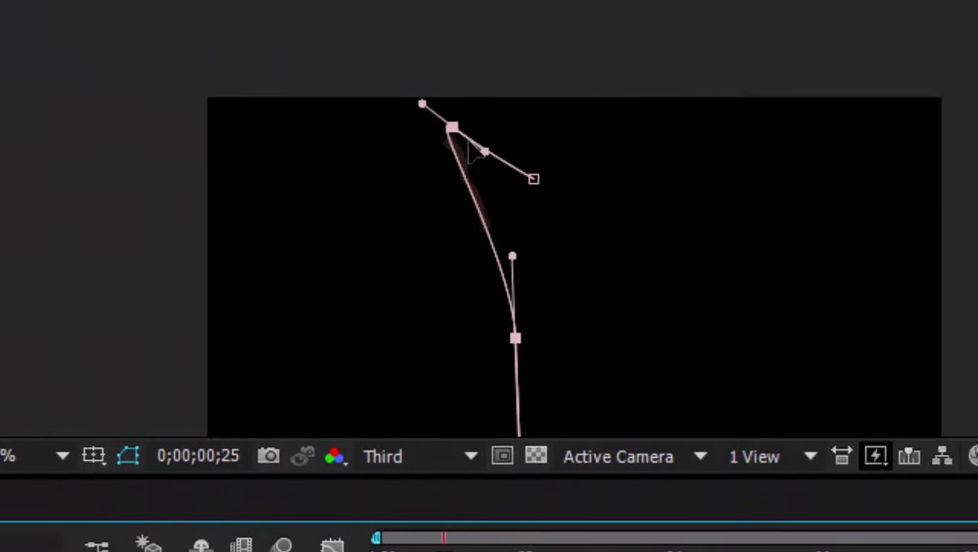
{"action": "left_click_drag", "start_coordinate": [485, 151], "coordinate": [476, 103]}
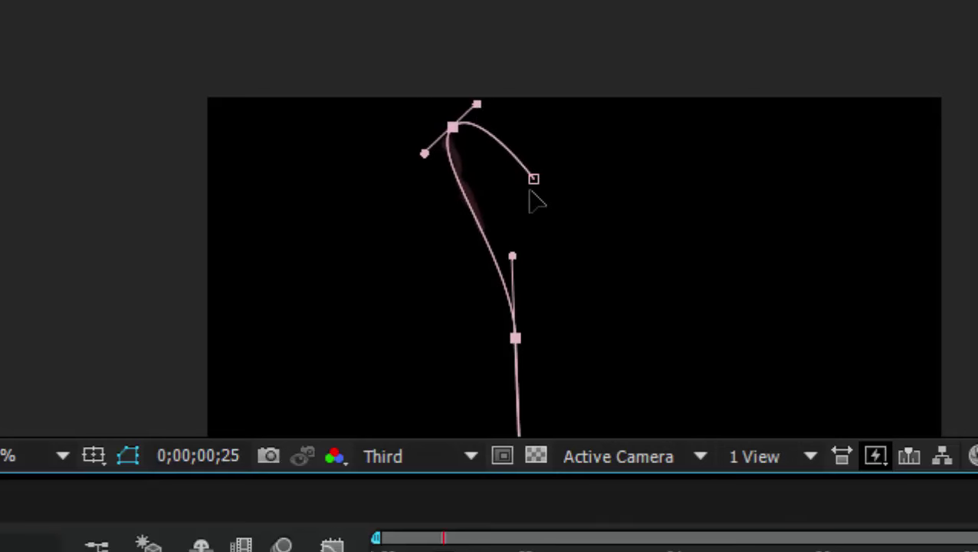
{"action": "left_click_drag", "start_coordinate": [534, 179], "coordinate": [447, 11]}
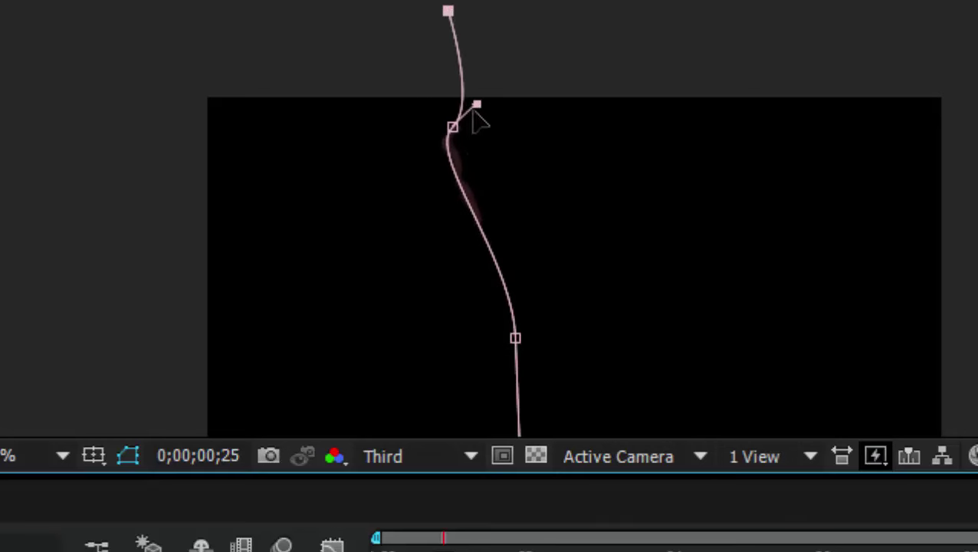
{"action": "left_click_drag", "start_coordinate": [452, 128], "coordinate": [506, 212]}
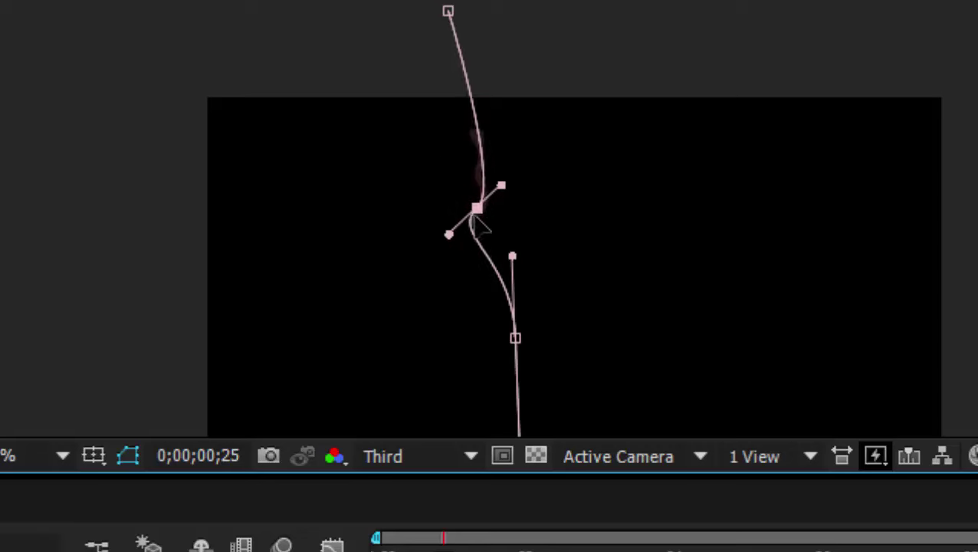
{"action": "left_click_drag", "start_coordinate": [516, 338], "coordinate": [536, 408]}
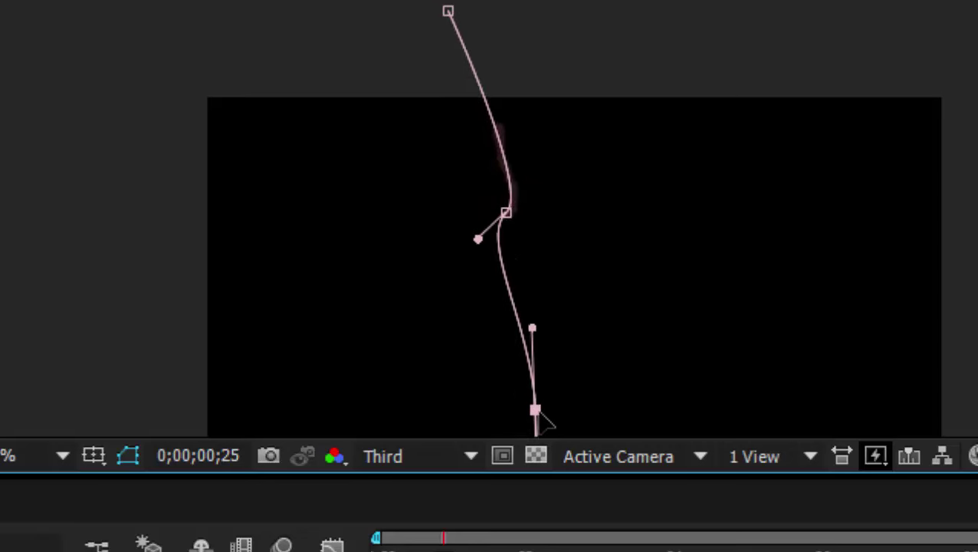
{"action": "left_click_drag", "start_coordinate": [506, 202], "coordinate": [535, 250]}
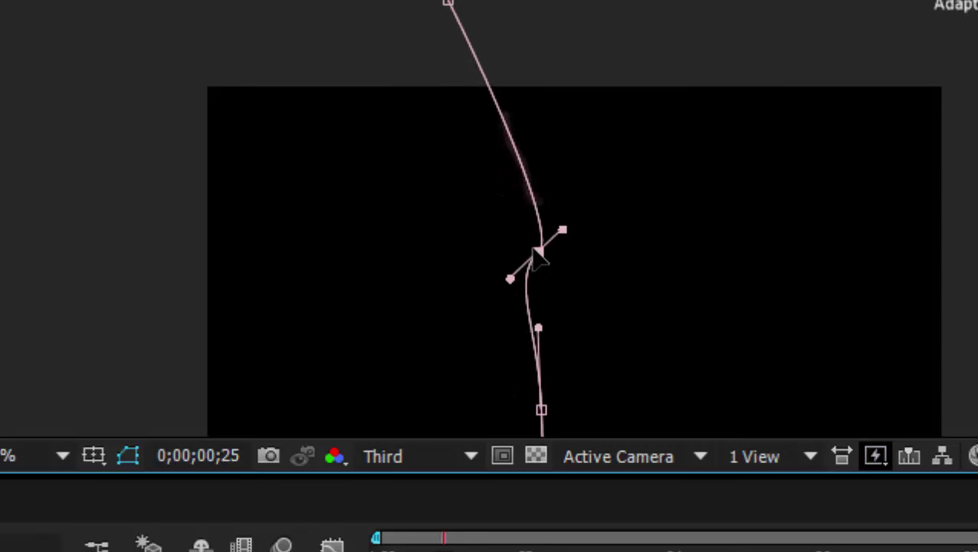
{"action": "key", "text": "comma"}
{"action": "key", "text": "comma"}
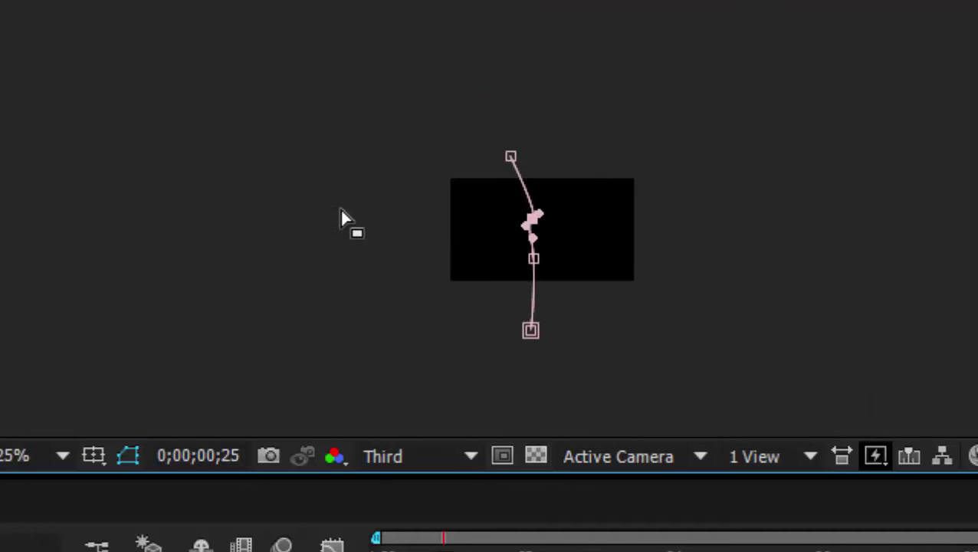
{"action": "key", "text": "v"}
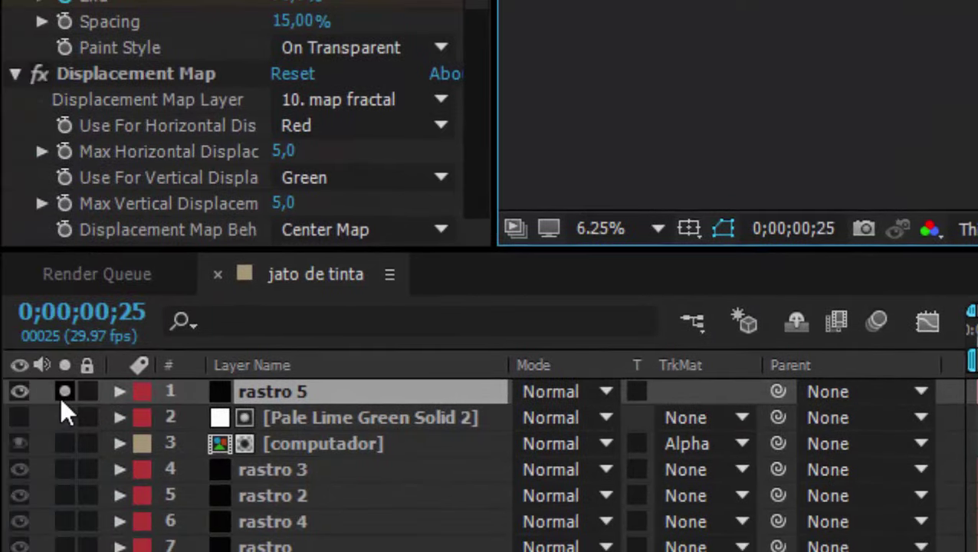
Scrub through the first second to check rastro 5's stroke timing in the full composition
{"action": "mouse_move", "coordinate": [527, 520]}
{"action": "left_mouse_down"}
{"action": "mouse_move", "coordinate": [422, 546]}
{"action": "mouse_move", "coordinate": [515, 535]}
{"action": "mouse_move", "coordinate": [430, 538]}
{"action": "left_mouse_up"}
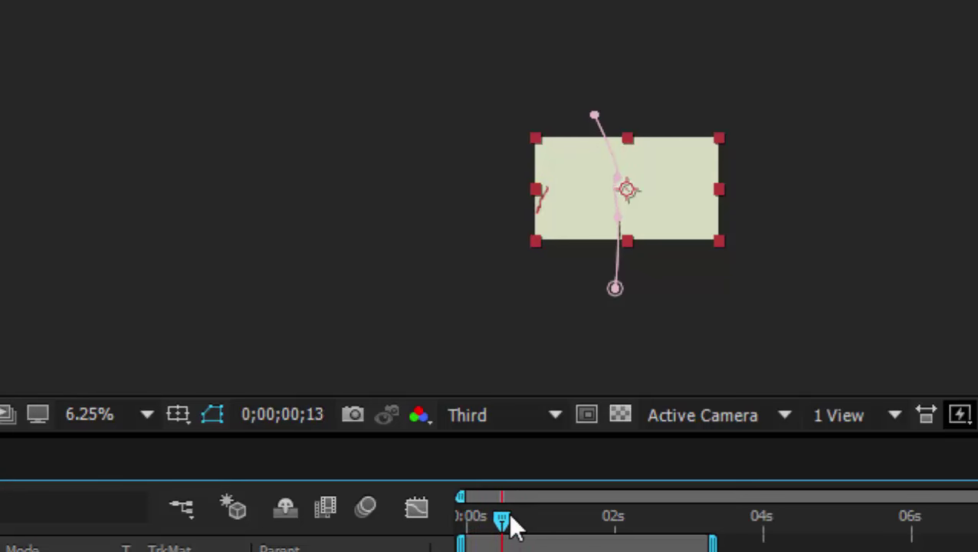
{"action": "mouse_move", "coordinate": [514, 527]}
{"action": "left_mouse_down"}
{"action": "mouse_move", "coordinate": [404, 534]}
{"action": "mouse_move", "coordinate": [506, 541]}
{"action": "mouse_move", "coordinate": [530, 530]}
{"action": "mouse_move", "coordinate": [443, 541]}
{"action": "mouse_move", "coordinate": [527, 545]}
{"action": "left_mouse_up"}
{"action": "scroll", "coordinate": [616, 170], "scroll_direction": "up", "scroll_amount": 1}
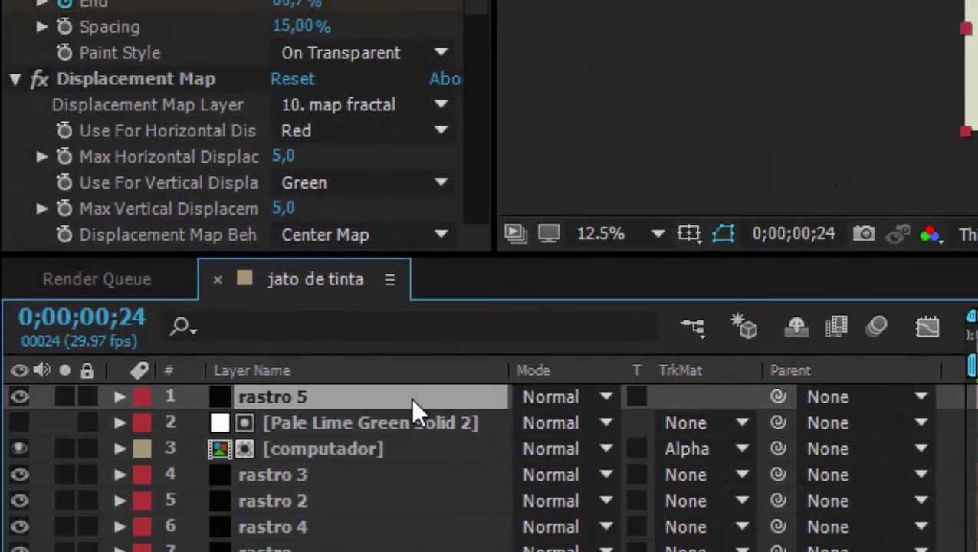
Set rastro 5's Rotation to 180°
{"action": "key", "text": "r"}
{"action": "left_click", "coordinate": [553, 422]}
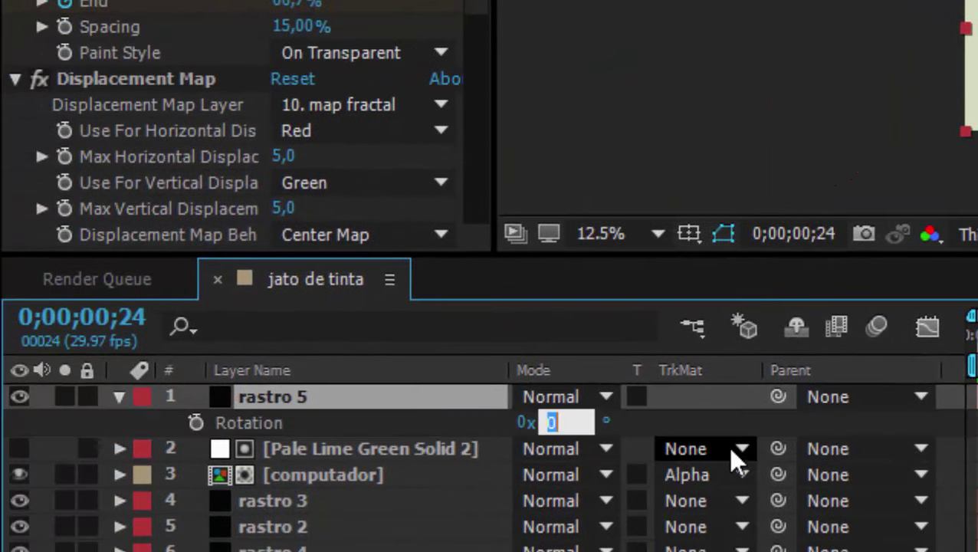
{"action": "type", "text": "80"}
{"action": "key", "text": "Return"}
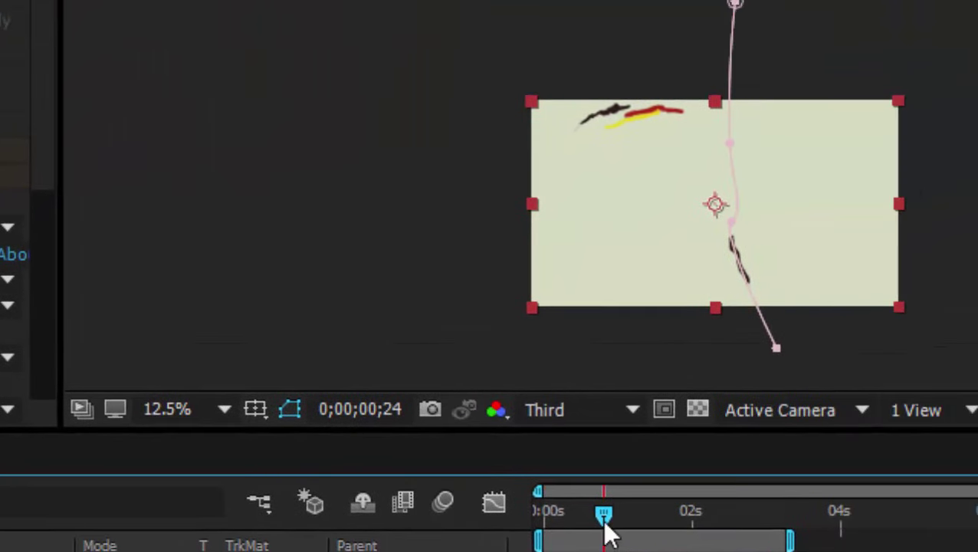
Bend the flipped path downward so its lower point sits below the frame's bottom edge
{"action": "mouse_move", "coordinate": [604, 523]}
{"action": "left_mouse_down"}
{"action": "mouse_move", "coordinate": [520, 544]}
{"action": "mouse_move", "coordinate": [629, 544]}
{"action": "mouse_move", "coordinate": [559, 545]}
{"action": "left_mouse_up"}
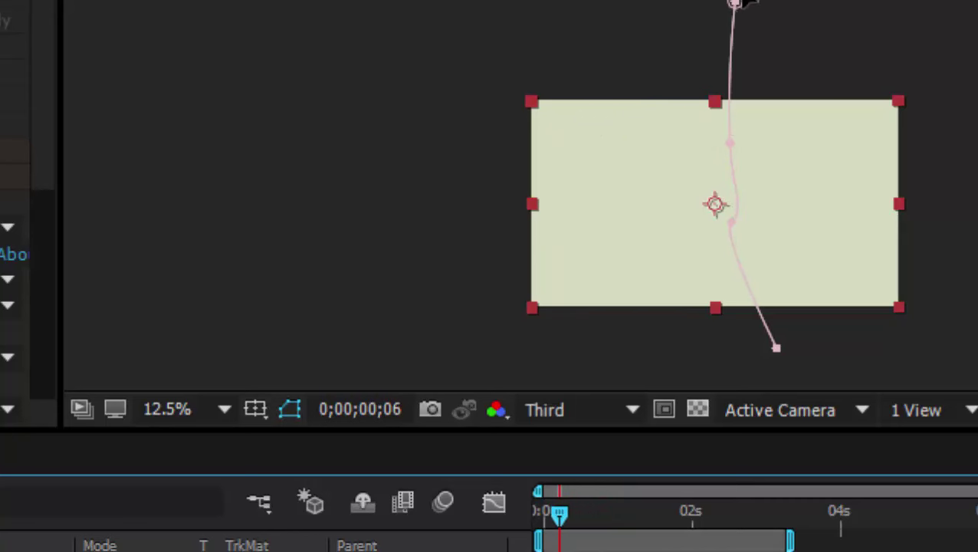
{"action": "mouse_move", "coordinate": [736, 8]}
{"action": "left_mouse_down"}
{"action": "mouse_move", "coordinate": [735, 81]}
{"action": "mouse_move", "coordinate": [753, 137]}
{"action": "mouse_move", "coordinate": [800, 184]}
{"action": "mouse_move", "coordinate": [731, 148]}
{"action": "mouse_move", "coordinate": [801, 251]}
{"action": "mouse_move", "coordinate": [795, 257]}
{"action": "left_mouse_up"}
{"action": "mouse_move", "coordinate": [734, 224]}
{"action": "left_mouse_down"}
{"action": "mouse_move", "coordinate": [814, 328]}
{"action": "mouse_move", "coordinate": [798, 375]}
{"action": "mouse_move", "coordinate": [814, 366]}
{"action": "left_mouse_up"}
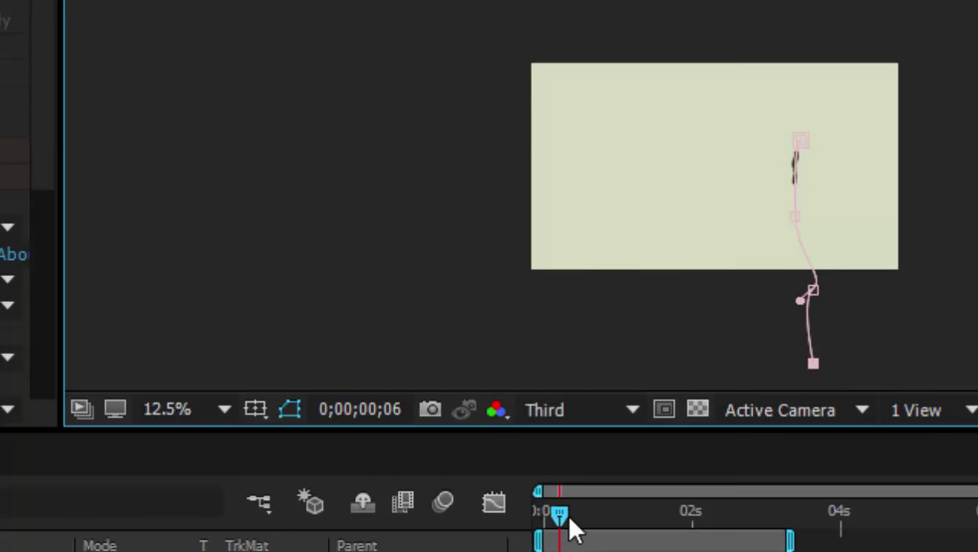
Reshape rastro 5's mask into a short vertical line dropping from the laptop's base below the frame
{"action": "mouse_move", "coordinate": [567, 514]}
{"action": "left_mouse_down"}
{"action": "mouse_move", "coordinate": [642, 506]}
{"action": "mouse_move", "coordinate": [677, 513]}
{"action": "mouse_move", "coordinate": [682, 505]}
{"action": "left_mouse_up"}
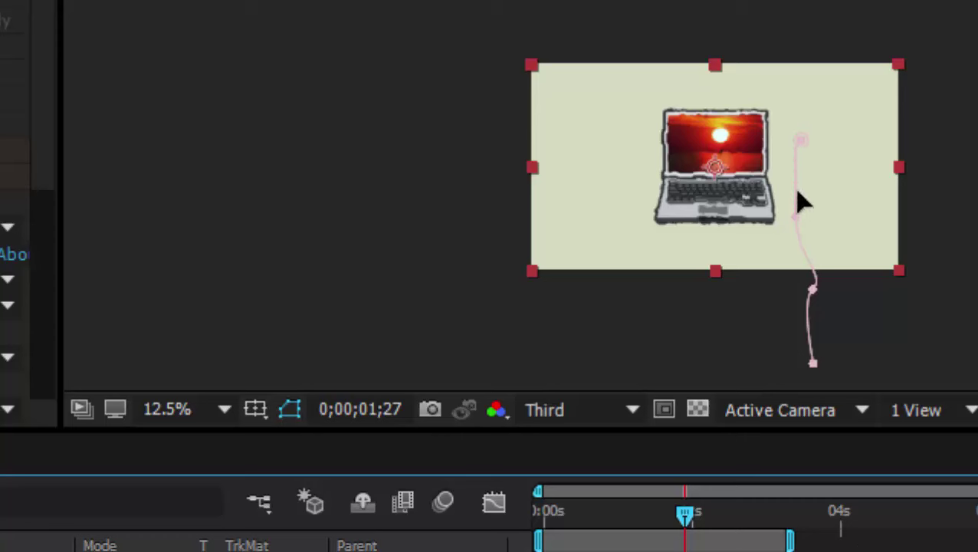
{"action": "left_click_drag", "start_coordinate": [804, 149], "coordinate": [755, 233]}
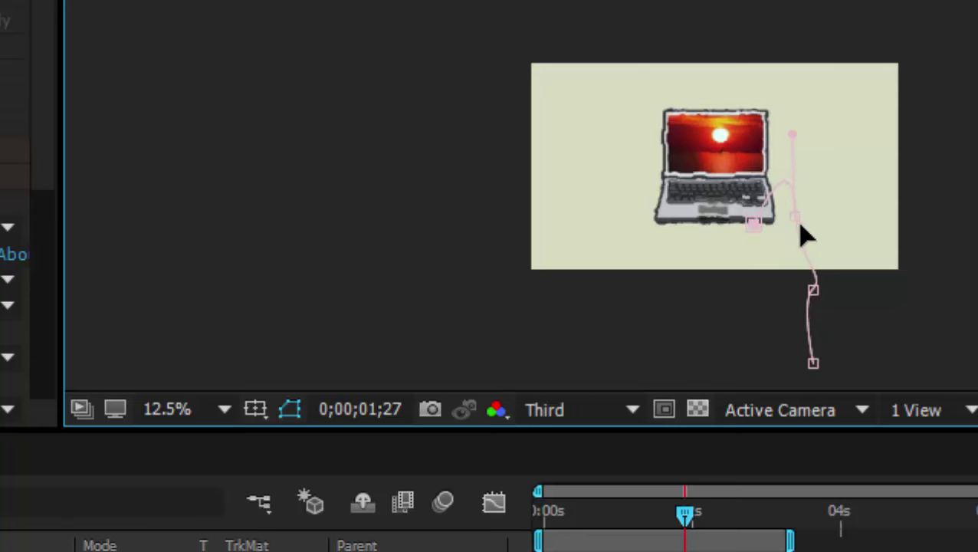
{"action": "scroll", "coordinate": [805, 237], "scroll_direction": "up", "scroll_amount": 1}
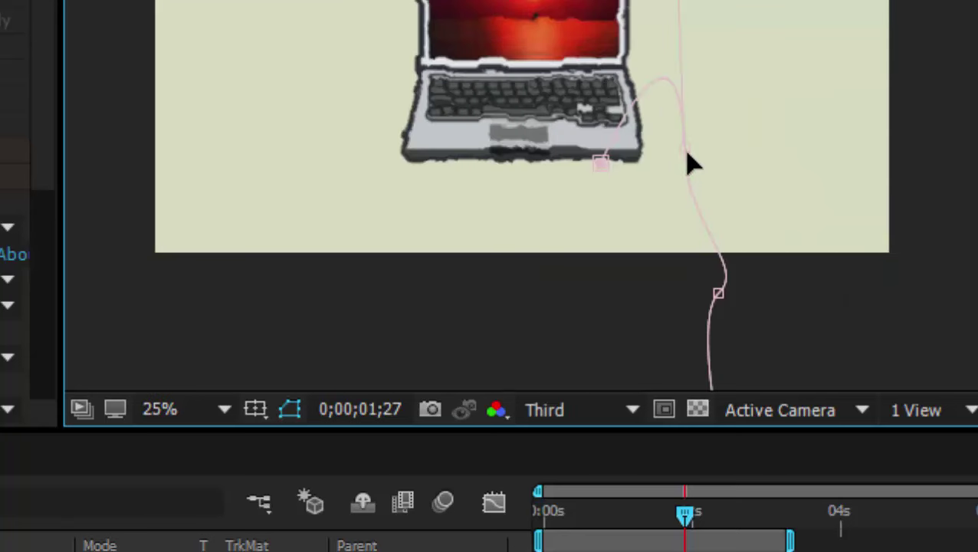
{"action": "left_click_drag", "start_coordinate": [687, 163], "coordinate": [608, 318]}
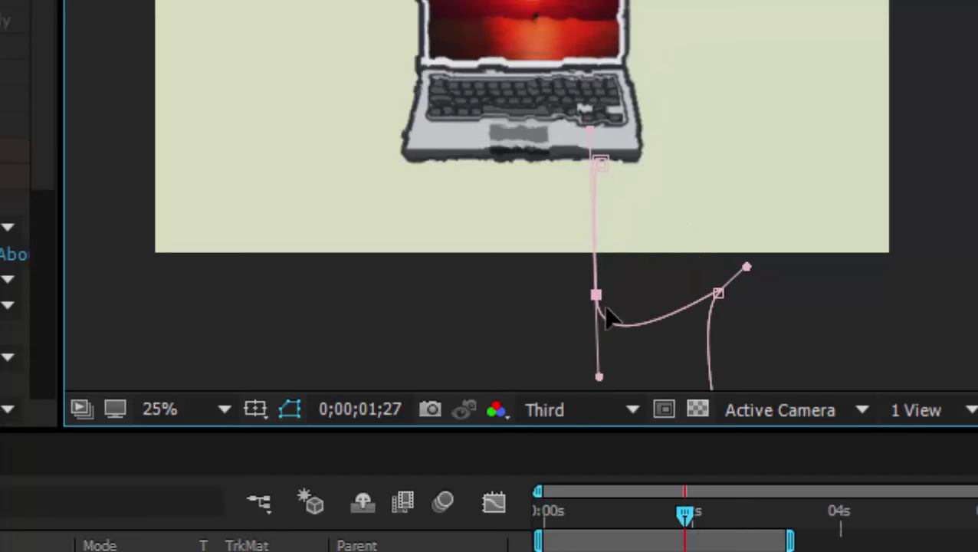
{"action": "mouse_move", "coordinate": [718, 296]}
{"action": "left_mouse_down"}
{"action": "mouse_move", "coordinate": [743, 275]}
{"action": "mouse_move", "coordinate": [601, 373]}
{"action": "left_mouse_up"}
{"action": "left_click_drag", "start_coordinate": [621, 340], "coordinate": [591, 321]}
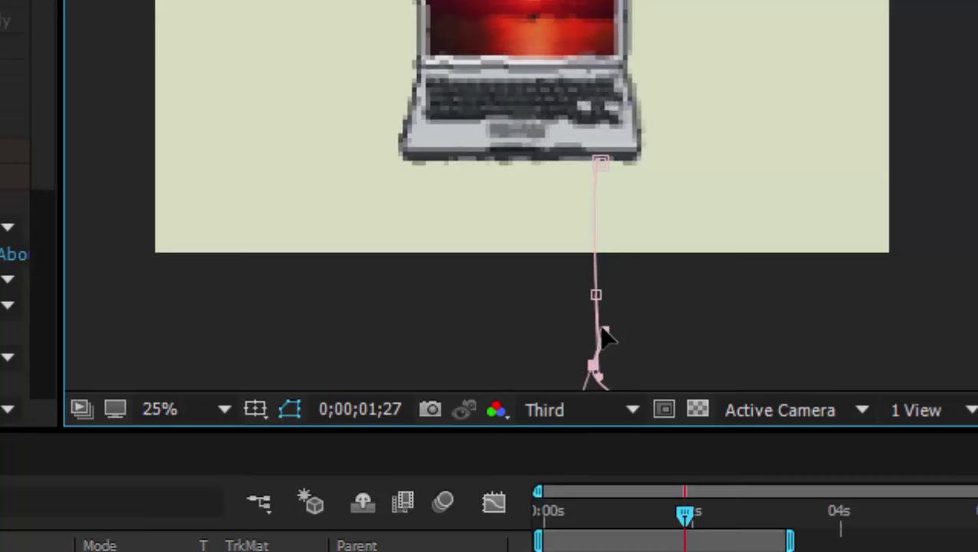
{"action": "key", "text": "comma"}
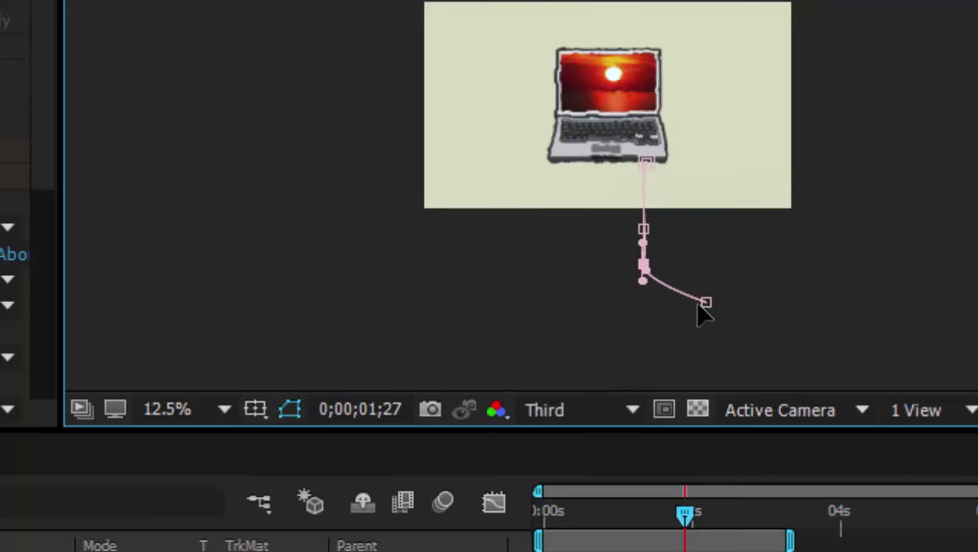
{"action": "left_click_drag", "start_coordinate": [705, 303], "coordinate": [644, 302]}
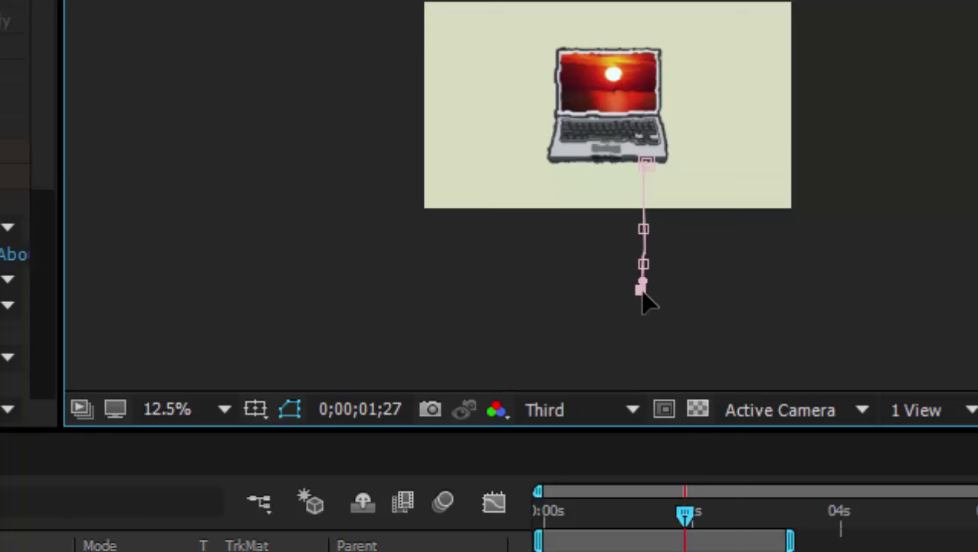
{"action": "left_click_drag", "start_coordinate": [643, 229], "coordinate": [643, 223]}
{"action": "left_click_drag", "start_coordinate": [683, 514], "coordinate": [698, 524]}
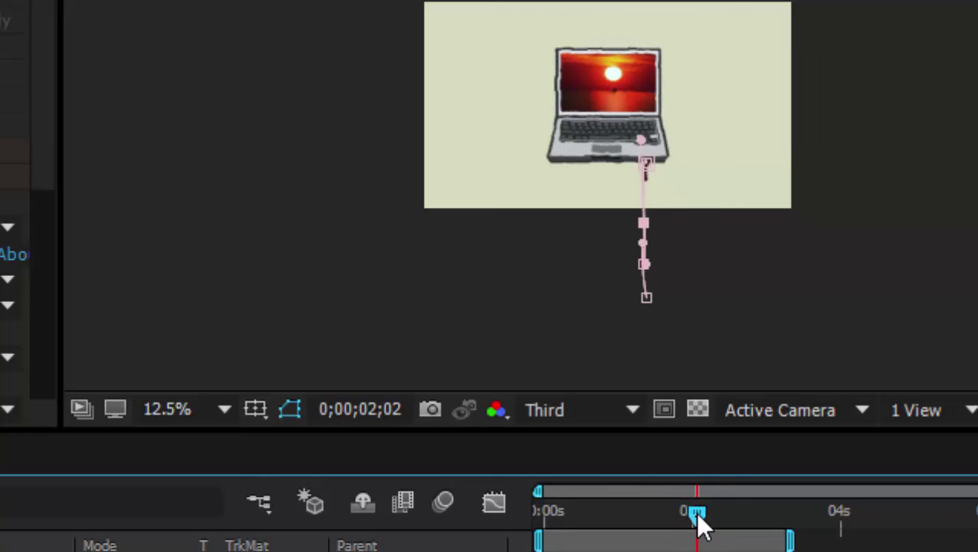
{"action": "scroll", "coordinate": [866, 305], "scroll_direction": "up", "scroll_amount": 2}
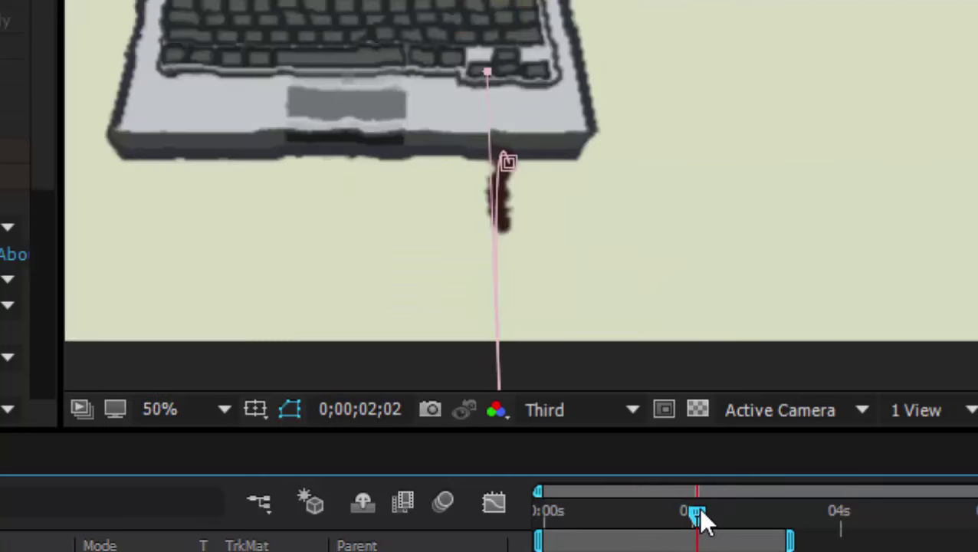
{"action": "mouse_move", "coordinate": [703, 523]}
{"action": "left_mouse_down"}
{"action": "mouse_move", "coordinate": [660, 541]}
{"action": "mouse_move", "coordinate": [718, 542]}
{"action": "mouse_move", "coordinate": [720, 551]}
{"action": "left_mouse_up"}
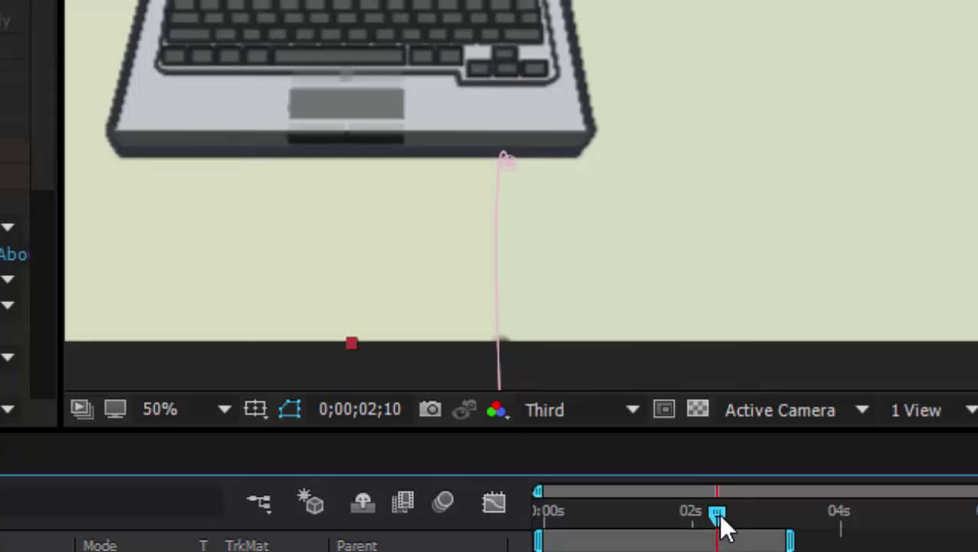
{"action": "mouse_move", "coordinate": [723, 527]}
{"action": "left_mouse_down"}
{"action": "mouse_move", "coordinate": [712, 543]}
{"action": "mouse_move", "coordinate": [677, 542]}
{"action": "mouse_move", "coordinate": [699, 543]}
{"action": "left_mouse_up"}
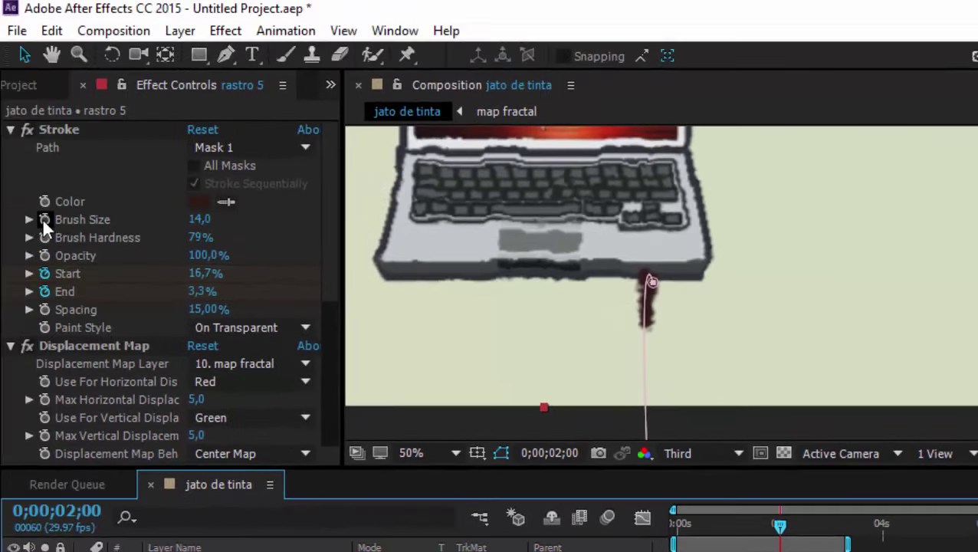
Keyframe rastro 5's Brush Size down to 5 at 02;06 and preview the thinning drip
{"action": "left_click", "coordinate": [43, 219]}
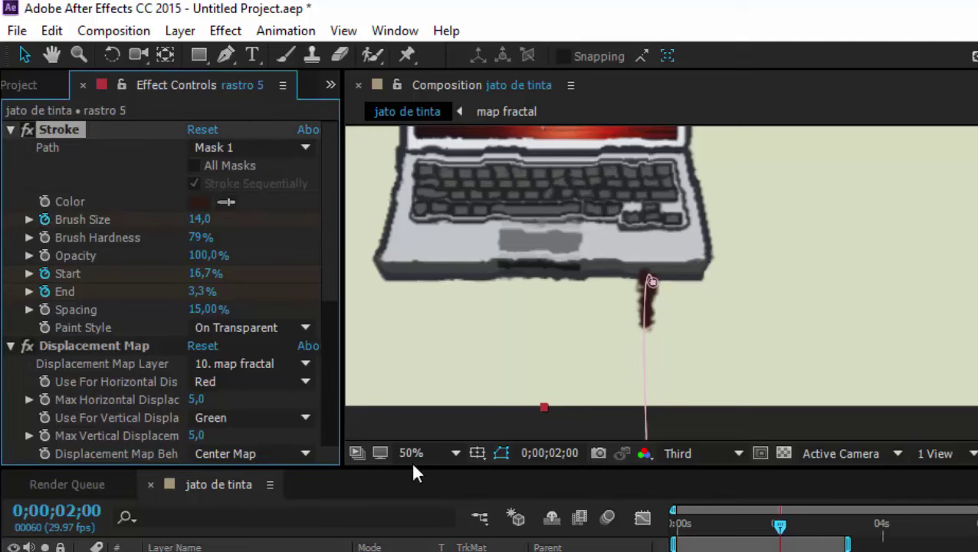
{"action": "left_click_drag", "start_coordinate": [780, 530], "coordinate": [792, 532]}
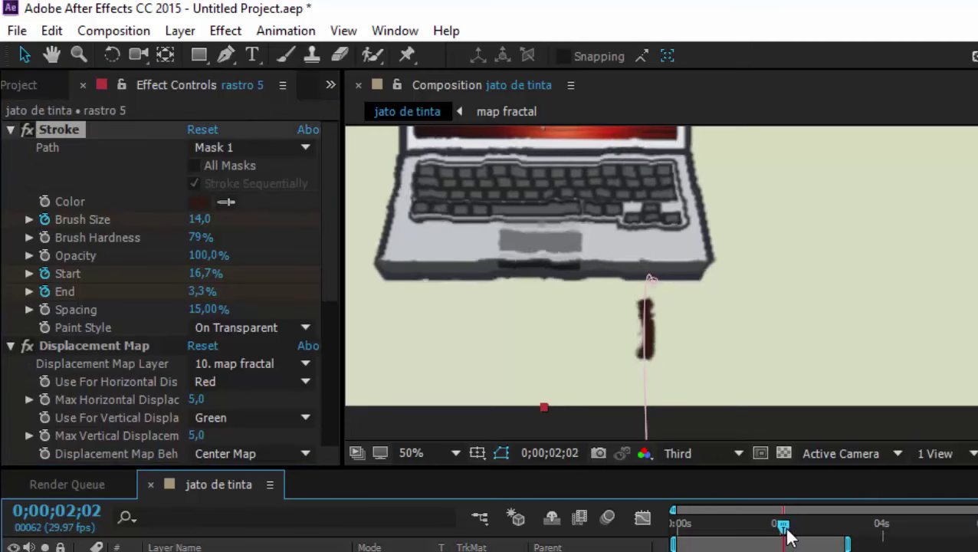
{"action": "left_click", "coordinate": [198, 220]}
{"action": "type", "text": "5"}
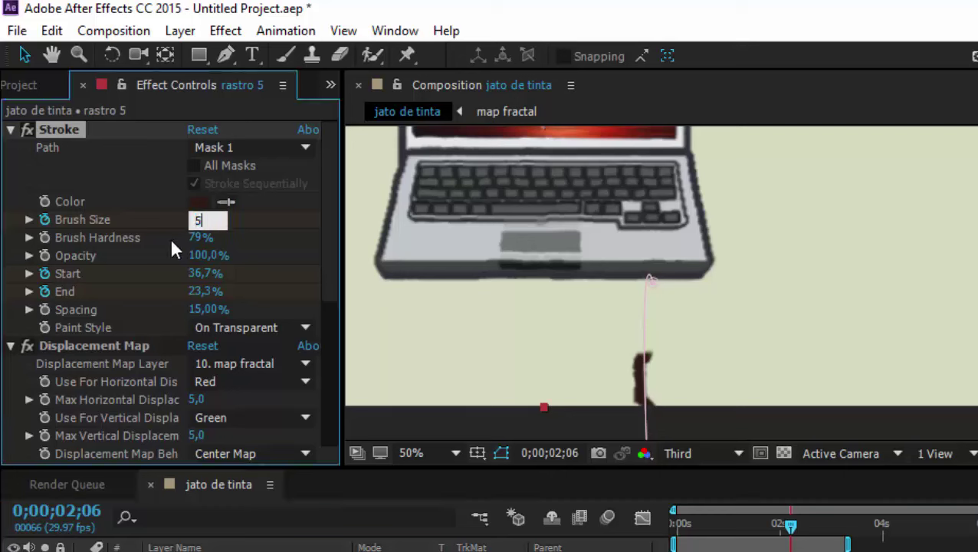
{"action": "key", "text": "Return"}
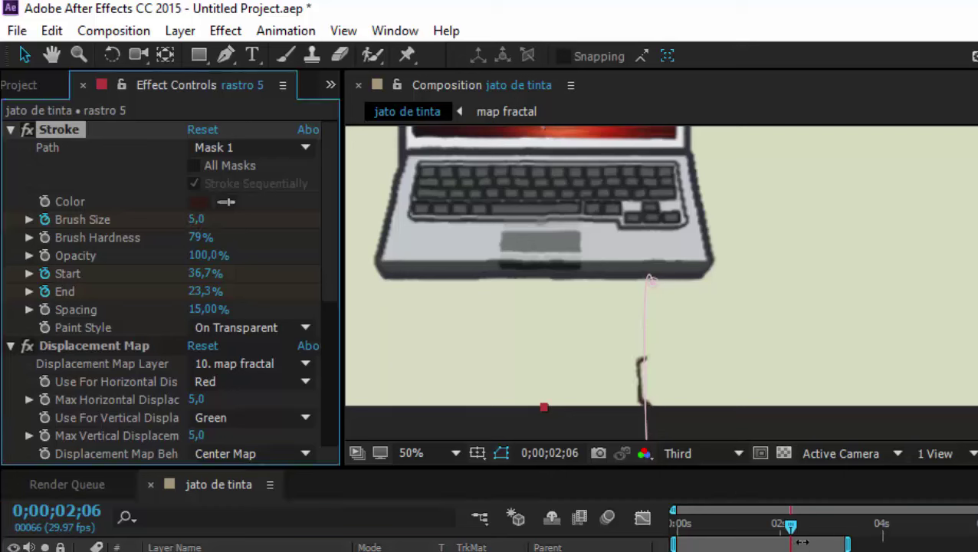
{"action": "left_click_drag", "start_coordinate": [793, 534], "coordinate": [786, 540]}
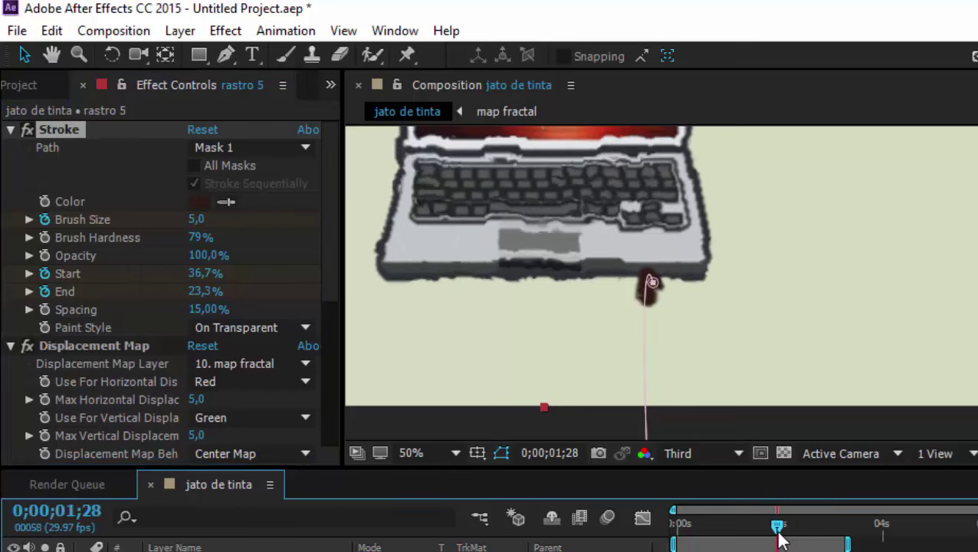
{"action": "key", "text": "space"}
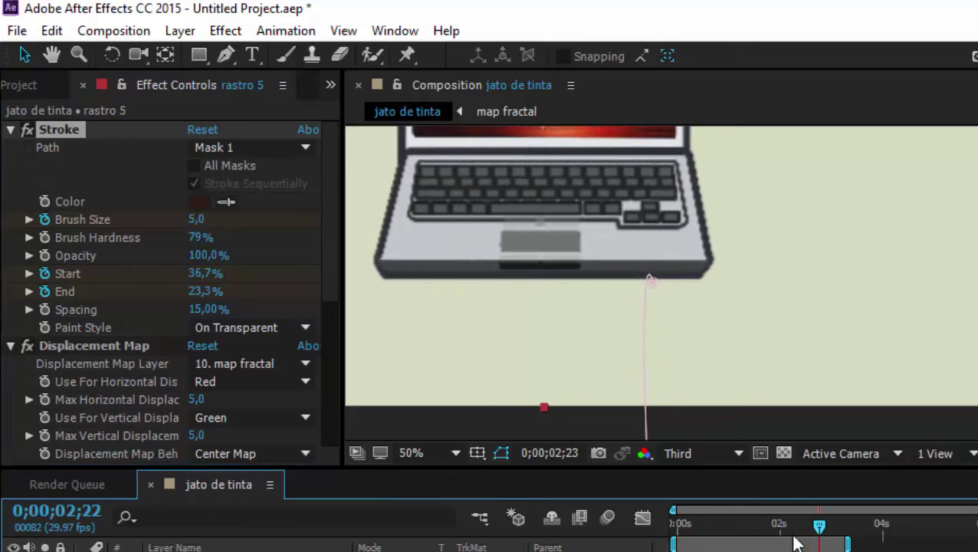
{"action": "key", "text": "Home"}
{"action": "left_click_drag", "start_coordinate": [678, 524], "coordinate": [792, 526]}
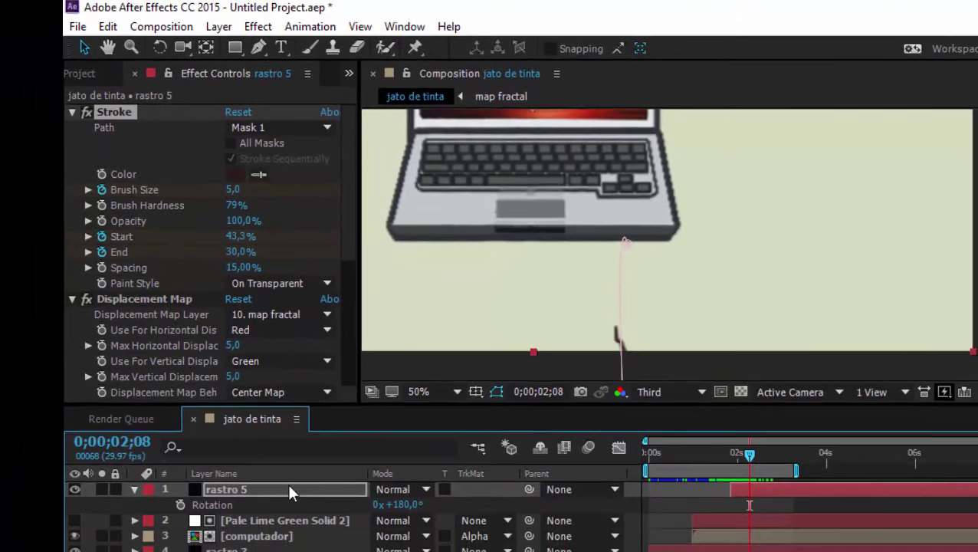
Duplicate rastro 5 as rastro 6, shift its path left under the laptop, and start it slightly later
{"action": "left_click", "coordinate": [272, 536]}
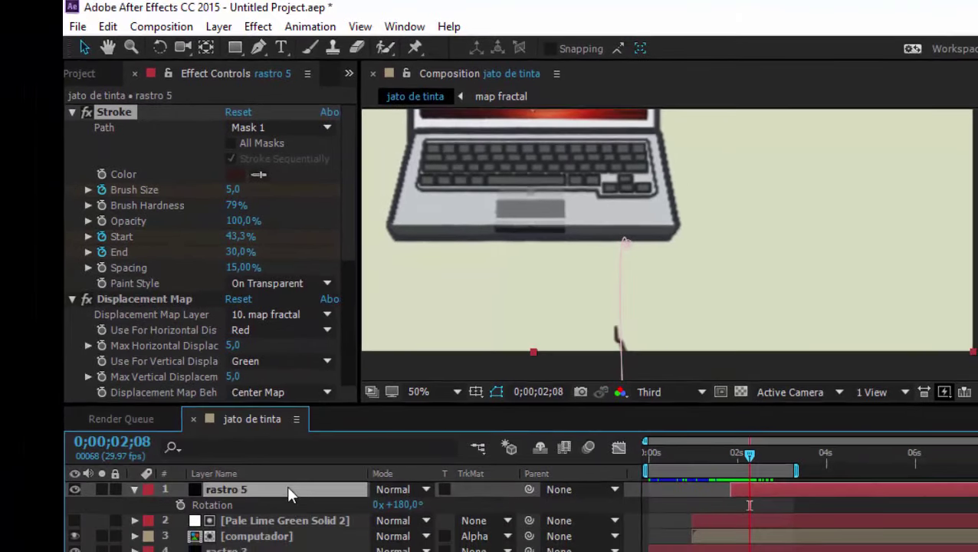
{"action": "key", "text": "ctrl+d"}
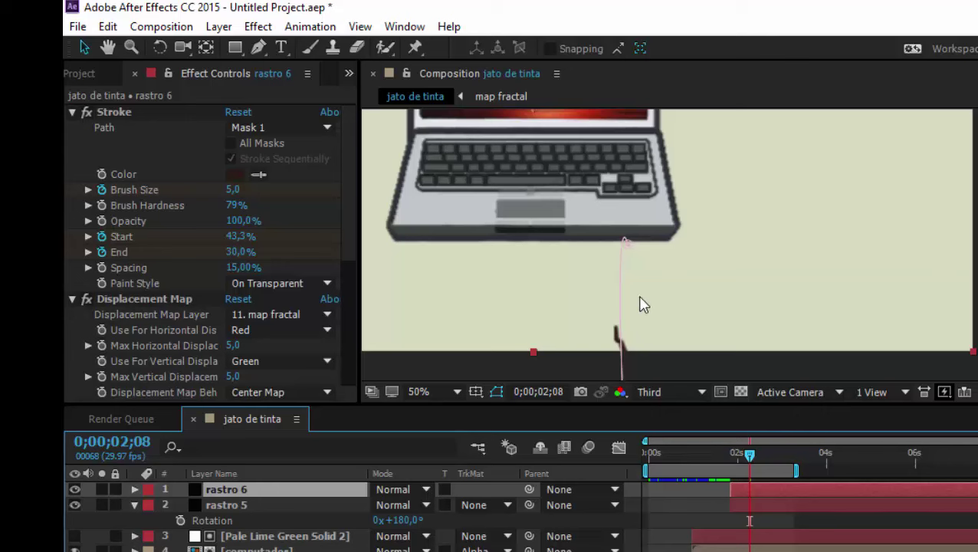
{"action": "left_click_drag", "start_coordinate": [695, 319], "coordinate": [583, 322]}
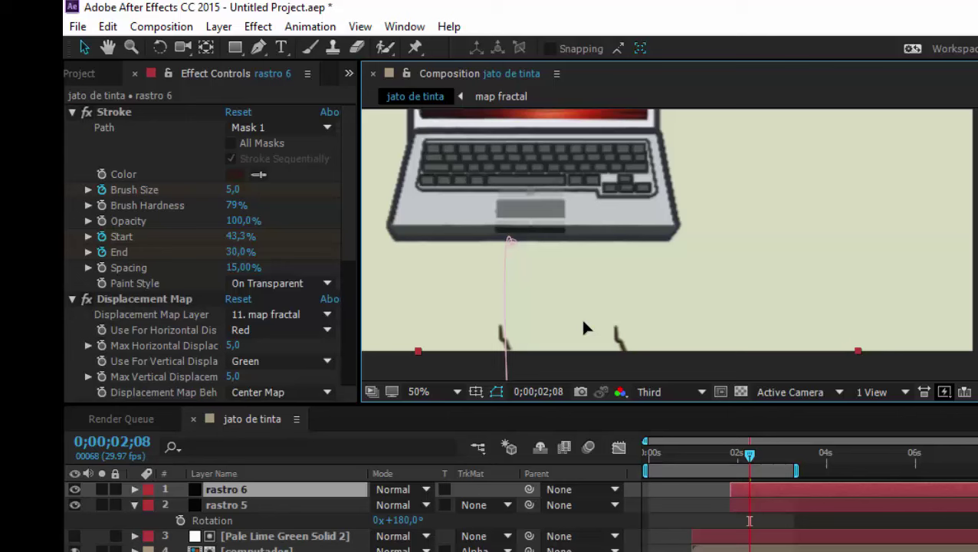
{"action": "left_click_drag", "start_coordinate": [763, 489], "coordinate": [770, 488]}
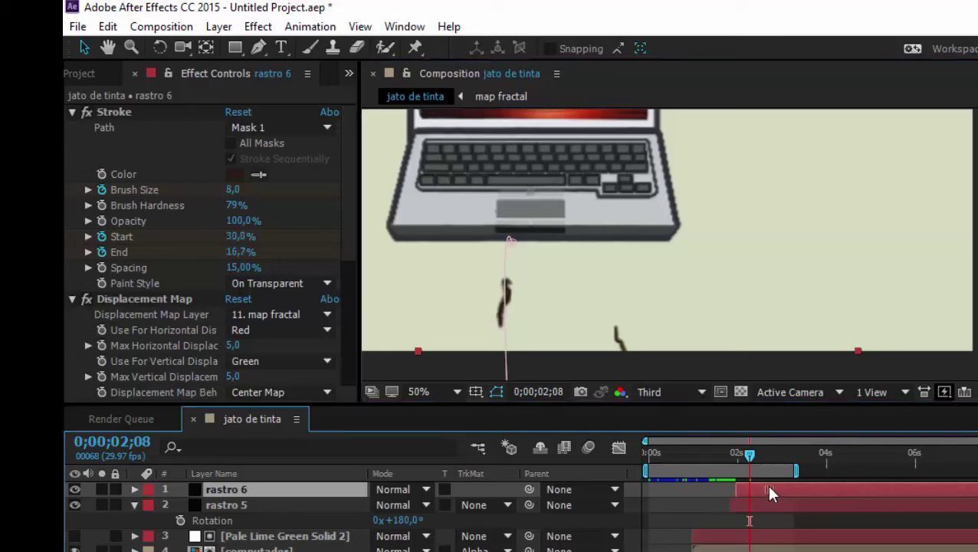
{"action": "left_click_drag", "start_coordinate": [749, 453], "coordinate": [740, 465]}
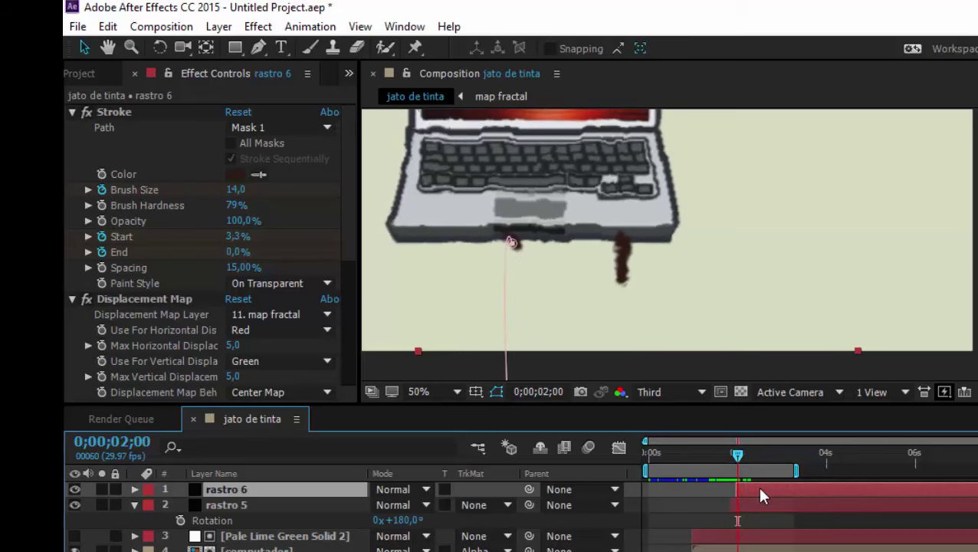
{"action": "left_click_drag", "start_coordinate": [744, 463], "coordinate": [716, 460]}
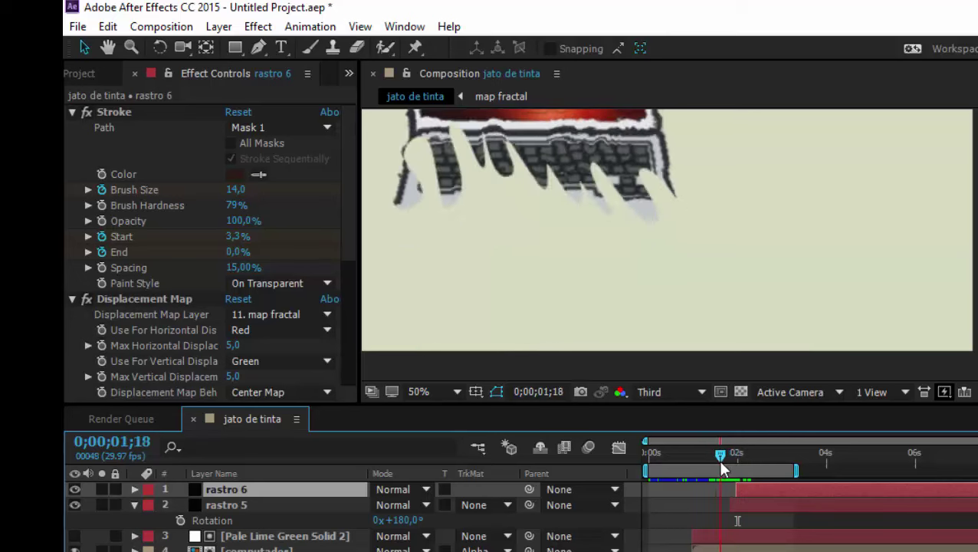
{"action": "key", "text": "space"}
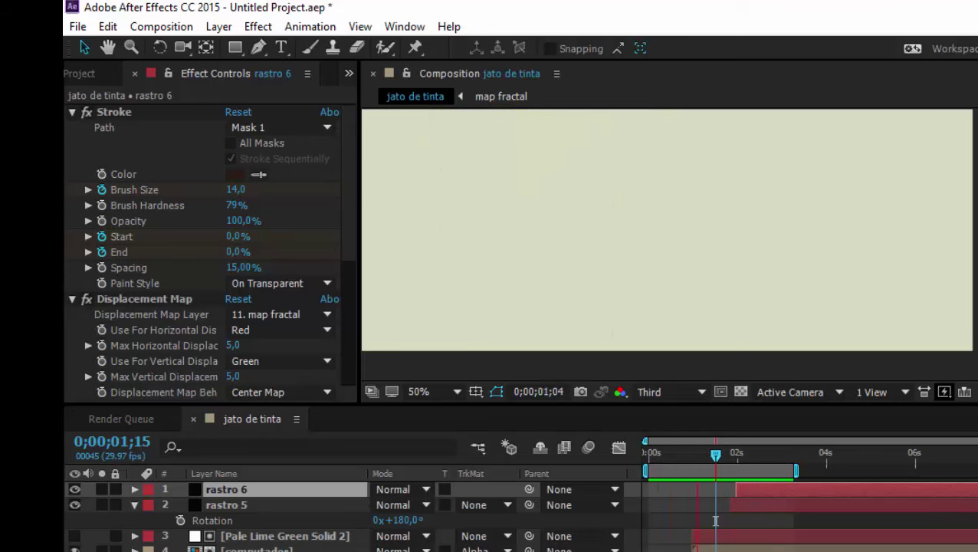
{"action": "key", "text": "space"}
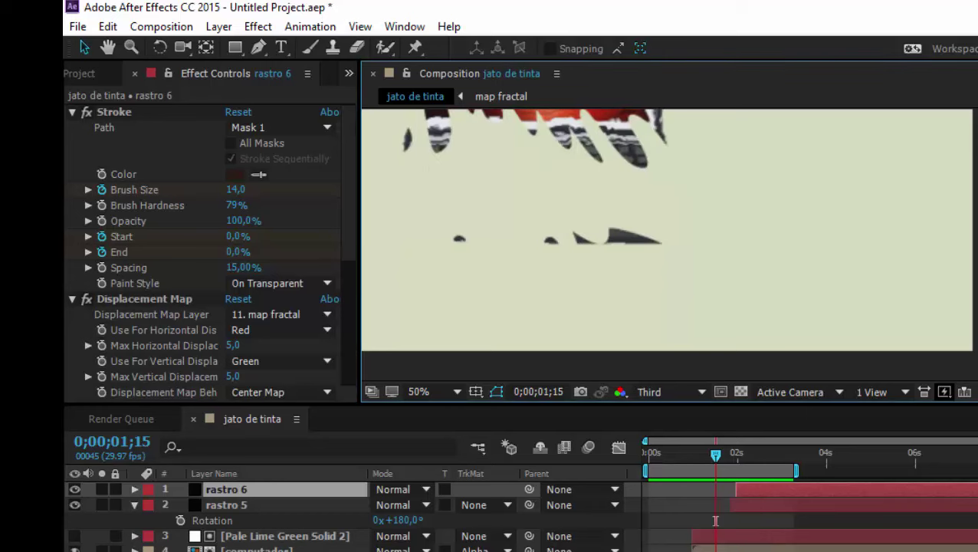
{"action": "scroll", "coordinate": [860, 291], "scroll_direction": "down", "scroll_amount": 1}
{"action": "scroll", "coordinate": [860, 290], "scroll_direction": "down", "scroll_amount": 1}
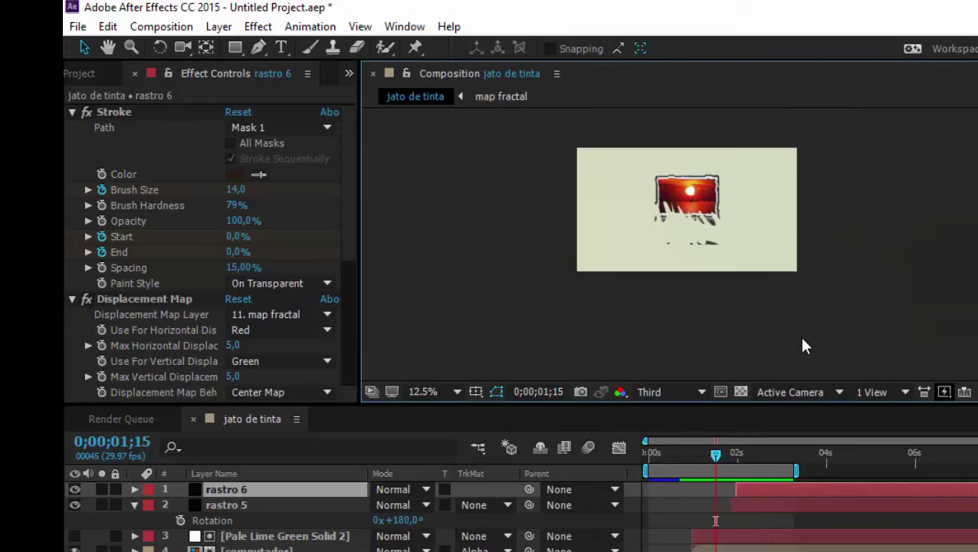
{"action": "left_click_drag", "start_coordinate": [712, 453], "coordinate": [583, 454]}
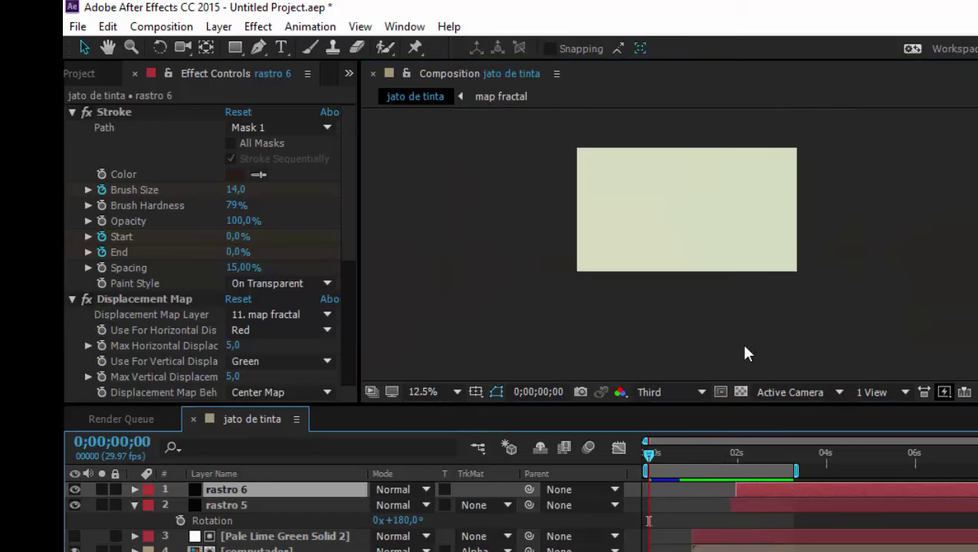
{"action": "scroll", "coordinate": [737, 322], "scroll_direction": "up", "scroll_amount": 1}
{"action": "key", "text": "h"}
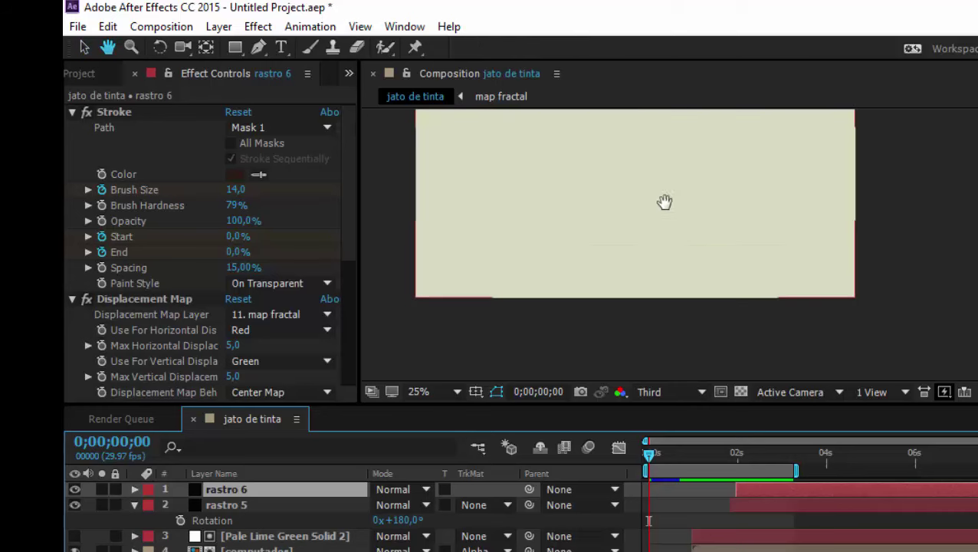
{"action": "left_click_drag", "start_coordinate": [662, 202], "coordinate": [776, 255]}
{"action": "key", "text": "v"}
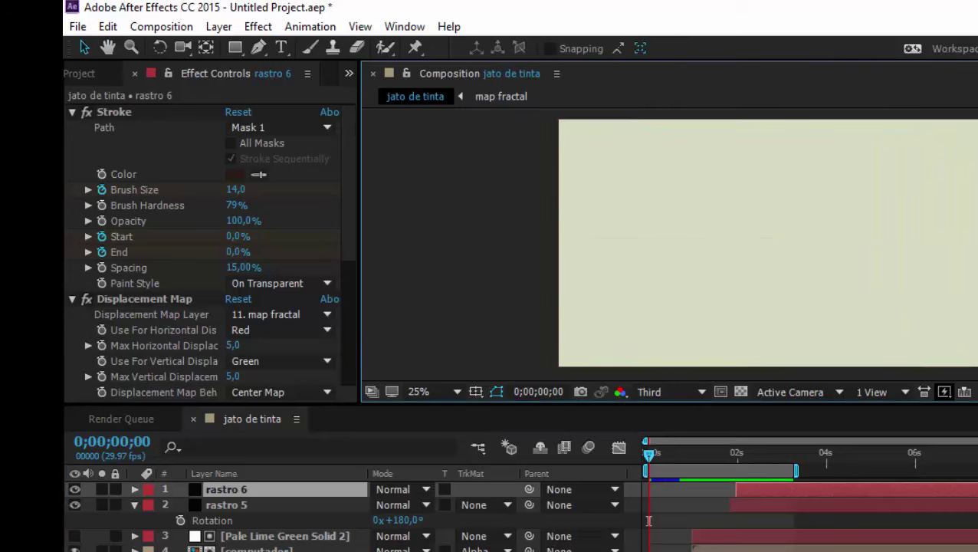
{"action": "key", "text": "space"}
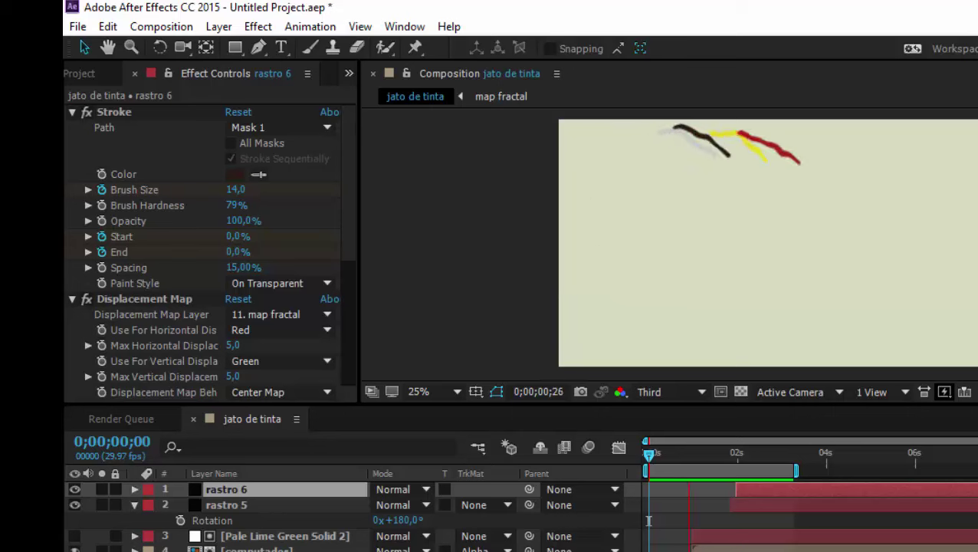
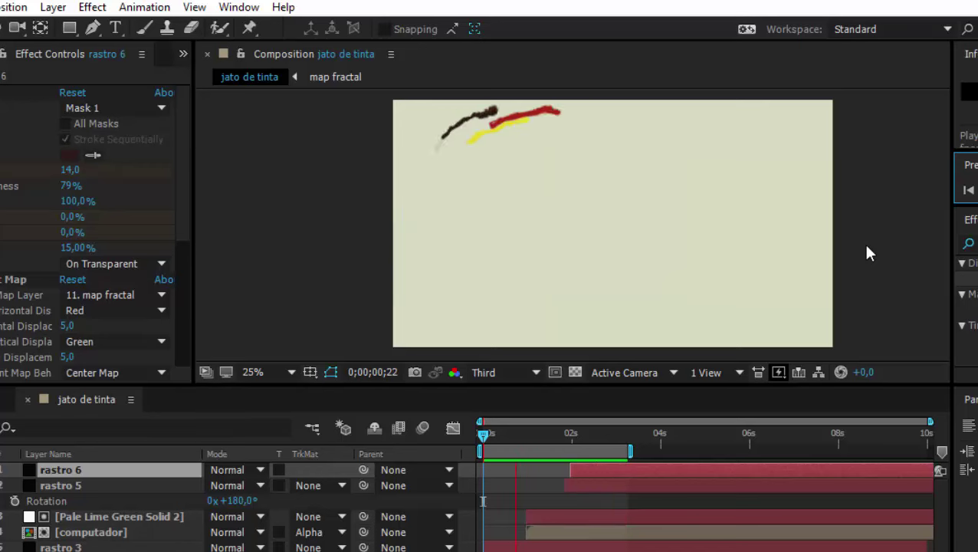
Extend the work area to 10s, preview the ink reveal, and enlarge the timeline to show all 12 layers
{"action": "key", "text": "space"}
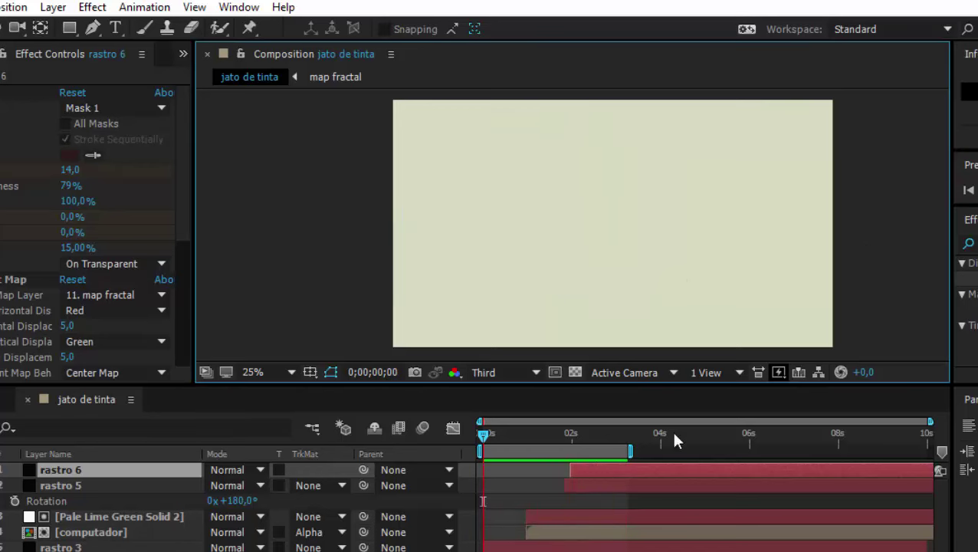
{"action": "left_click_drag", "start_coordinate": [621, 452], "coordinate": [929, 452]}
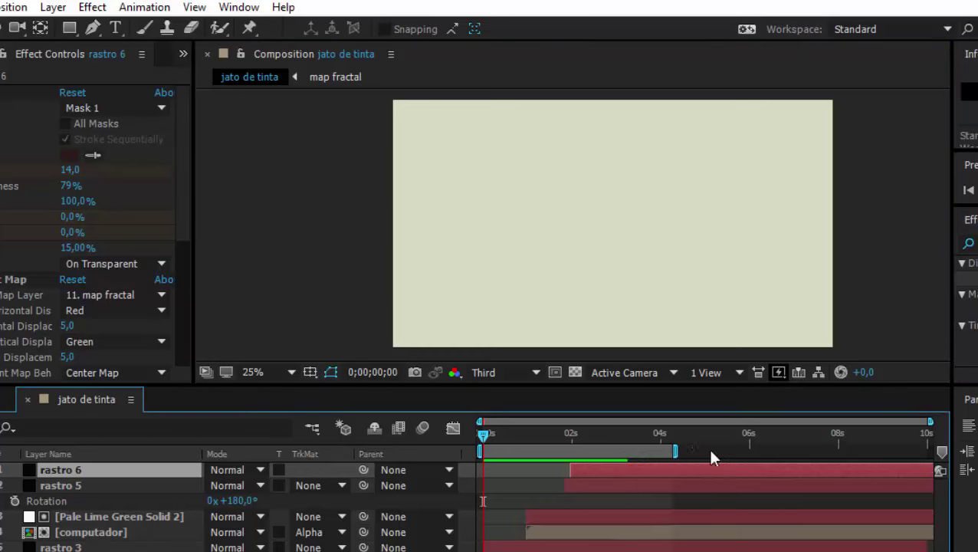
{"action": "key", "text": "space"}
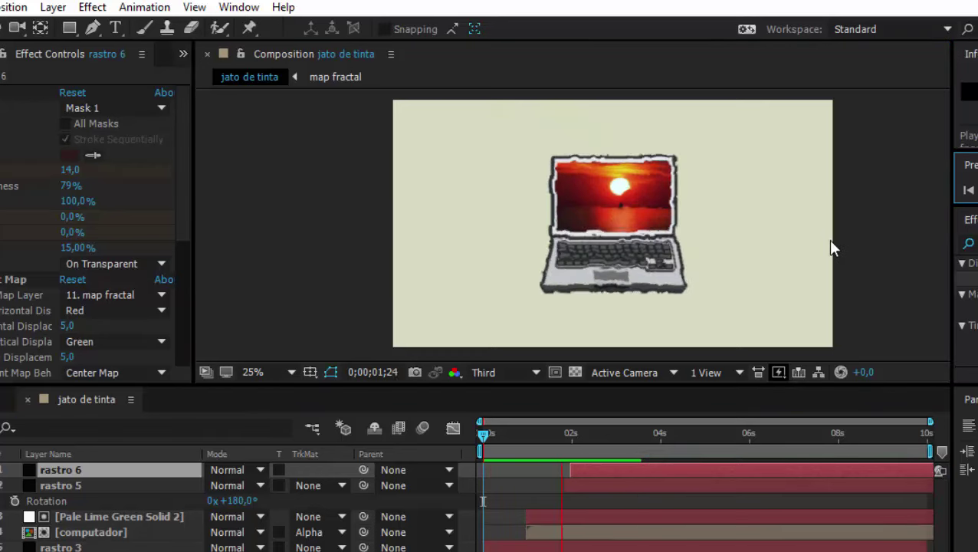
{"action": "left_click", "coordinate": [868, 237]}
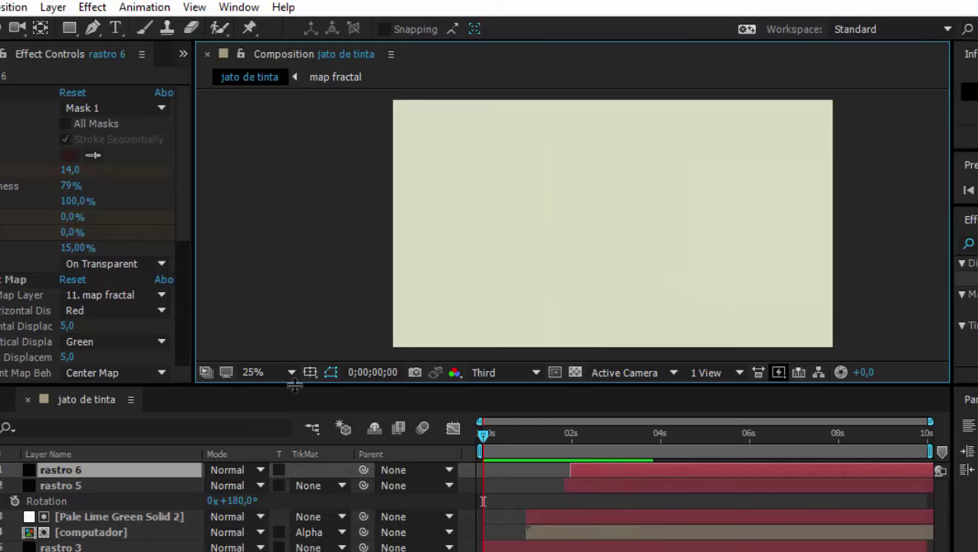
{"action": "left_click_drag", "start_coordinate": [293, 386], "coordinate": [293, 187]}
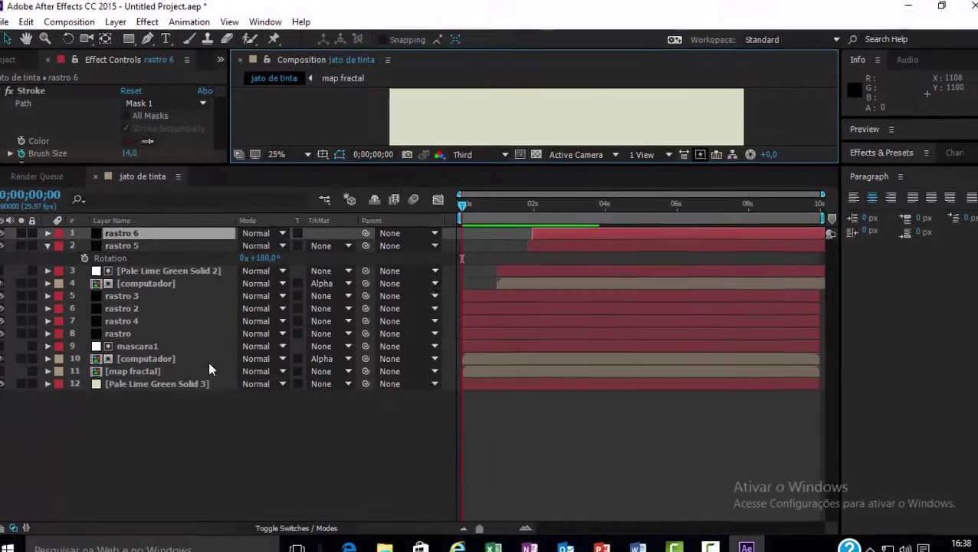
Select all twelve layers and pre-compose them into a new comp named 'computador pintado'
{"action": "left_click_drag", "start_coordinate": [106, 419], "coordinate": [141, 239]}
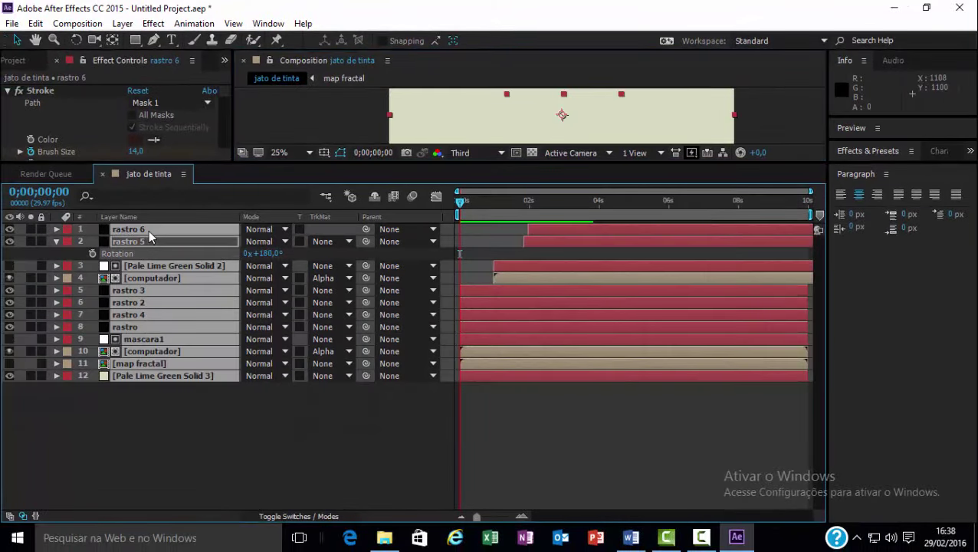
{"action": "right_click", "coordinate": [193, 325]}
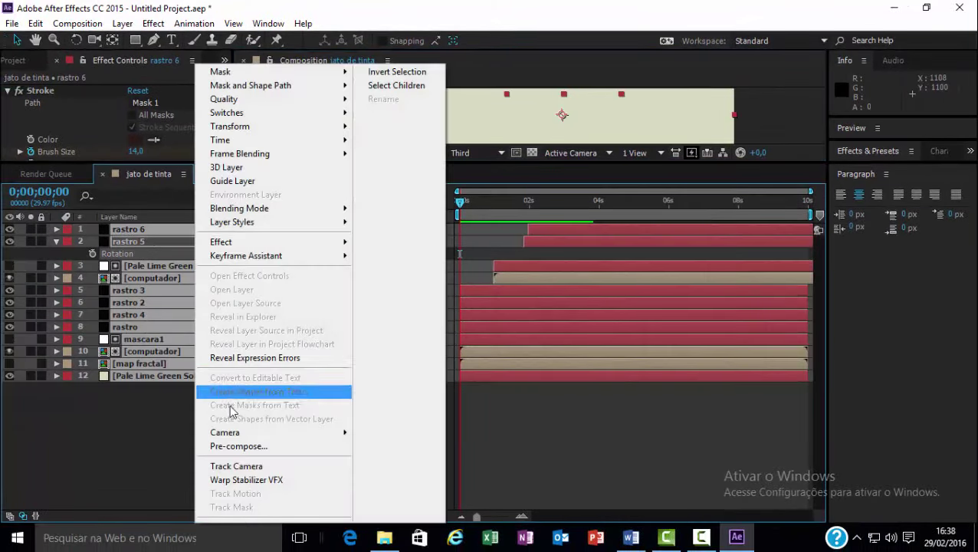
{"action": "left_click", "coordinate": [263, 446]}
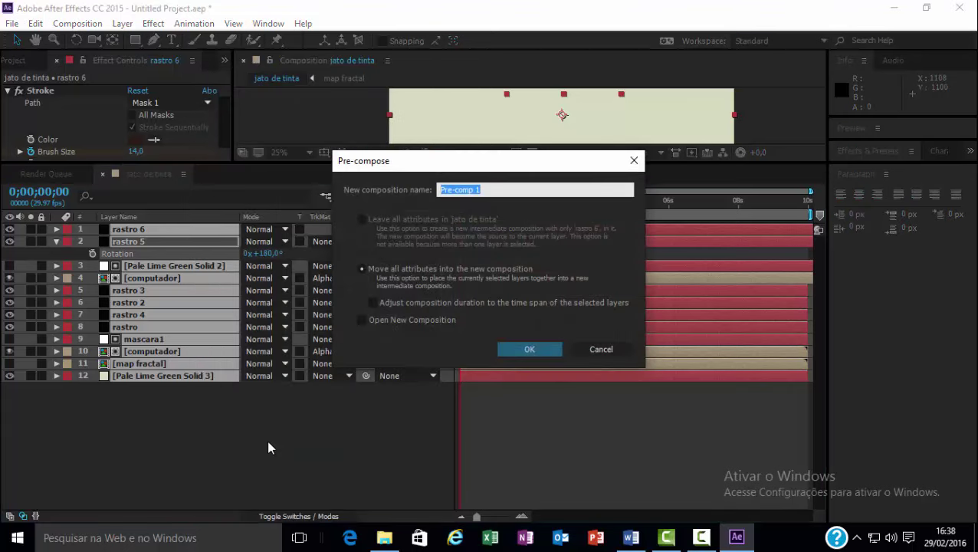
{"action": "type", "text": "computa"}
{"action": "type", "text": "dor pinta"}
{"action": "type", "text": "do"}
{"action": "key", "text": "Return"}
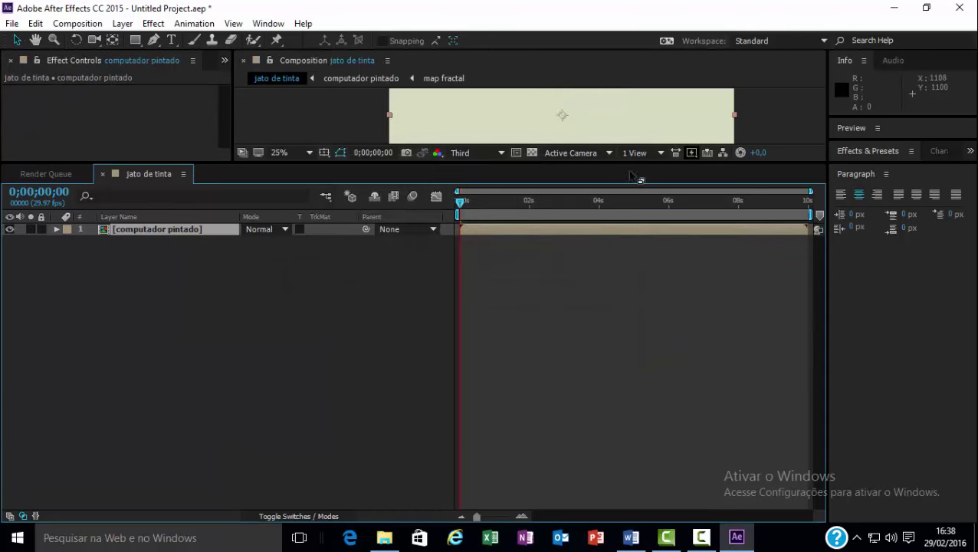
Enlarge the viewer, scrub into the animation, and set a Position keyframe on the laptop layer
{"action": "left_click_drag", "start_coordinate": [632, 176], "coordinate": [632, 333]}
{"action": "left_click_drag", "start_coordinate": [461, 371], "coordinate": [570, 373]}
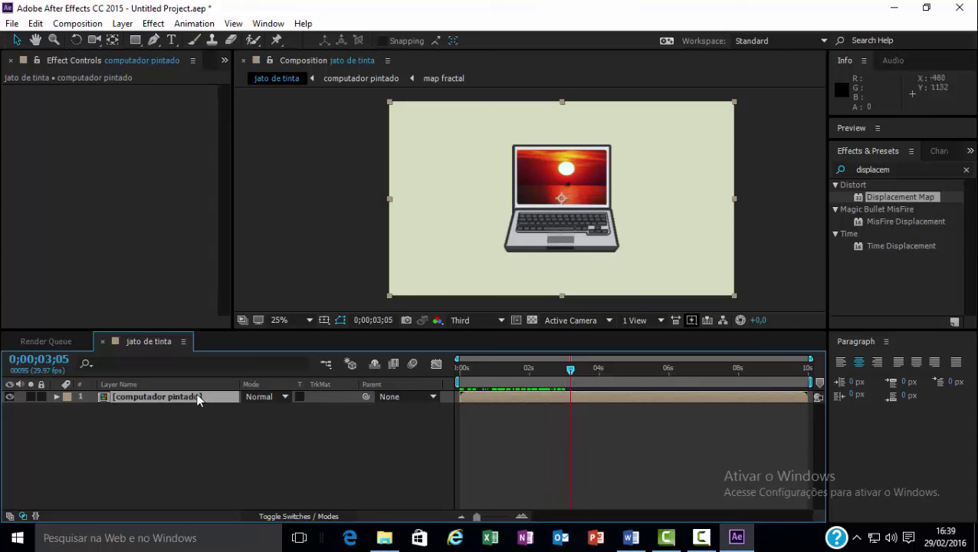
{"action": "key", "text": "p"}
{"action": "left_click", "coordinate": [92, 407]}
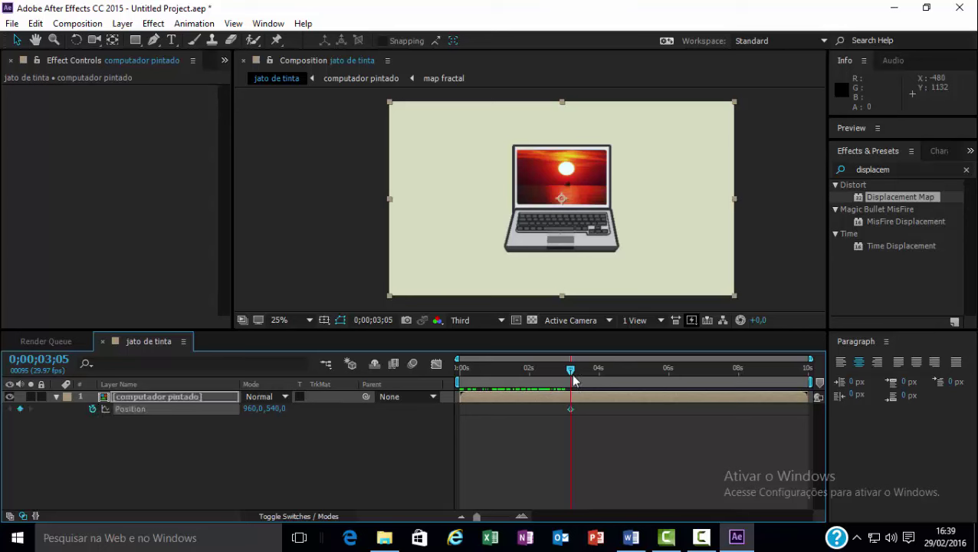
Move the laptop lower at about 6s, then undo back to the separate layers
{"action": "left_click", "coordinate": [671, 376]}
{"action": "left_click_drag", "start_coordinate": [671, 375], "coordinate": [676, 376]}
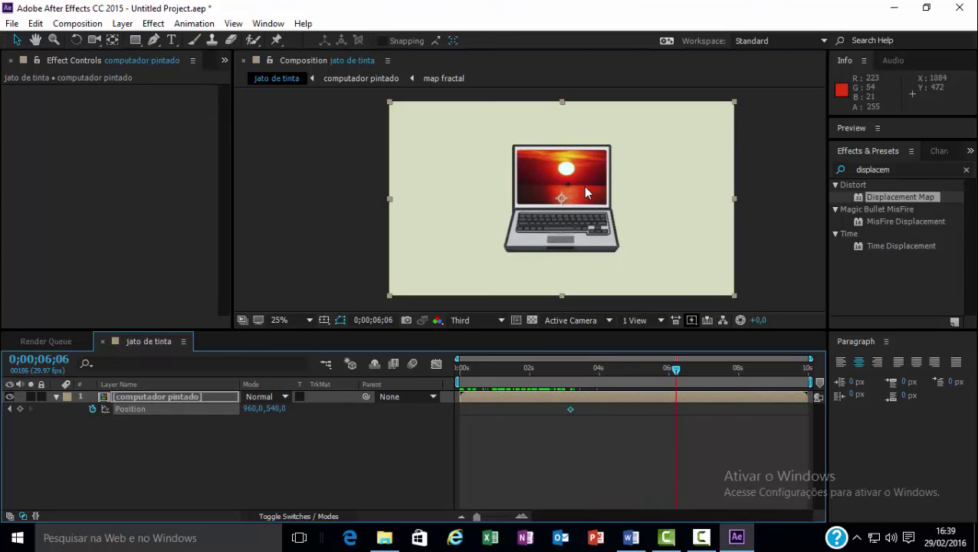
{"action": "mouse_move", "coordinate": [584, 185]}
{"action": "left_mouse_down"}
{"action": "mouse_move", "coordinate": [582, 224]}
{"action": "mouse_move", "coordinate": [582, 190]}
{"action": "left_mouse_up"}
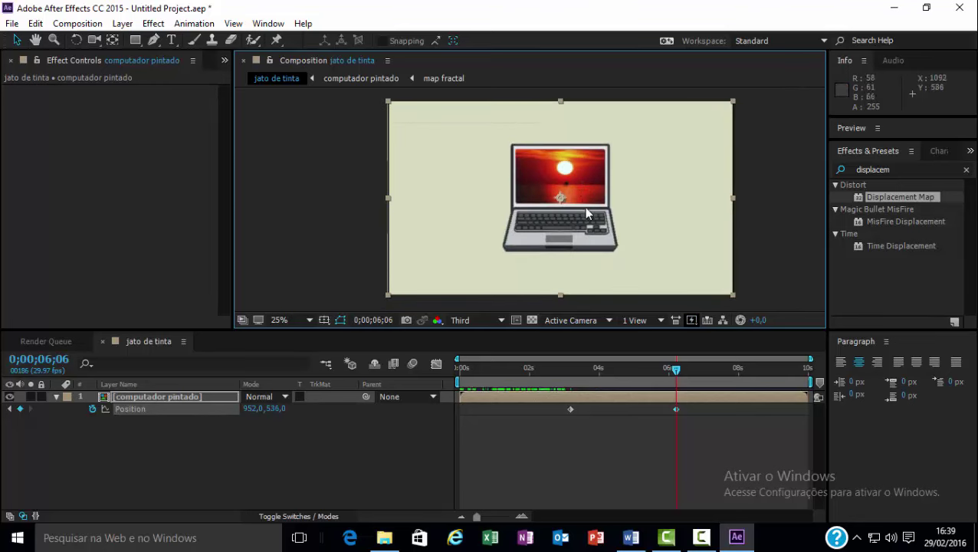
{"action": "mouse_move", "coordinate": [585, 184]}
{"action": "left_mouse_down"}
{"action": "mouse_move", "coordinate": [582, 200]}
{"action": "mouse_move", "coordinate": [622, 242]}
{"action": "mouse_move", "coordinate": [529, 186]}
{"action": "mouse_move", "coordinate": [570, 169]}
{"action": "left_mouse_up"}
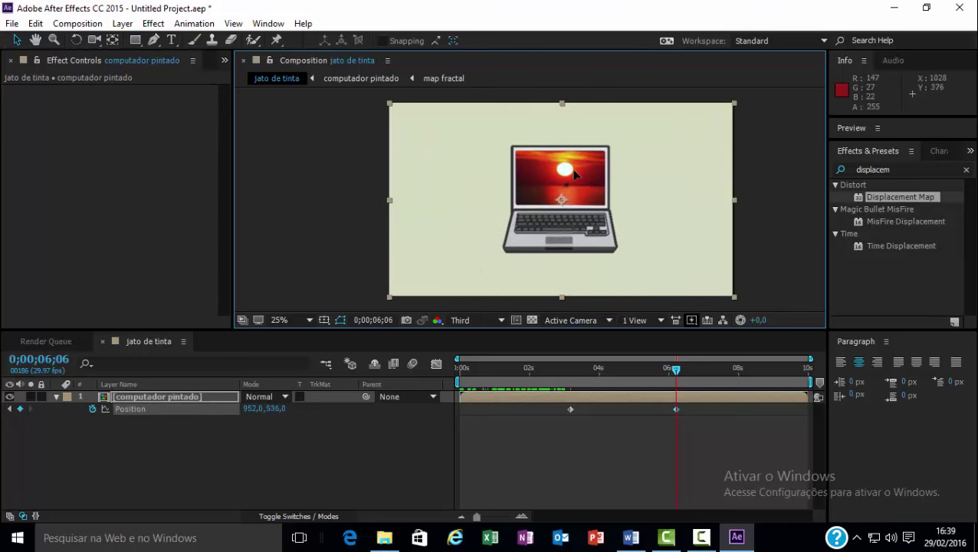
{"action": "key", "text": "ctrl+z"}
{"action": "key", "text": "ctrl+z"}
{"action": "key", "text": "ctrl+z"}
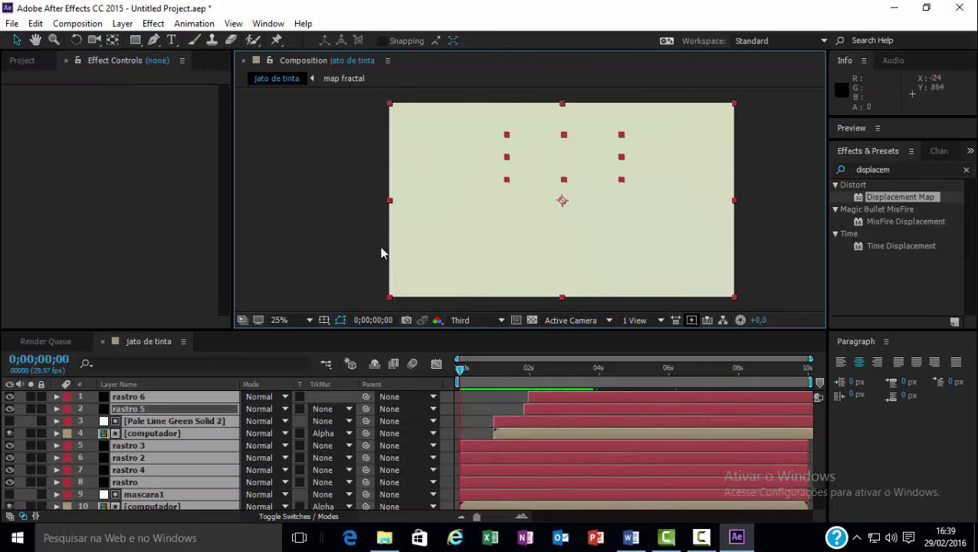
Select layers 1–11, leaving Pale Lime Green Solid 3 unselected
{"action": "key", "text": "comma"}
{"action": "key", "text": "period"}
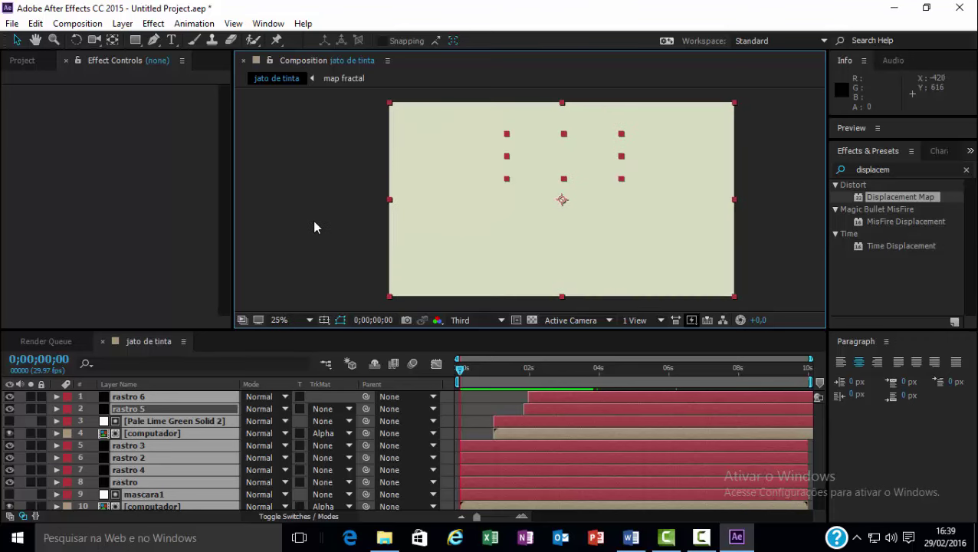
{"action": "left_click", "coordinate": [275, 257]}
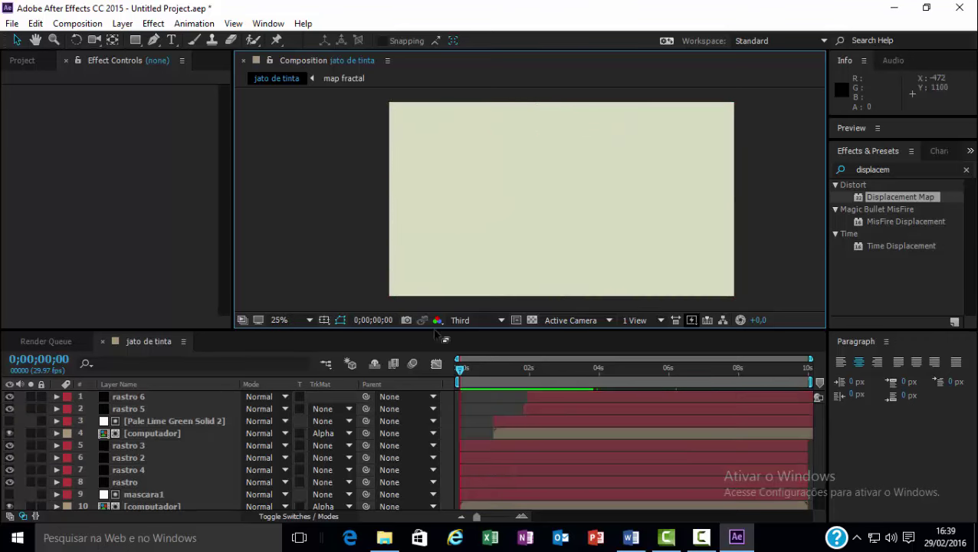
{"action": "left_click_drag", "start_coordinate": [434, 330], "coordinate": [483, 182]}
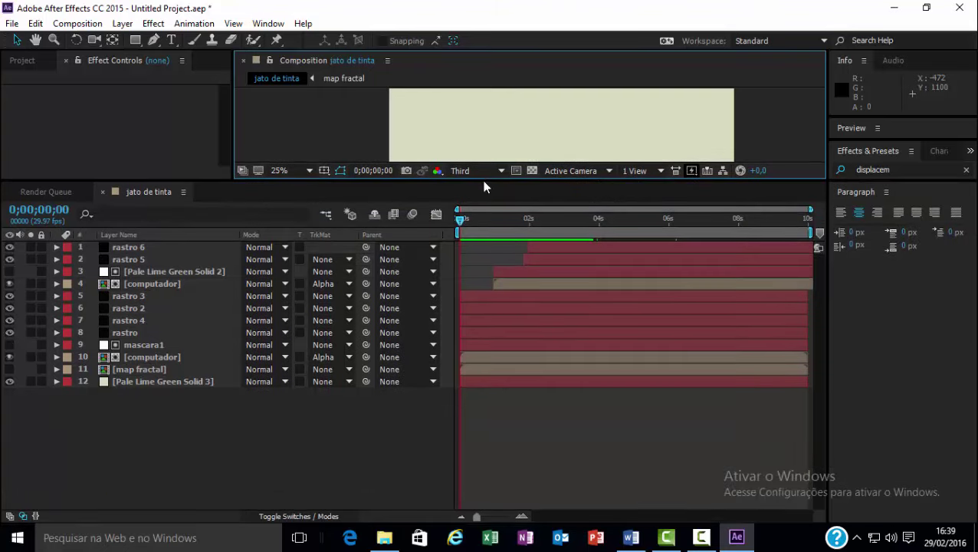
{"action": "left_click", "coordinate": [187, 384]}
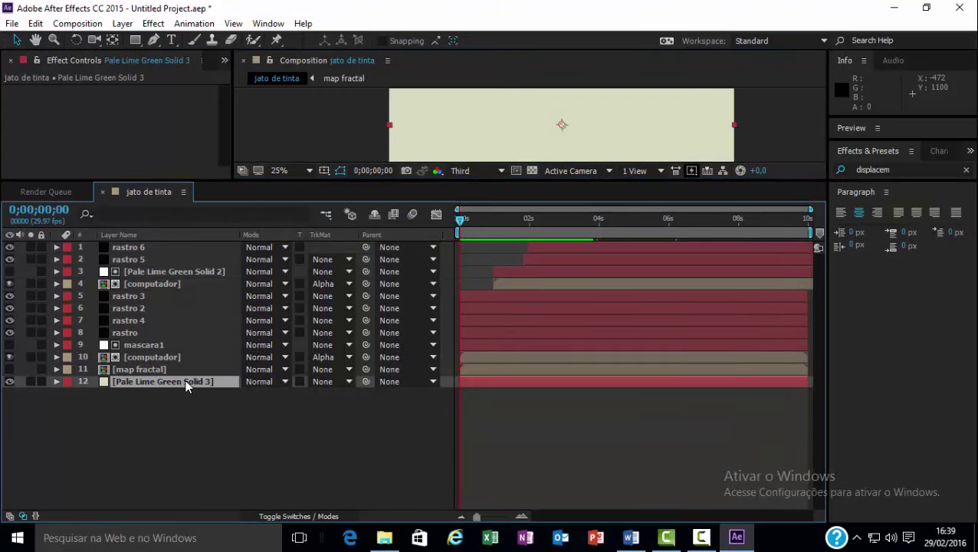
{"action": "left_click", "coordinate": [154, 426]}
{"action": "left_click", "coordinate": [147, 369]}
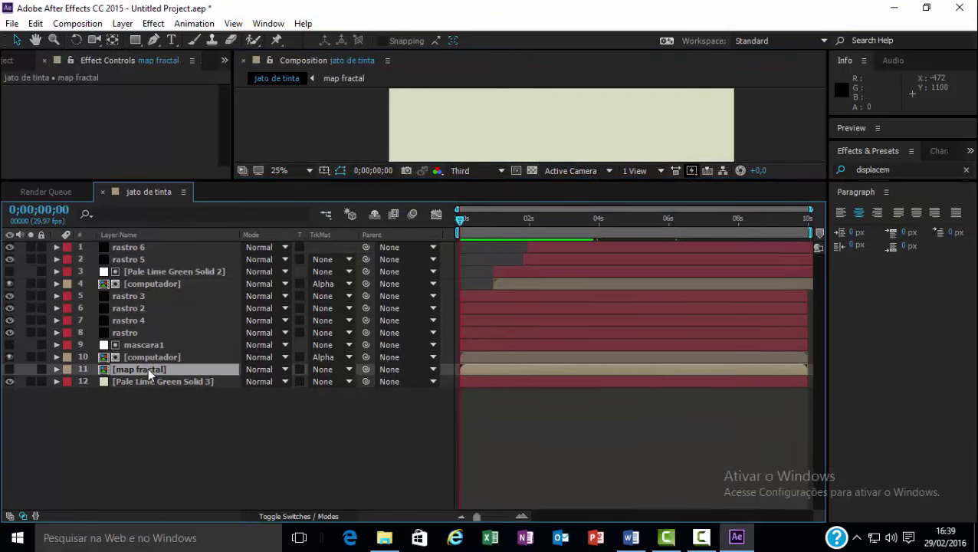
{"action": "left_click", "coordinate": [161, 244], "text": "shift"}
Pre-compose the selected layers into a new comp named 'computador pintado'
{"action": "right_click", "coordinate": [175, 295]}
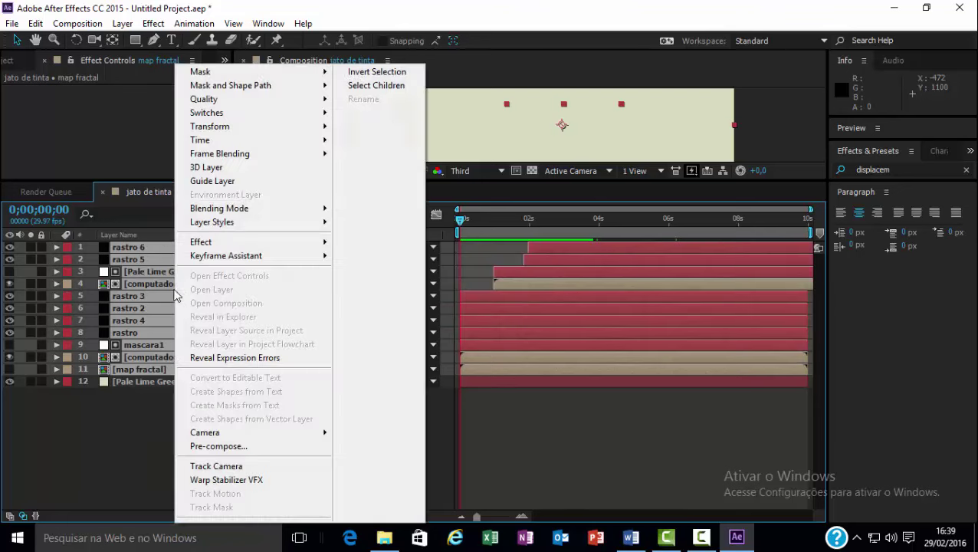
{"action": "left_click", "coordinate": [254, 446]}
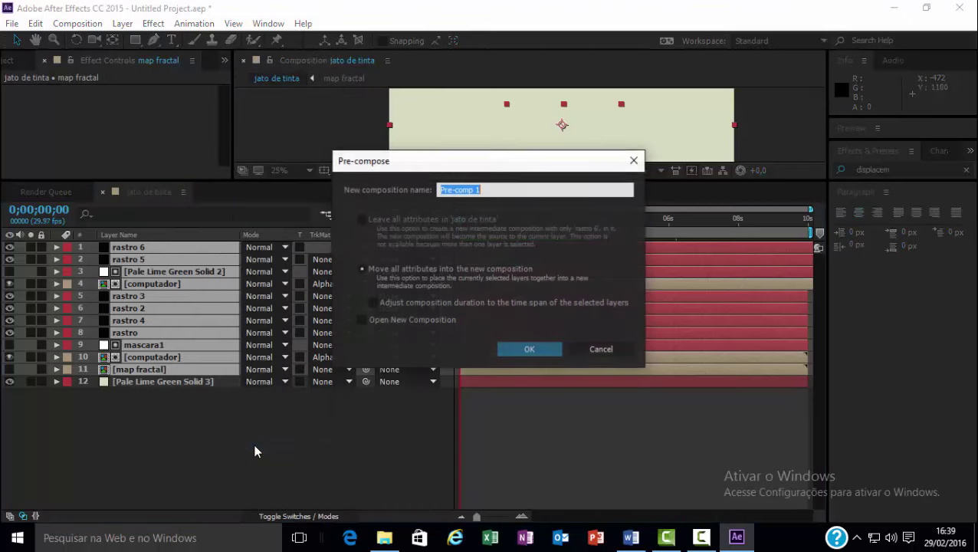
{"action": "type", "text": "com"}
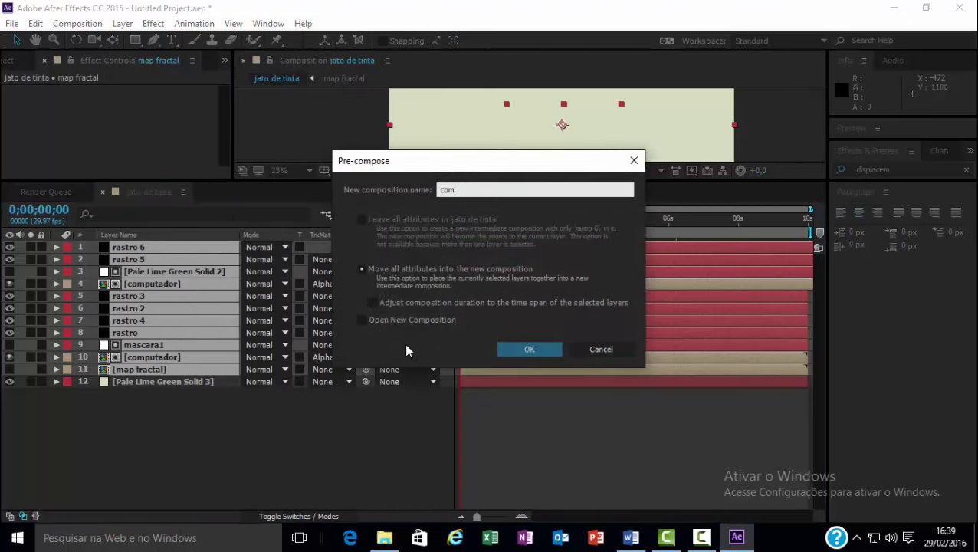
{"action": "type", "text": "putador pi"}
{"action": "type", "text": "nta"}
{"action": "type", "text": "do"}
{"action": "key", "text": "Return"}
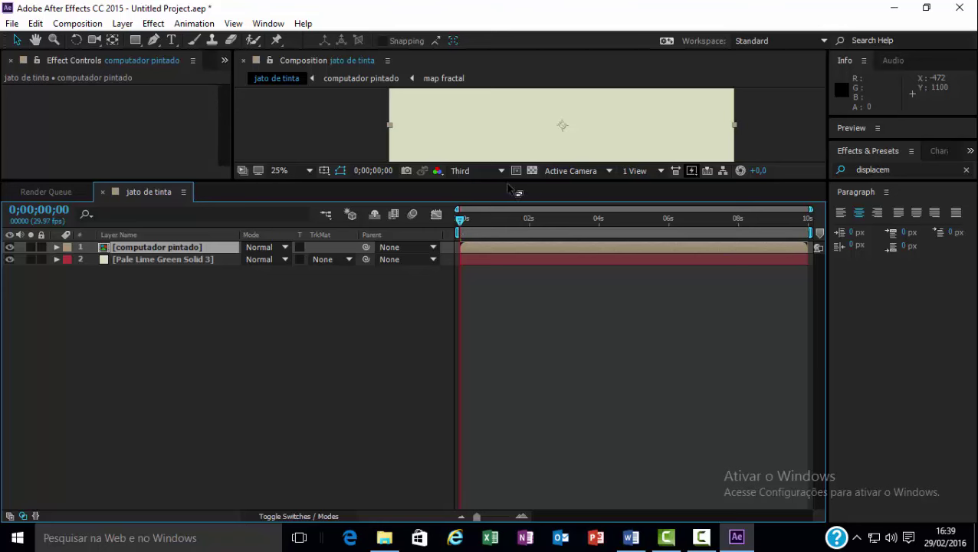
Enlarge the viewer and scrub the ink reveal, undoing an accidental move of the lime solid
{"action": "left_click_drag", "start_coordinate": [508, 181], "coordinate": [512, 322]}
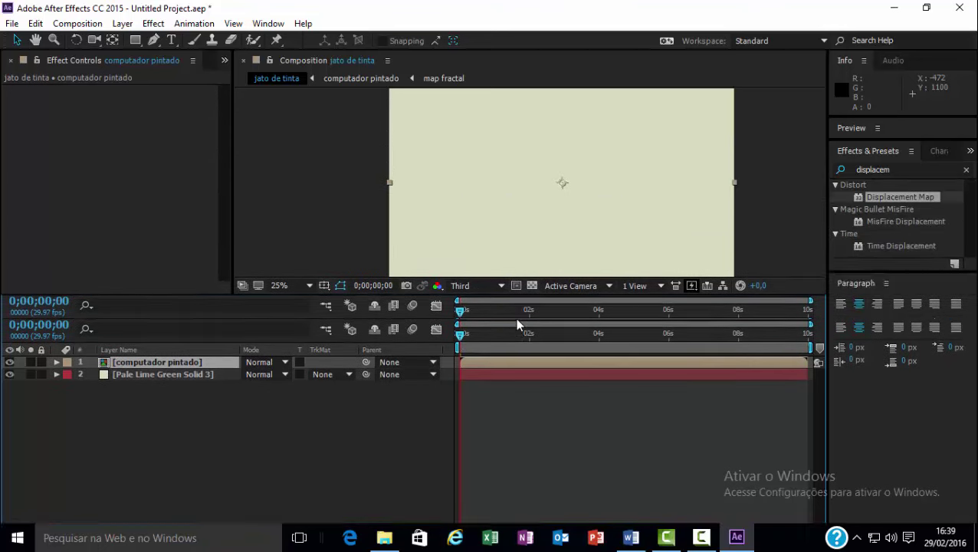
{"action": "mouse_move", "coordinate": [460, 361]}
{"action": "left_mouse_down"}
{"action": "mouse_move", "coordinate": [512, 376]}
{"action": "mouse_move", "coordinate": [485, 379]}
{"action": "left_mouse_up"}
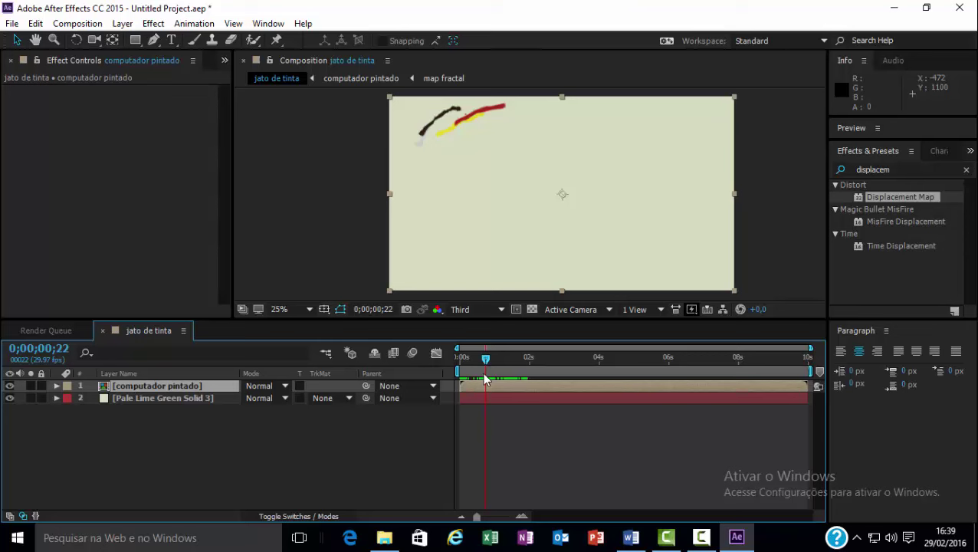
{"action": "left_click", "coordinate": [158, 398]}
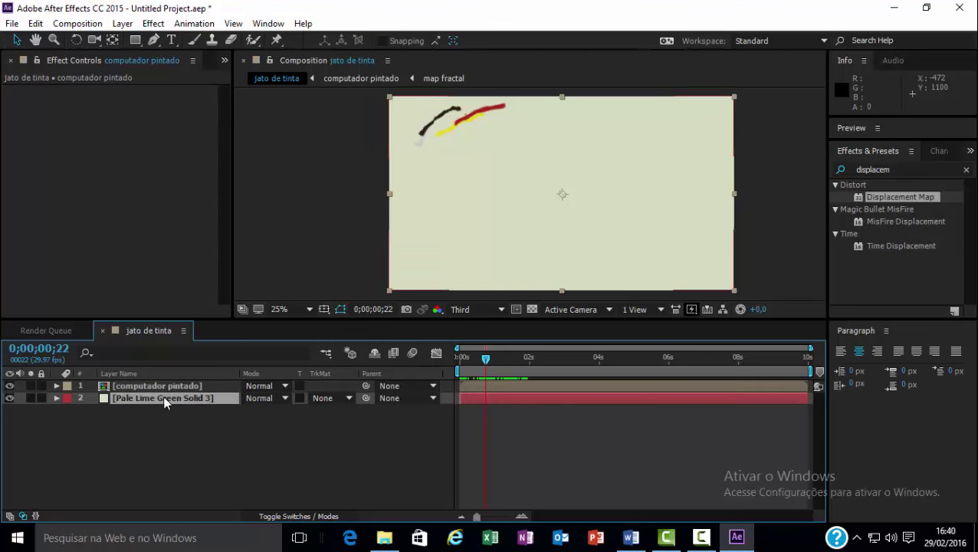
{"action": "left_click_drag", "start_coordinate": [485, 358], "coordinate": [550, 358]}
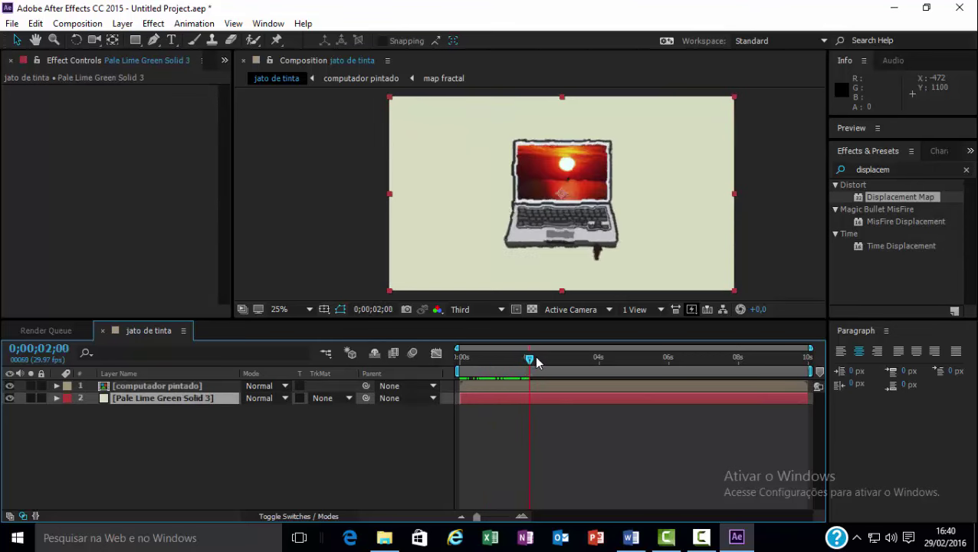
{"action": "left_click_drag", "start_coordinate": [507, 255], "coordinate": [540, 264]}
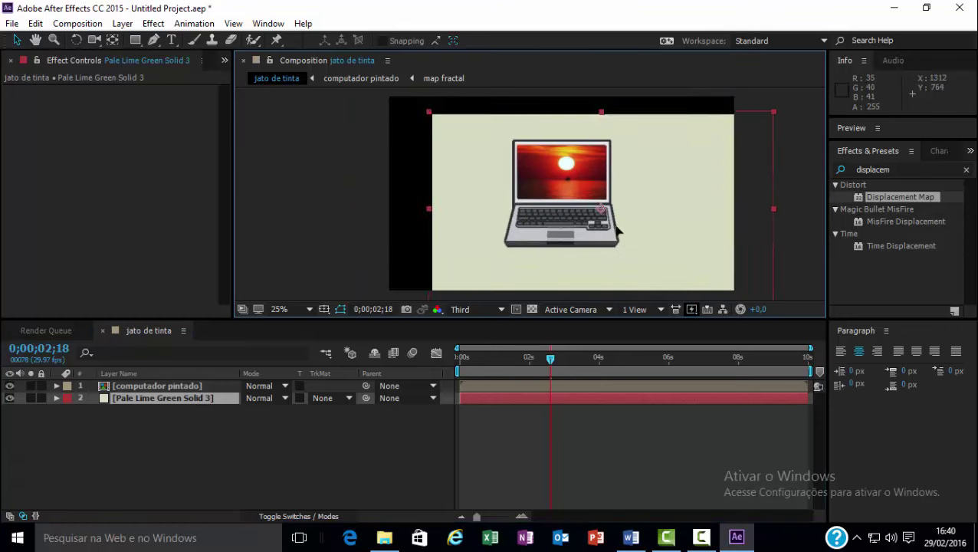
{"action": "key", "text": "ctrl+z"}
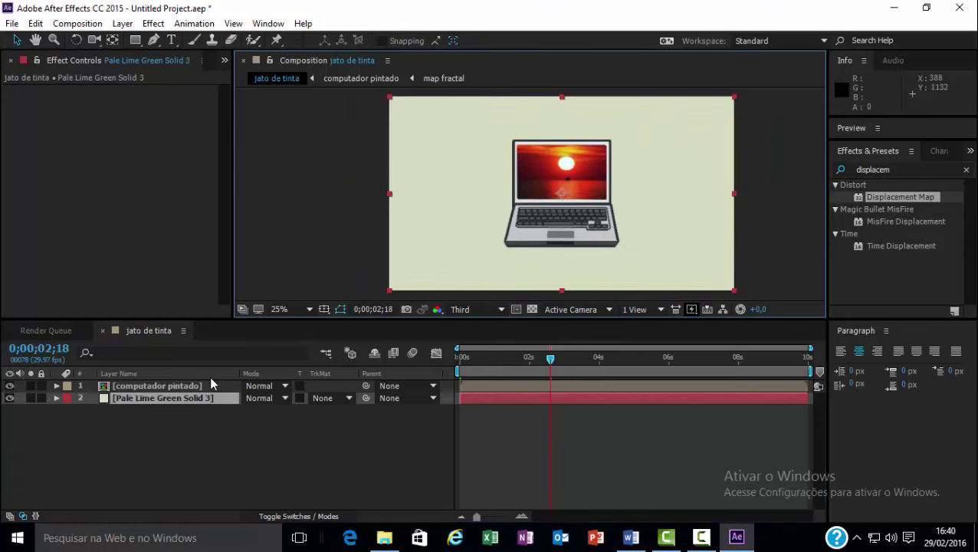
Position the computador pintado layer near the centre of the frame
{"action": "left_click", "coordinate": [196, 387]}
{"action": "left_click_drag", "start_coordinate": [567, 175], "coordinate": [551, 196]}
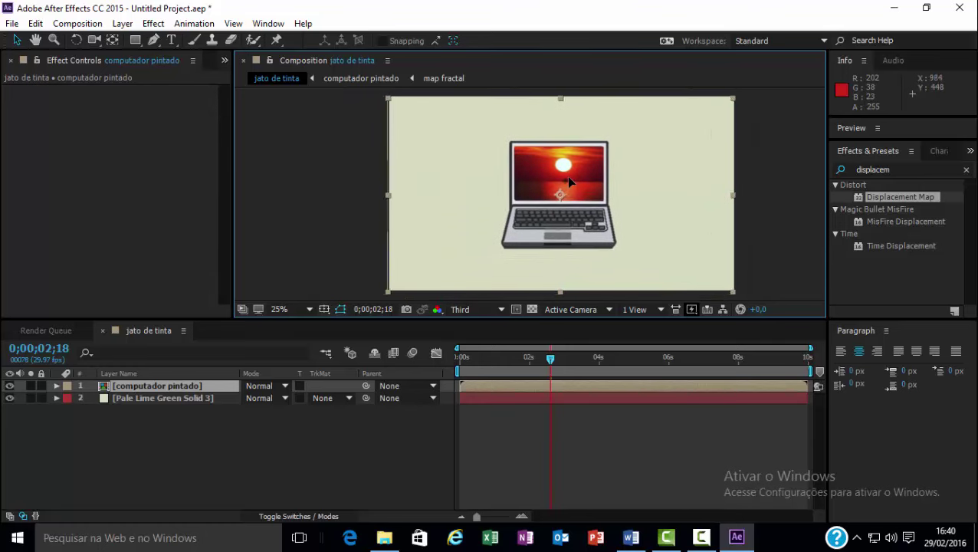
{"action": "left_click_drag", "start_coordinate": [550, 195], "coordinate": [569, 179]}
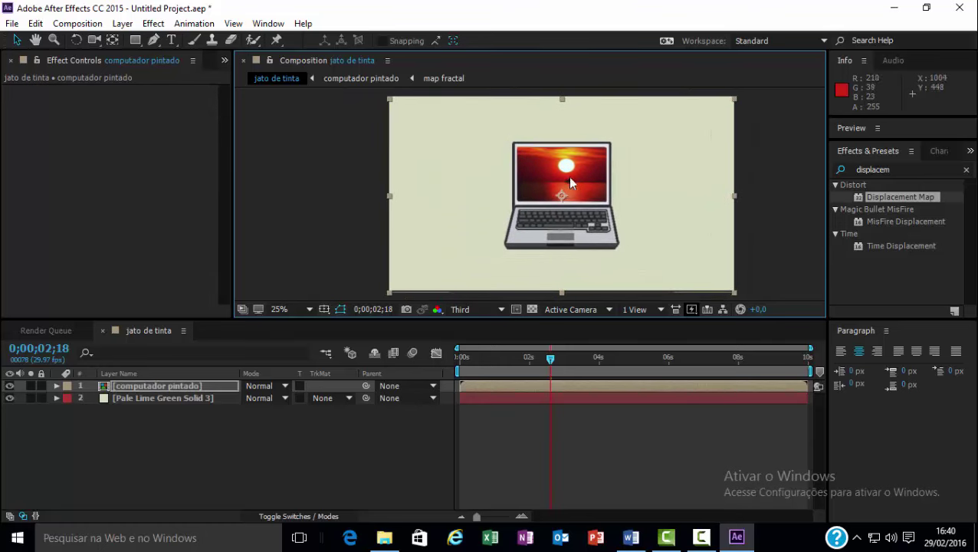